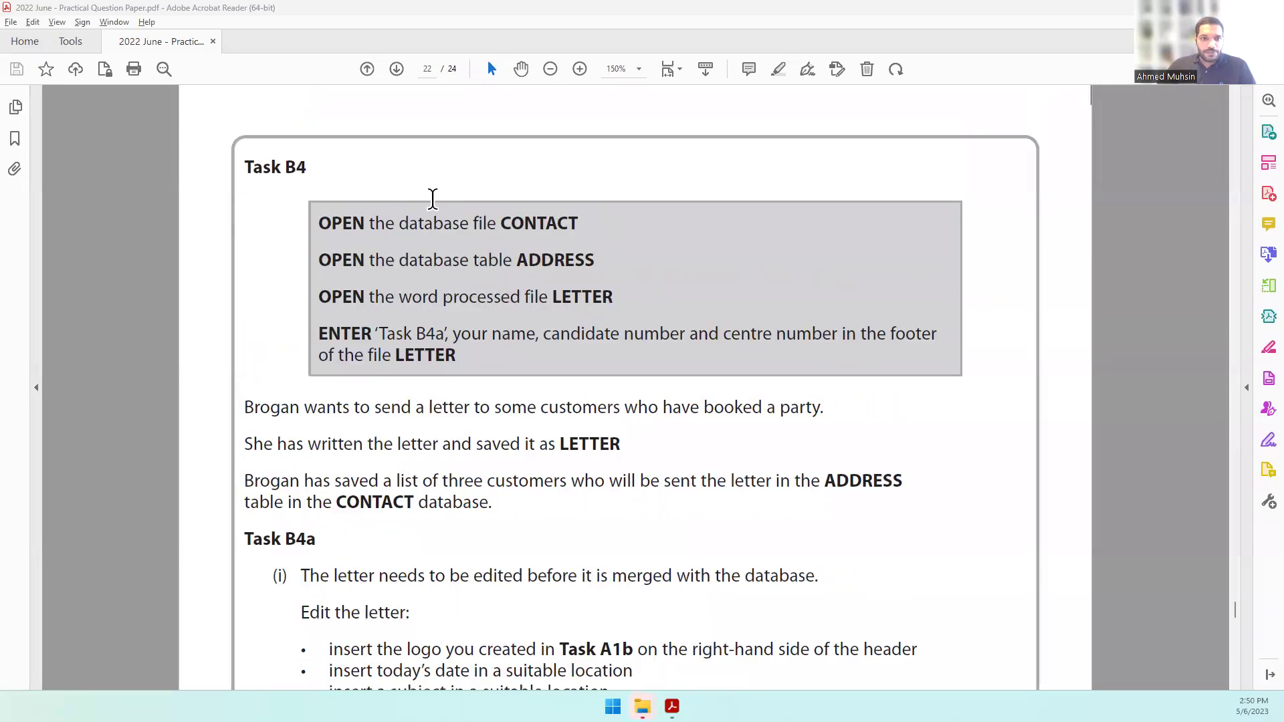
Open the CONTACT database from the 2022 Practical Paper folder in Access and display its ADDRESS table.
scroll(433, 198, down, 2)
scroll(432, 199, down, 2)
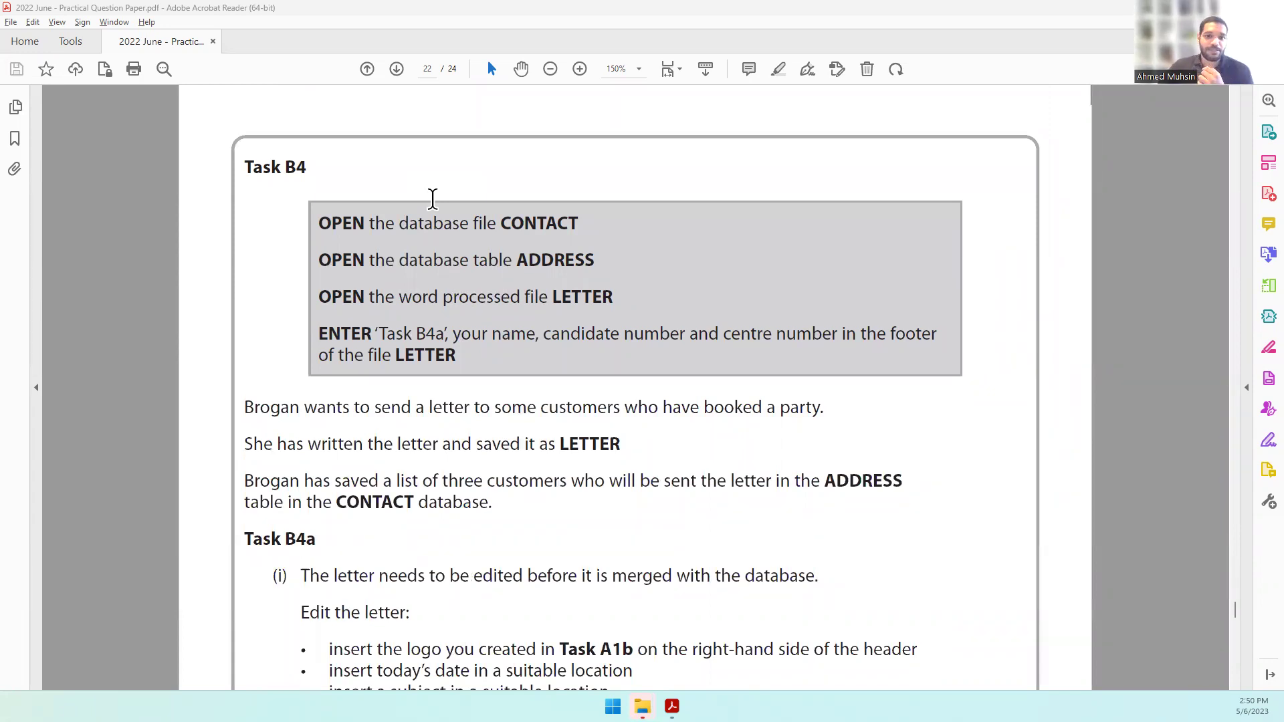
drag(395, 223, 559, 227)
drag(399, 260, 579, 255)
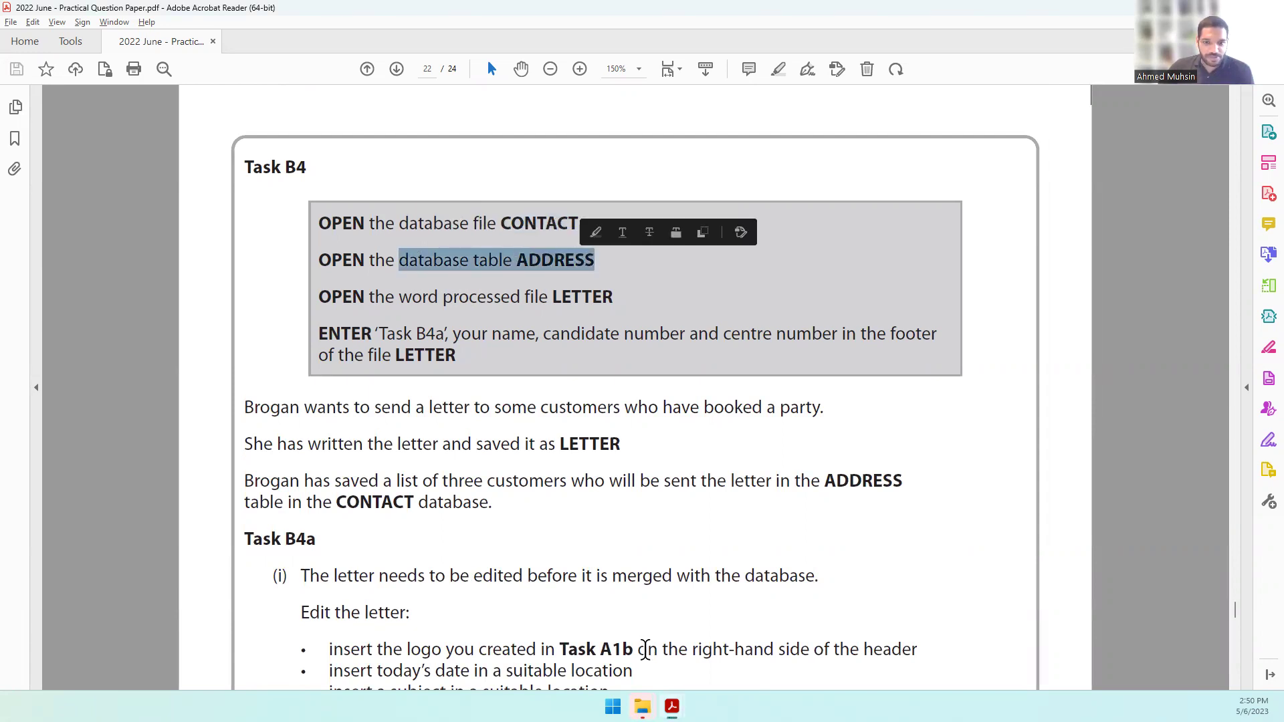
mouse_move(642, 706)
click(517, 659)
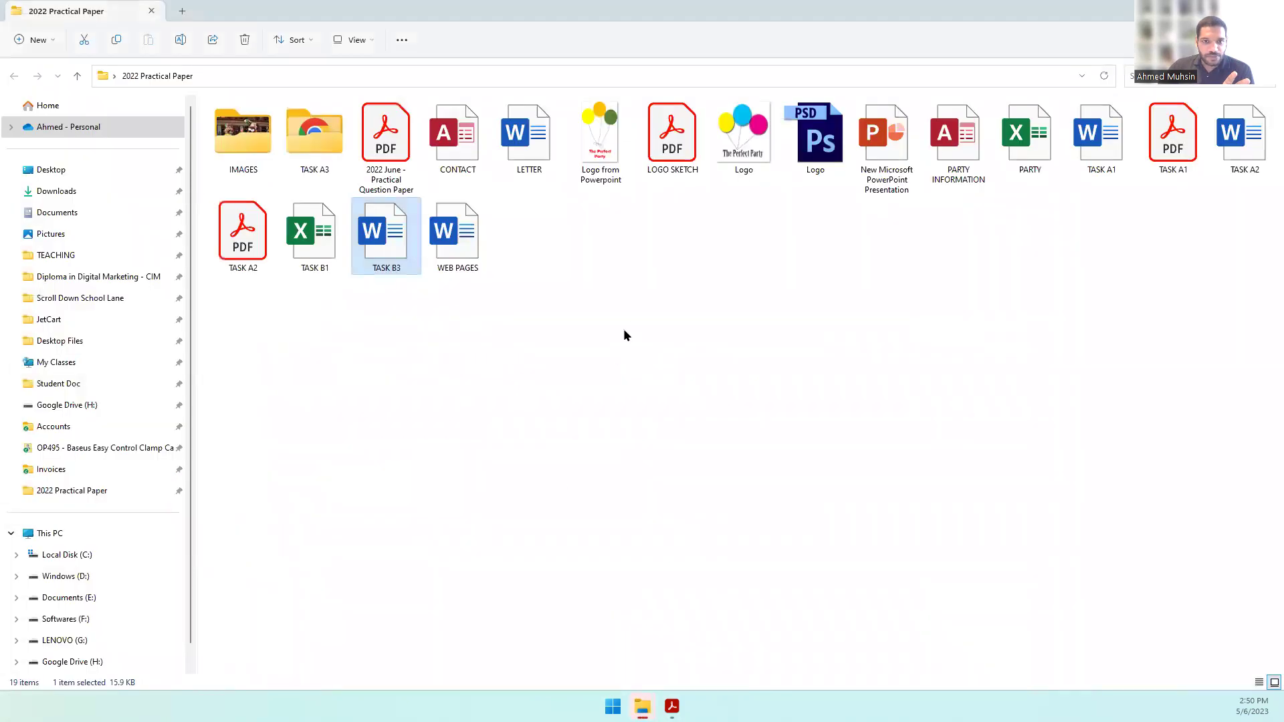
double_click(463, 168)
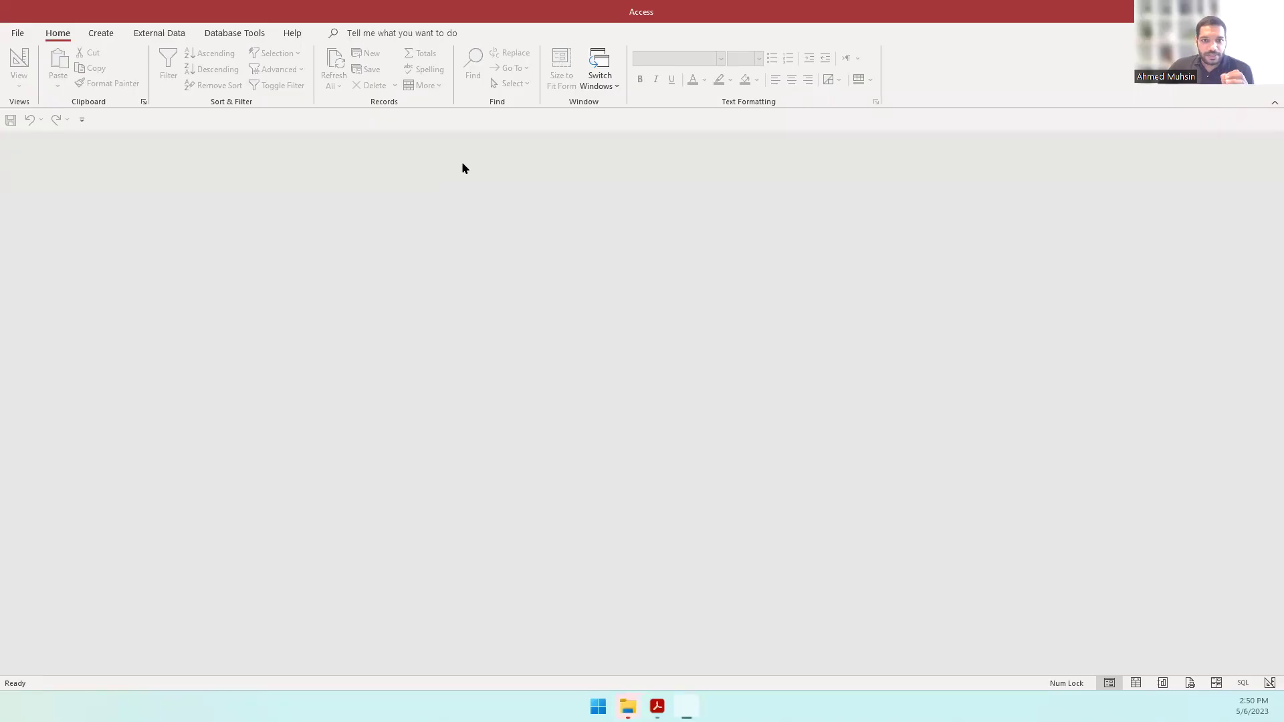
click(400, 143)
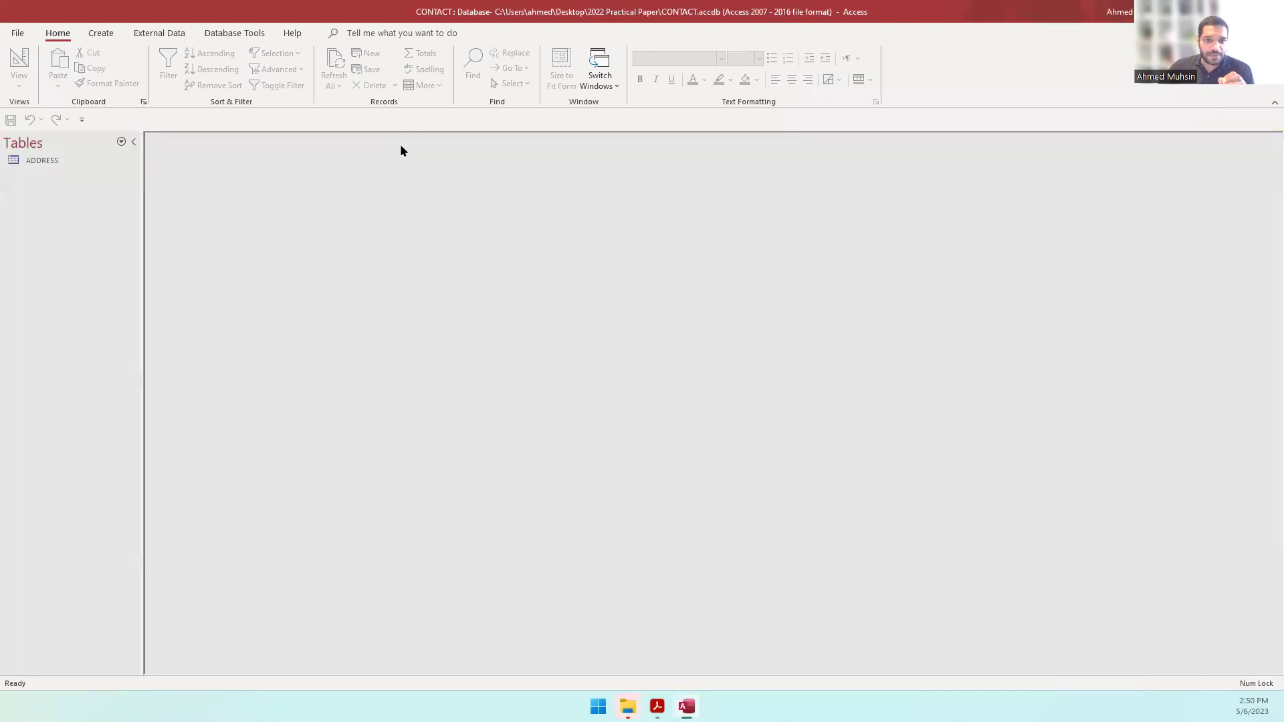
double_click(42, 160)
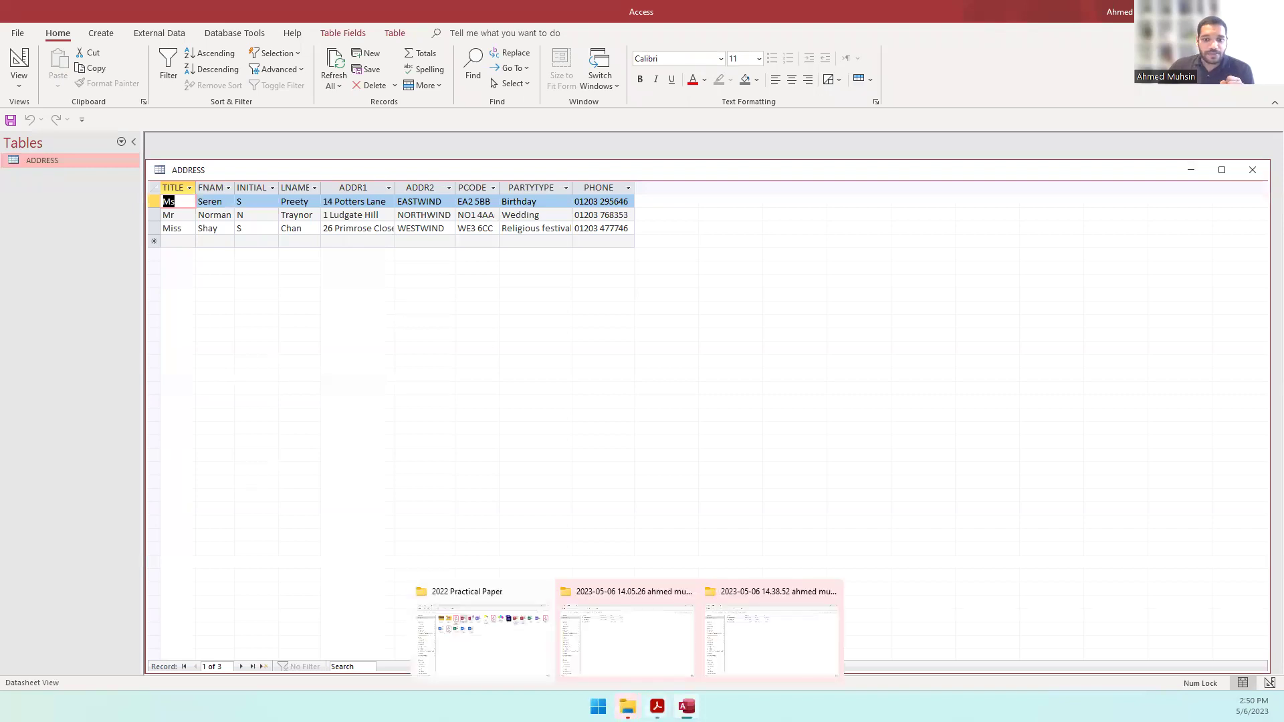
Check the question paper in Acrobat Reader, then open the LETTER document from the 2022 Practical Paper folder in Word and enable editing.
click(657, 707)
drag(371, 297, 593, 305)
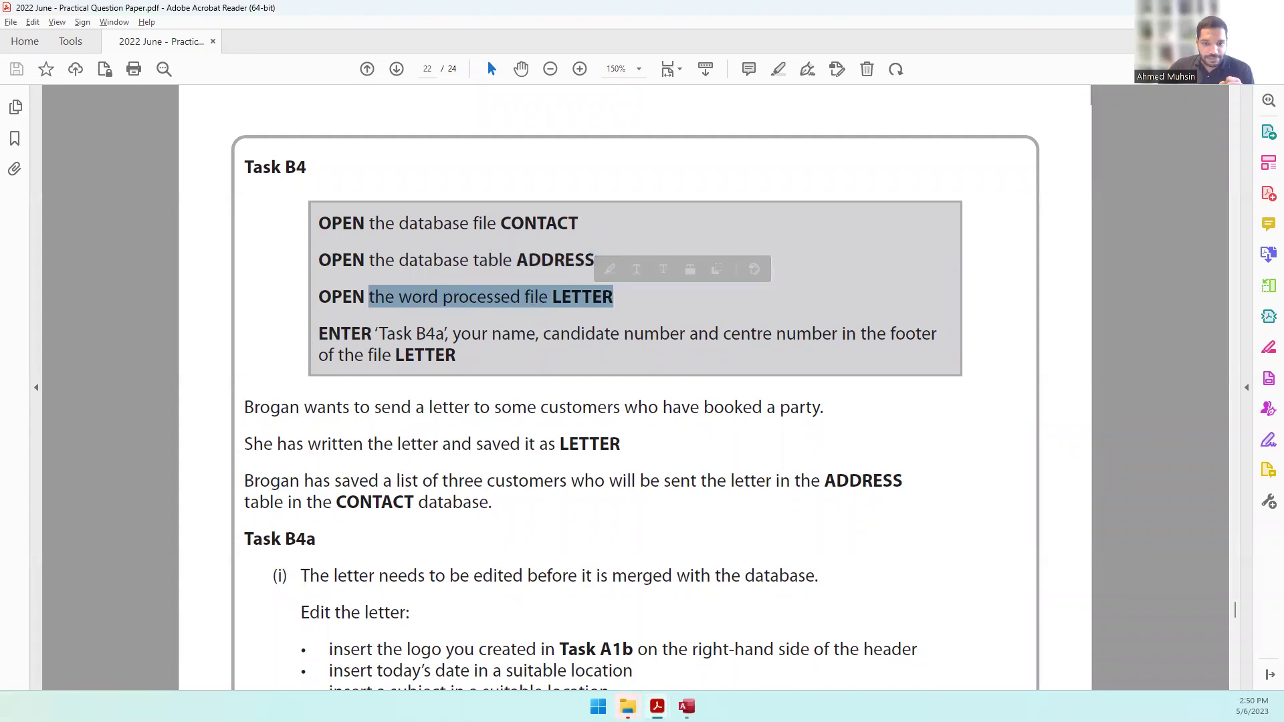
mouse_move(627, 707)
click(531, 653)
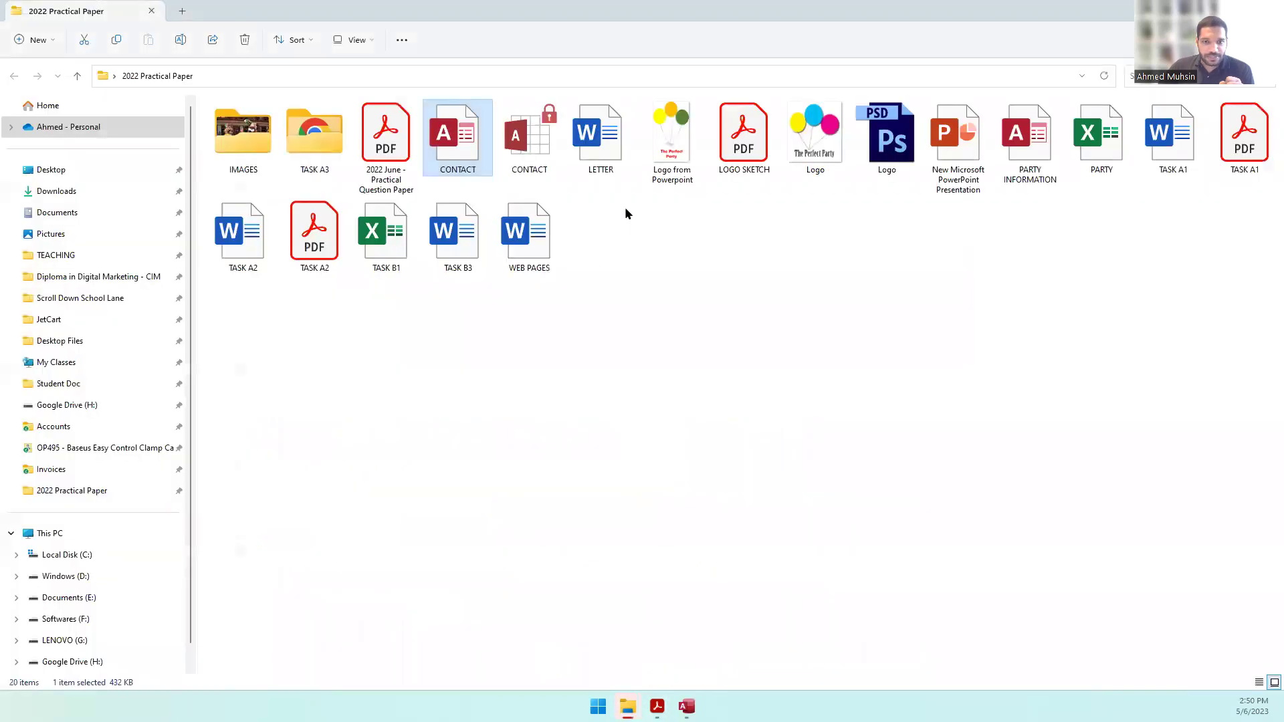
click(600, 168)
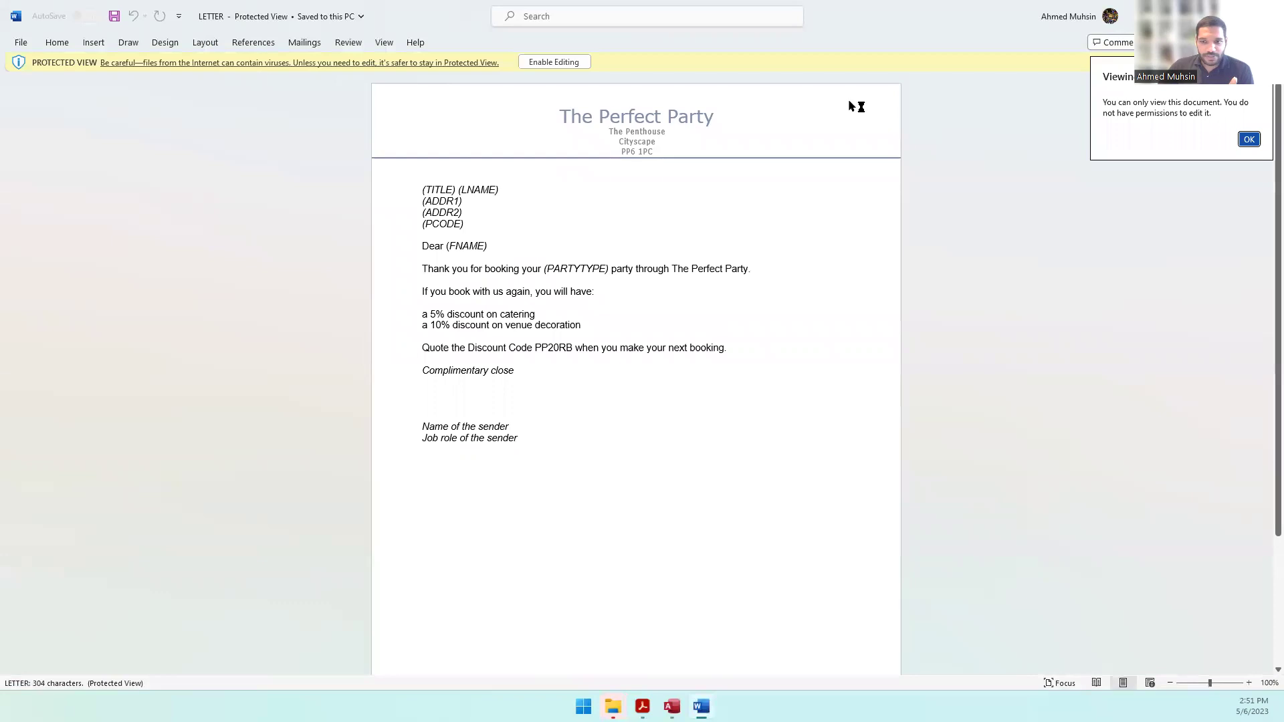
click(571, 62)
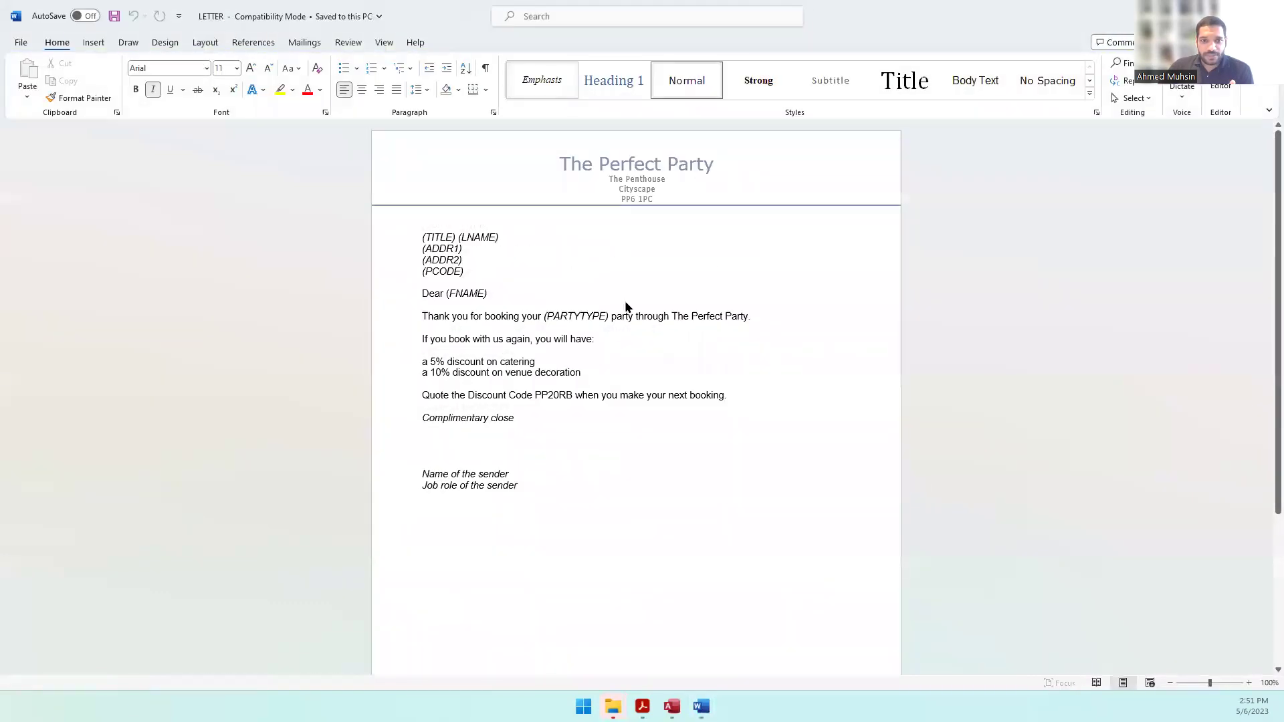
Examine the letter's header, bracketed placeholders, body text and footer at 150% zoom.
click(1248, 683)
click(1248, 683)
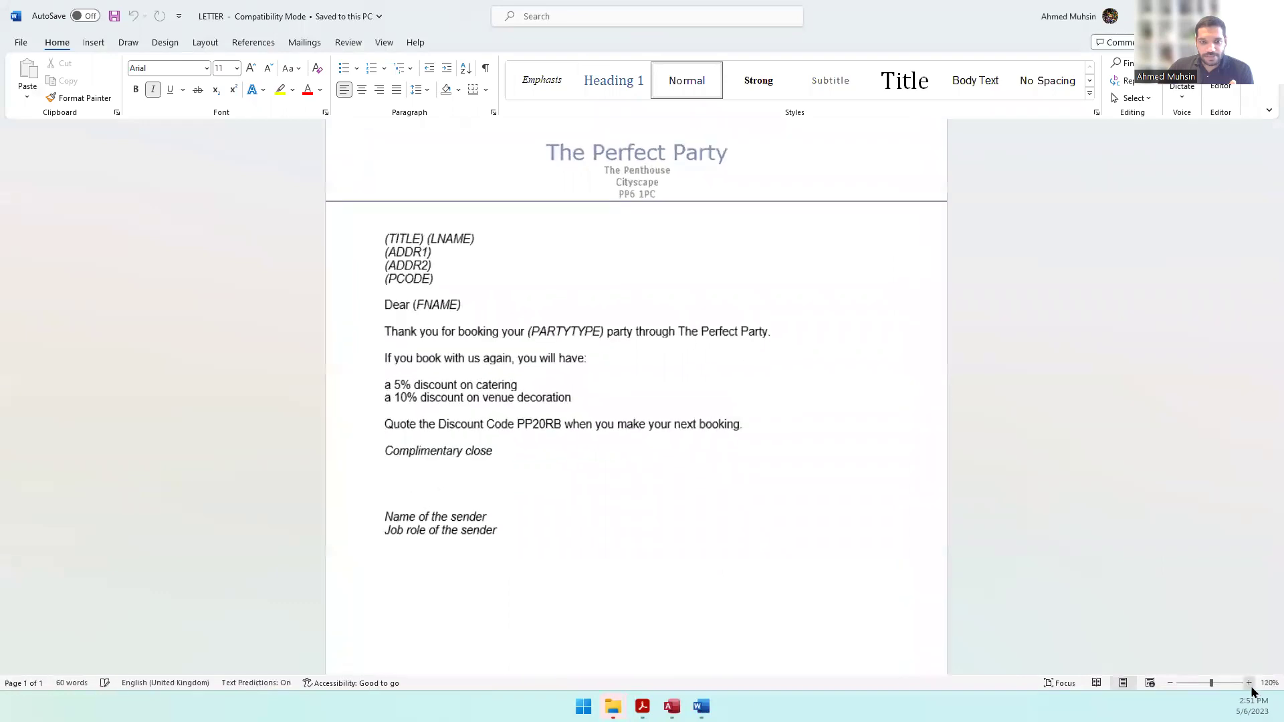
click(1249, 683)
click(1249, 683)
click(1249, 683)
scroll(686, 242, up, 1)
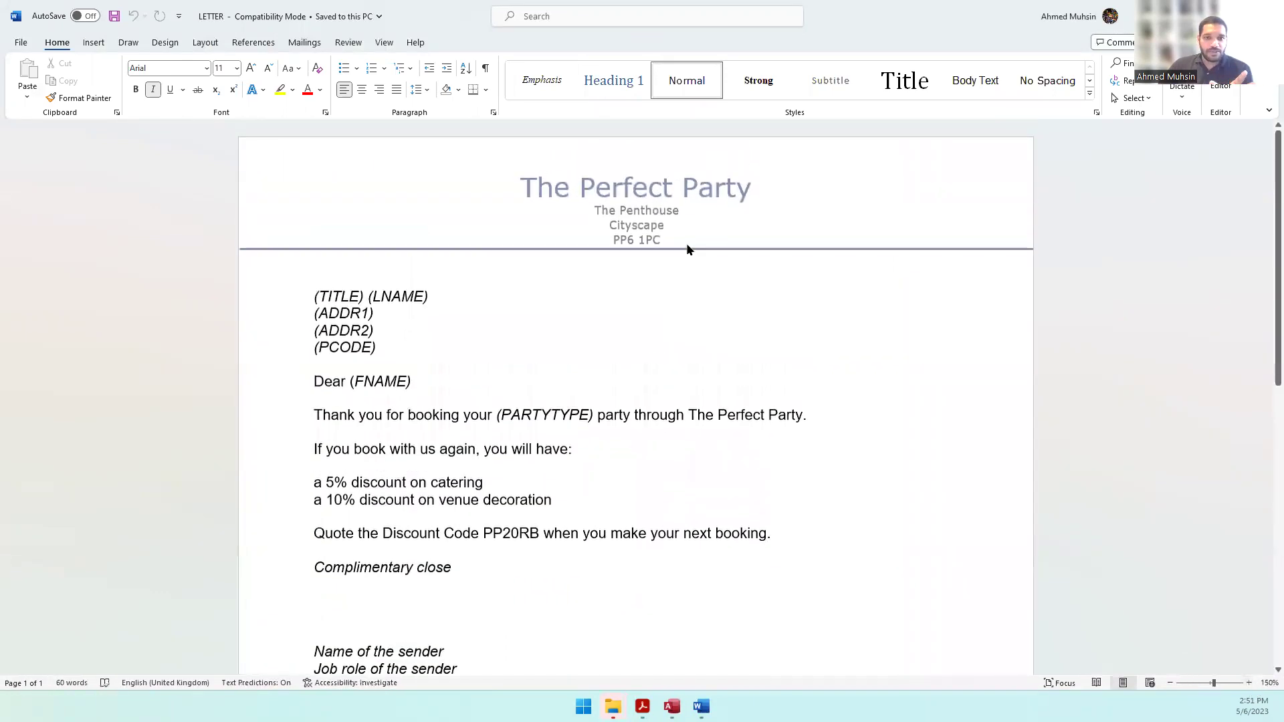
scroll(741, 260, down, 3)
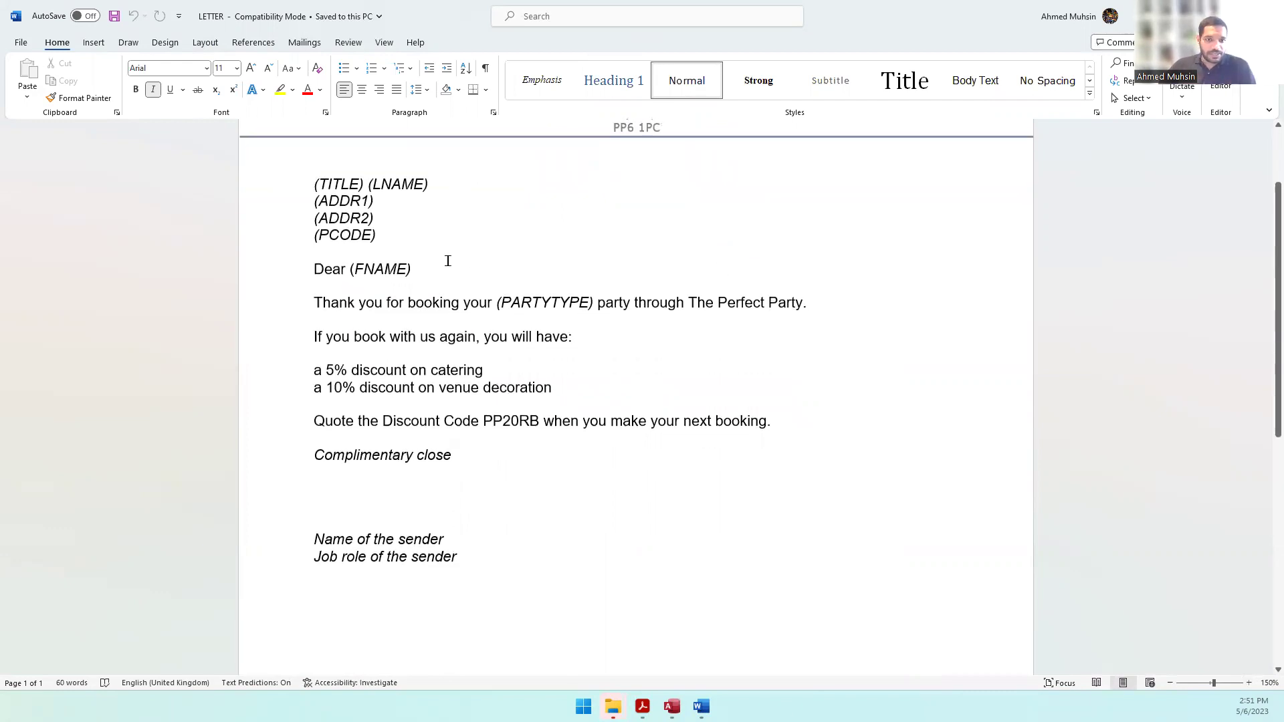
scroll(473, 275, down, 10)
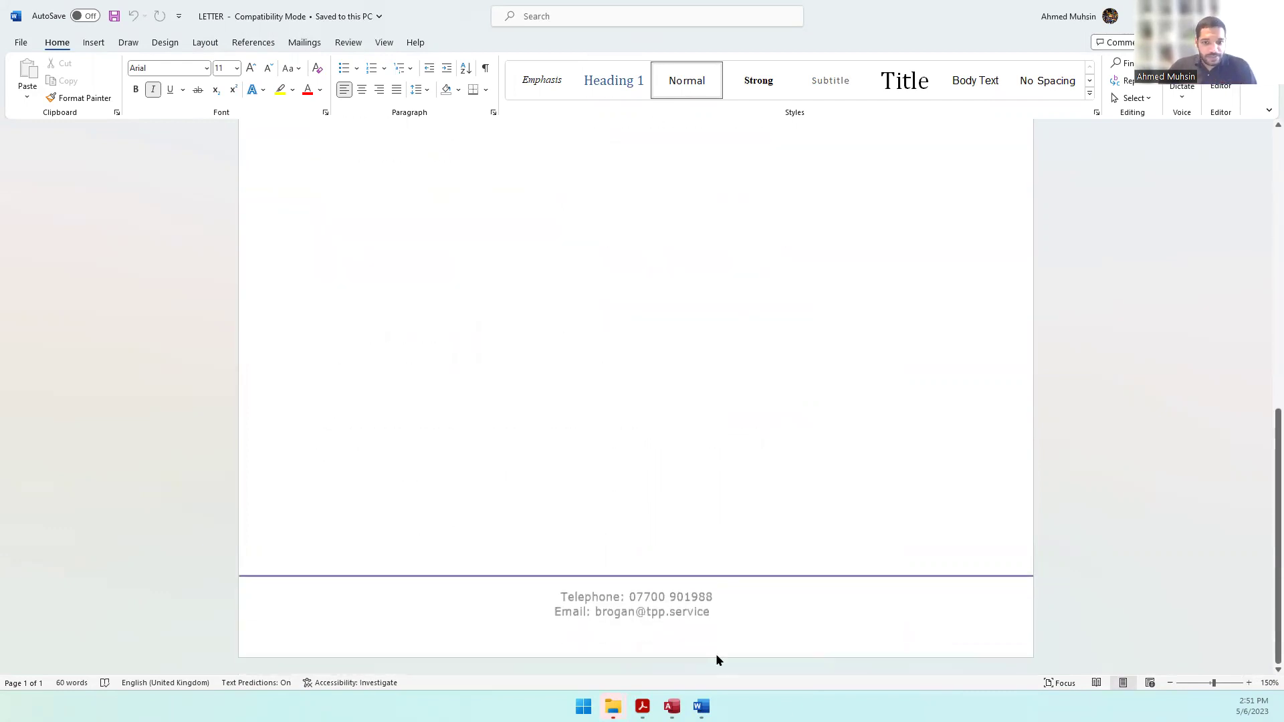
Add "Task B4a" with the candidate's name, candidate number and centre number to the footer of LETTER, as the question paper requires.
click(642, 707)
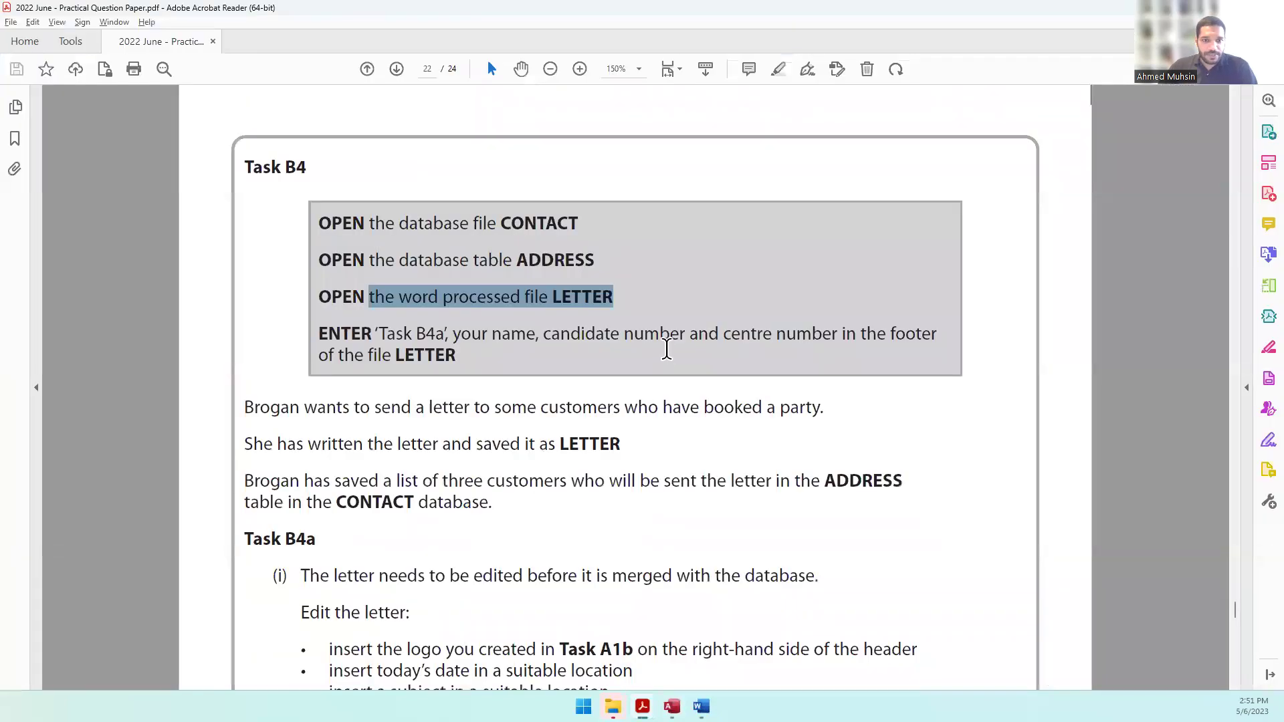
scroll(667, 350, down, 1)
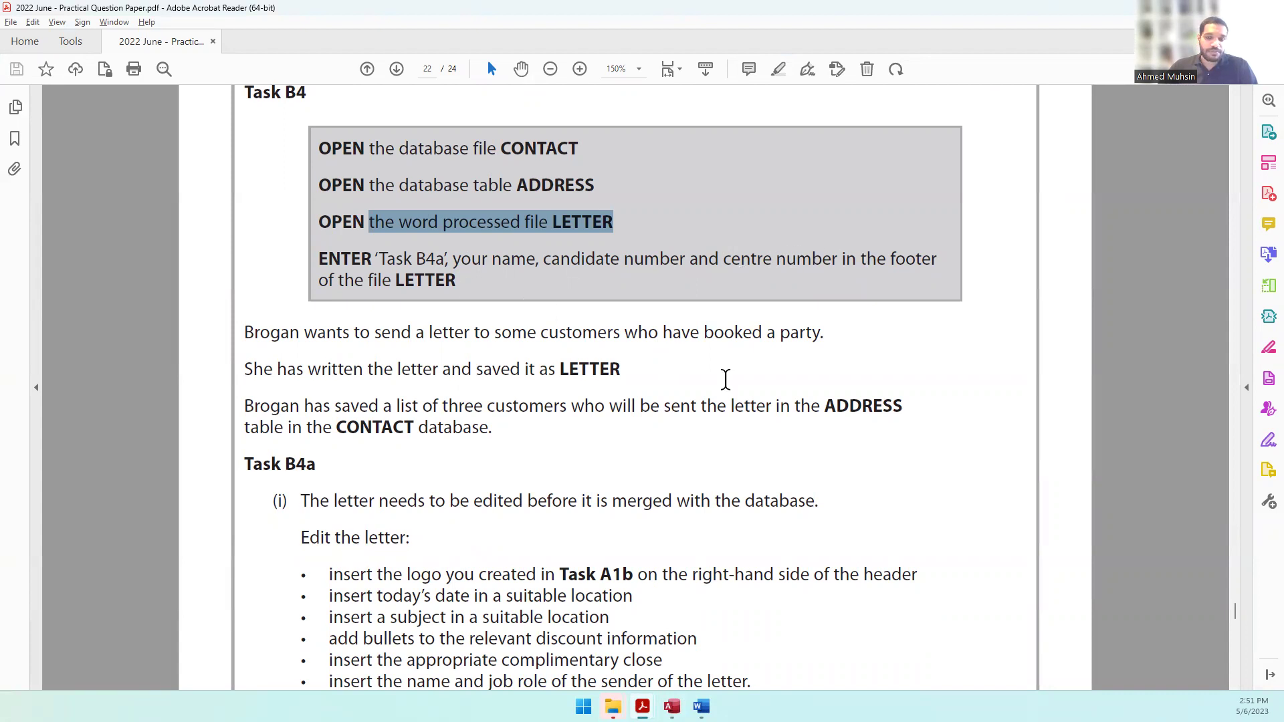
key(alt+Tab)
click(94, 42)
click(773, 95)
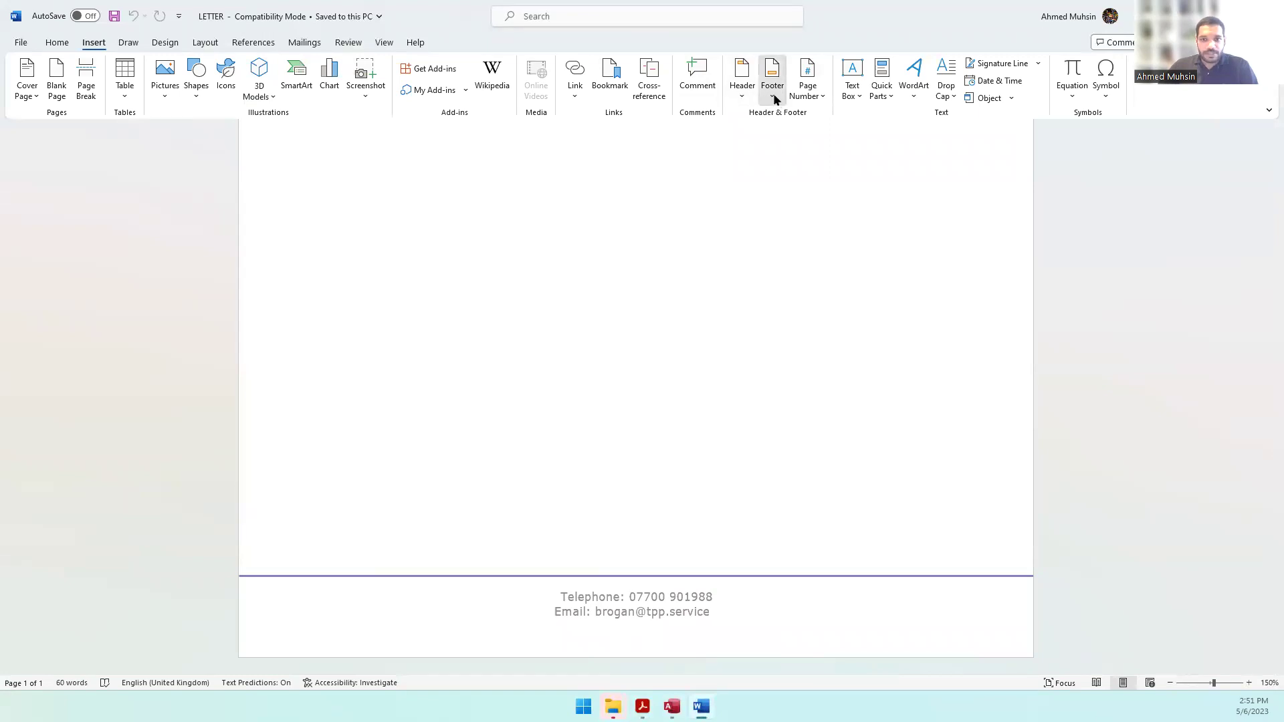
click(813, 585)
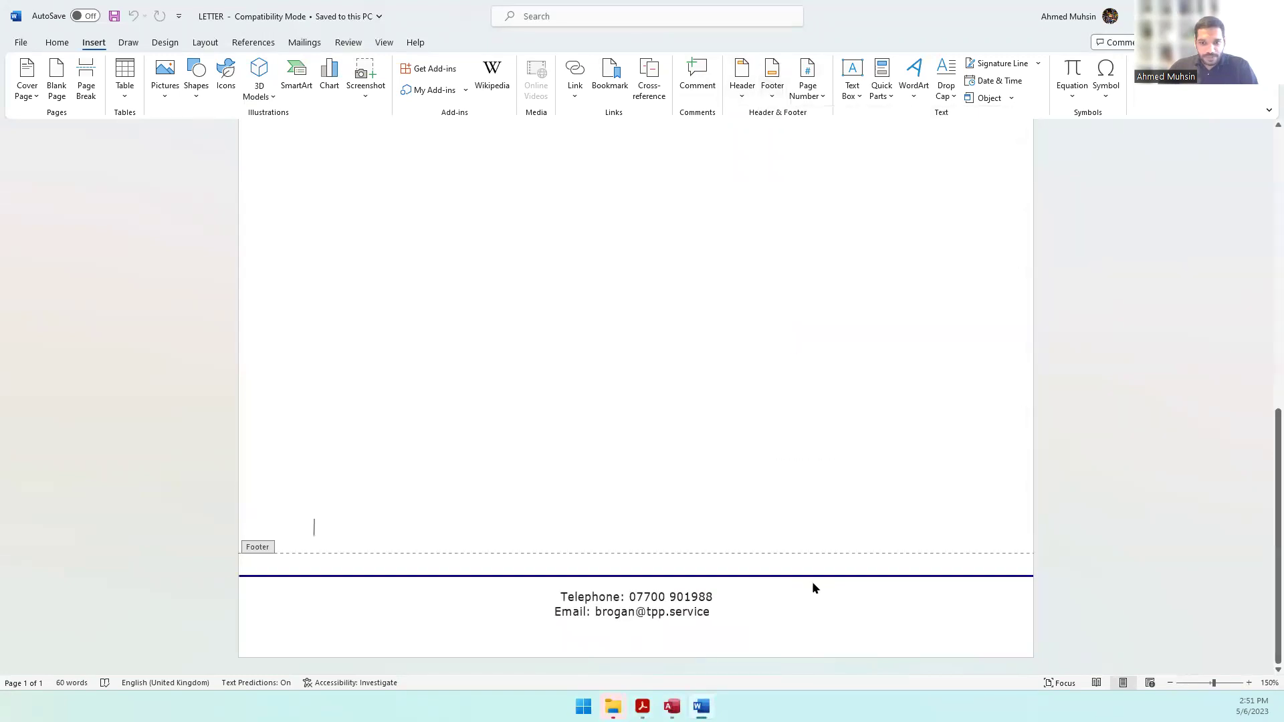
text(Task )
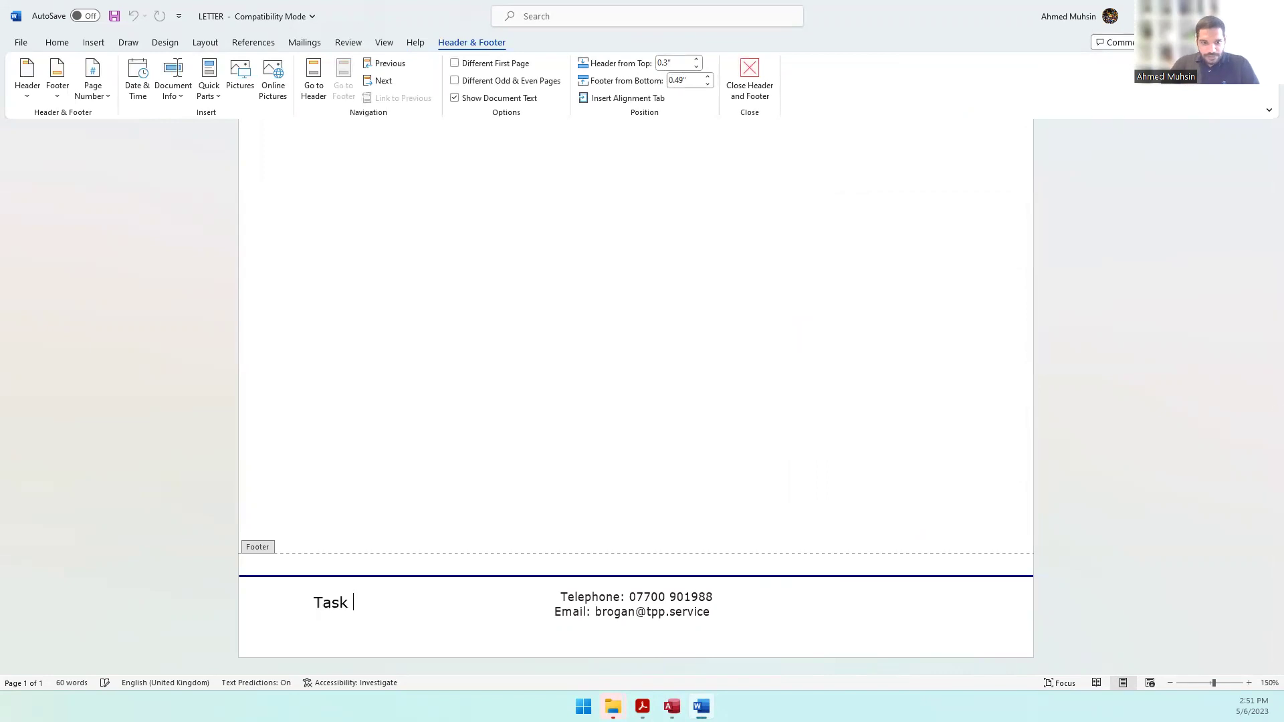
text(B4a Ahmed 1234 1)
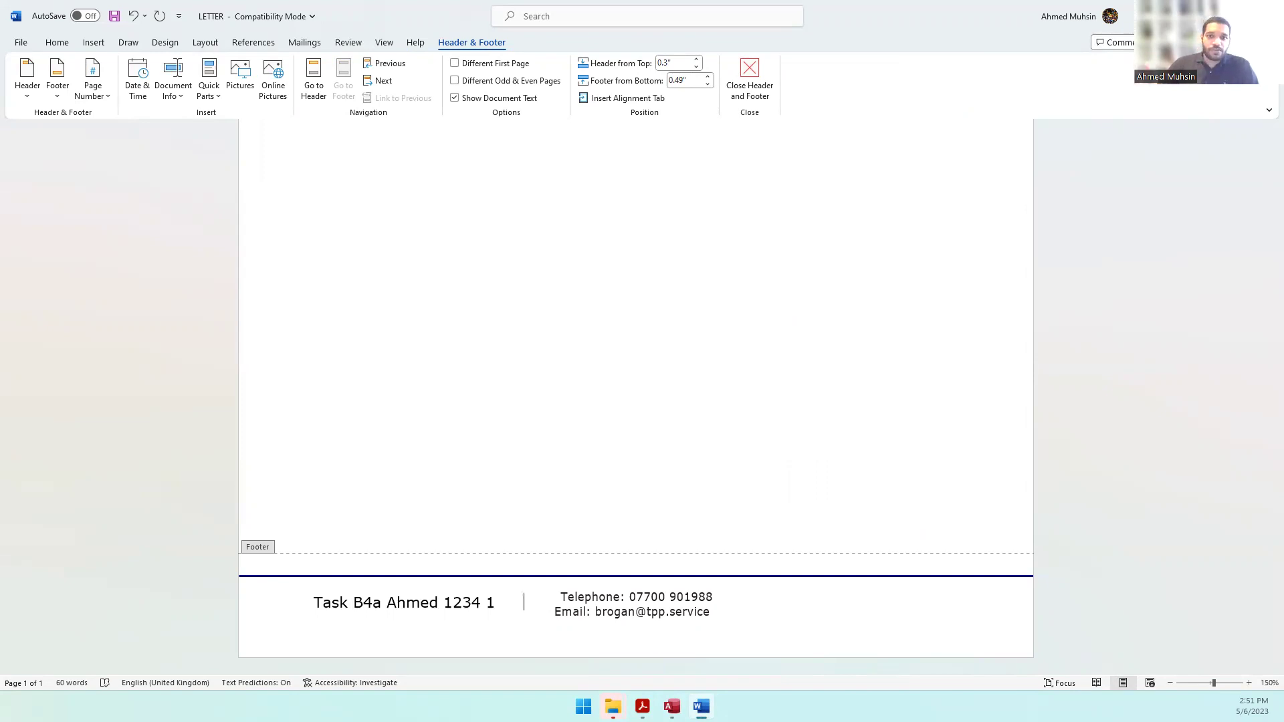
click(750, 79)
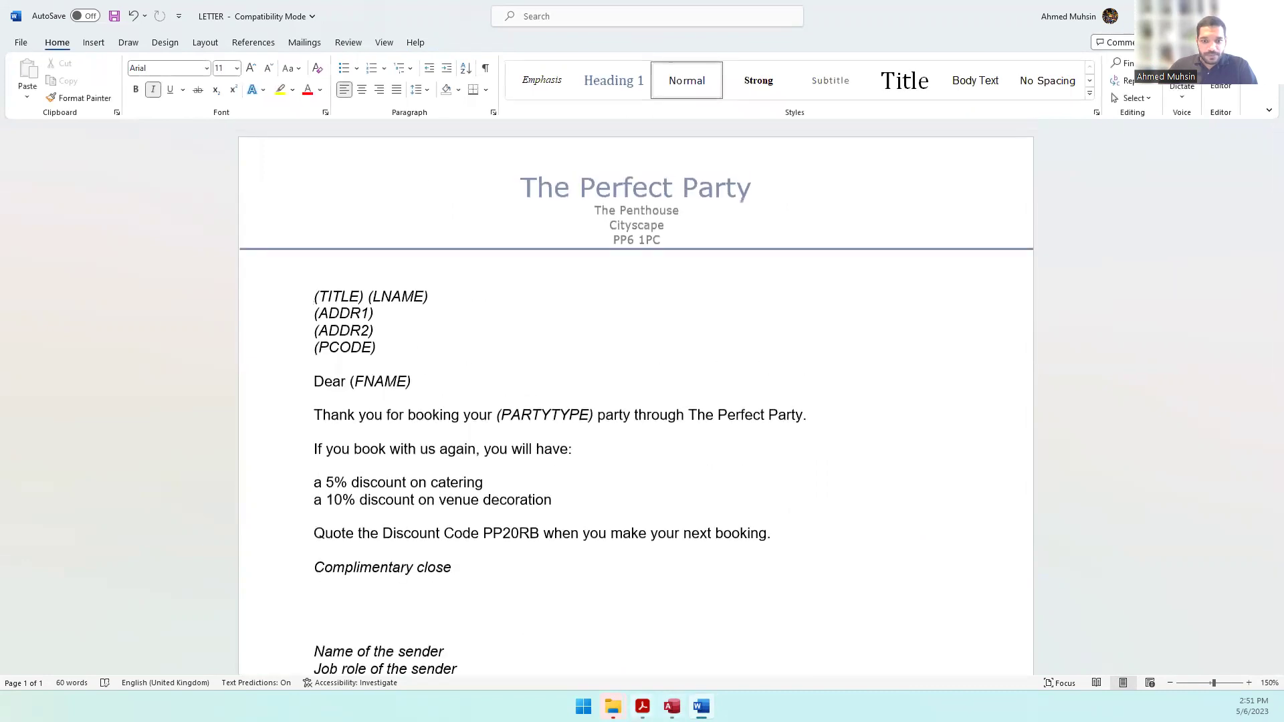
Read the Task B4 background and the Task B4a editing instruction, comparing them with the letter in Word and the ADDRESS table in Access.
key(alt+Tab)
drag(301, 348, 808, 349)
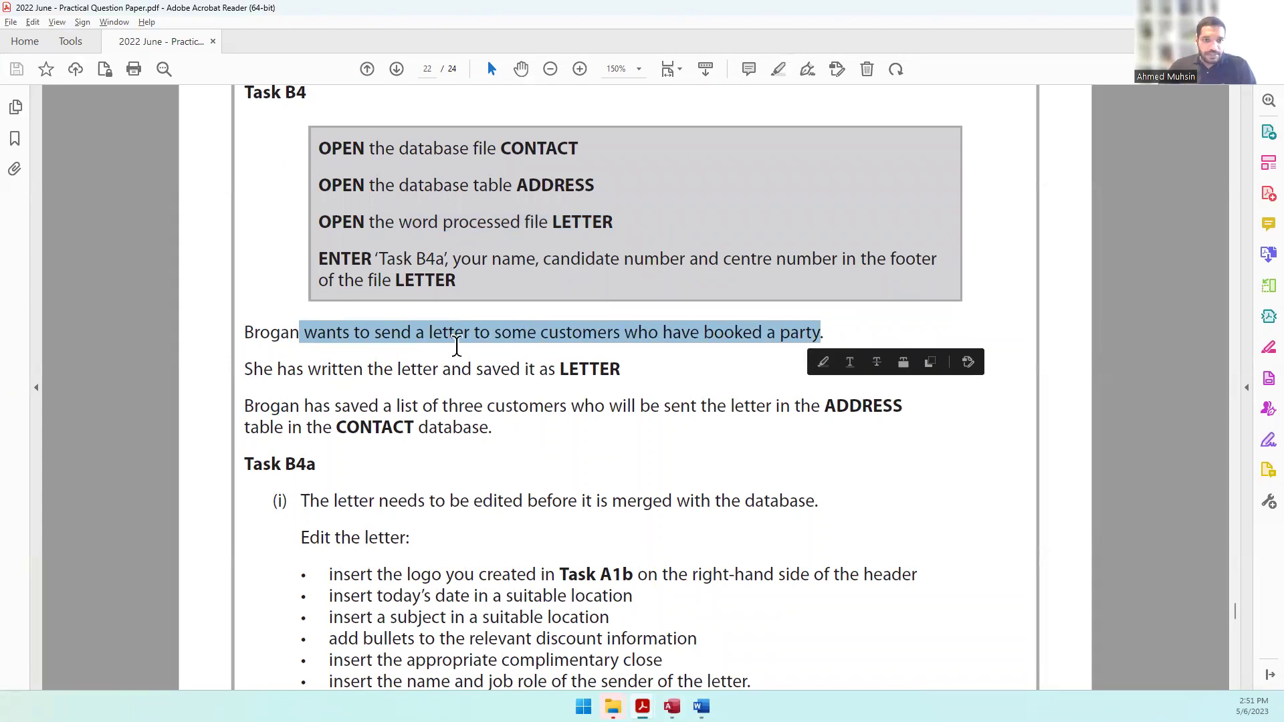
mouse_move(399, 374)
mouse_down()
mouse_move(619, 373)
mouse_move(599, 370)
mouse_up()
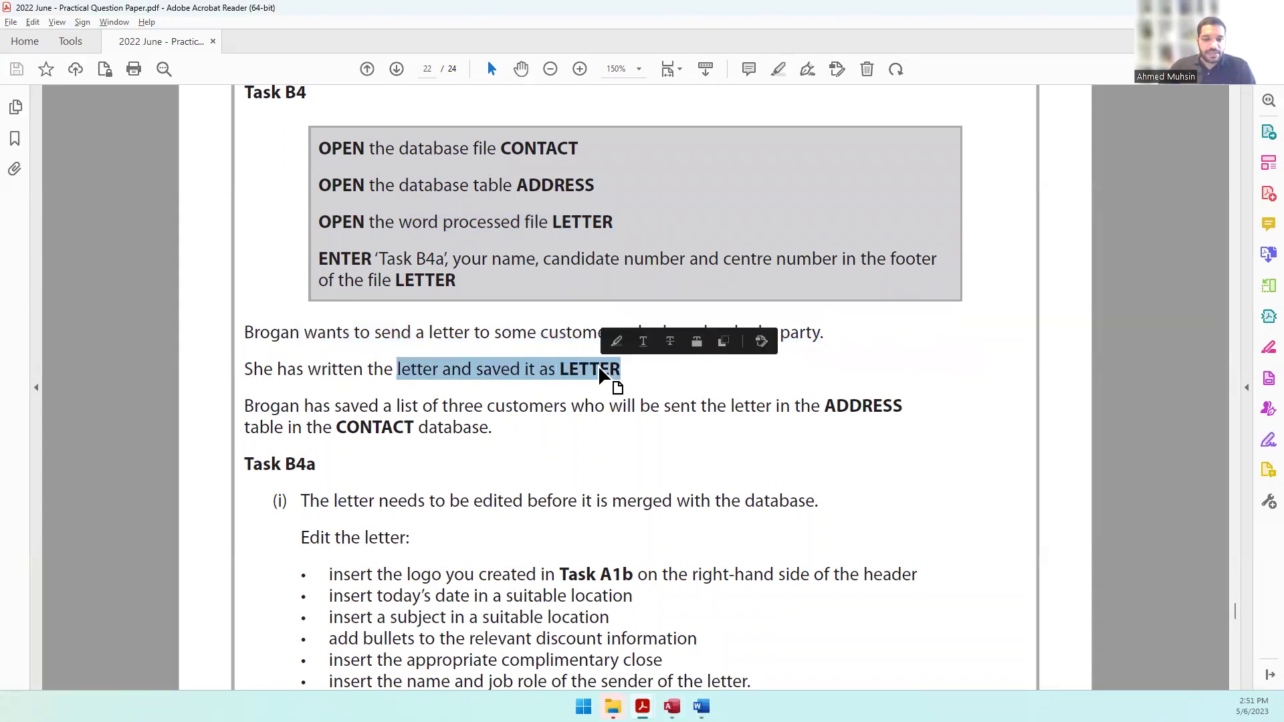
click(701, 706)
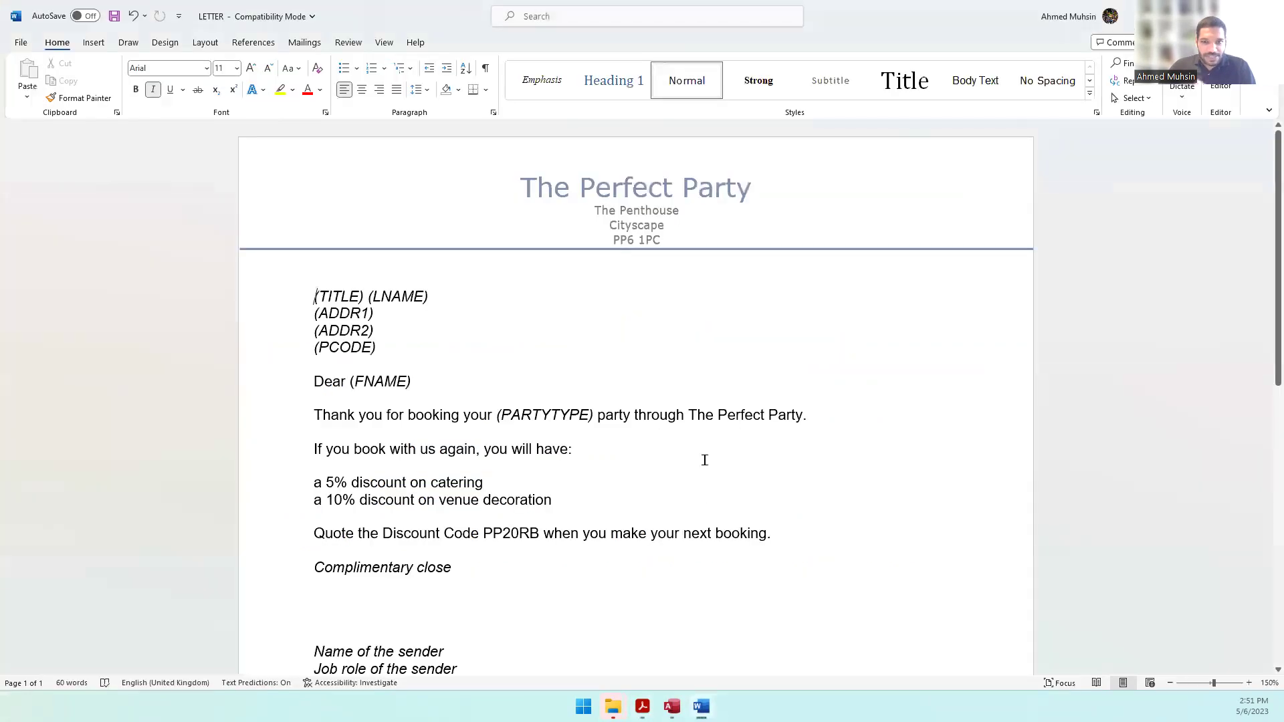
key(alt+Tab)
drag(329, 406, 508, 411)
click(727, 419)
click(848, 406)
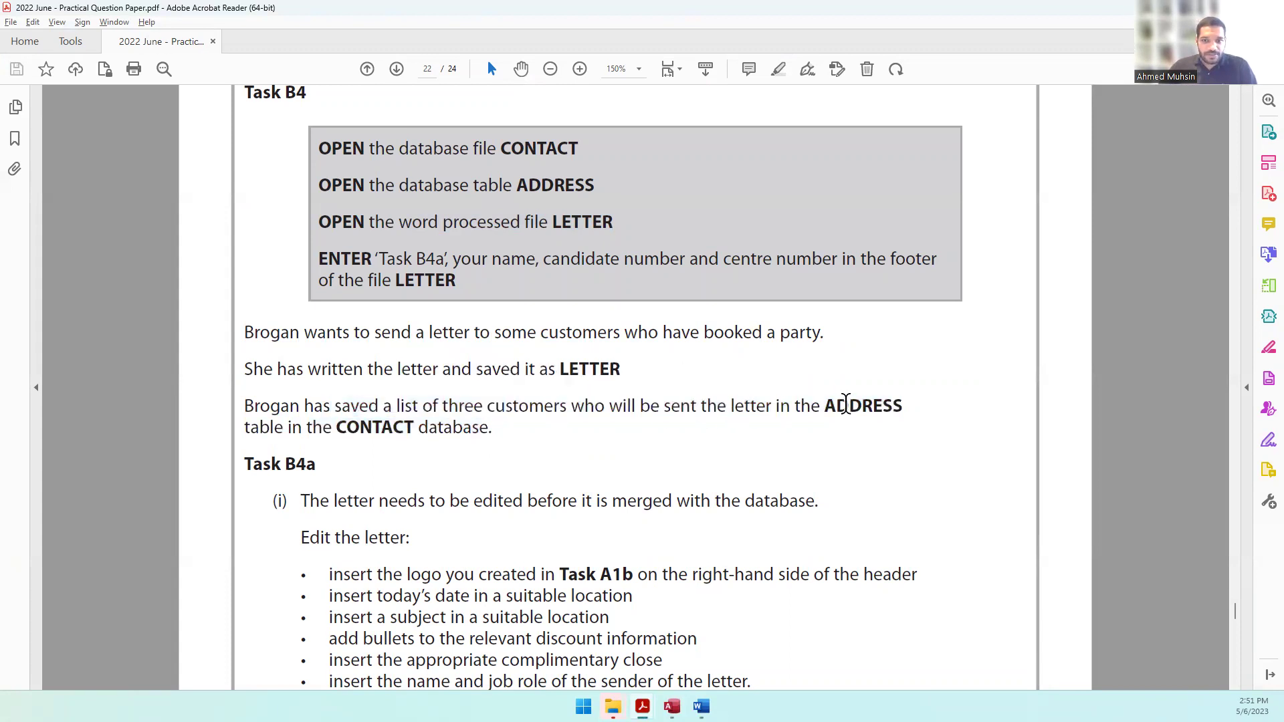
click(672, 706)
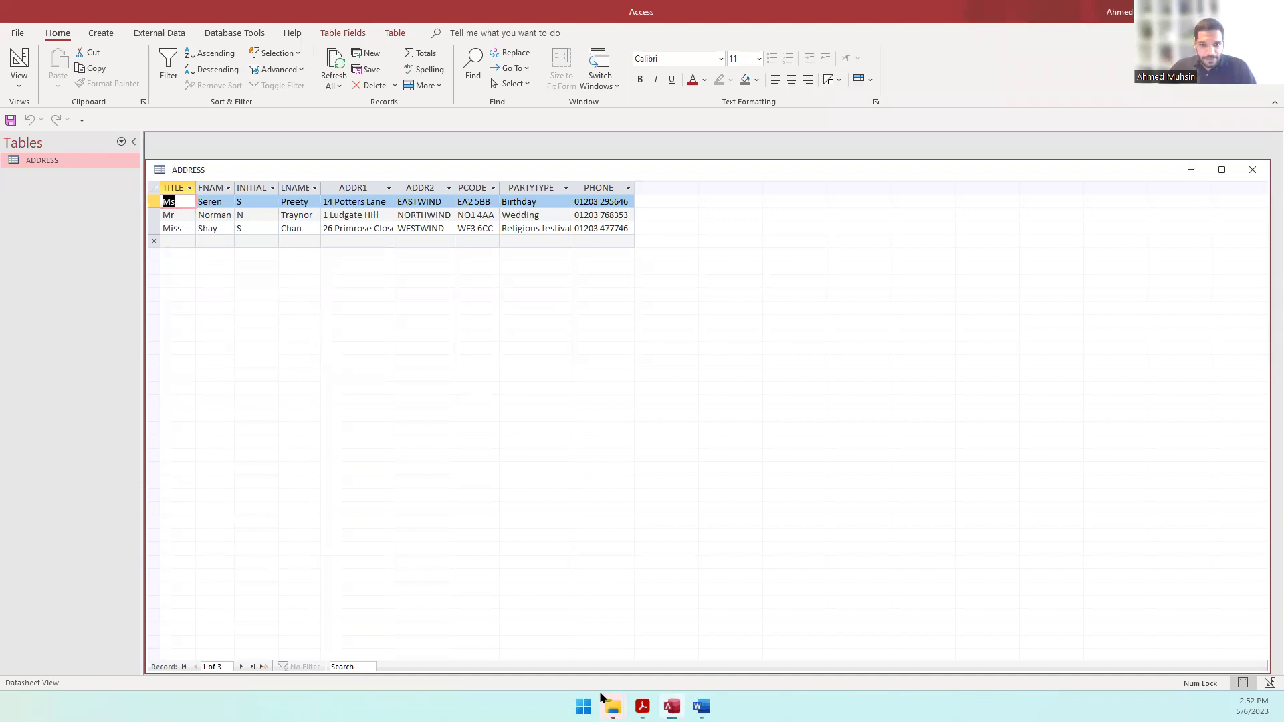
key(alt+Tab)
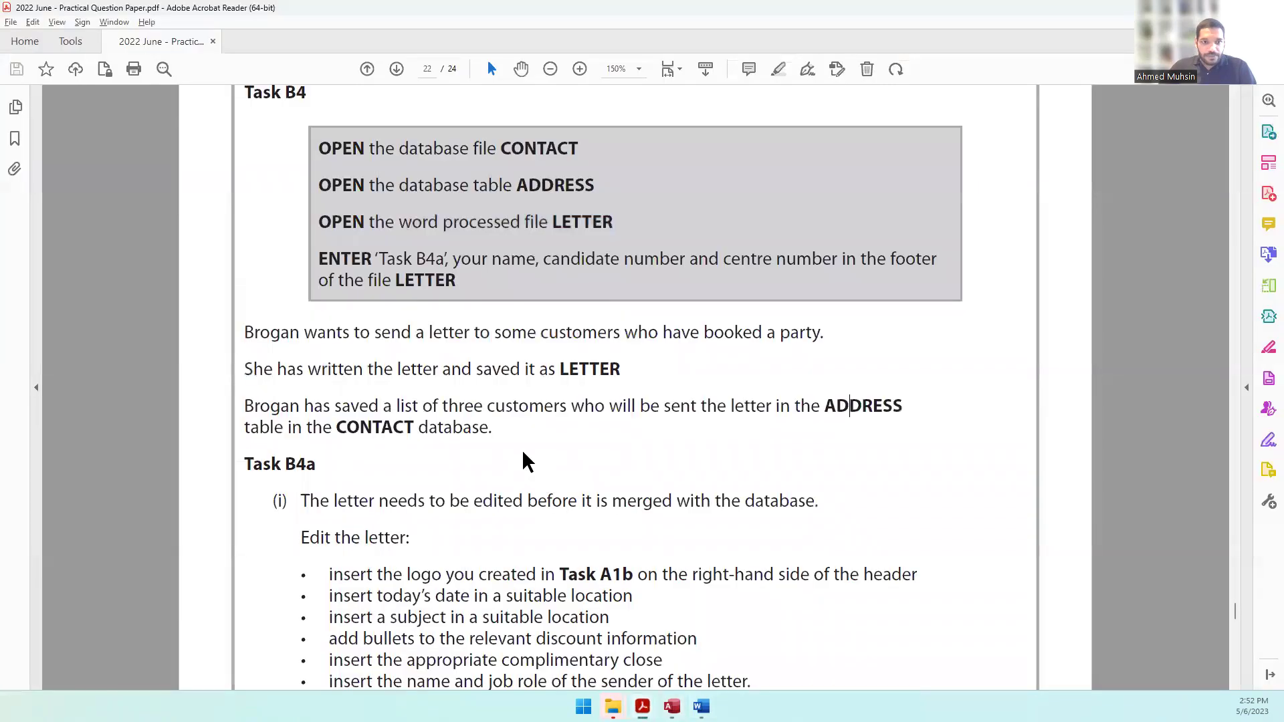
triple_click(269, 462)
drag(334, 501, 830, 509)
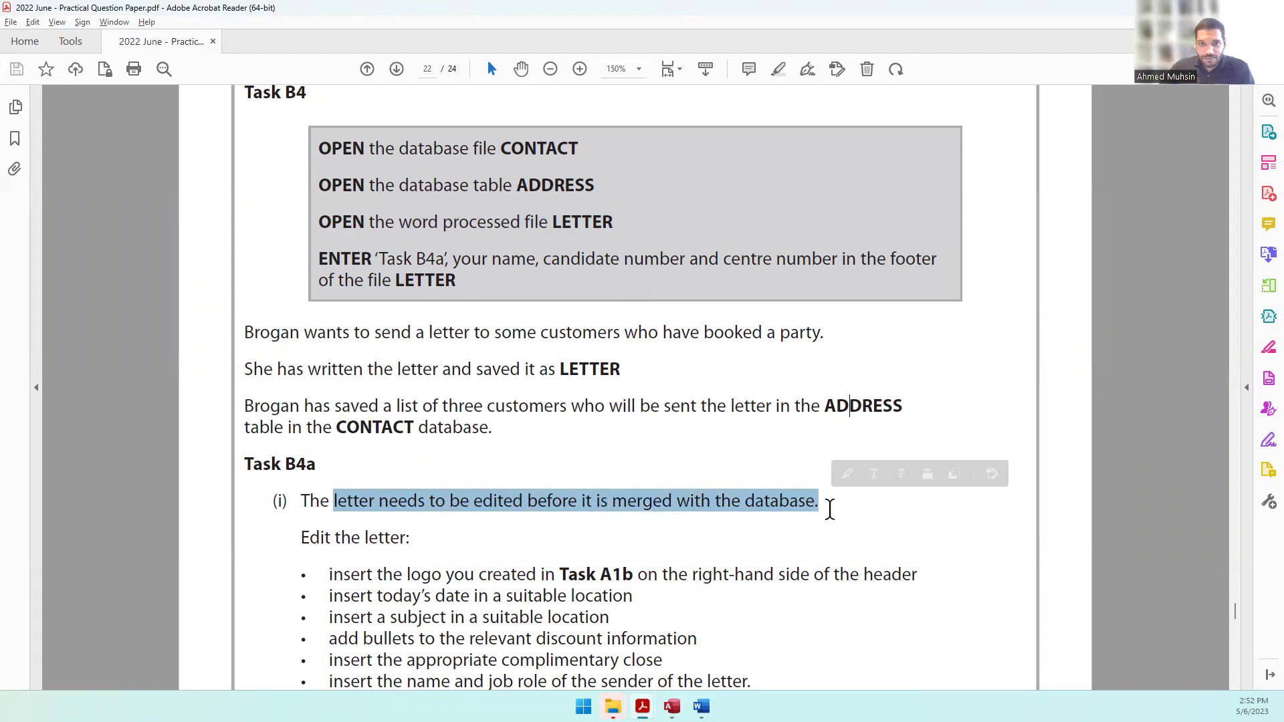
drag(330, 537, 410, 537)
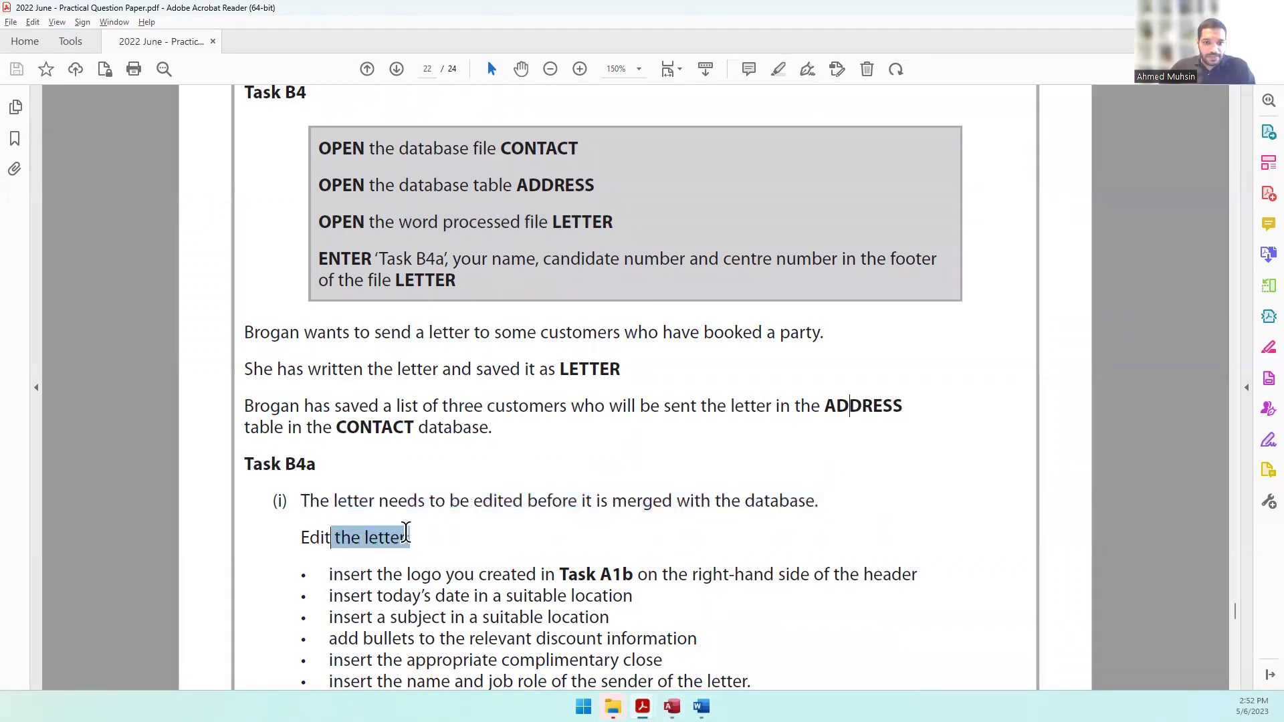
Following the Task B4a logo instruction, insert the Logo image from the 2022 Practical Paper folder into LETTER's header and shrink it to about 0.53" wide.
scroll(485, 457, down, 2)
click(460, 428)
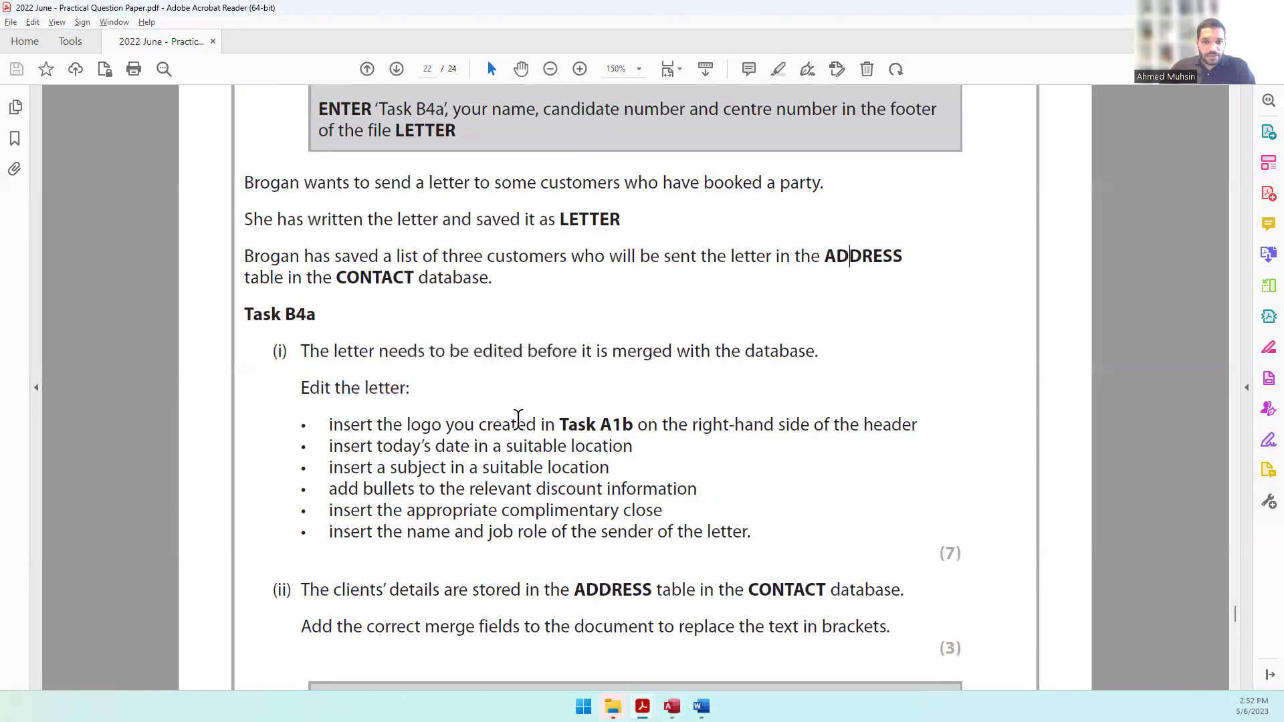
drag(561, 424, 658, 425)
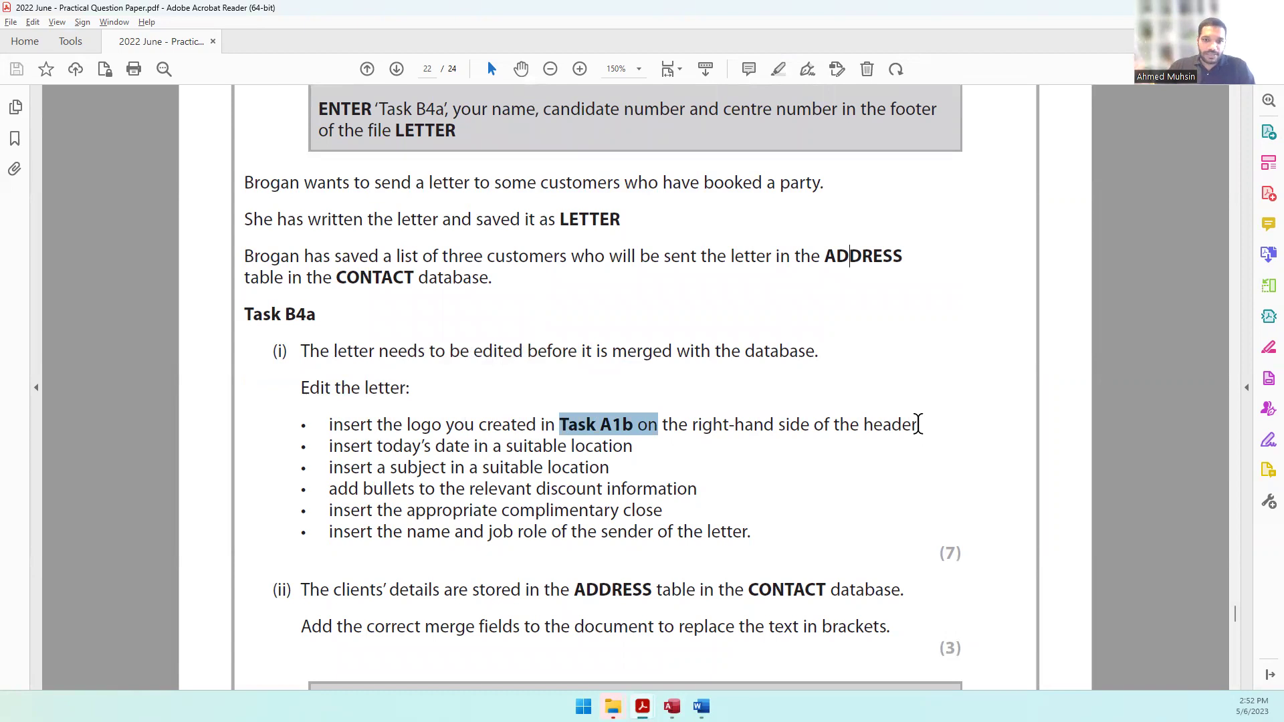
key(alt+Tab)
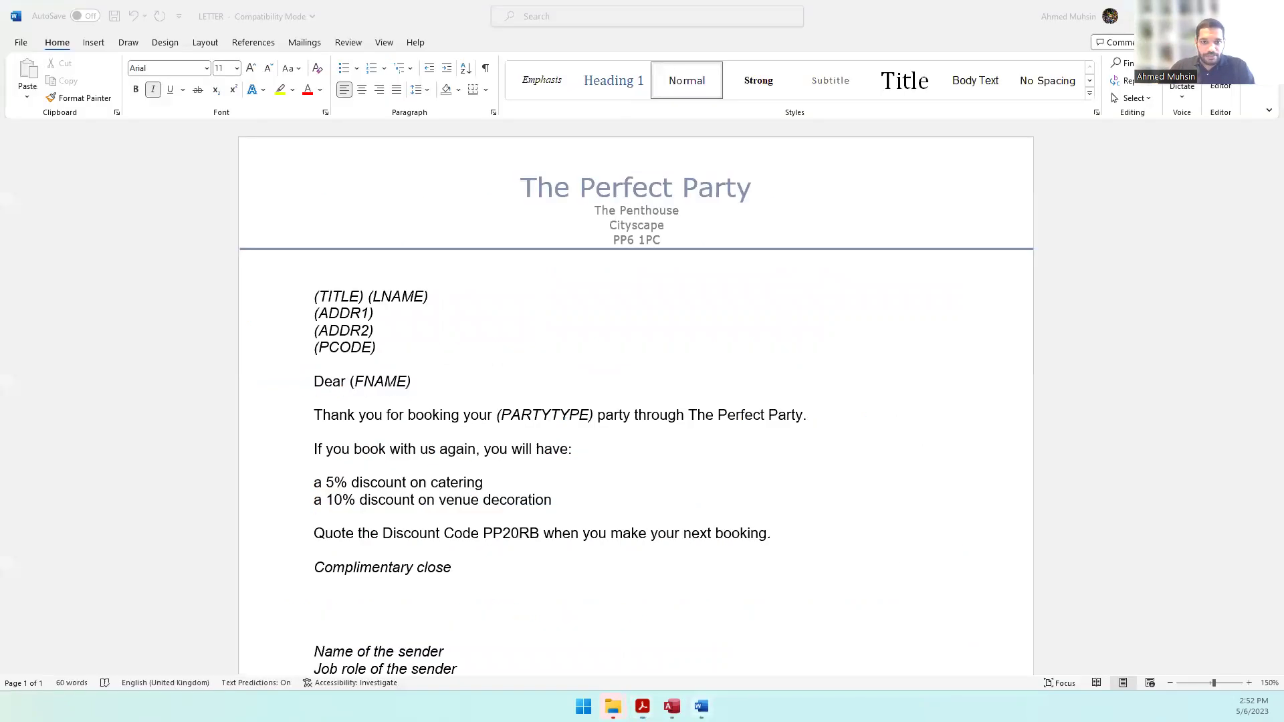
double_click(701, 211)
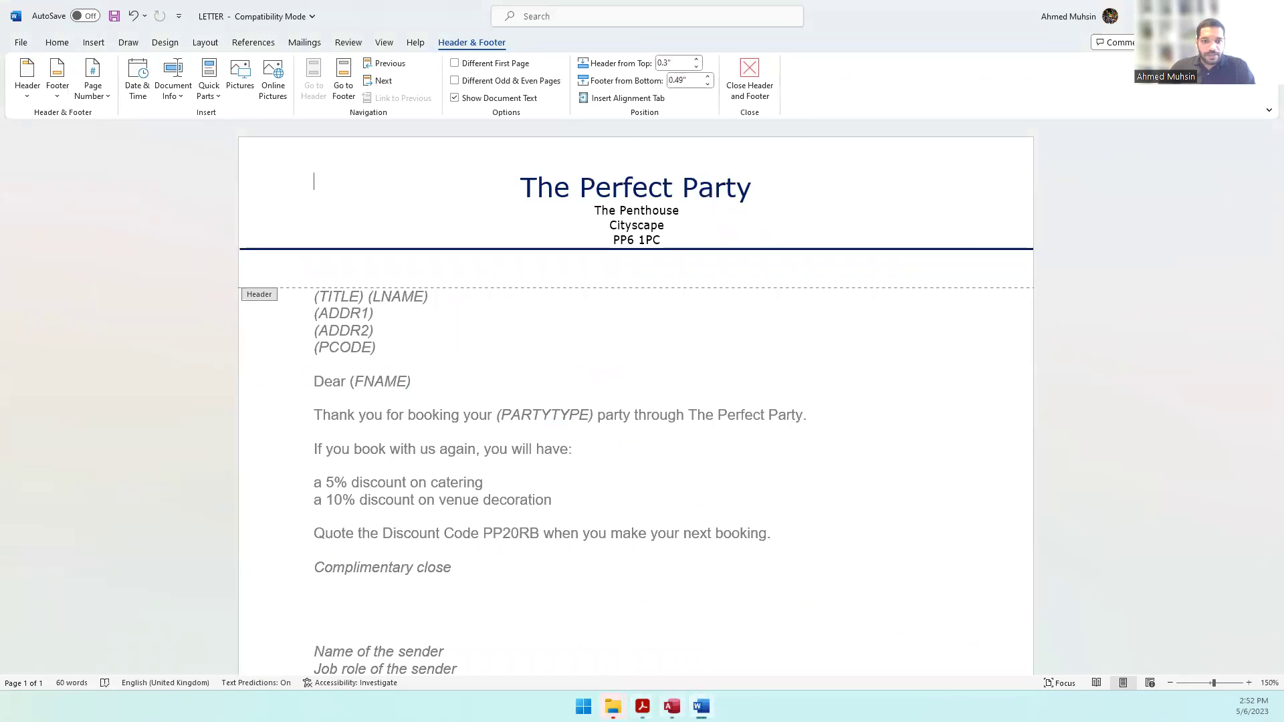
click(613, 707)
click(515, 657)
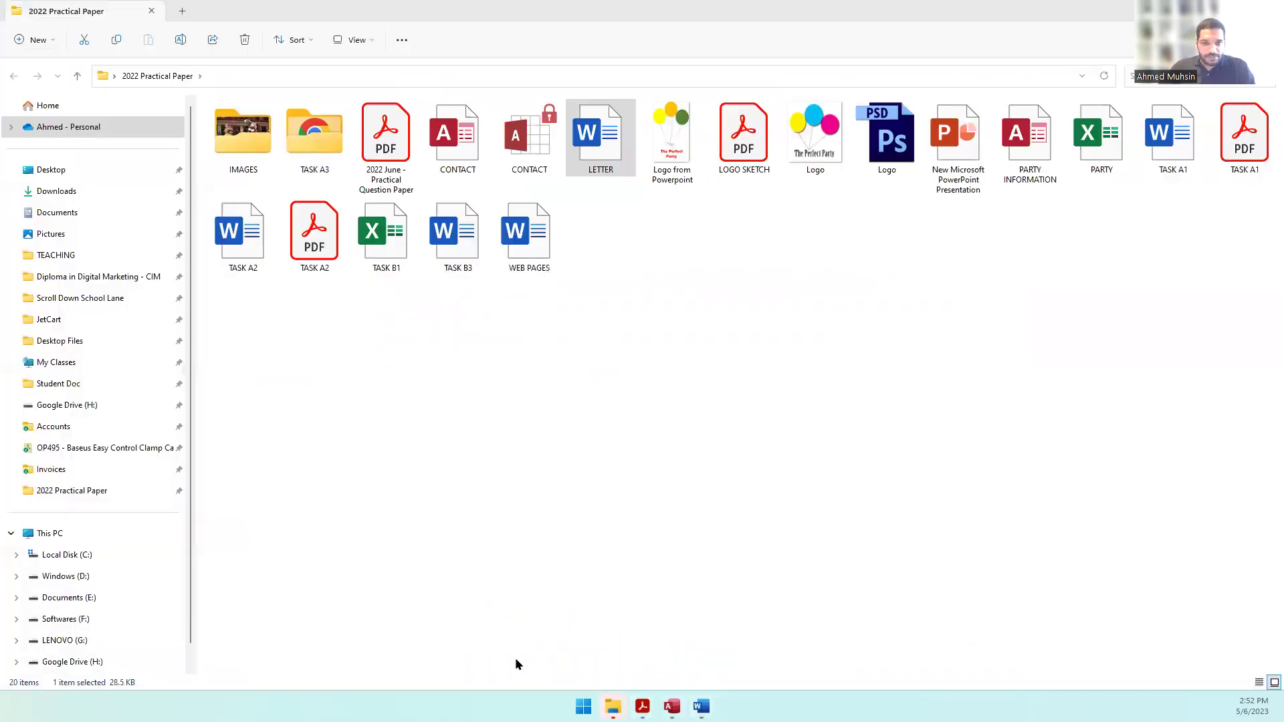
click(806, 155)
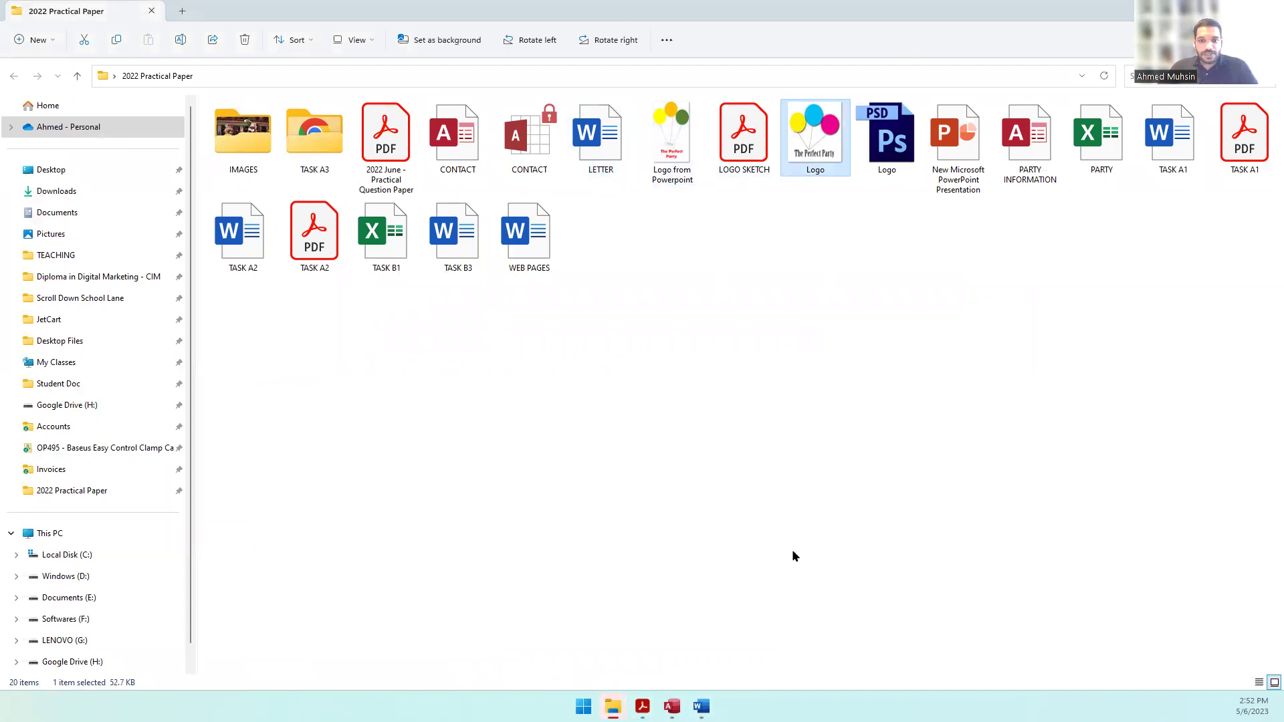
click(716, 699)
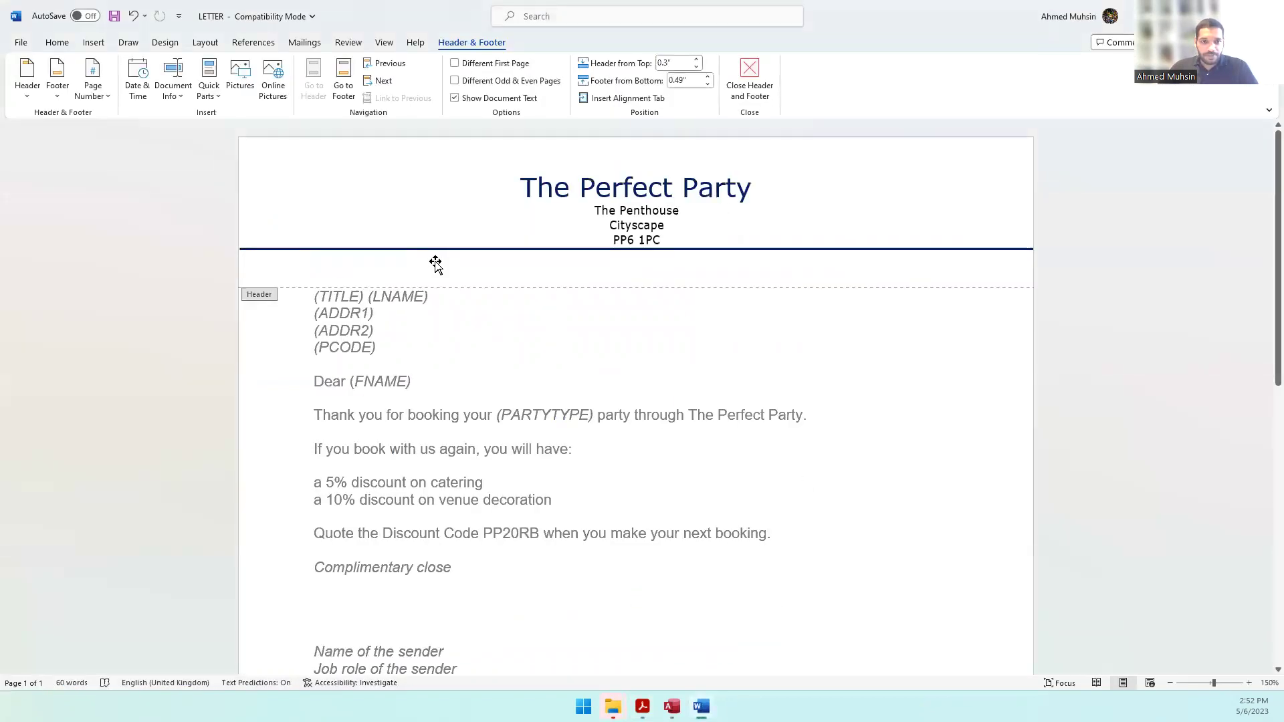
key(ctrl+v)
click(475, 424)
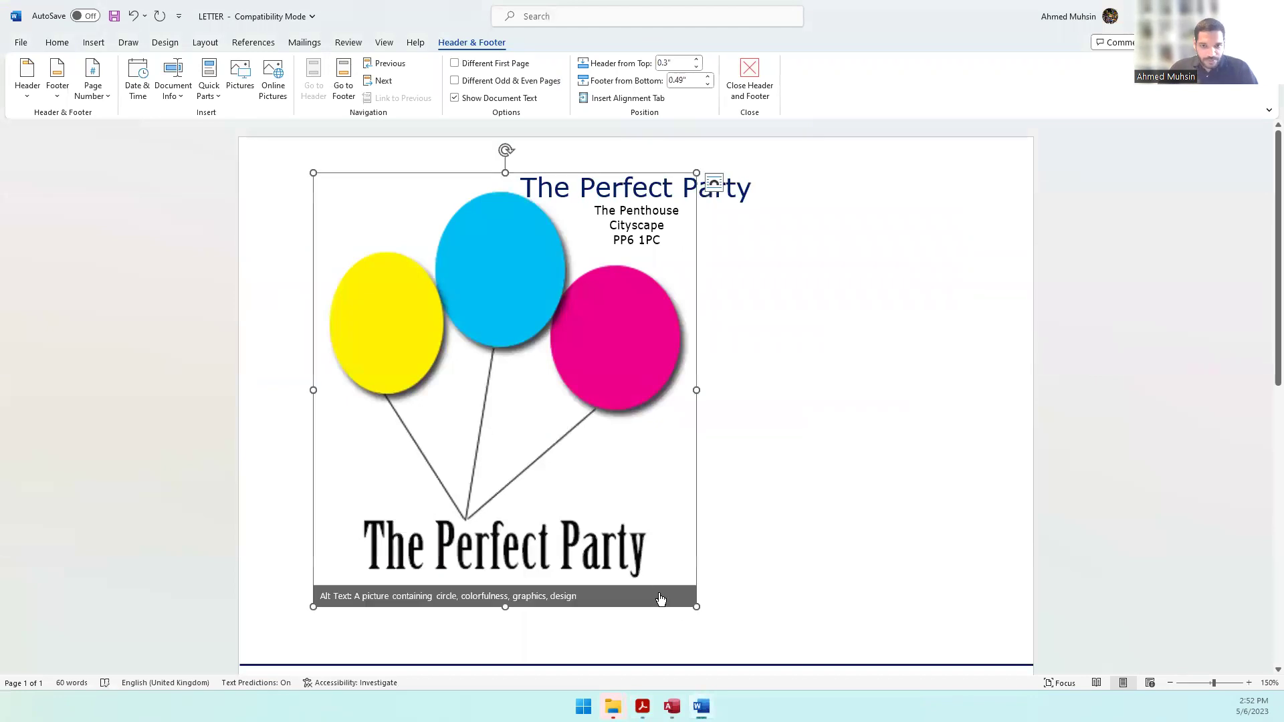
drag(680, 588, 365, 231)
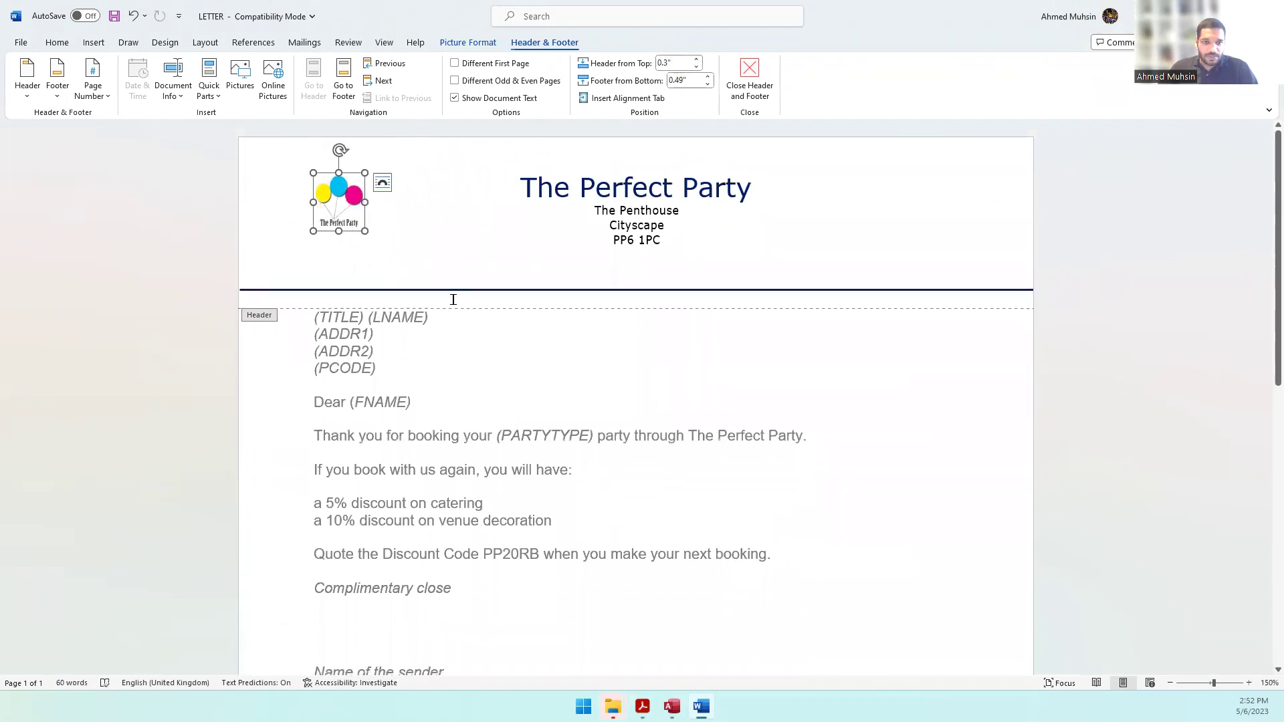
Try right-aligning the logo in the header, and undo the alignment.
click(57, 44)
click(378, 94)
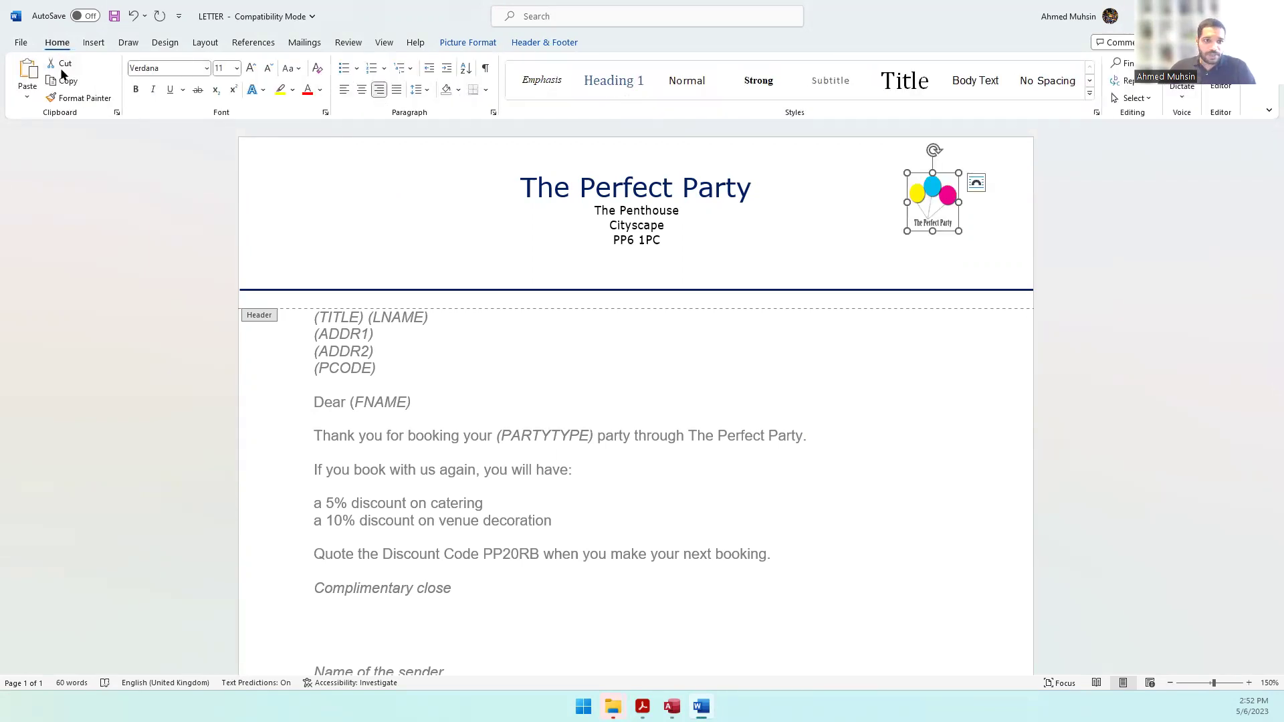
click(133, 16)
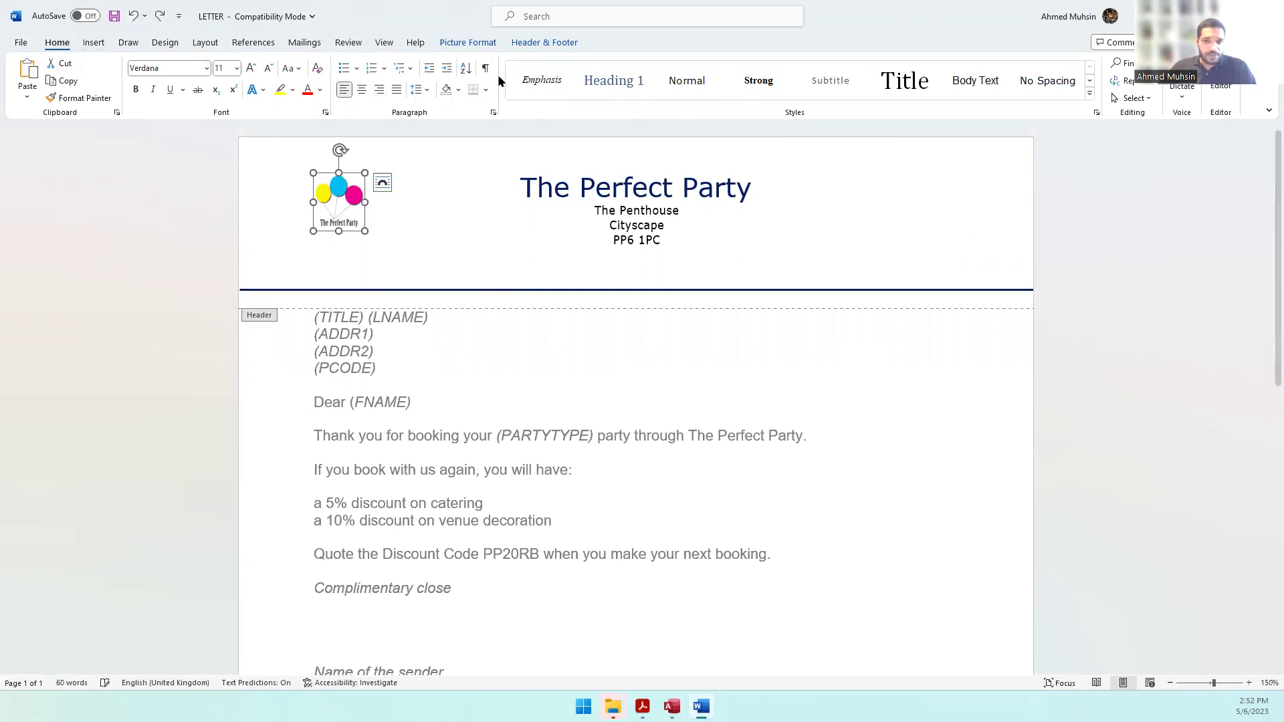
Change the logo's text wrapping so it can float, move it to the right-hand side of the header, and leave header editing.
click(470, 43)
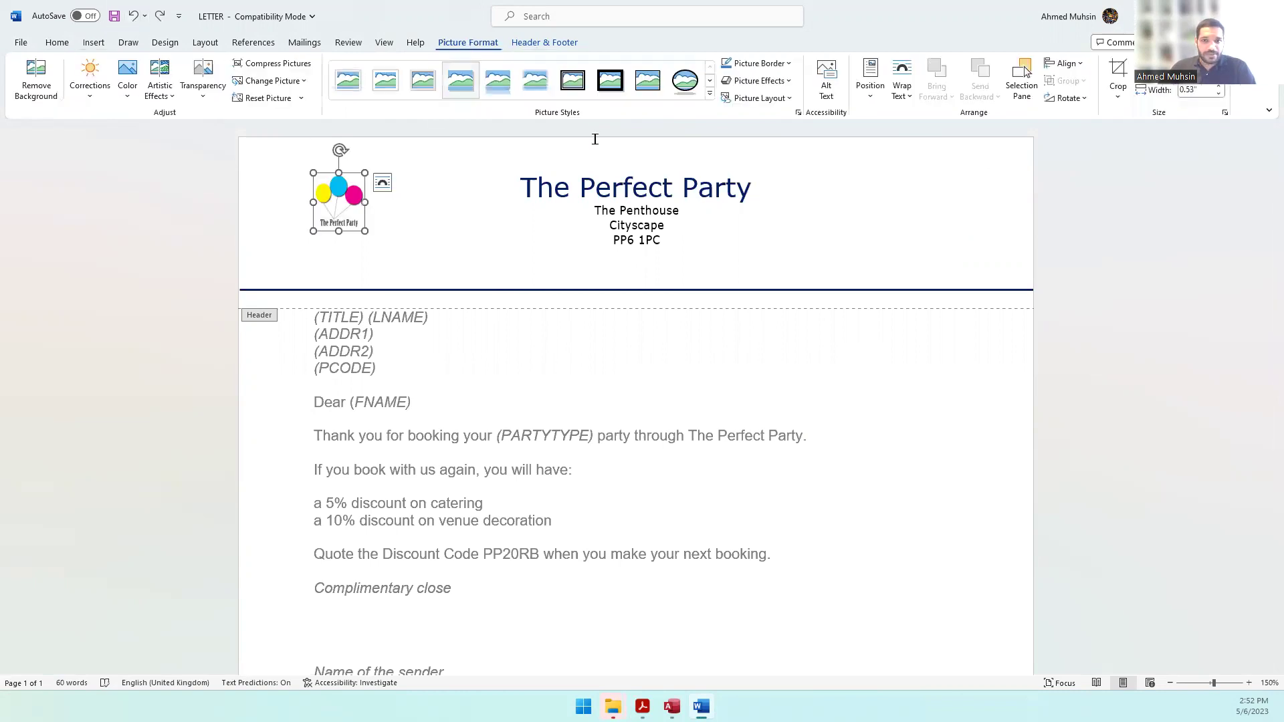
click(900, 90)
click(922, 156)
drag(336, 199, 945, 181)
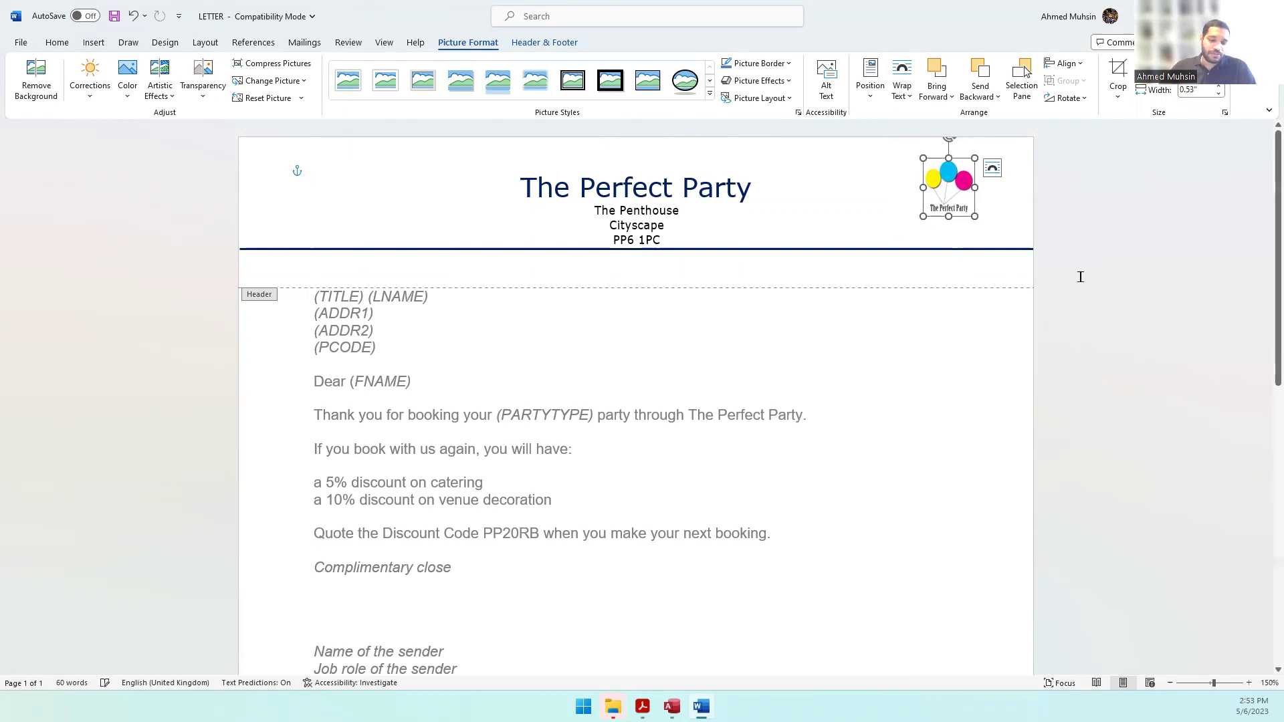
double_click(981, 351)
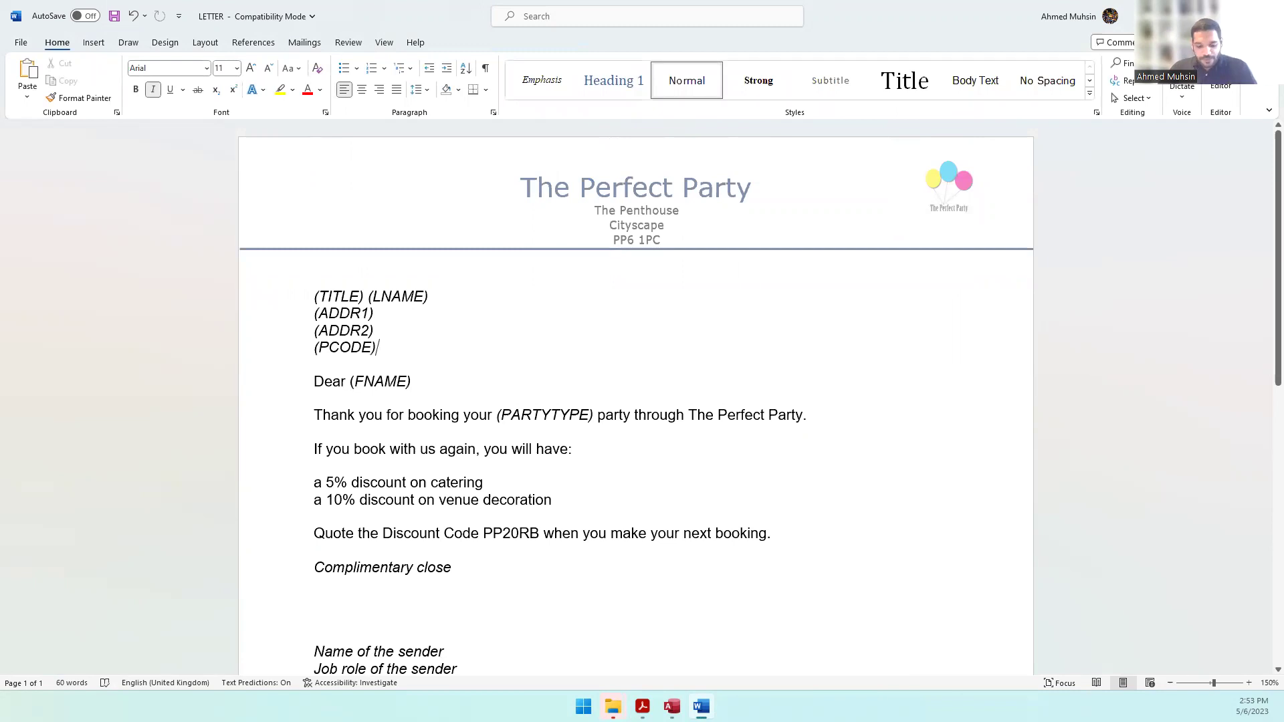
Check the date instruction in the question paper, and add a blank line above the (TITLE) (LNAME) line in LETTER.
key(alt+Tab)
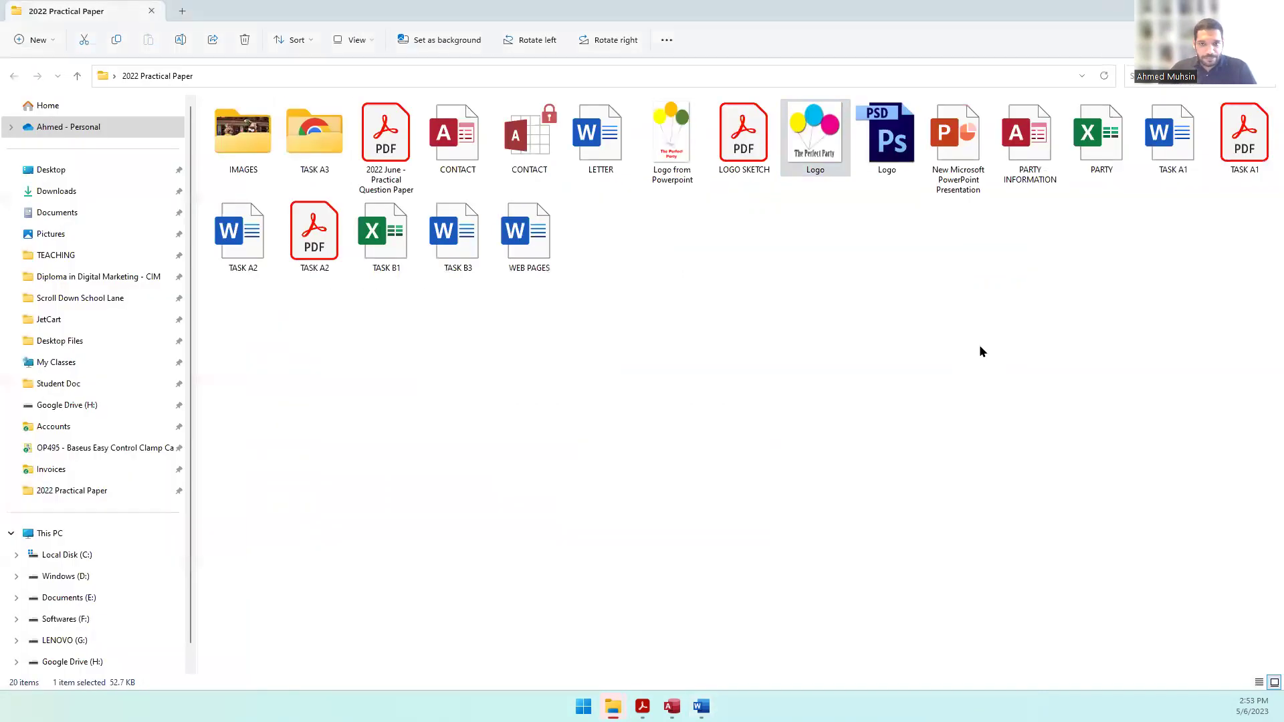
key(alt+Tab)
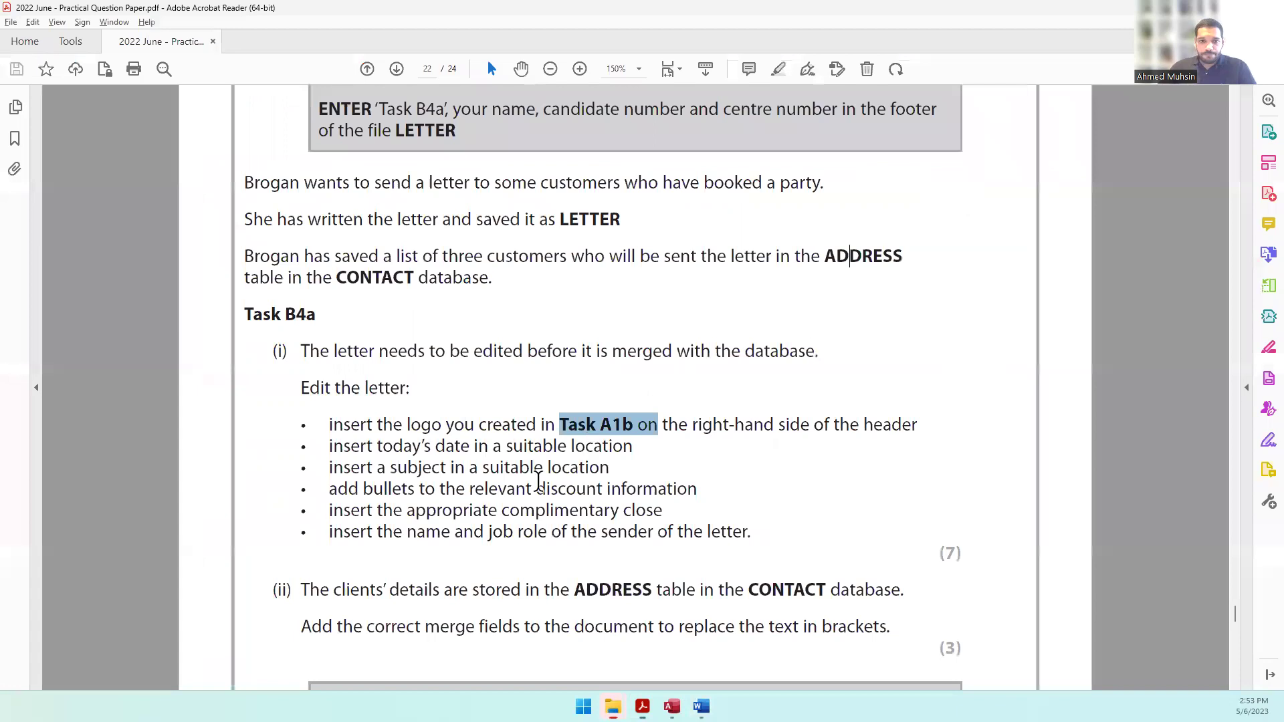
drag(338, 461, 558, 444)
key(alt+Tab)
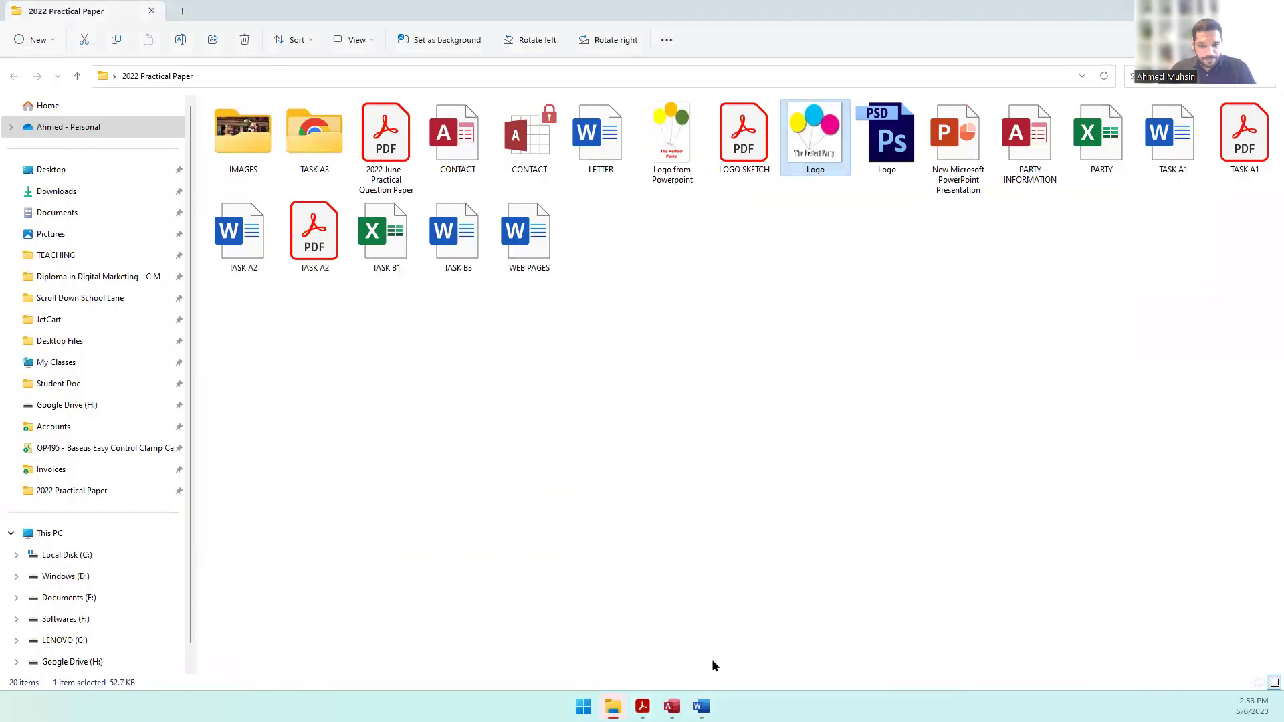
key(alt+Tab)
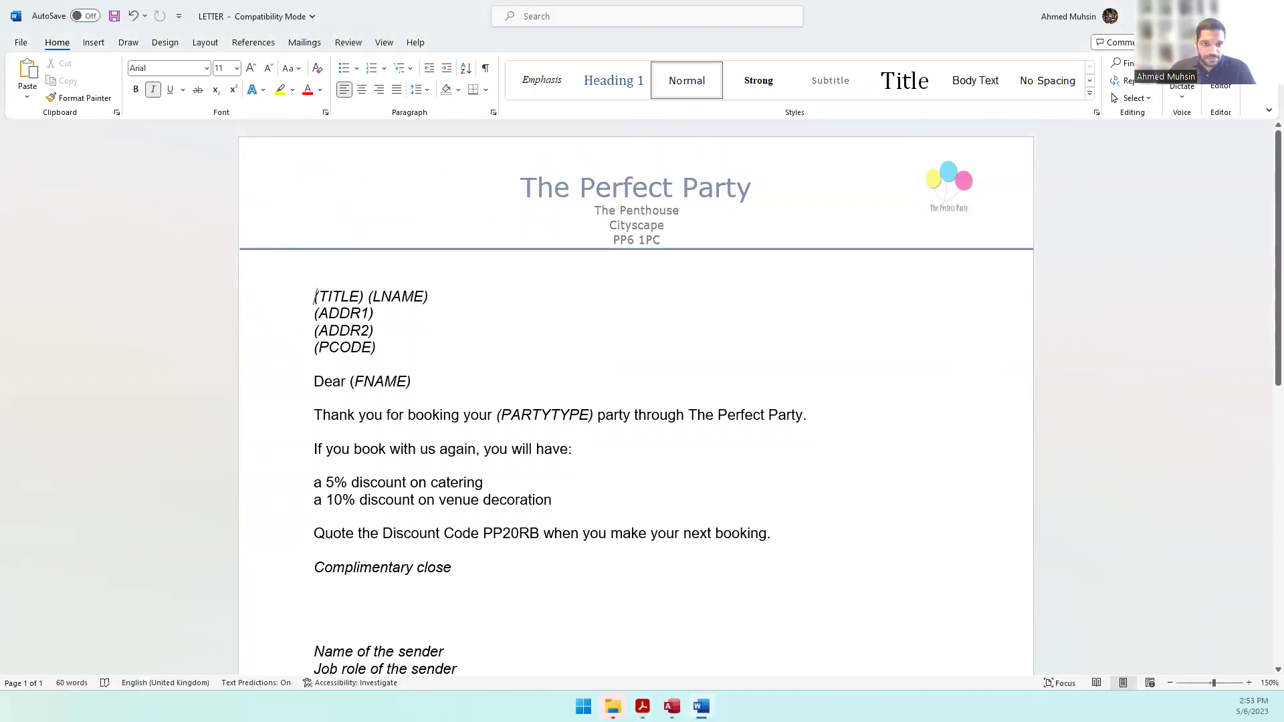
key(Return)
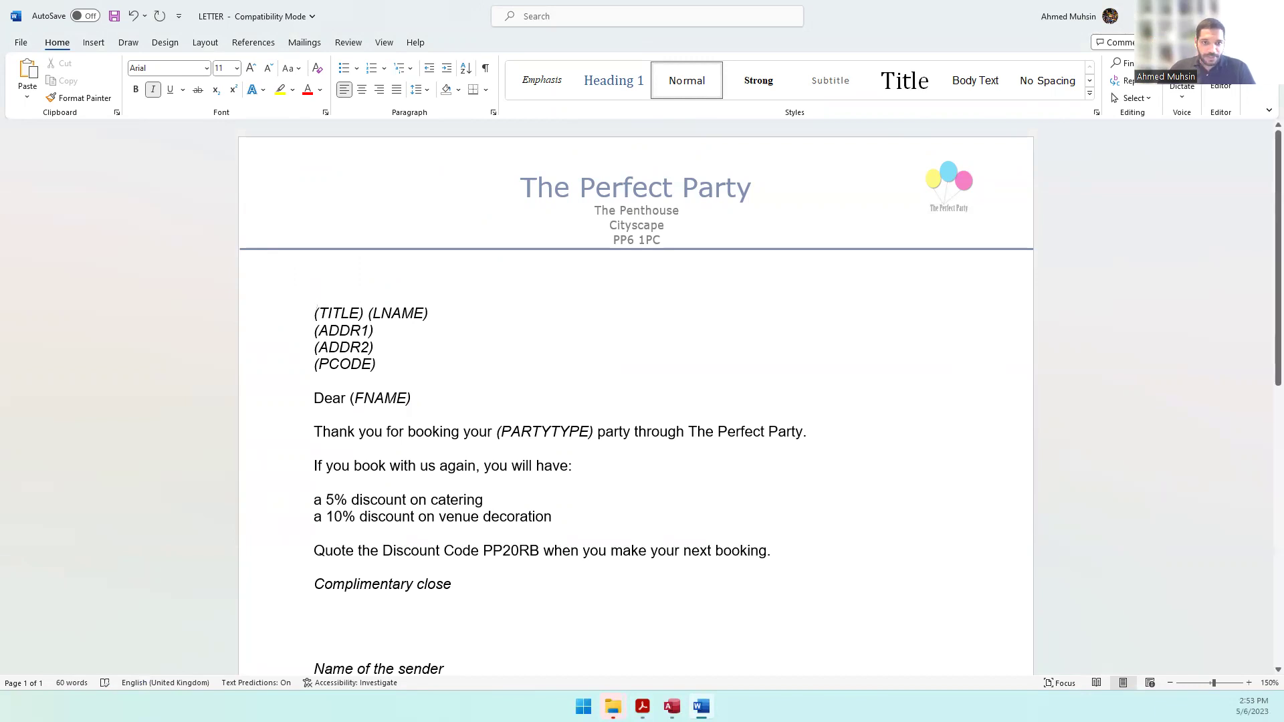
Insert the date as "Saturday, May 6, 2023" using English (United States) on the empty line above the address, followed by a blank line.
click(94, 43)
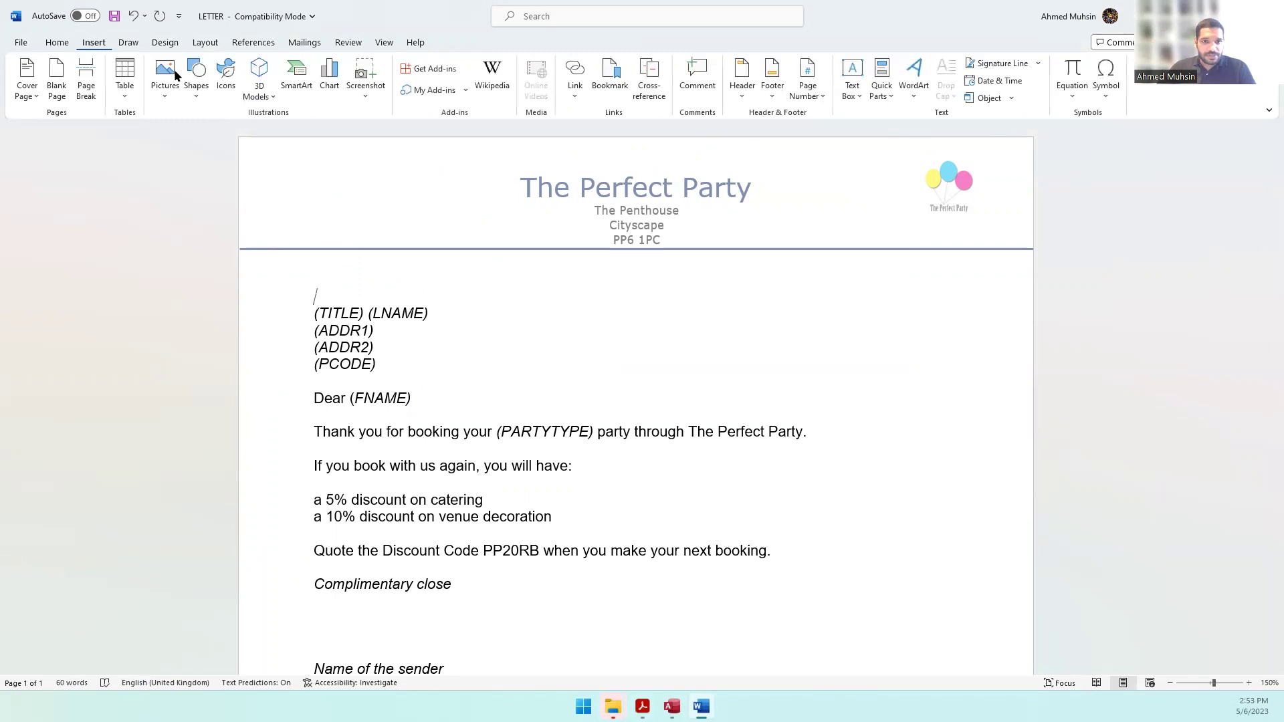
click(997, 83)
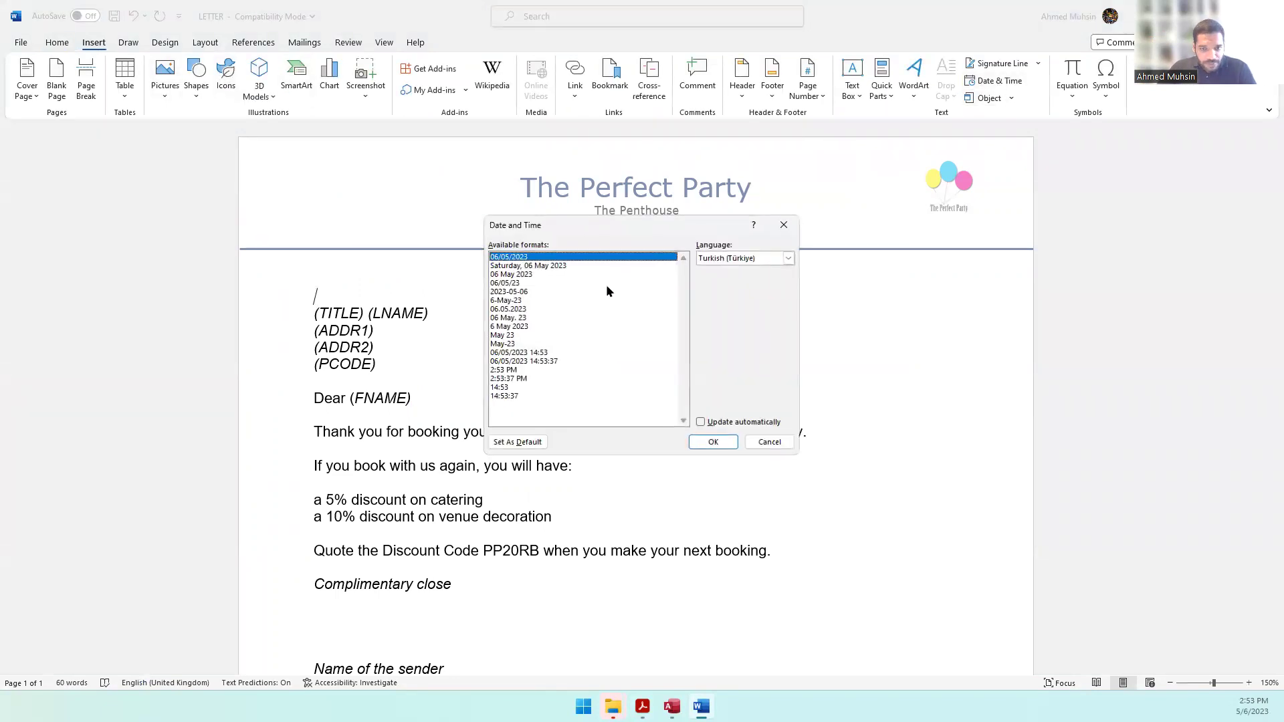
key(alt+Tab)
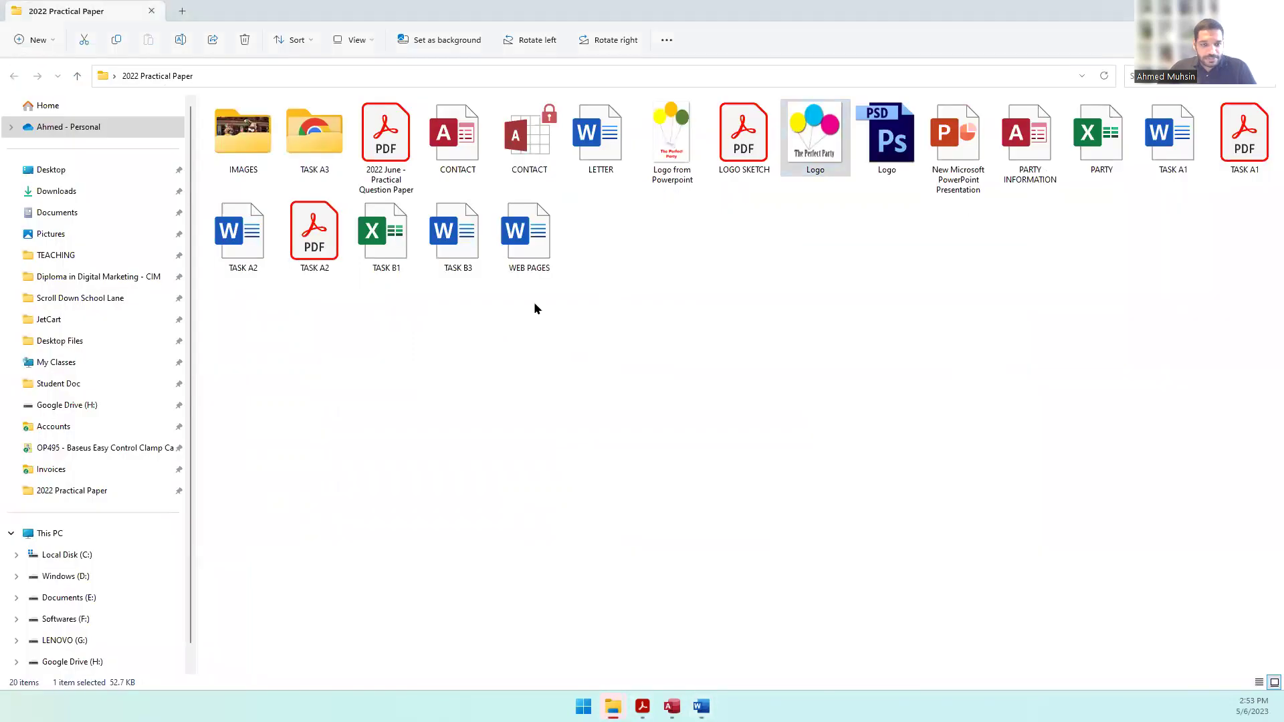
key(alt+Tab)
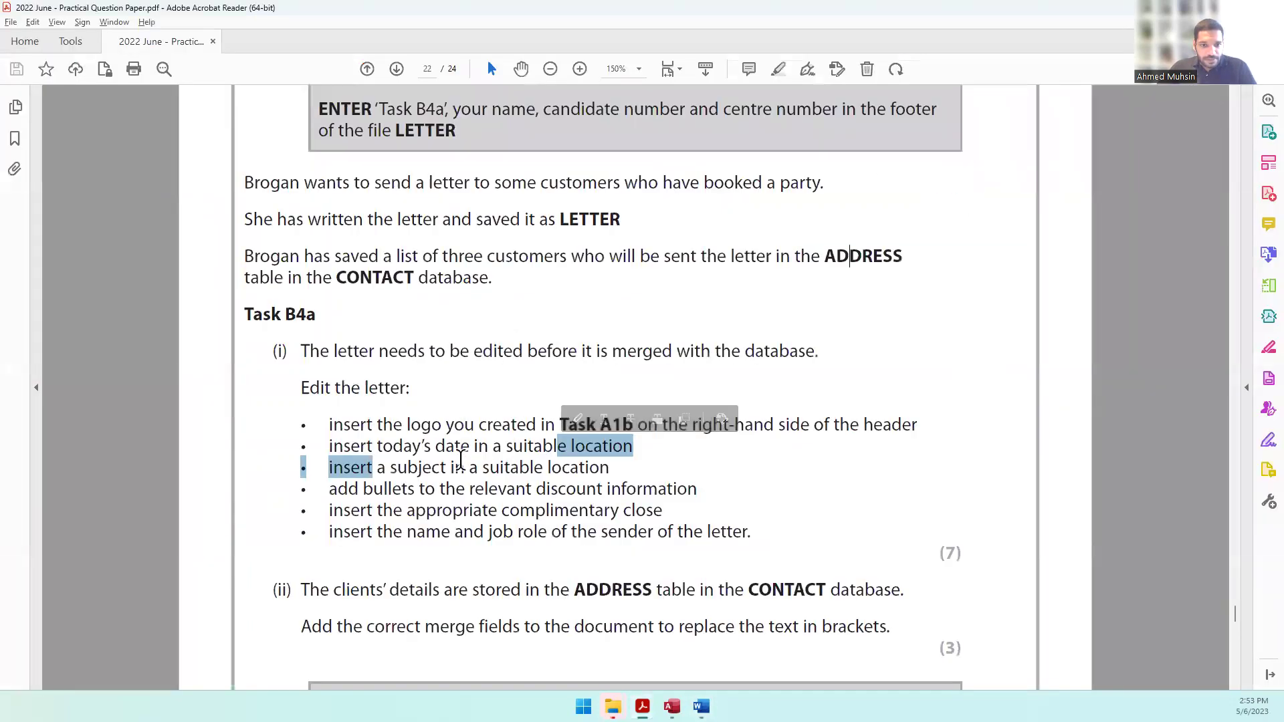
key(alt+Tab)
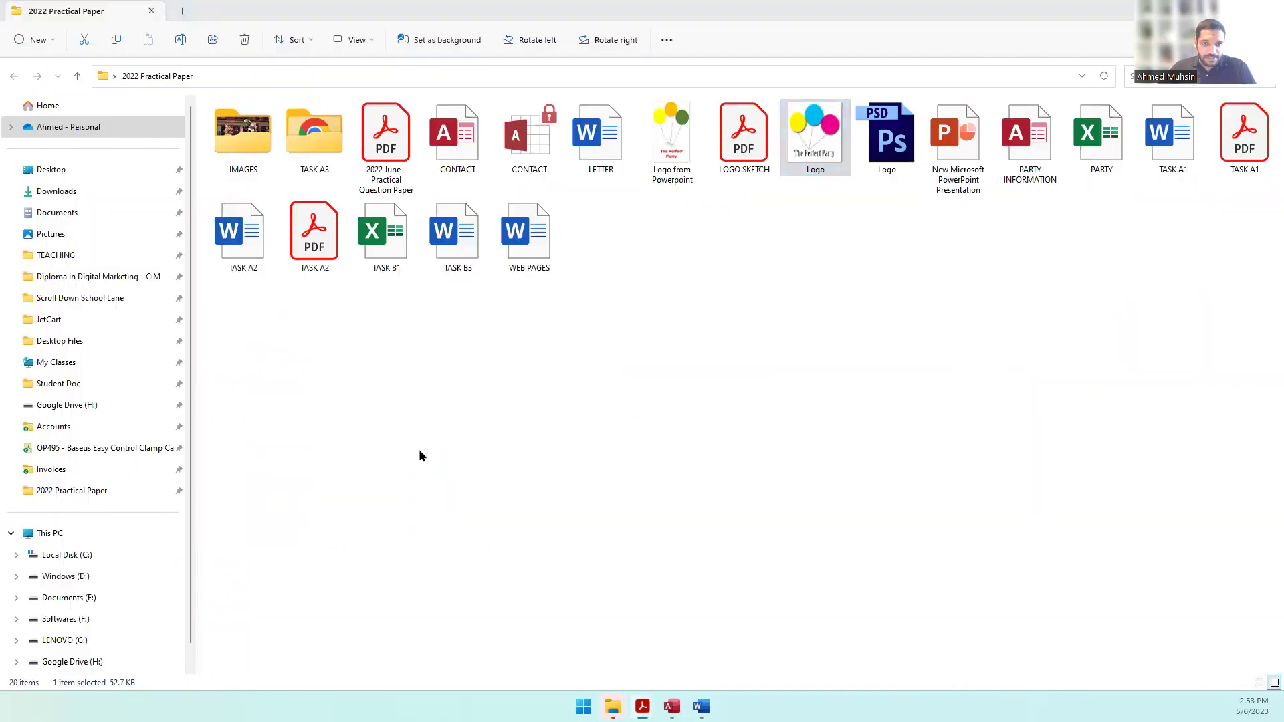
key(alt+Tab)
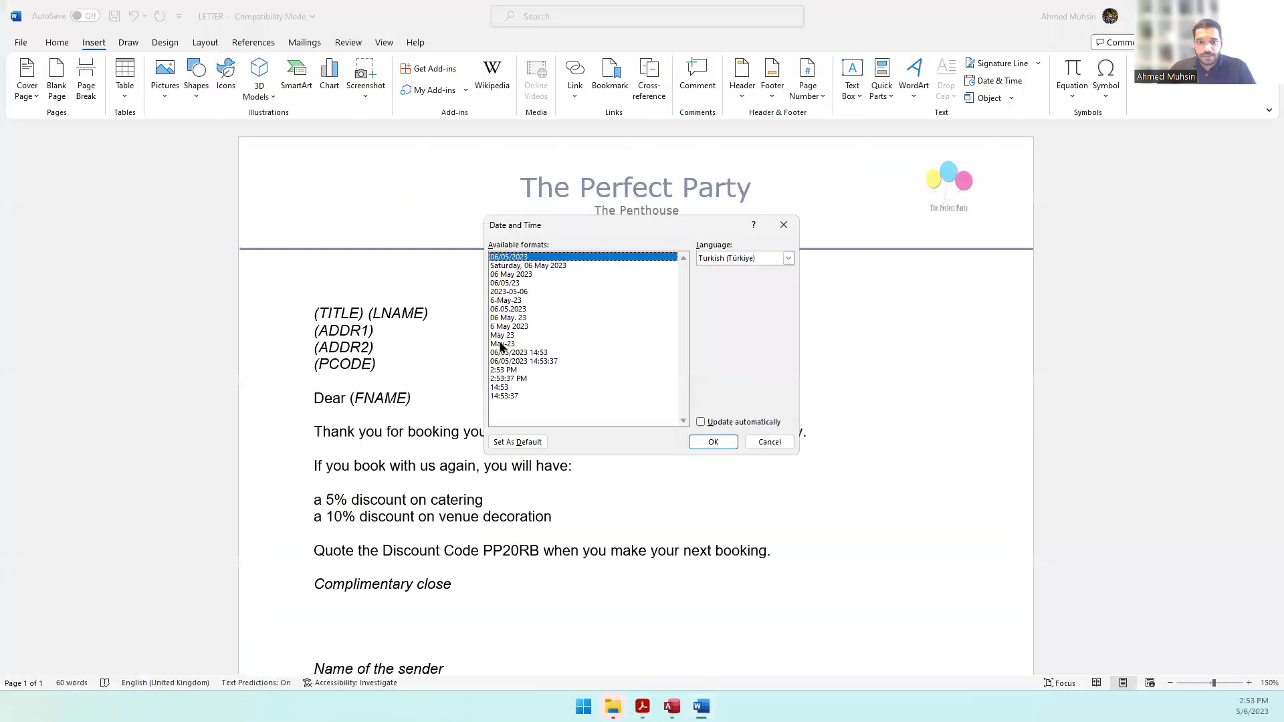
click(524, 266)
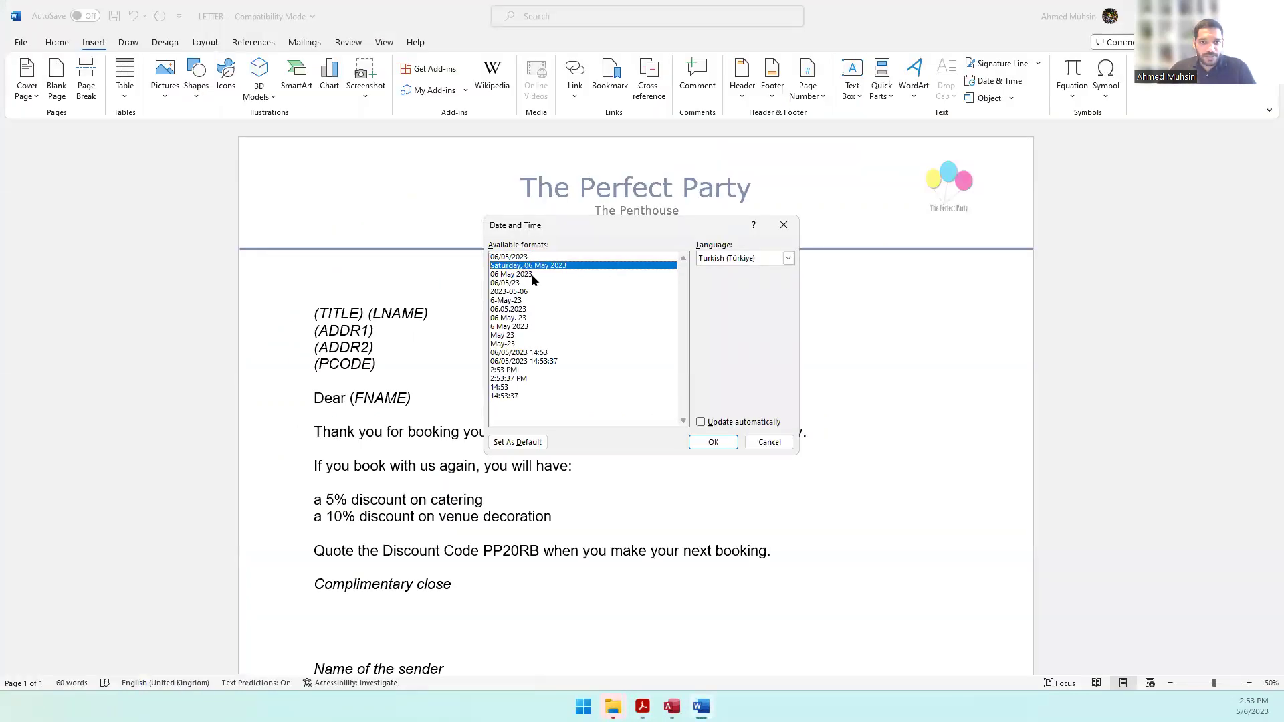
click(788, 258)
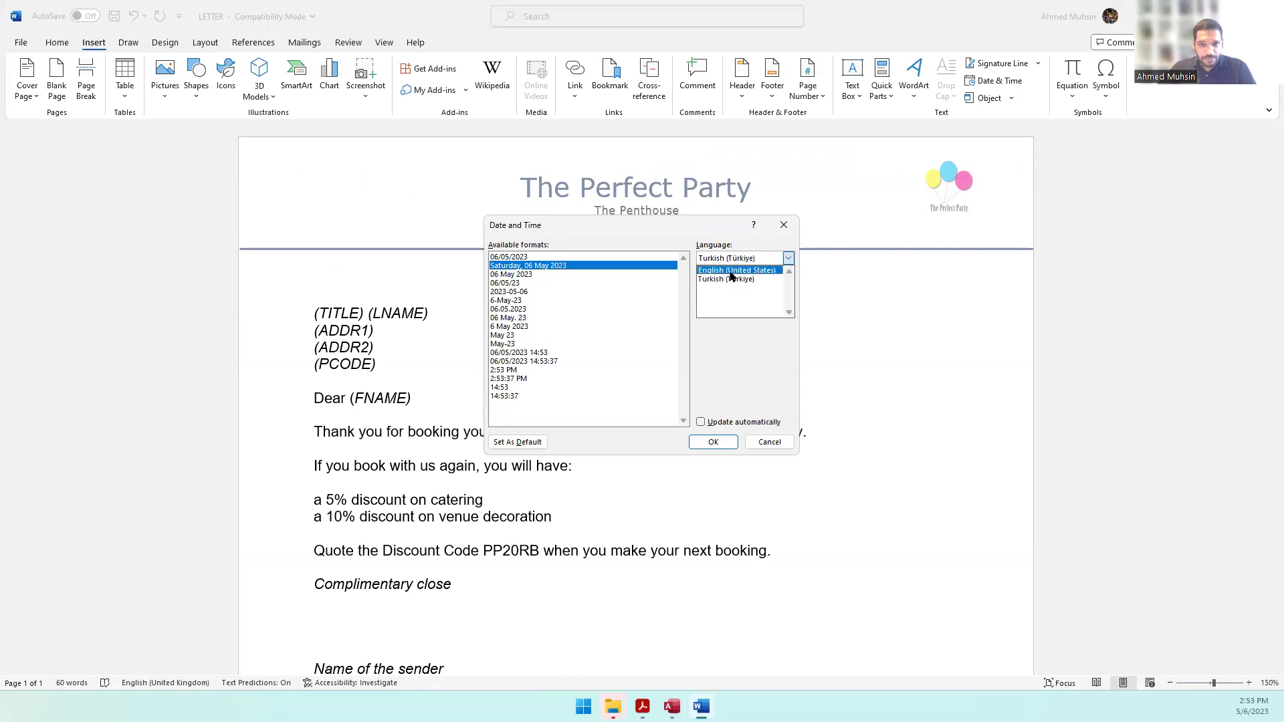
click(732, 270)
click(574, 266)
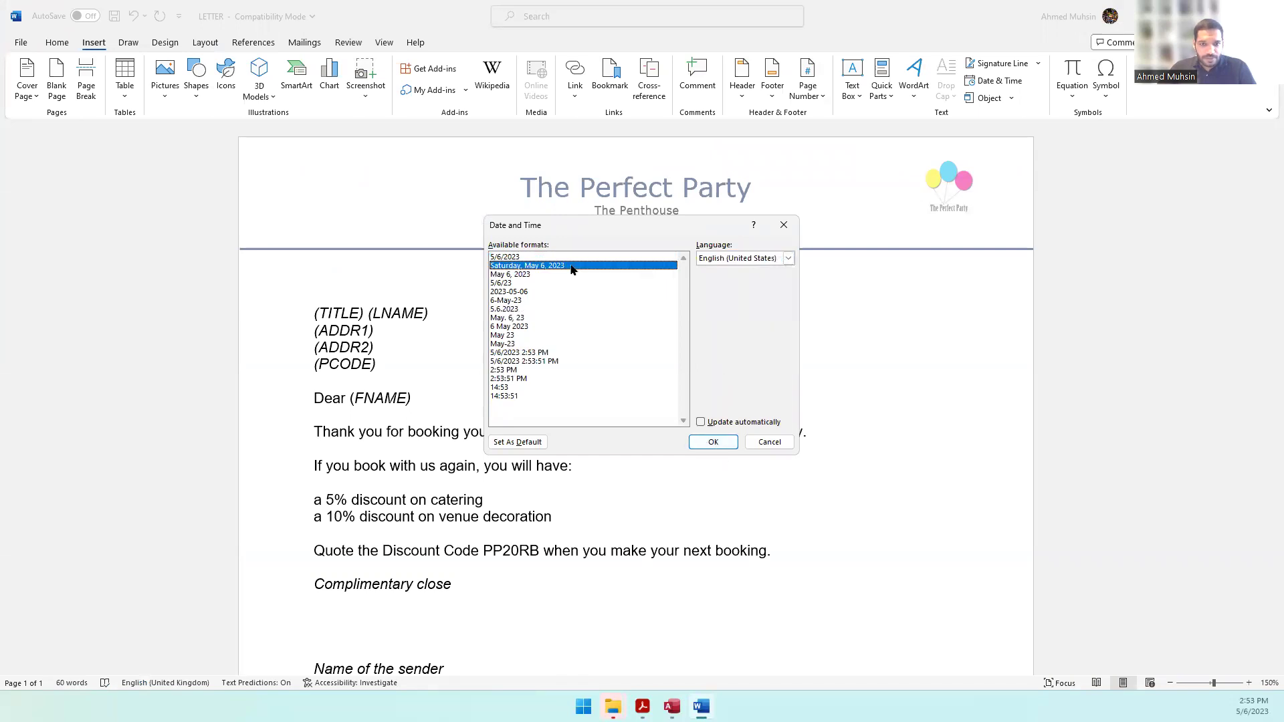
click(713, 442)
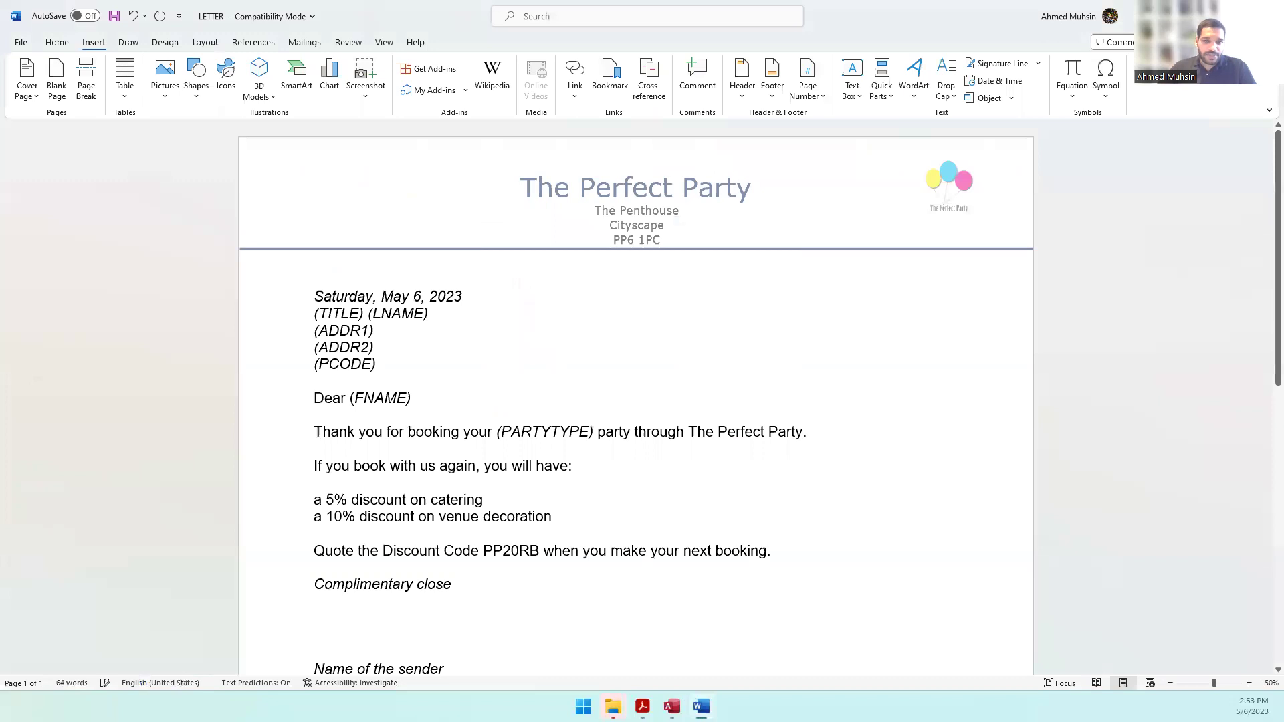
key(Return)
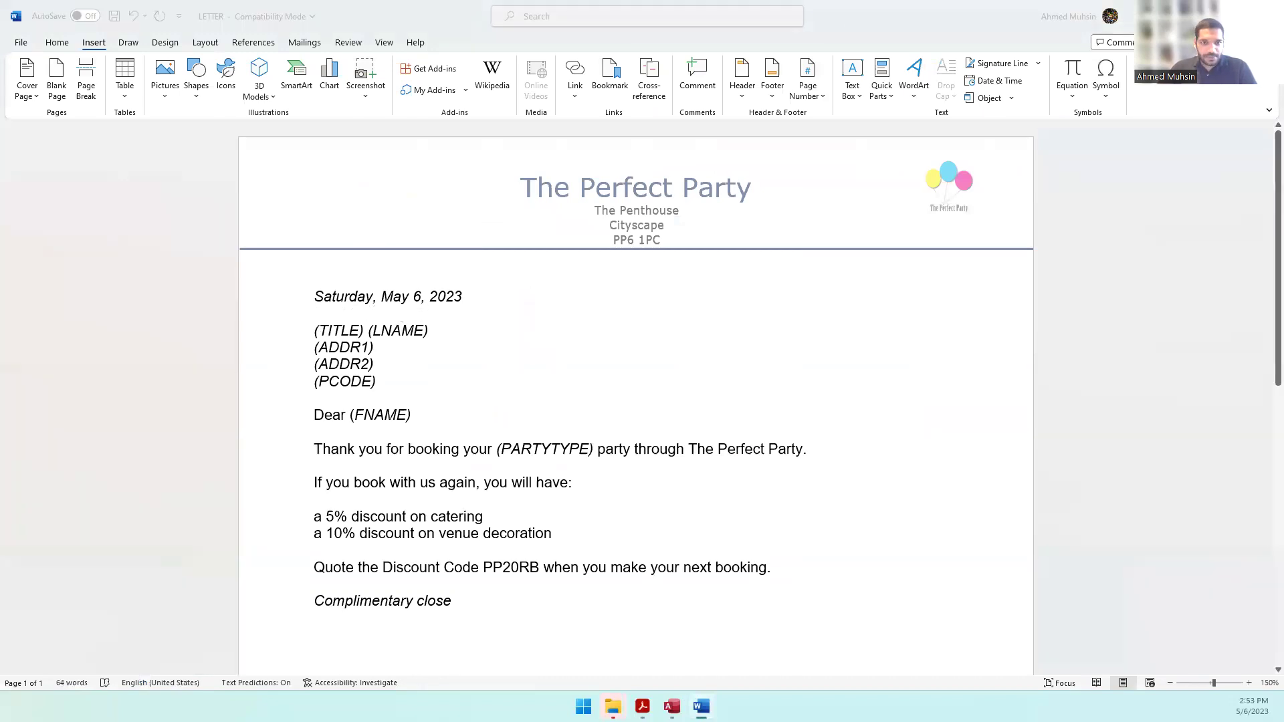
Check the subject instruction in the question paper, and insert the subject "Your Booking Details" below the greeting with a blank line either side.
key(alt+Tab)
key(alt+Tab)
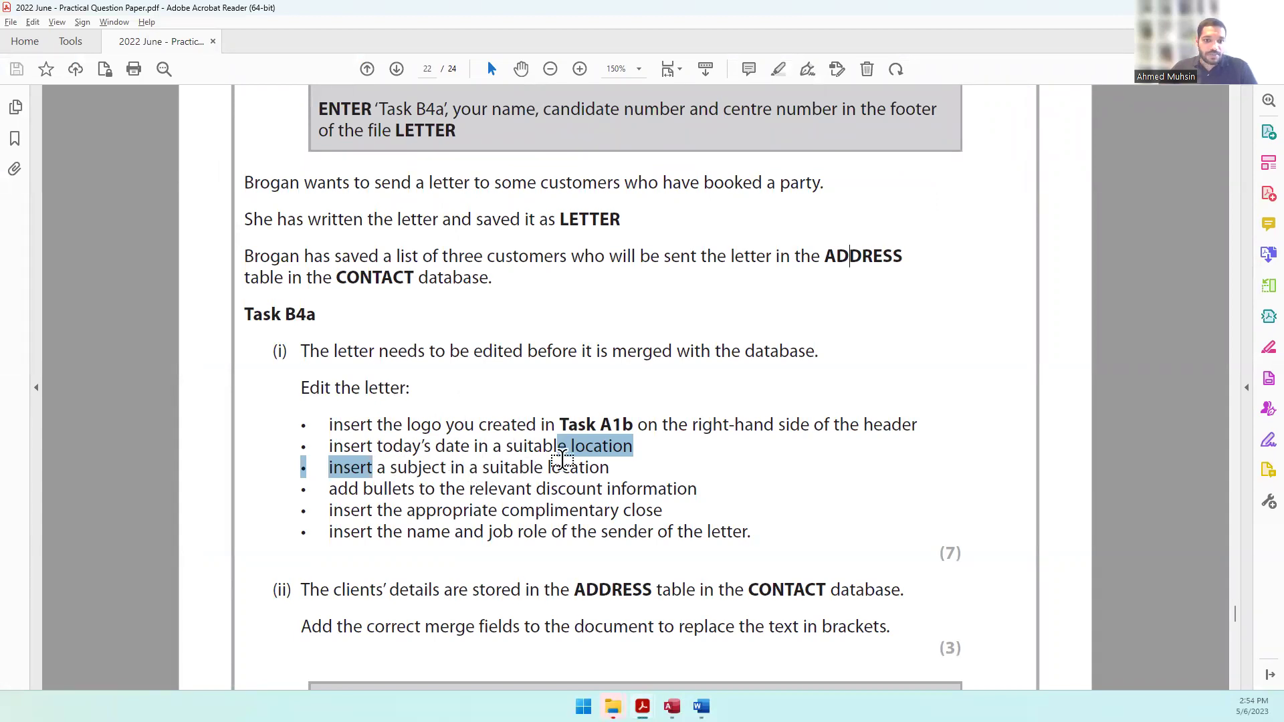
key(alt+Tab)
key(alt+Tab)
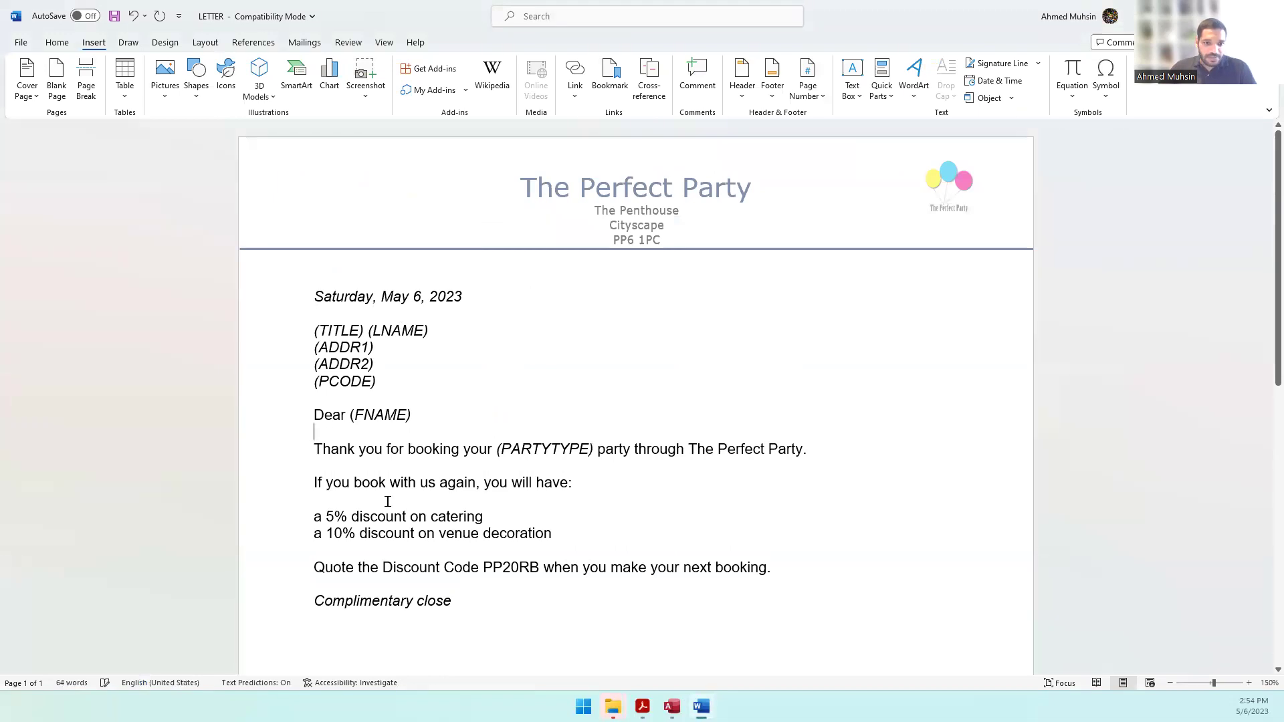
key(Return)
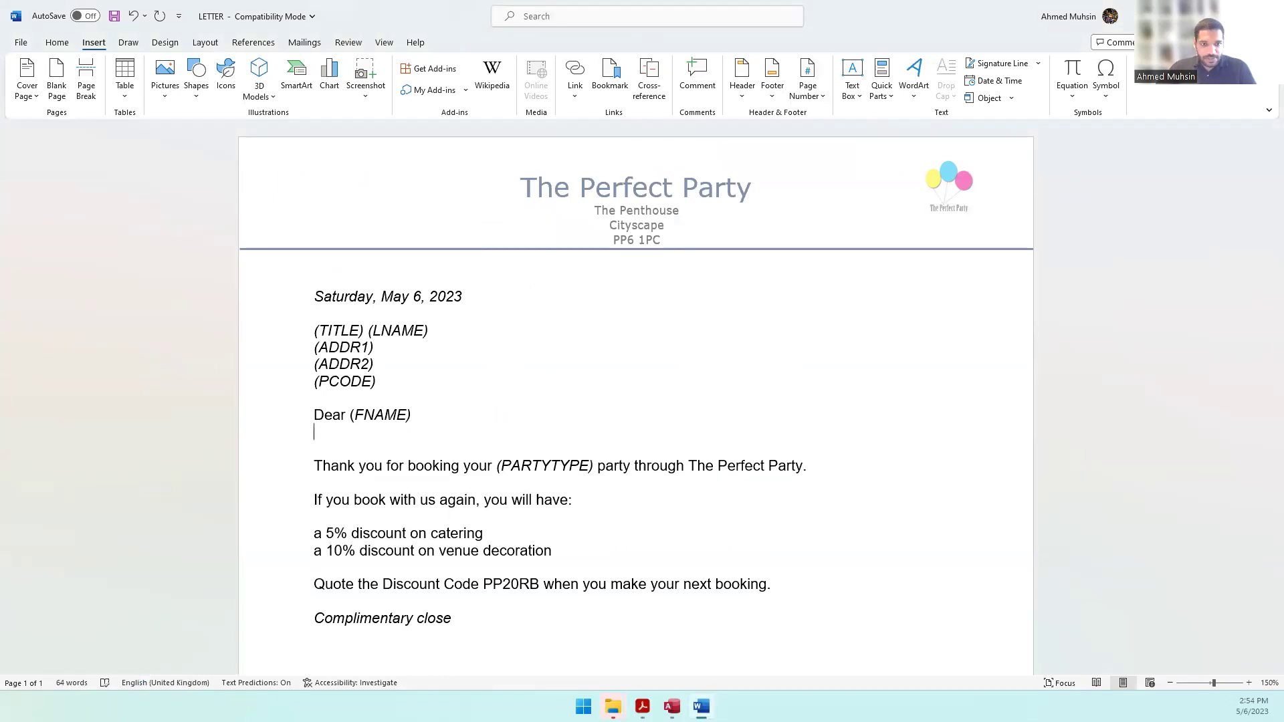
key(Return)
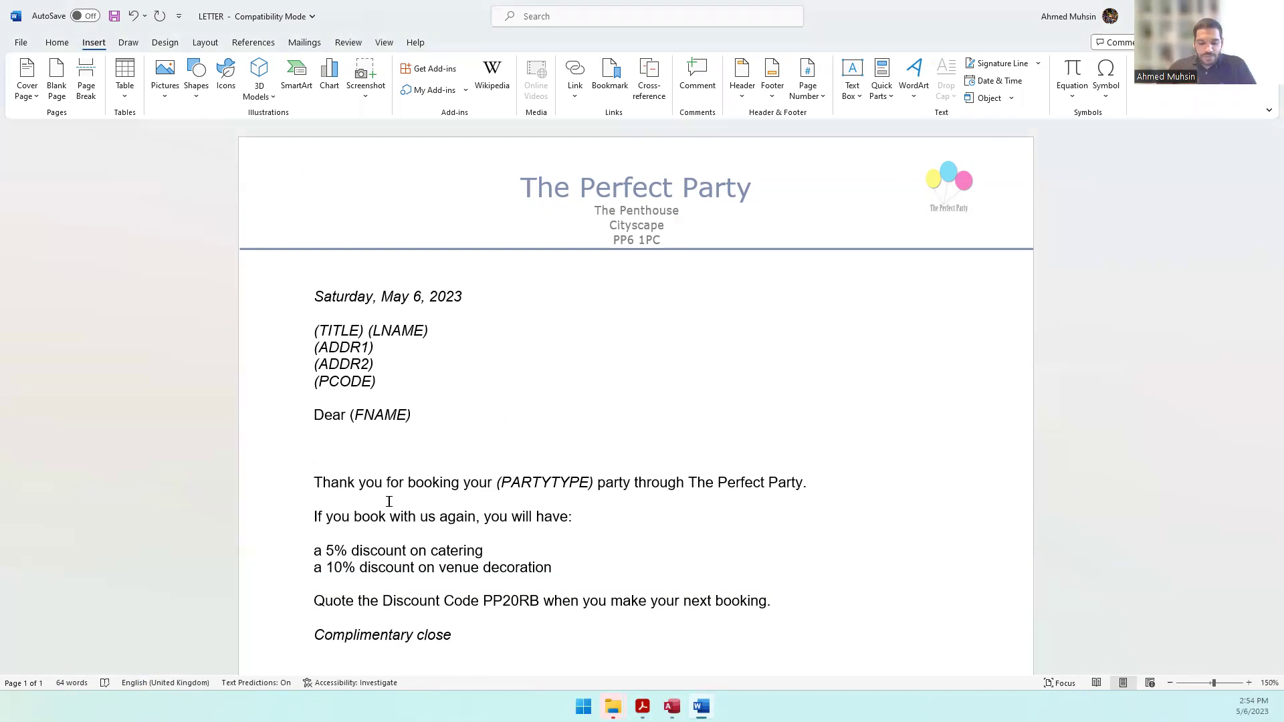
key(alt+Tab)
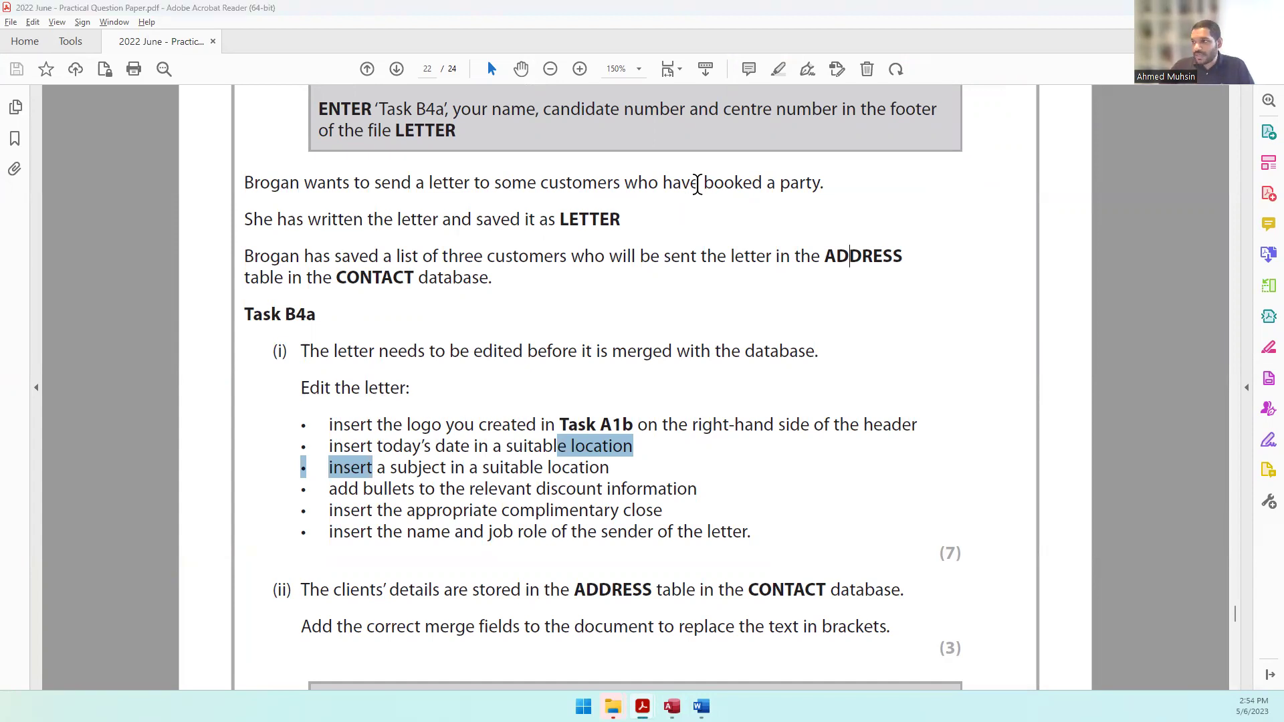
key(alt+Tab)
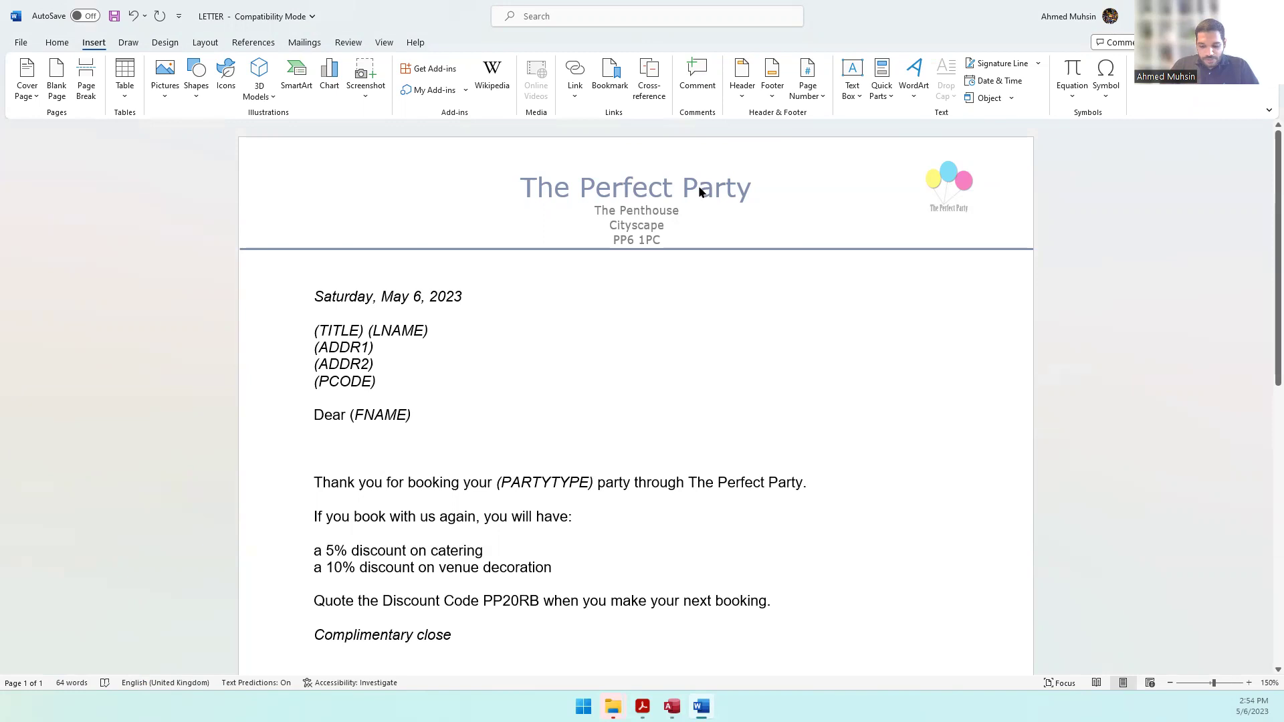
text(Your Boo)
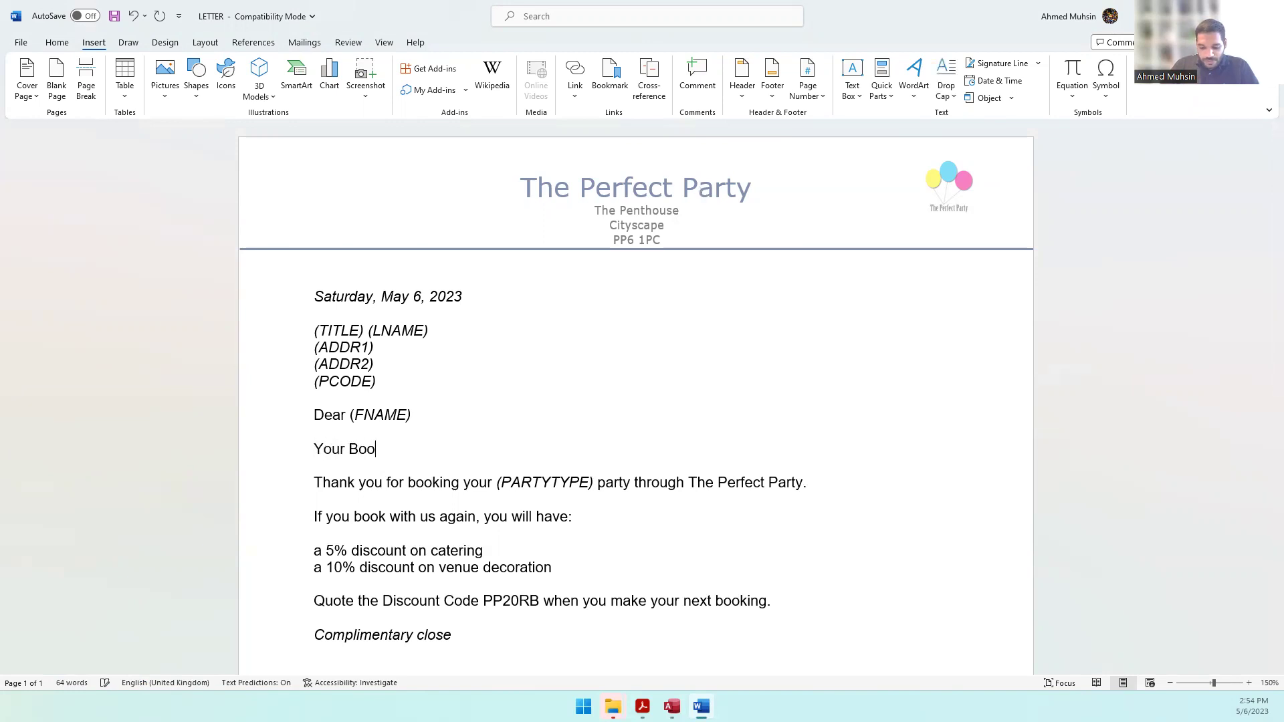
text(king Details)
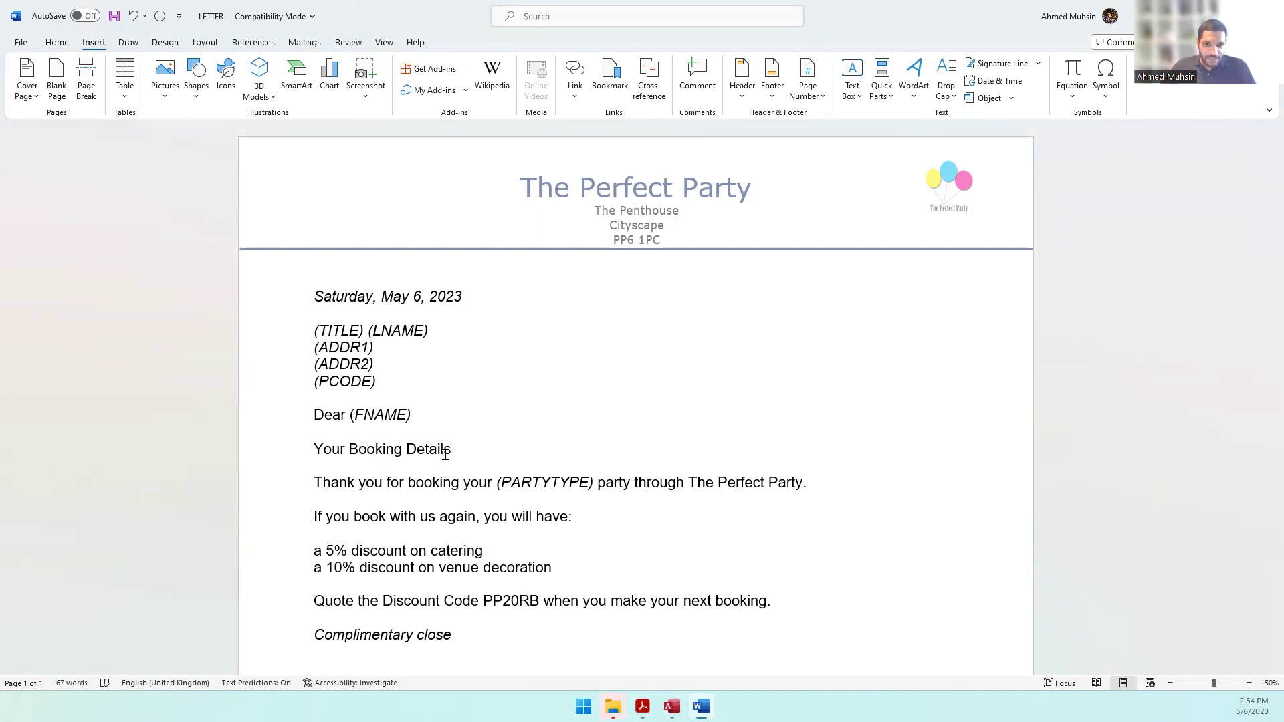
Make the subject line "Your Booking Details" bold, underlined and centred.
click(309, 451)
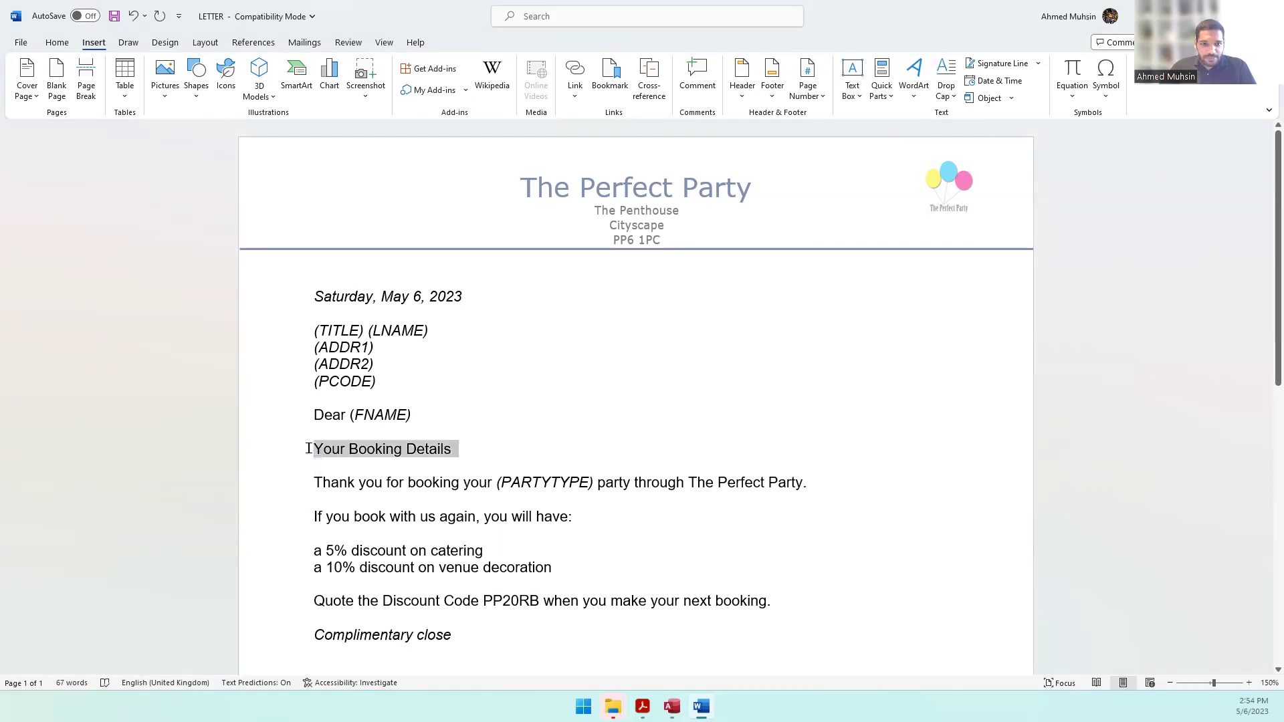
key(ctrl+b)
key(ctrl+u)
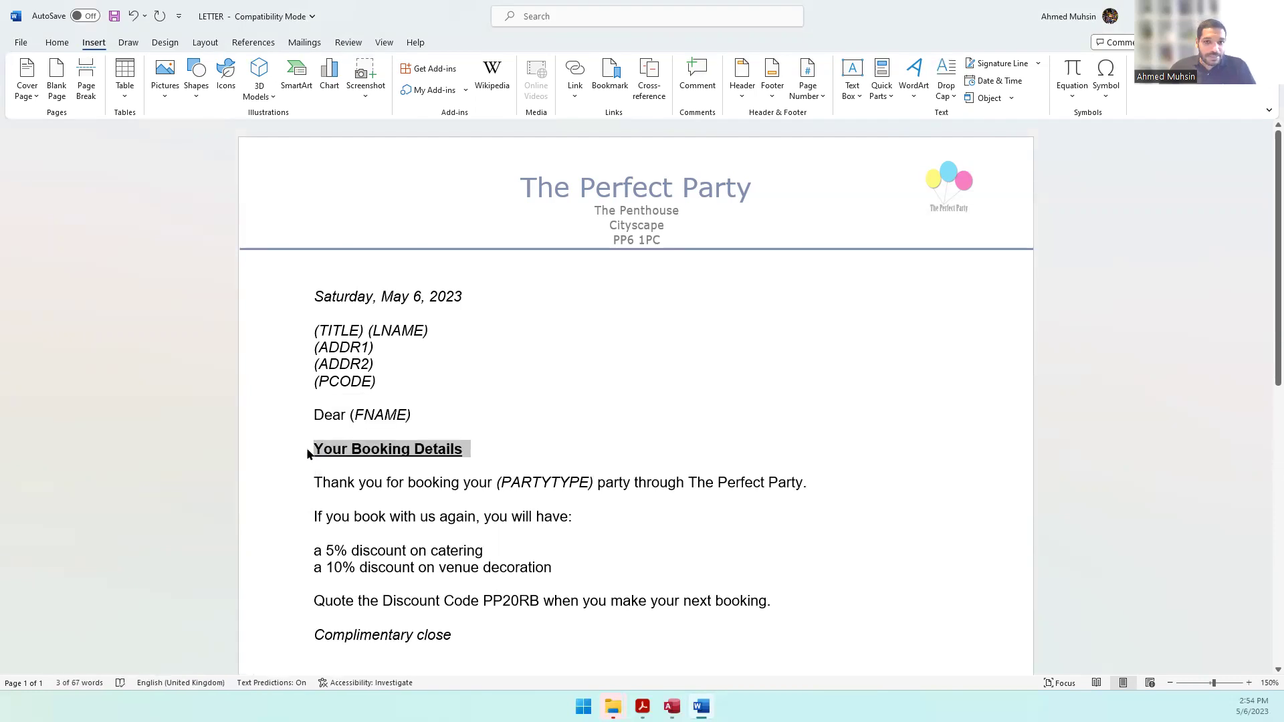
key(ctrl+e)
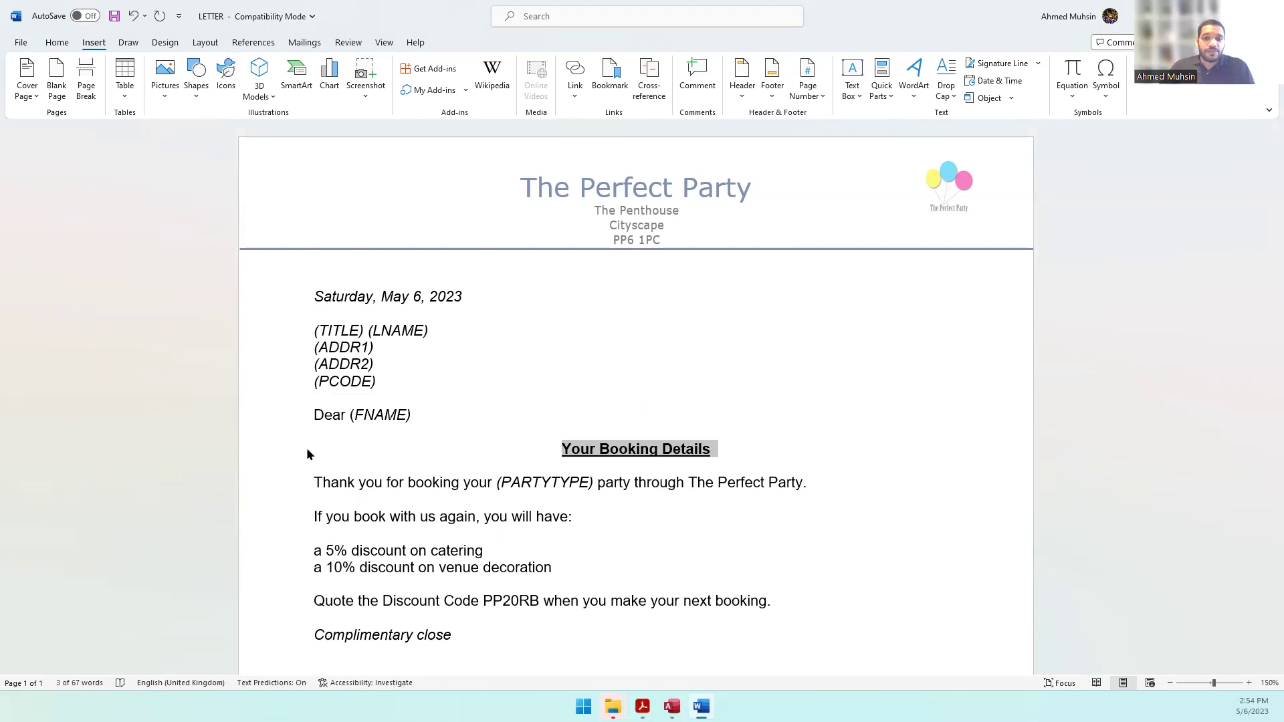
click(711, 456)
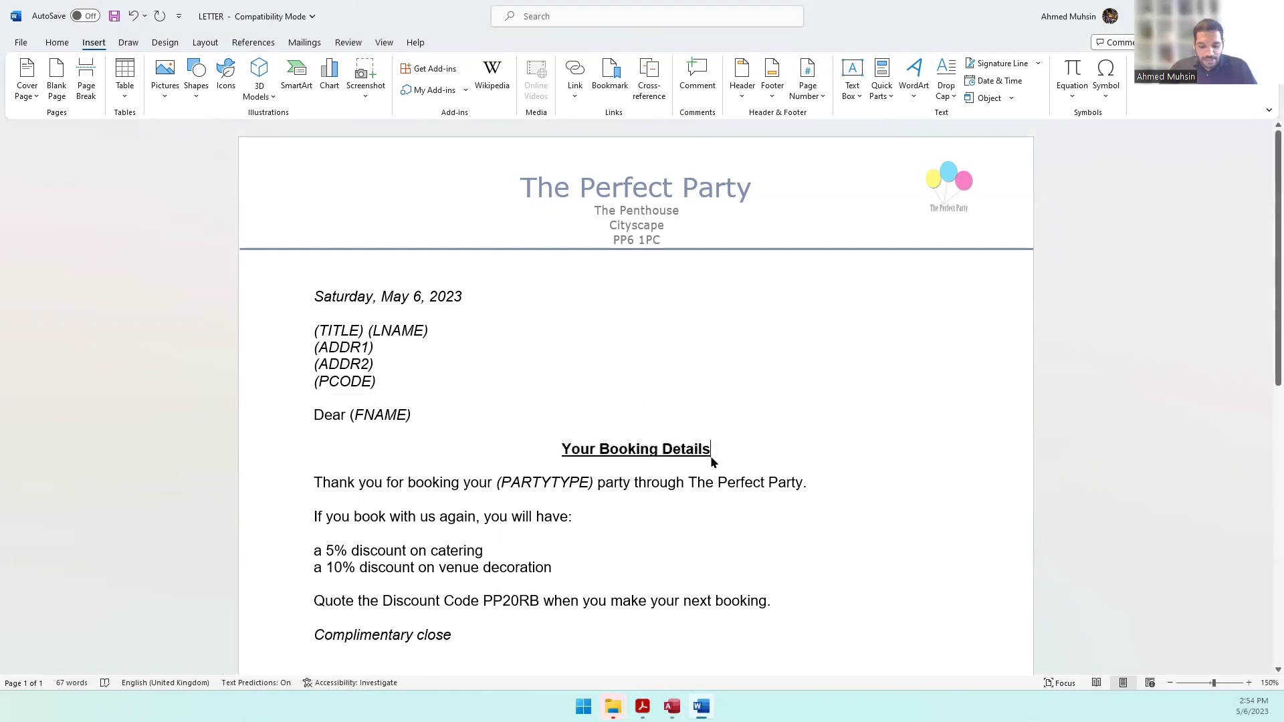
Check the bullets instruction in the question paper, and add round bullets to the catering and venue decoration discount lines in LETTER.
key(alt+Tab)
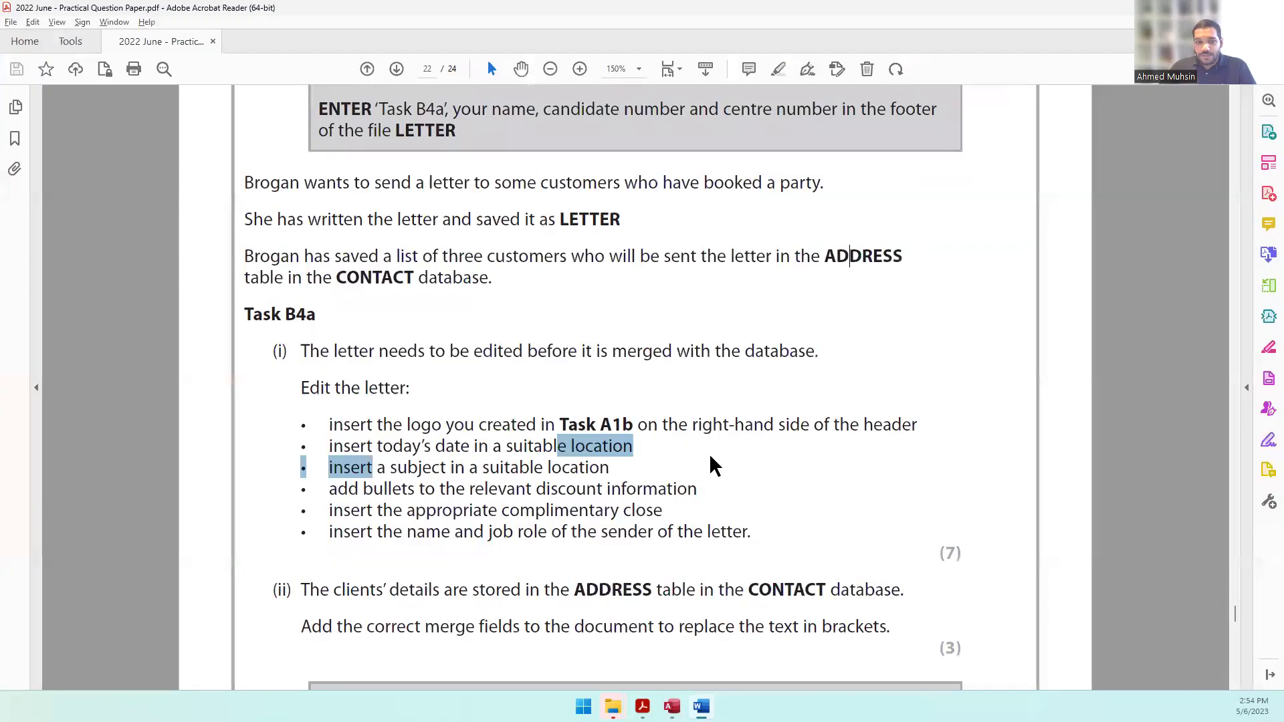
drag(360, 489, 661, 490)
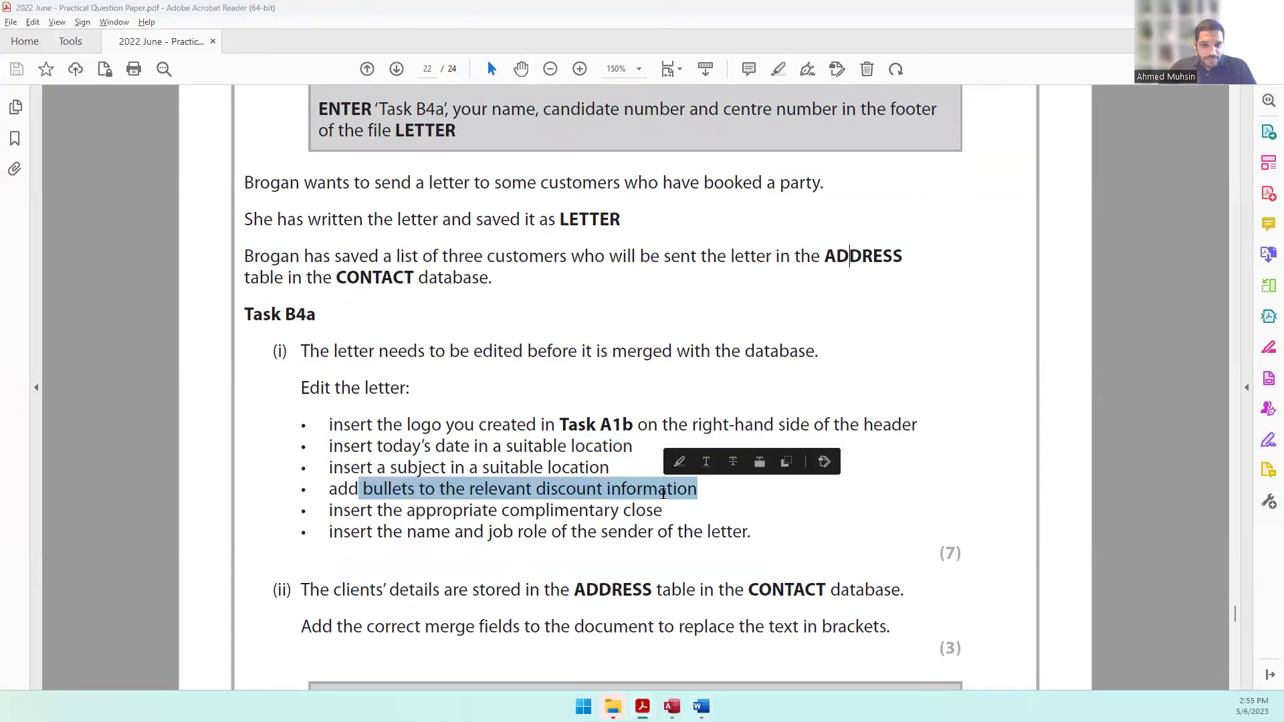
key(alt+Tab)
drag(318, 552, 561, 569)
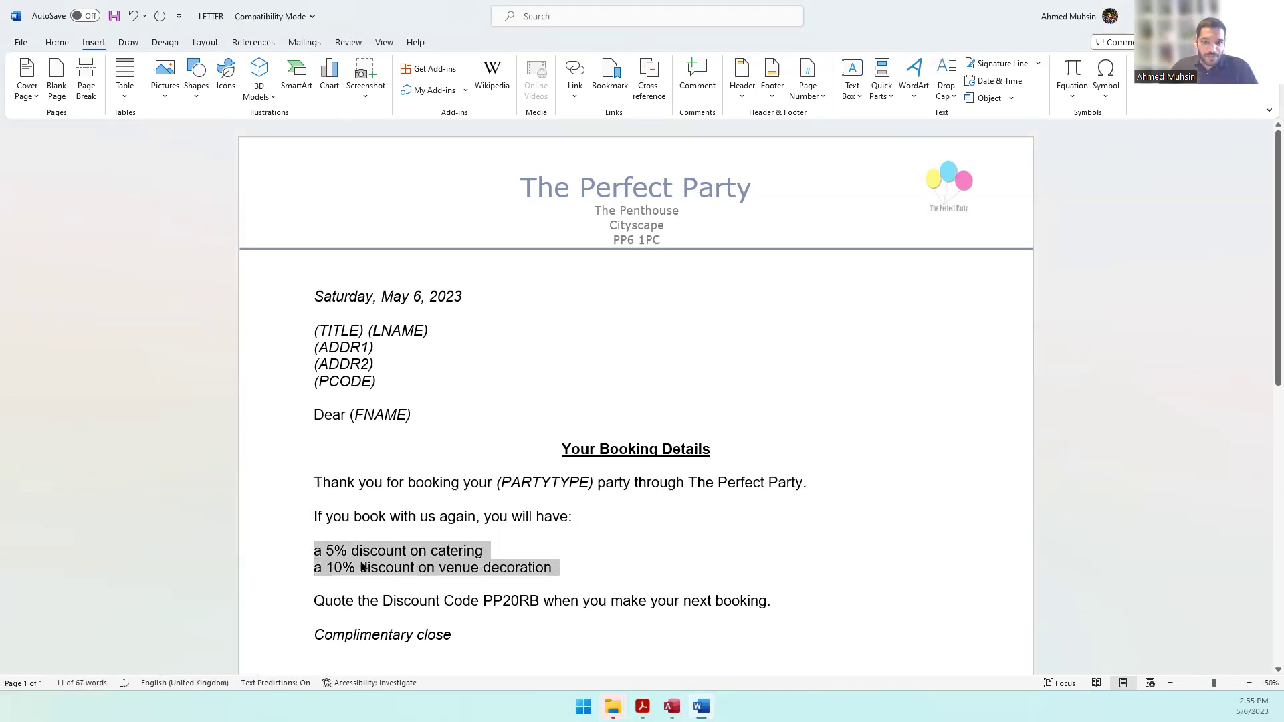
click(54, 45)
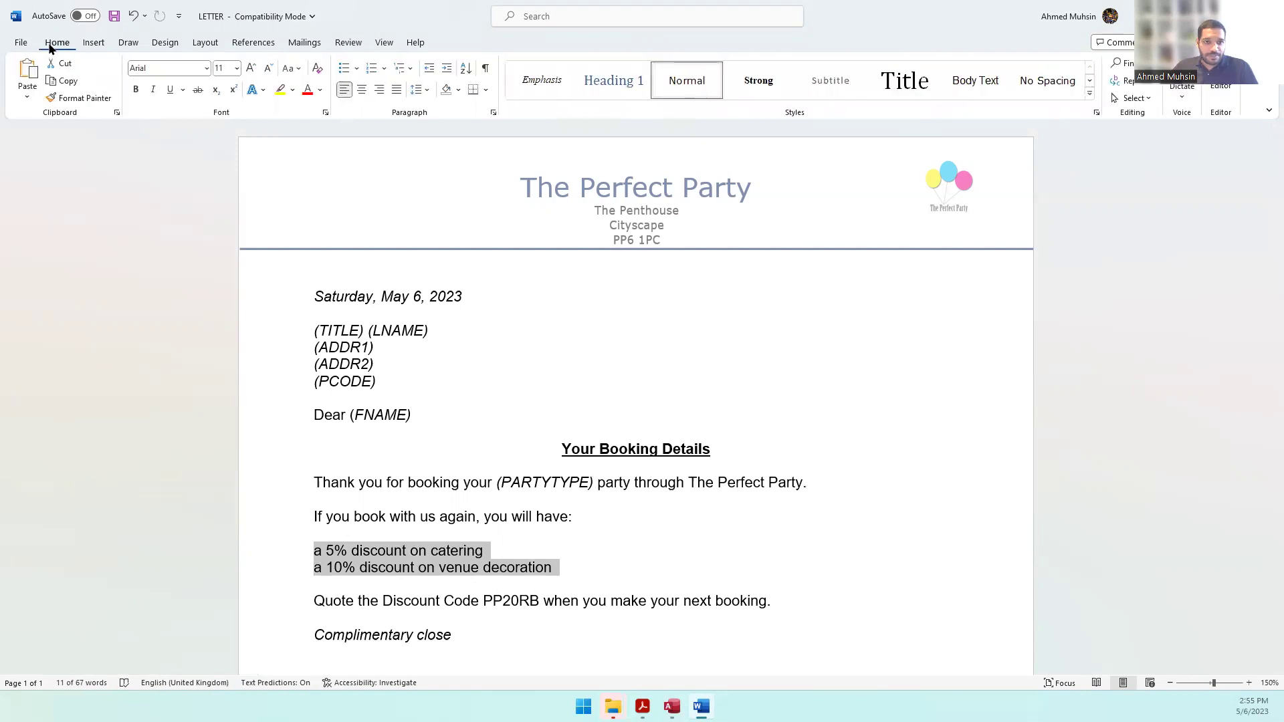
click(345, 71)
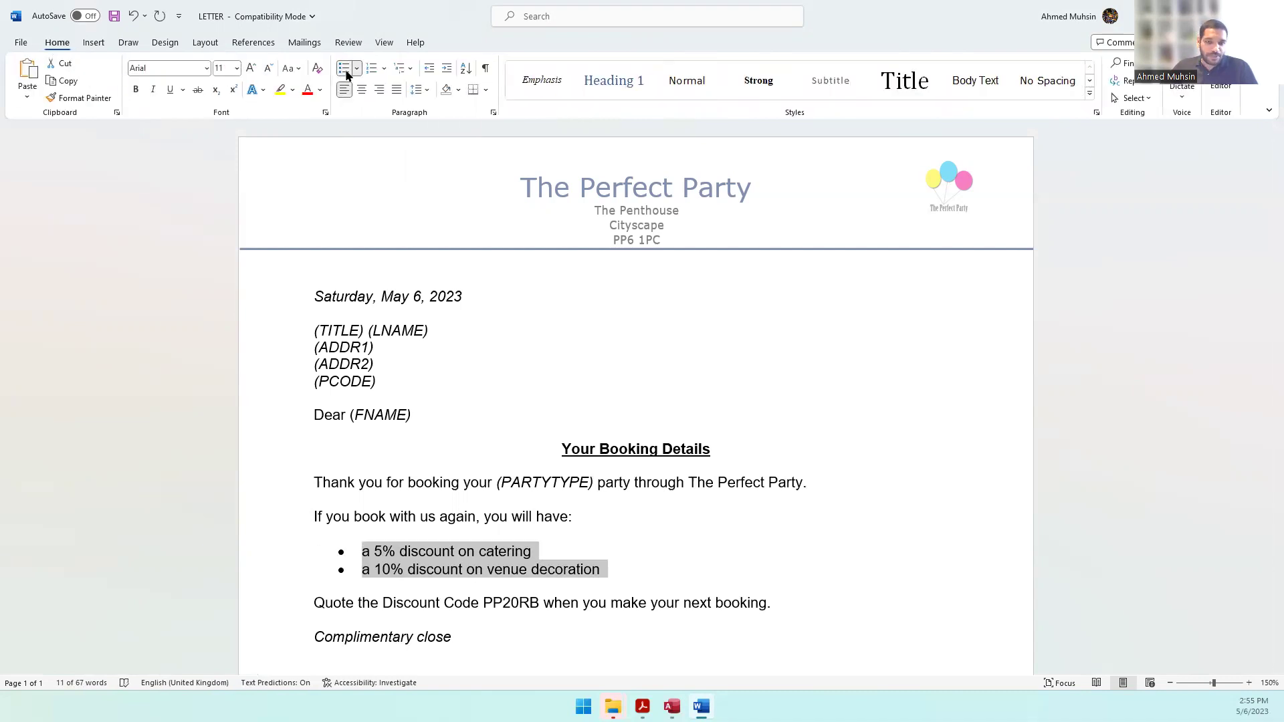
Check the closing instructions in the question paper, and replace the "Complimentary close" placeholder in LETTER with "Yours sincerely,".
key(alt+Tab)
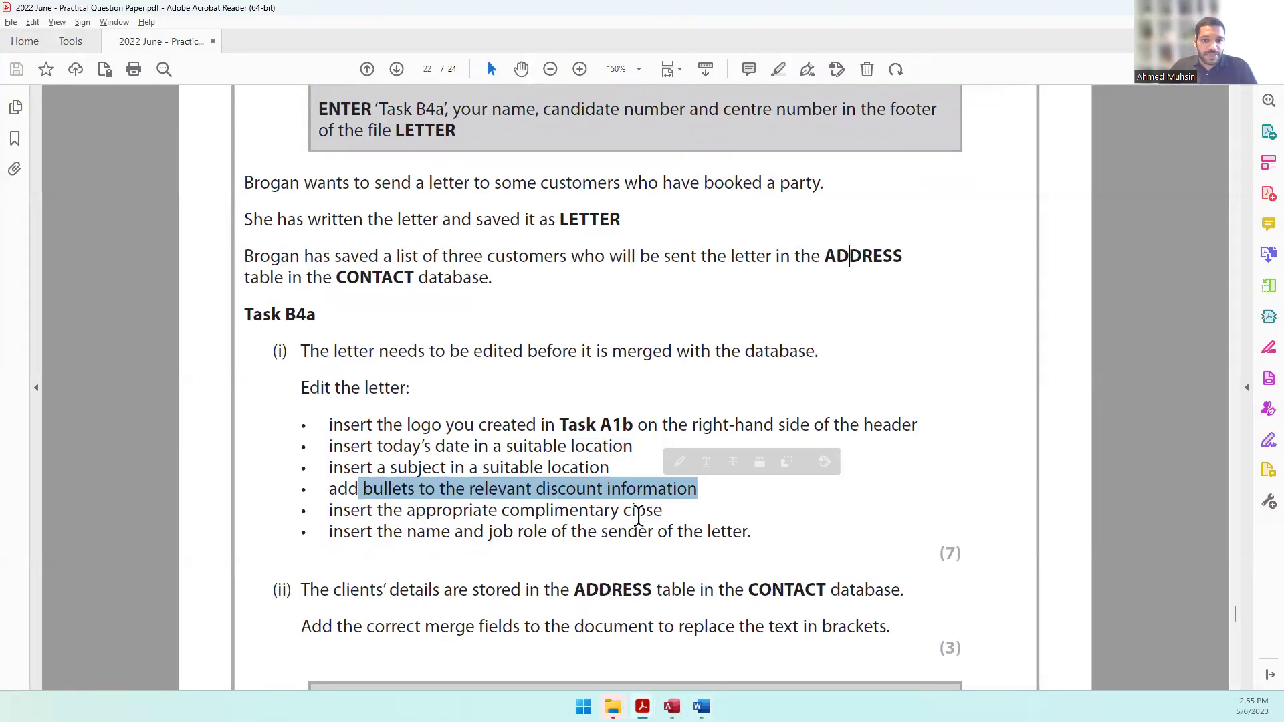
key(alt+Tab)
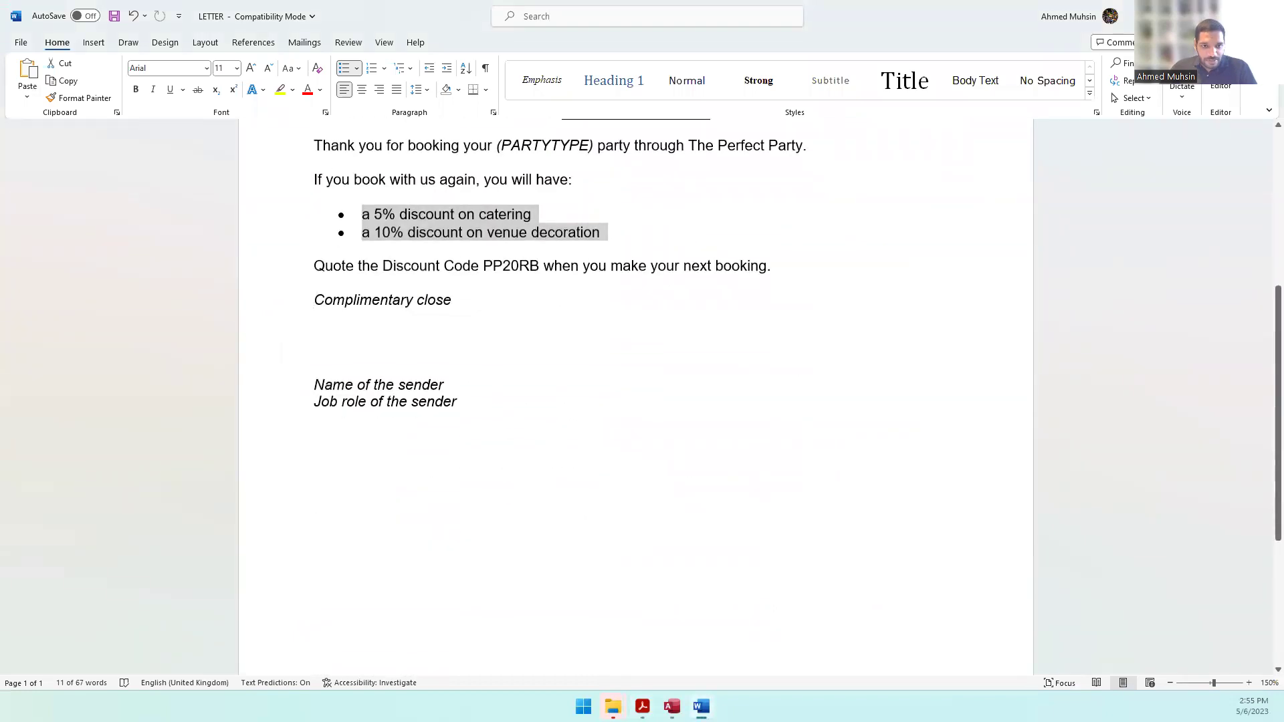
drag(314, 301, 452, 300)
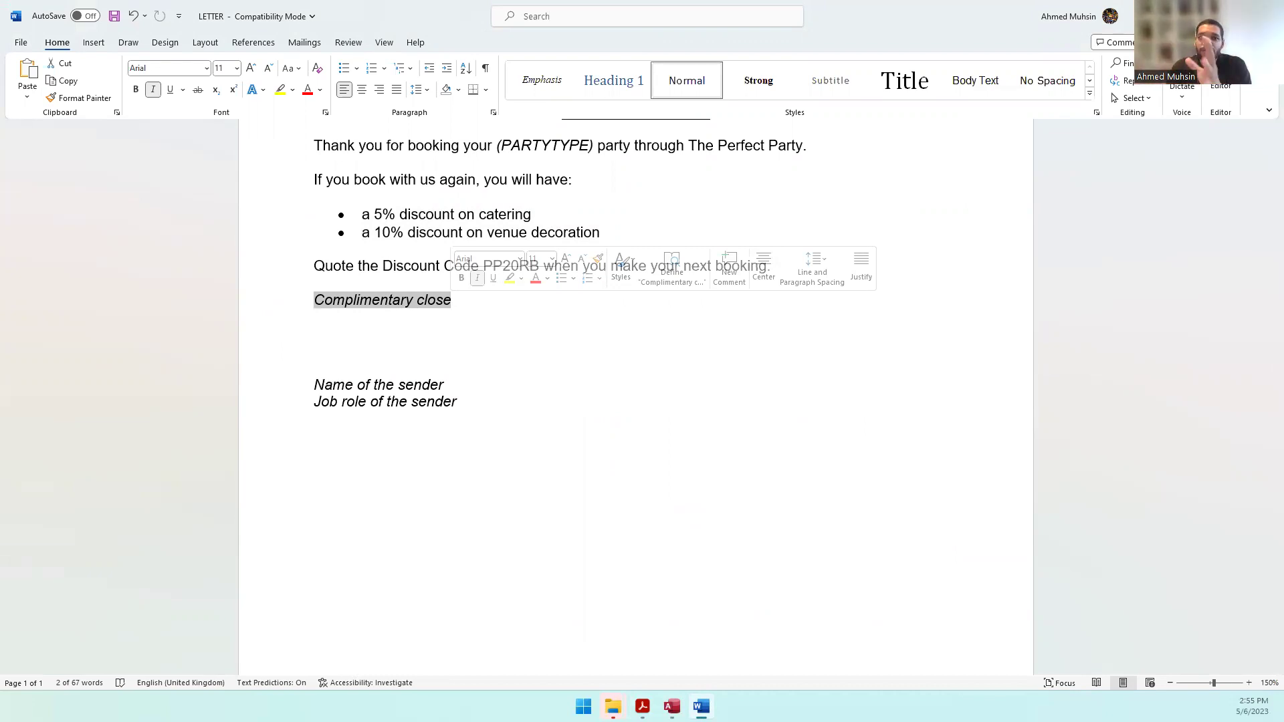
scroll(569, 462, up, 3)
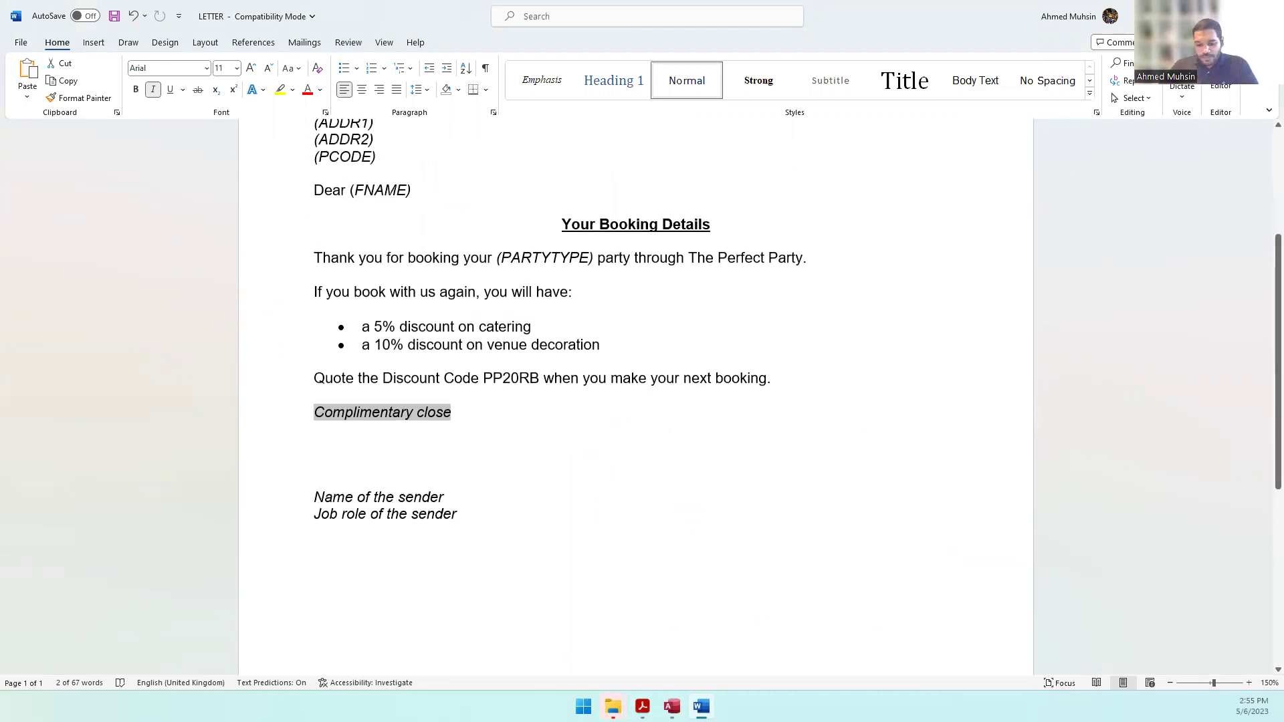
text(Yours sincerely)
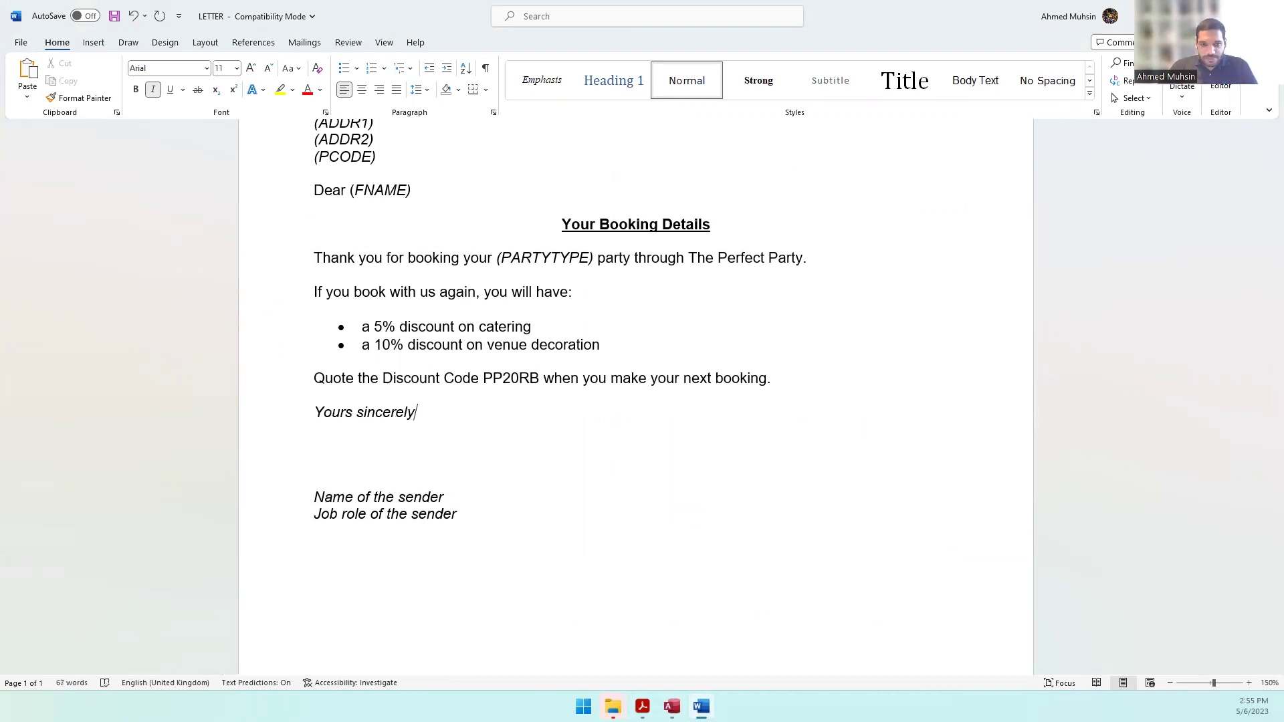
key(alt+Tab)
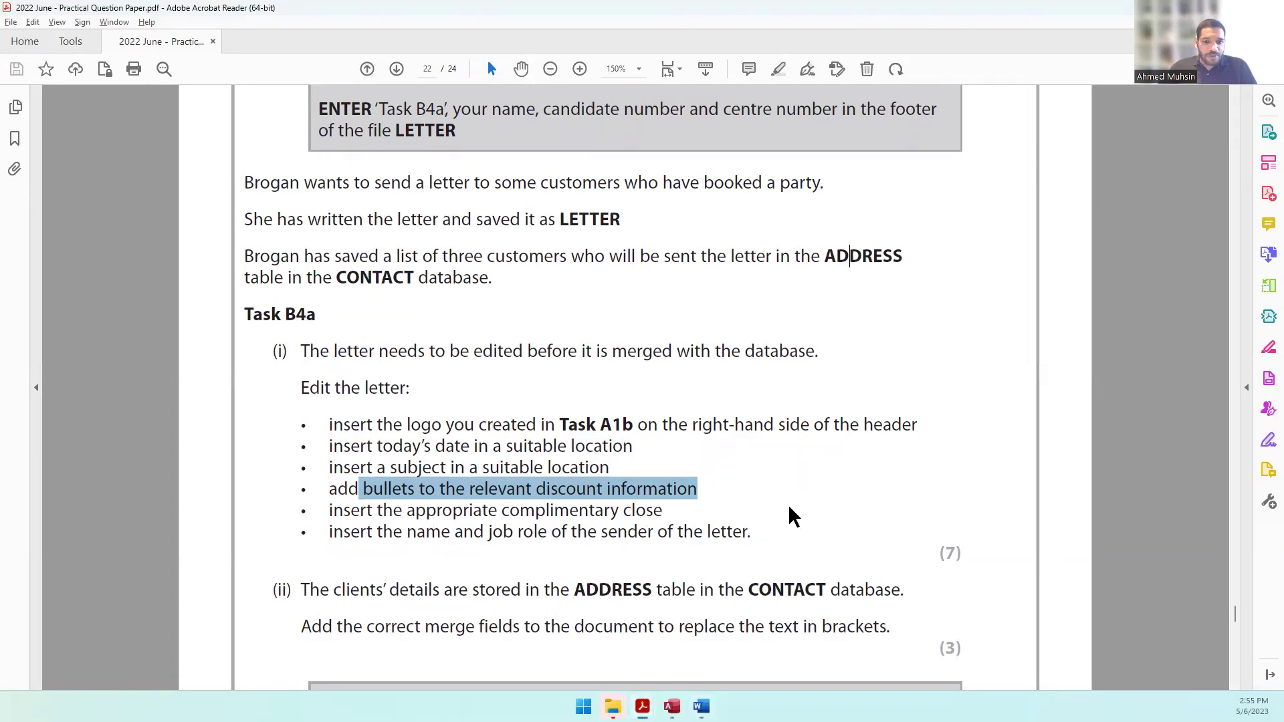
key(alt+Tab)
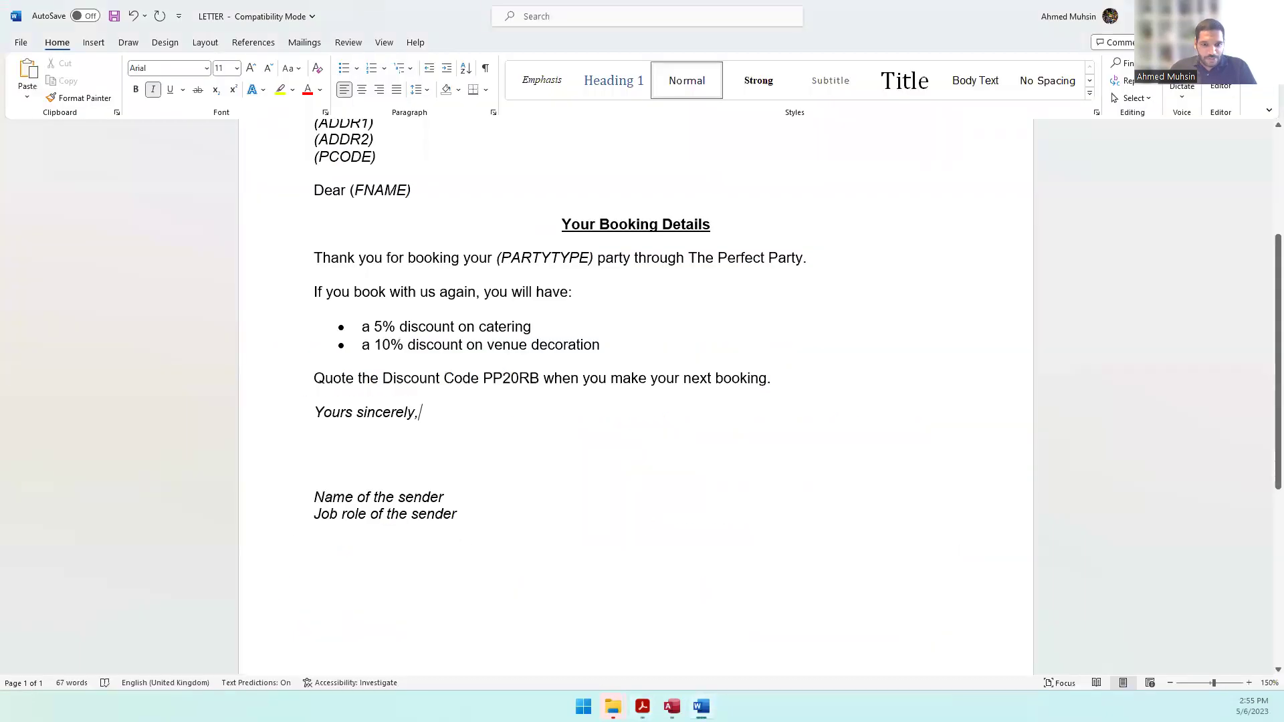
Find the manager's full name in the Scenario section of the question paper and copy it.
key(alt+Tab)
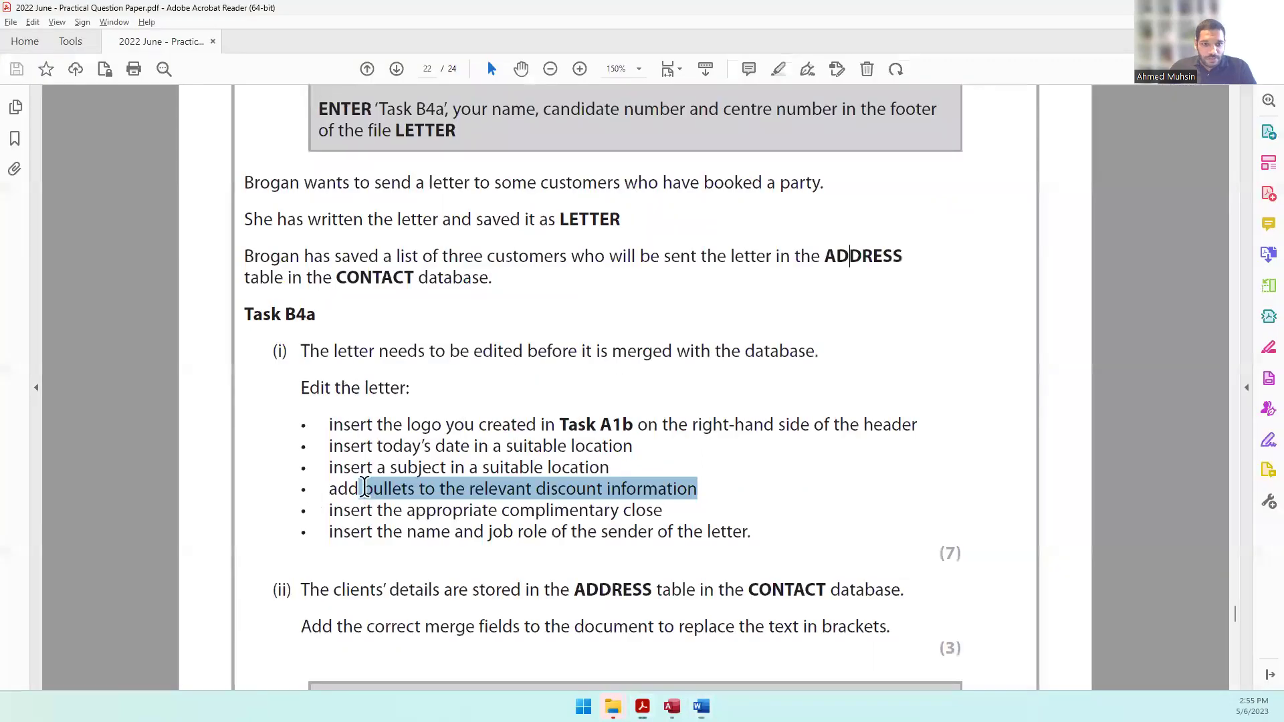
scroll(362, 484, up, 3)
double_click(278, 334)
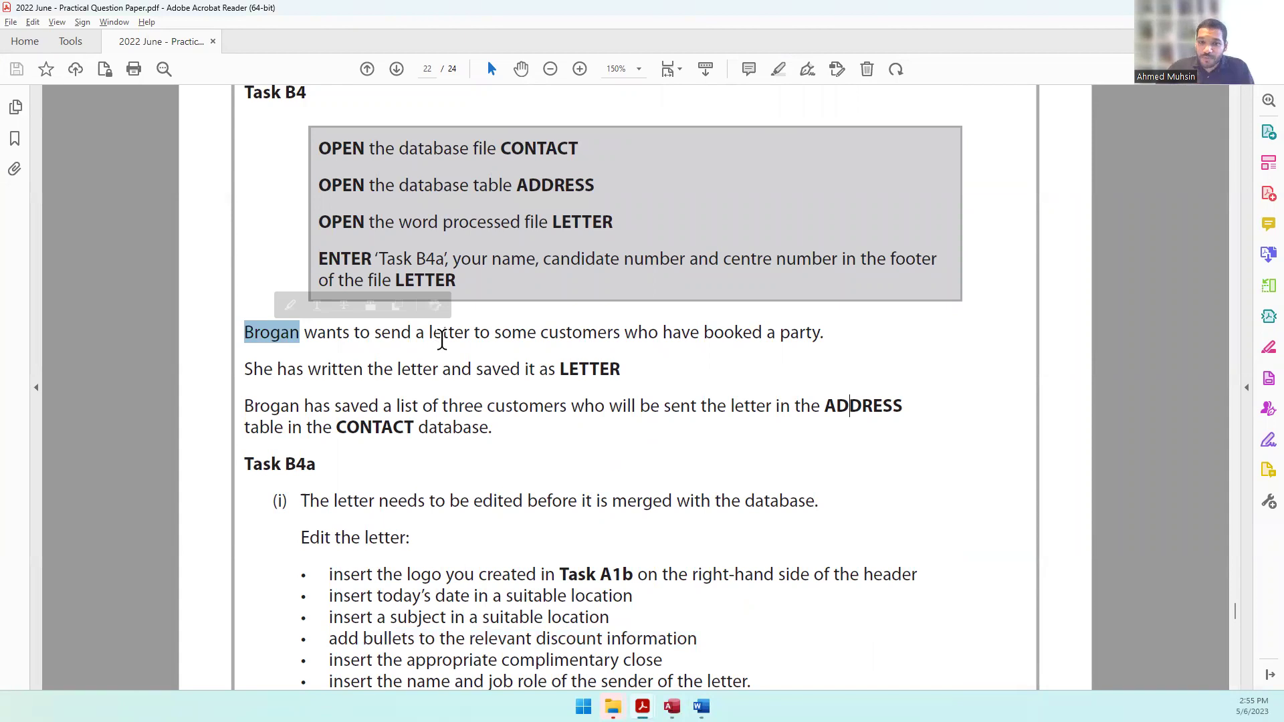
scroll(442, 338, up, 6)
scroll(442, 339, up, 5)
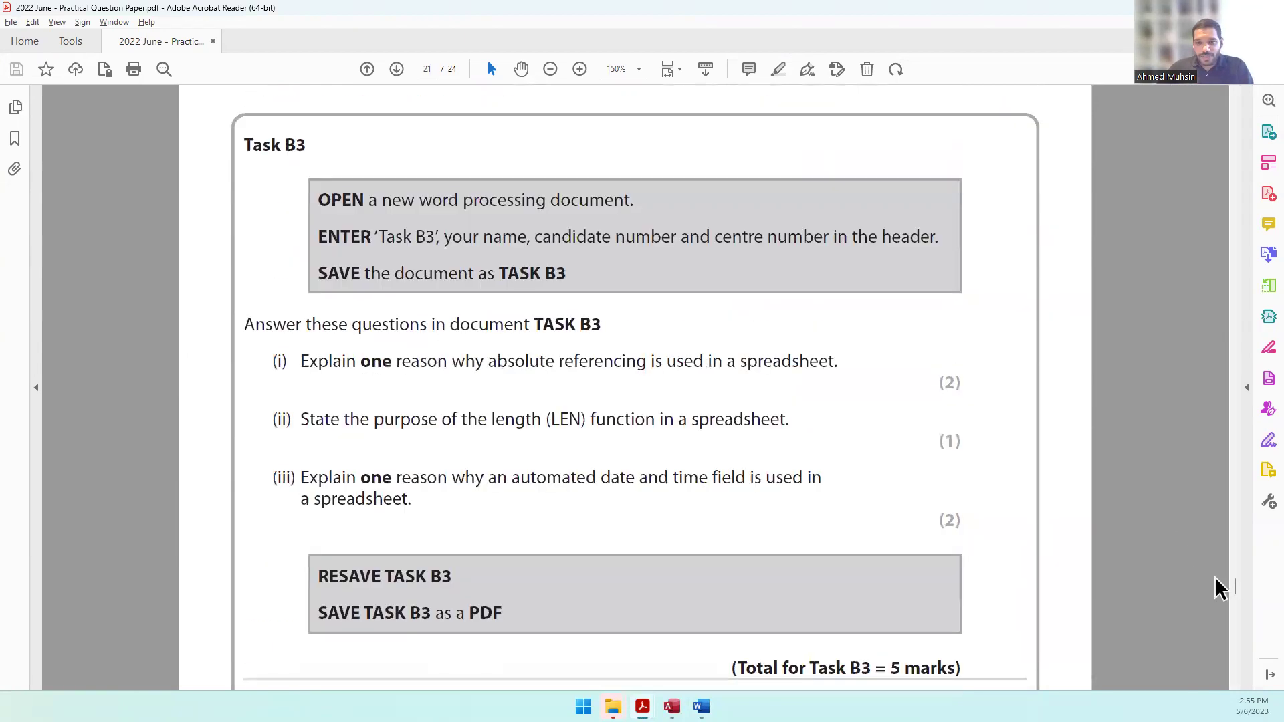
drag(1241, 584, 1190, 235)
scroll(611, 378, down, 6)
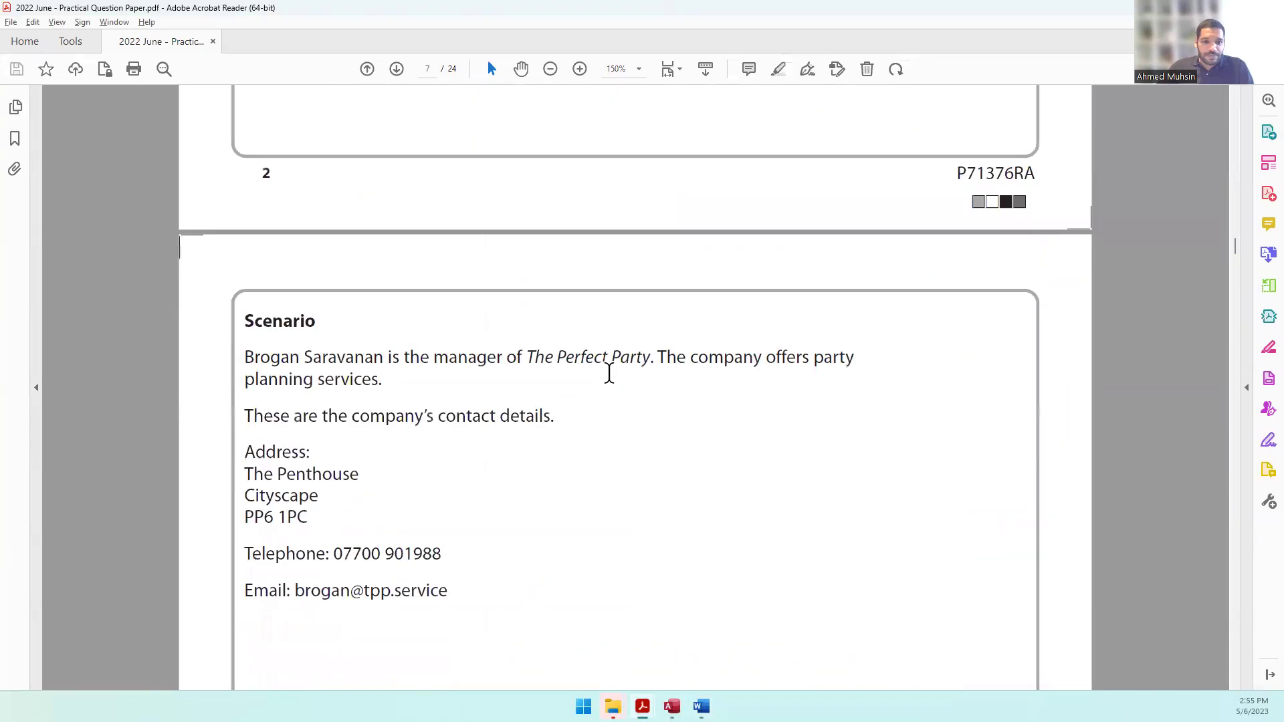
drag(245, 358, 349, 358)
key(ctrl+c)
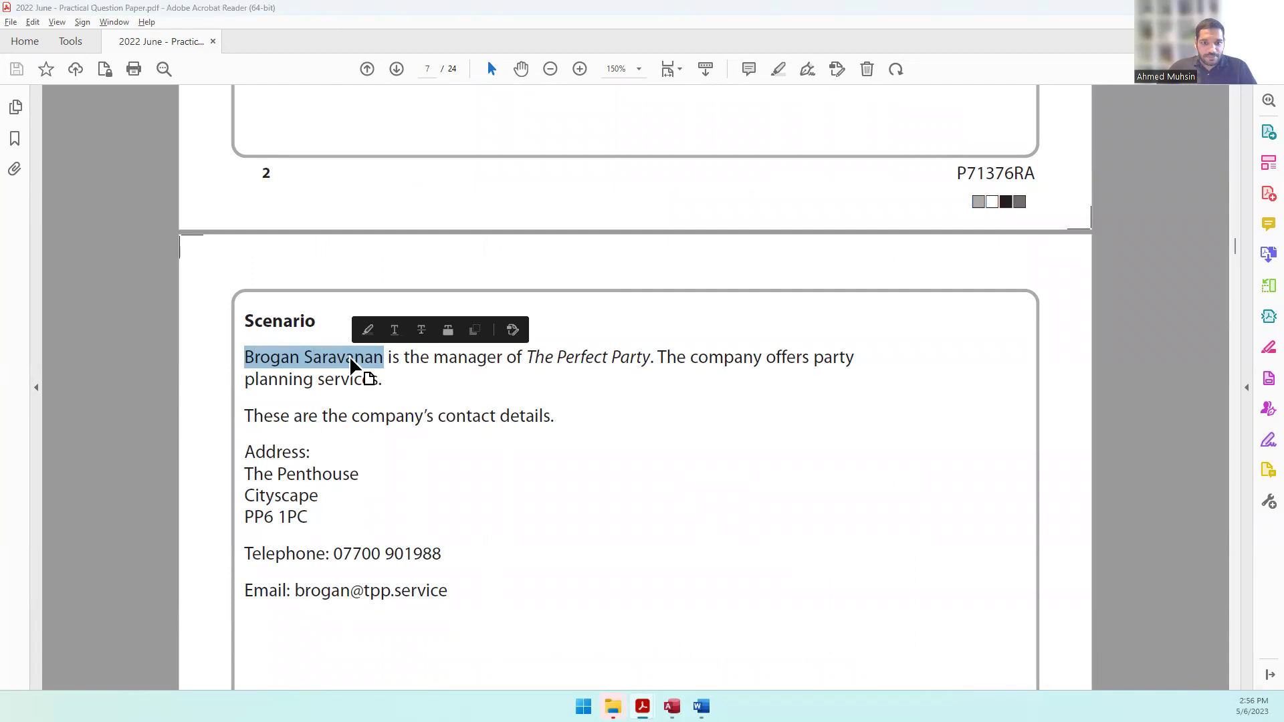
Replace the "Name of the sender" placeholder in LETTER with the copied full name, keeping the job role on its own line.
key(alt+Tab)
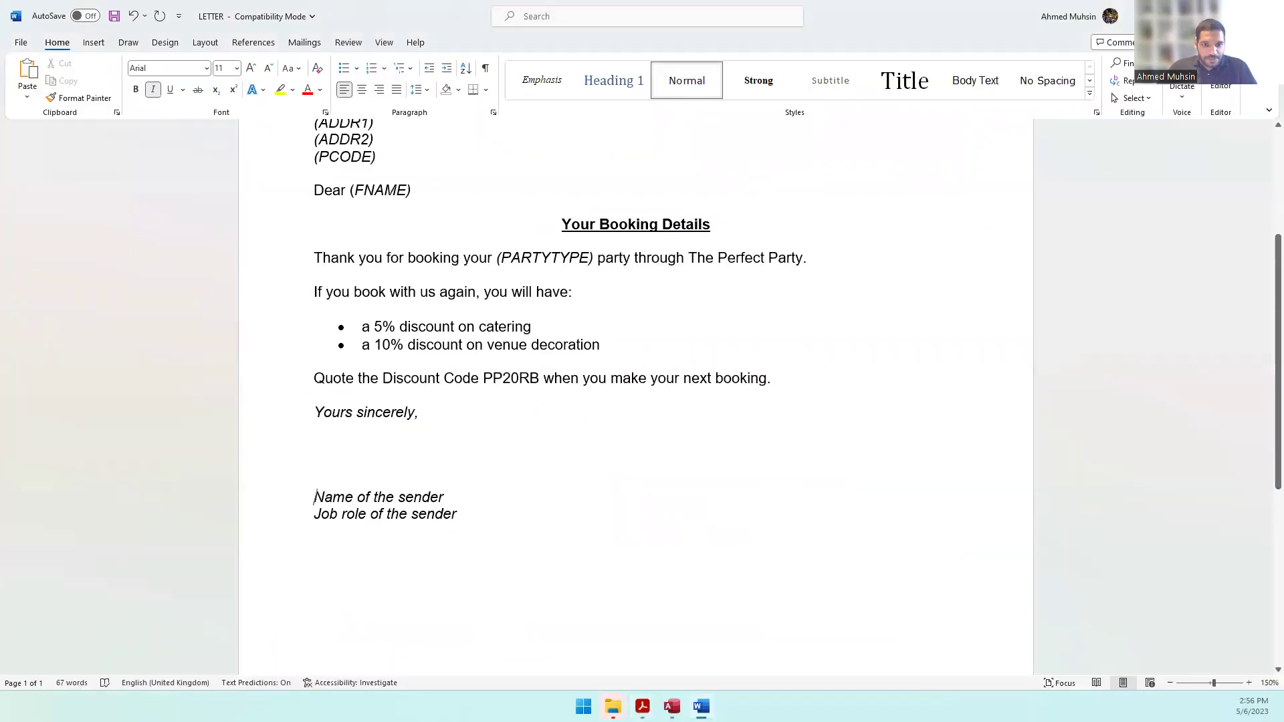
drag(314, 497, 459, 494)
key(ctrl+v)
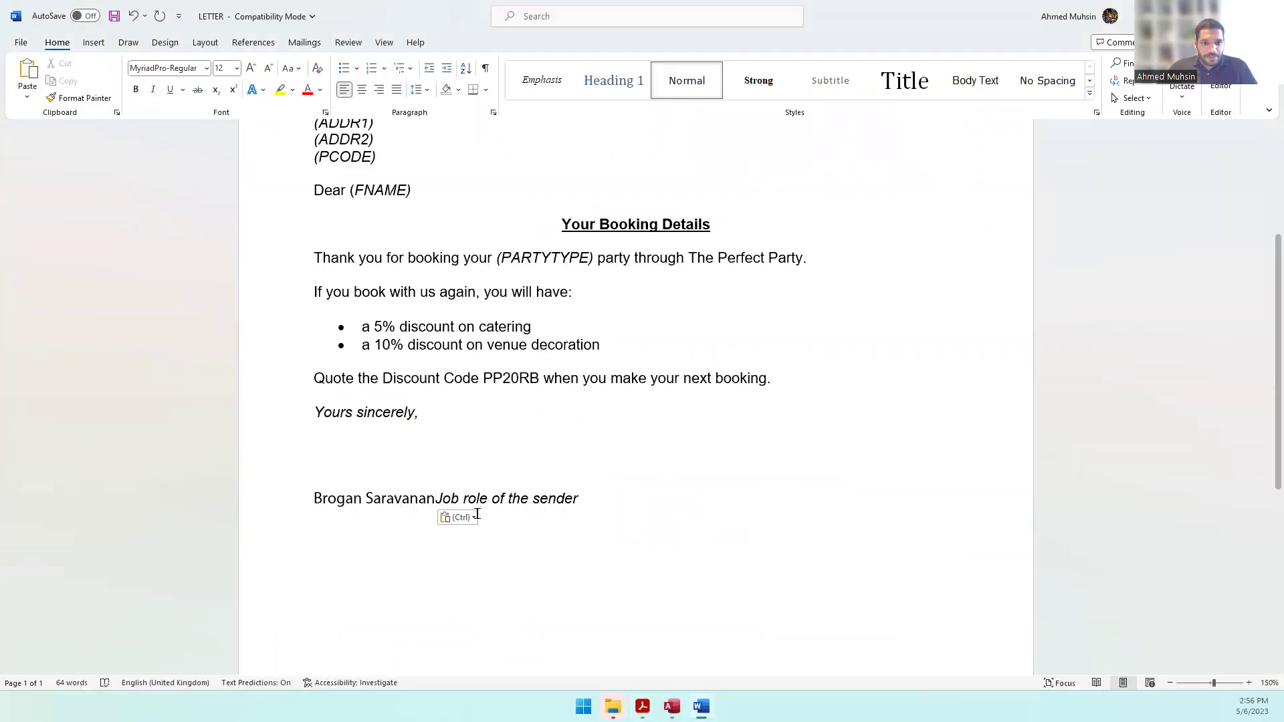
key(Return)
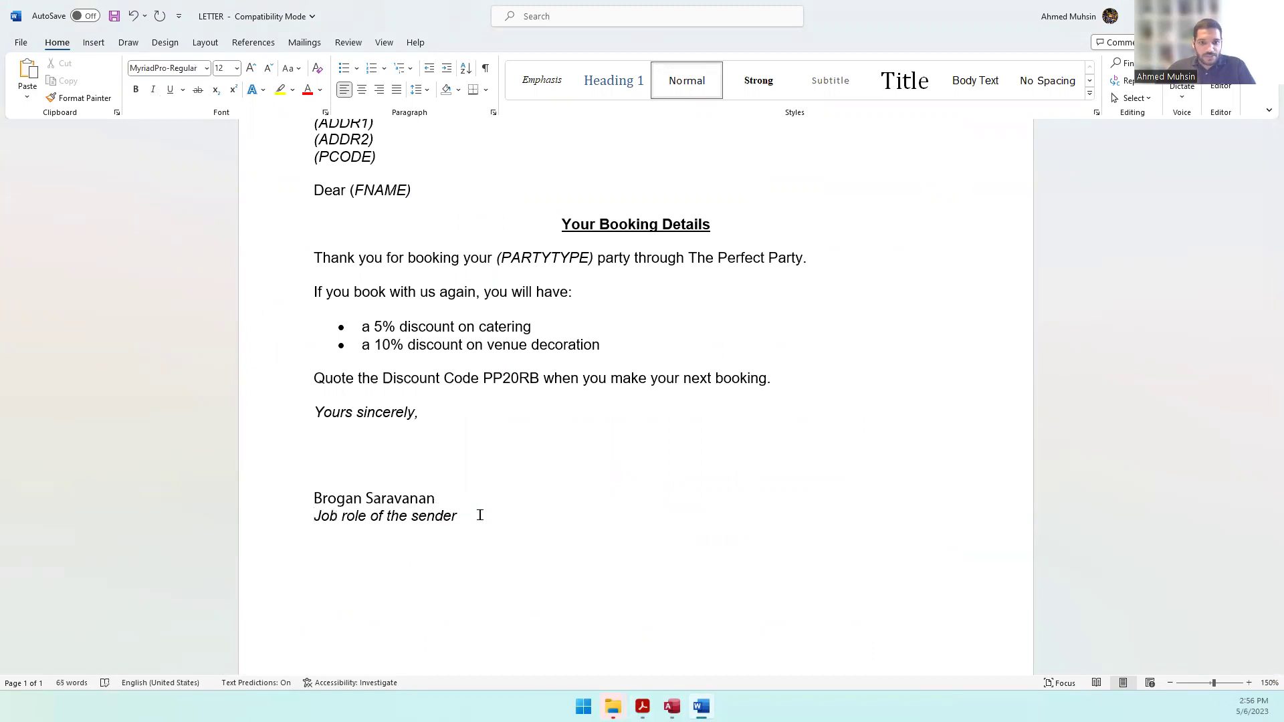
Check the sender's role in the Scenario, replace the job role placeholder with "Manager", and select both the name and role lines.
key(alt+Tab)
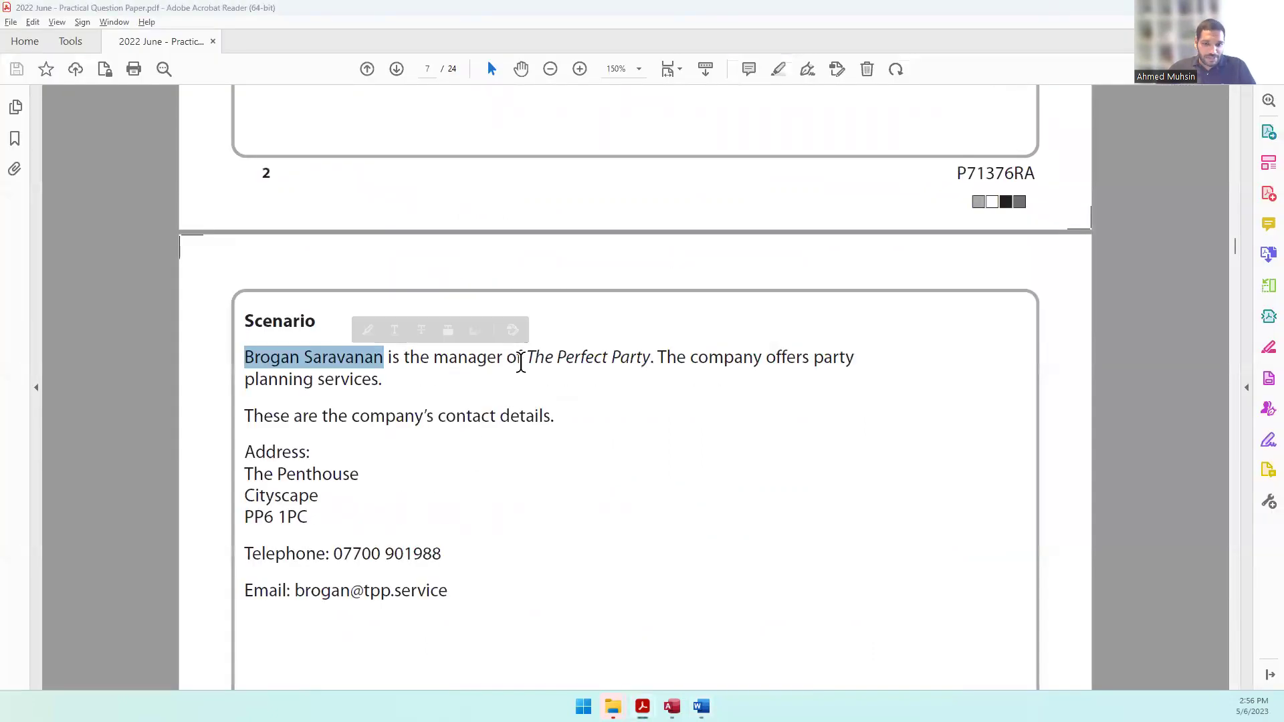
key(alt+Tab)
triple_click(467, 511)
text(Manager)
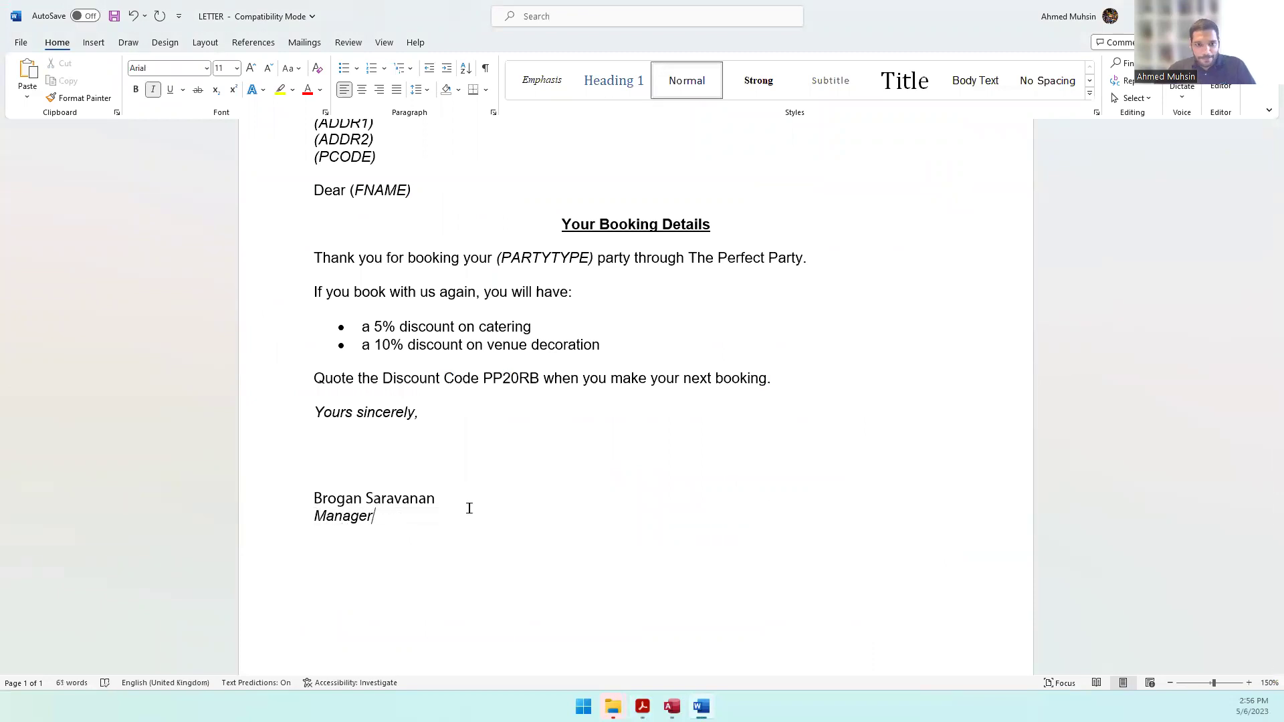
drag(375, 518, 308, 509)
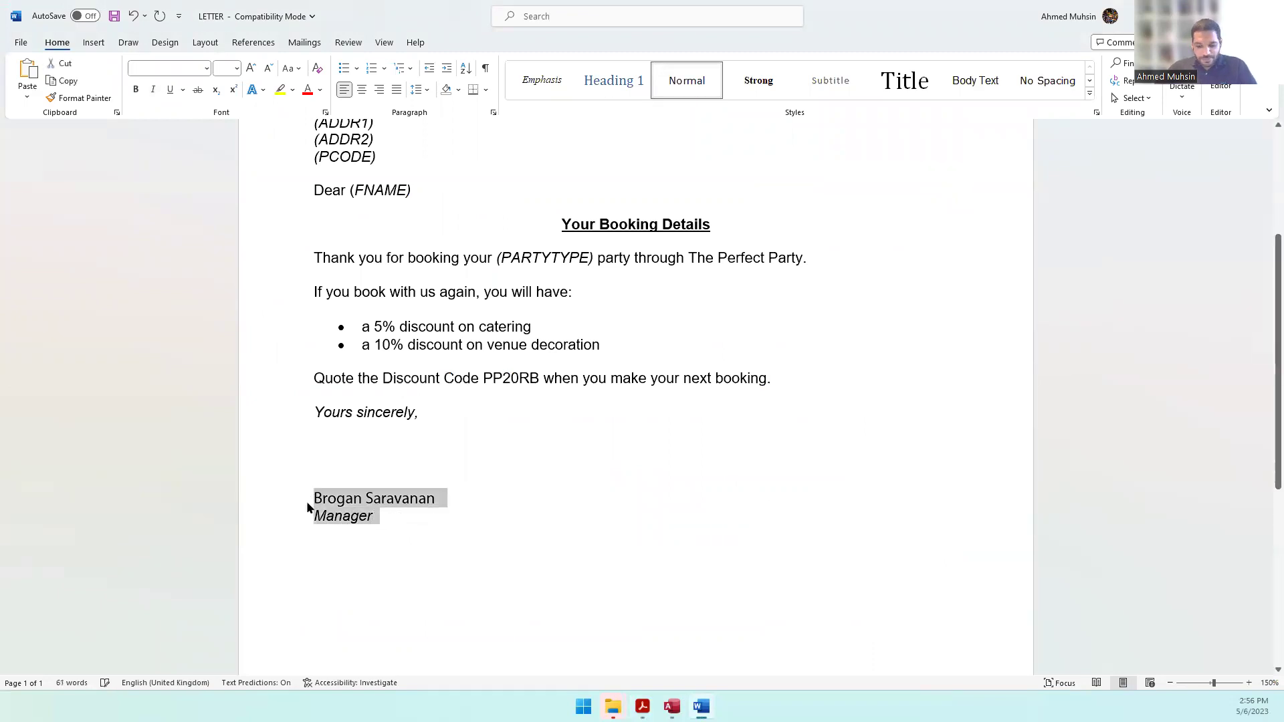
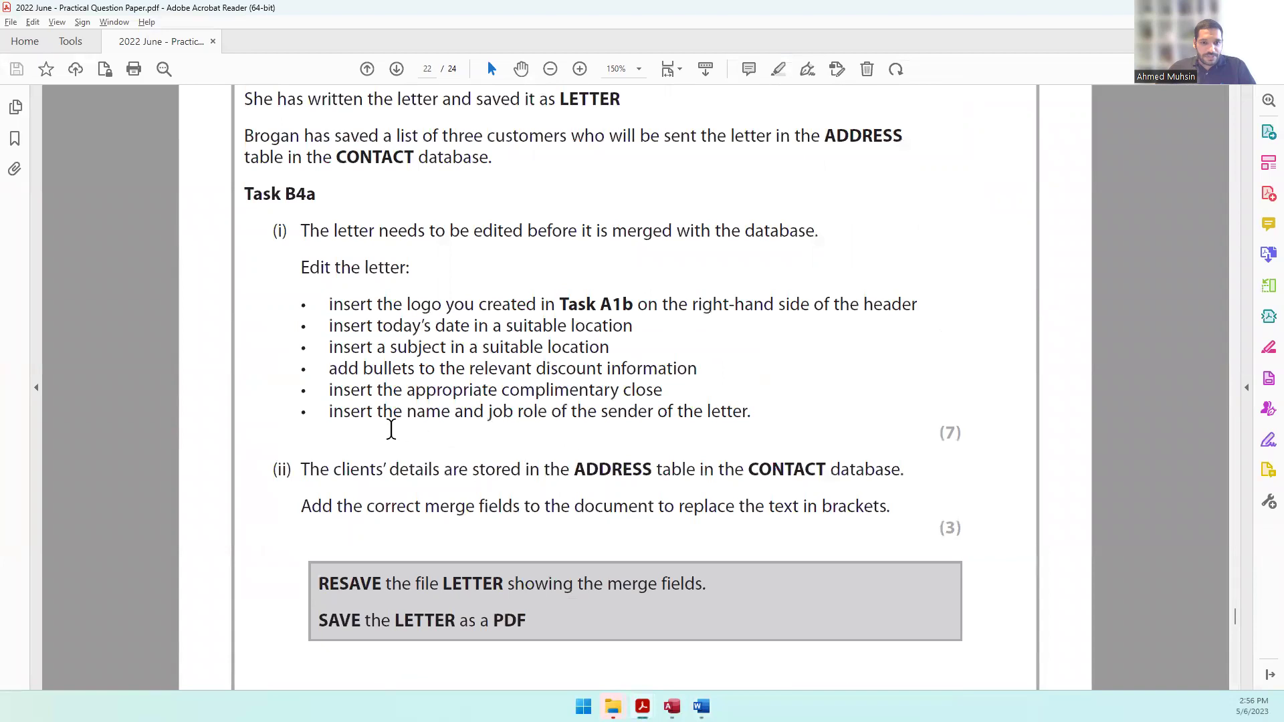
Review the Task B4a merge instructions in the question paper and check the ADDRESS table in the CONTACT database.
drag(330, 411, 749, 422)
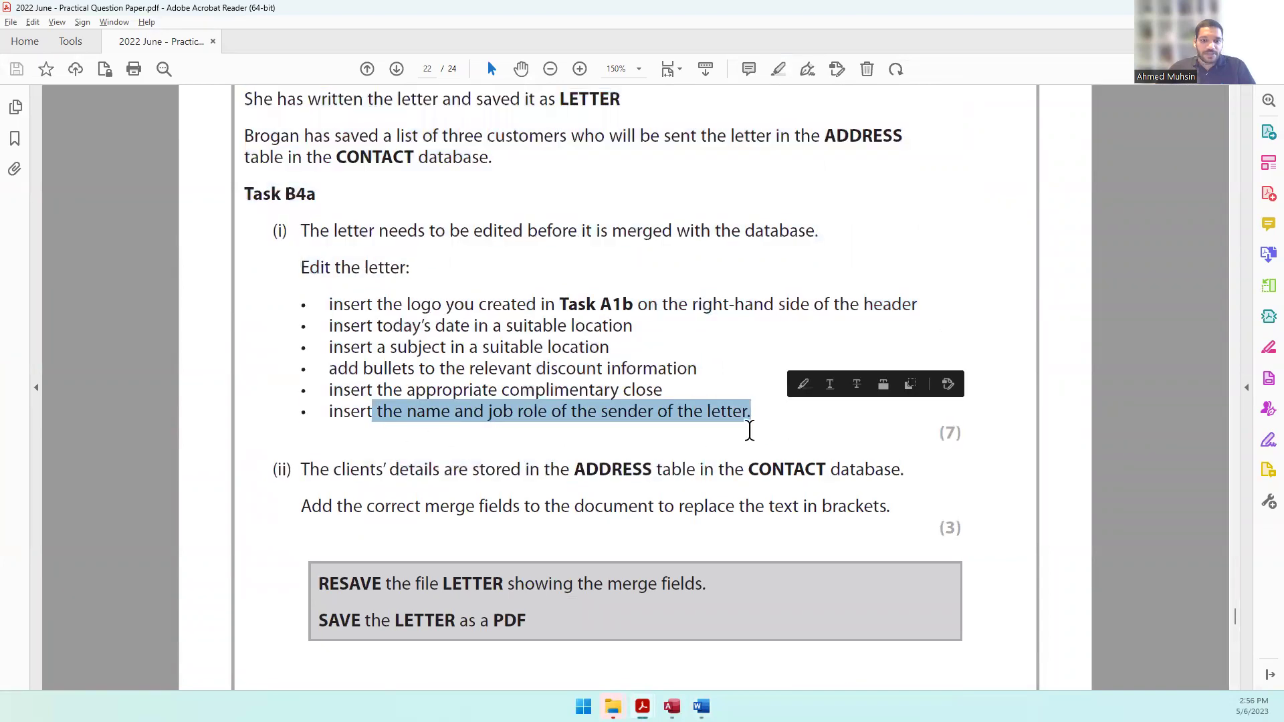
click(438, 471)
double_click(589, 470)
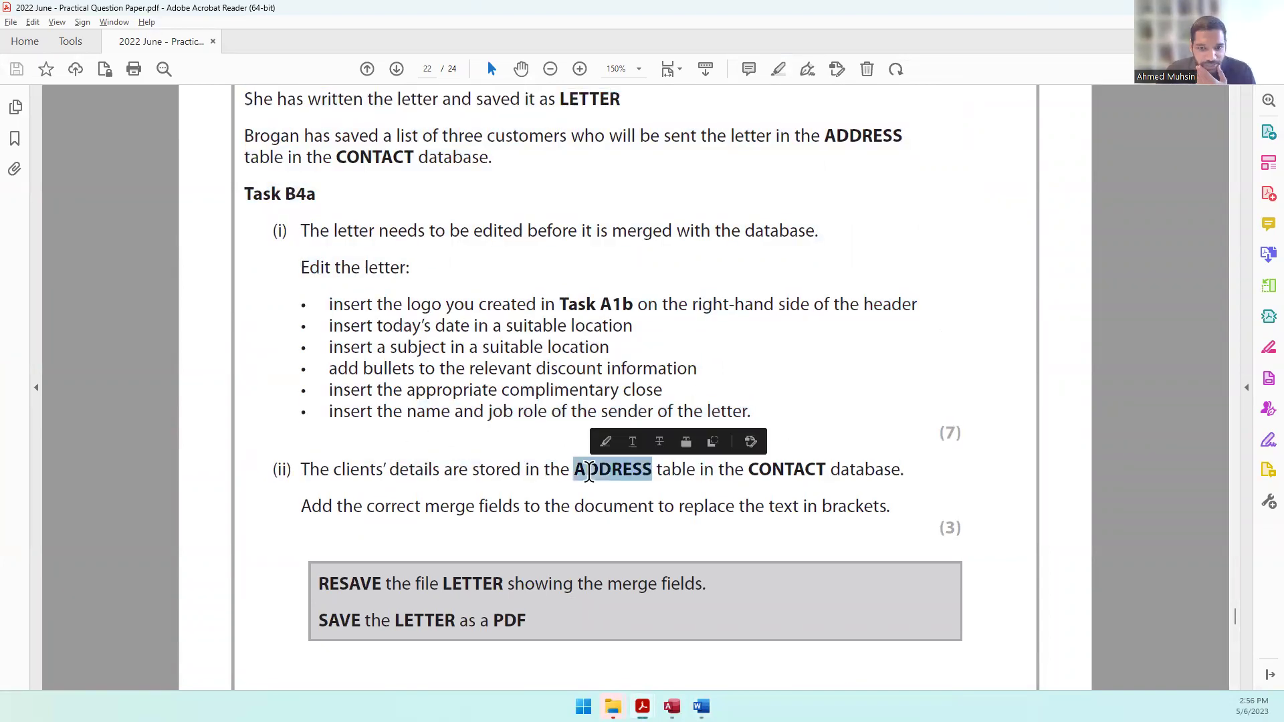
double_click(787, 470)
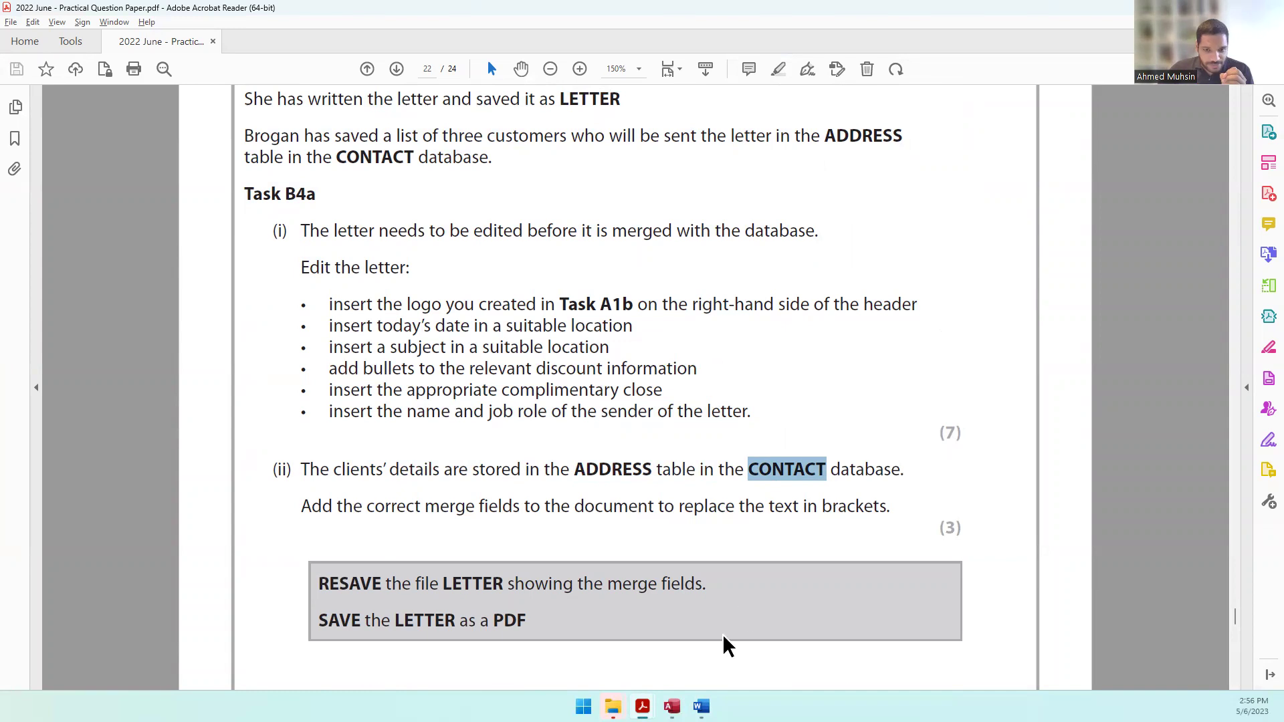
click(671, 706)
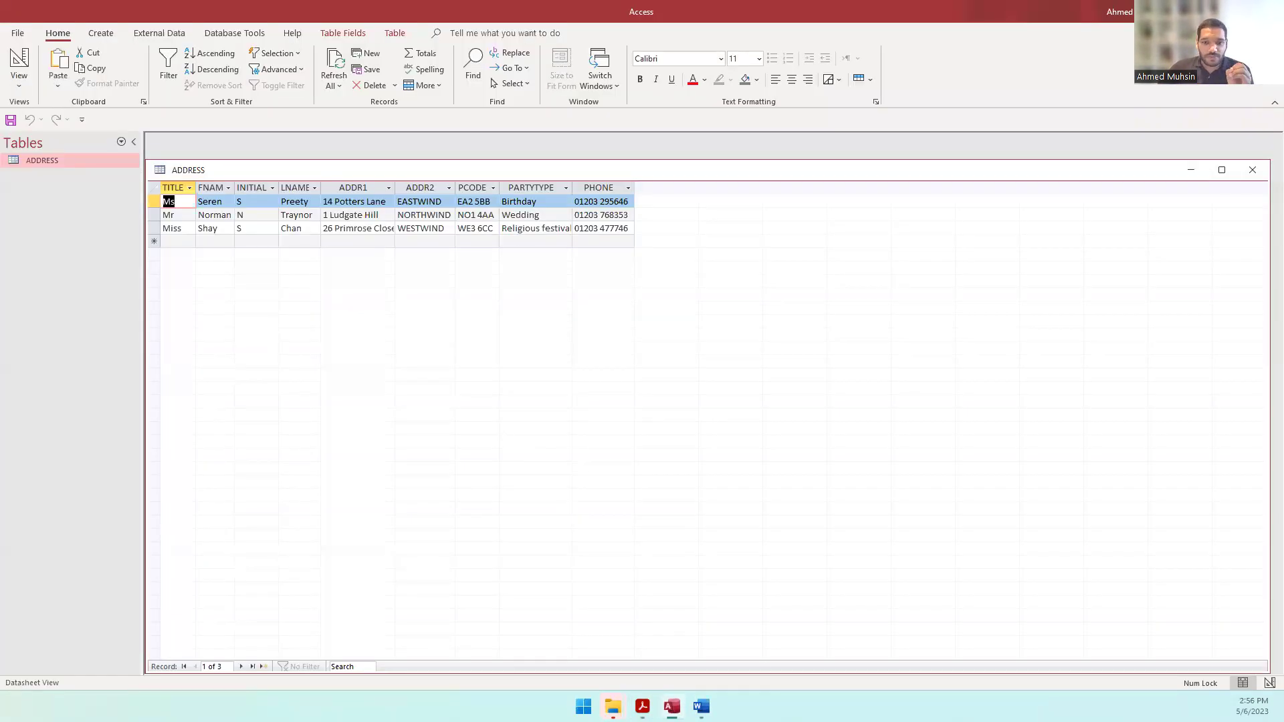
Back in LETTER, set the existing CONTACT database from the Desktop's 2022 Practical Paper folder as the mail merge recipient list.
click(701, 706)
scroll(407, 284, up, 5)
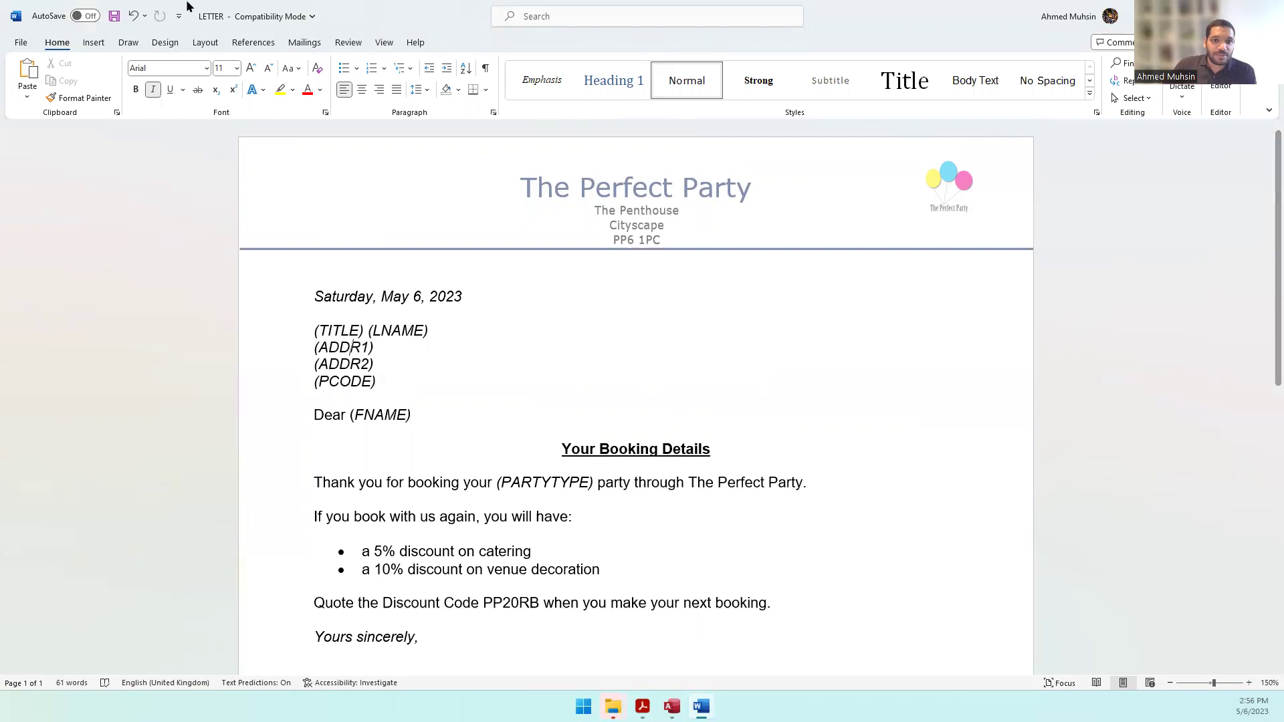
click(305, 42)
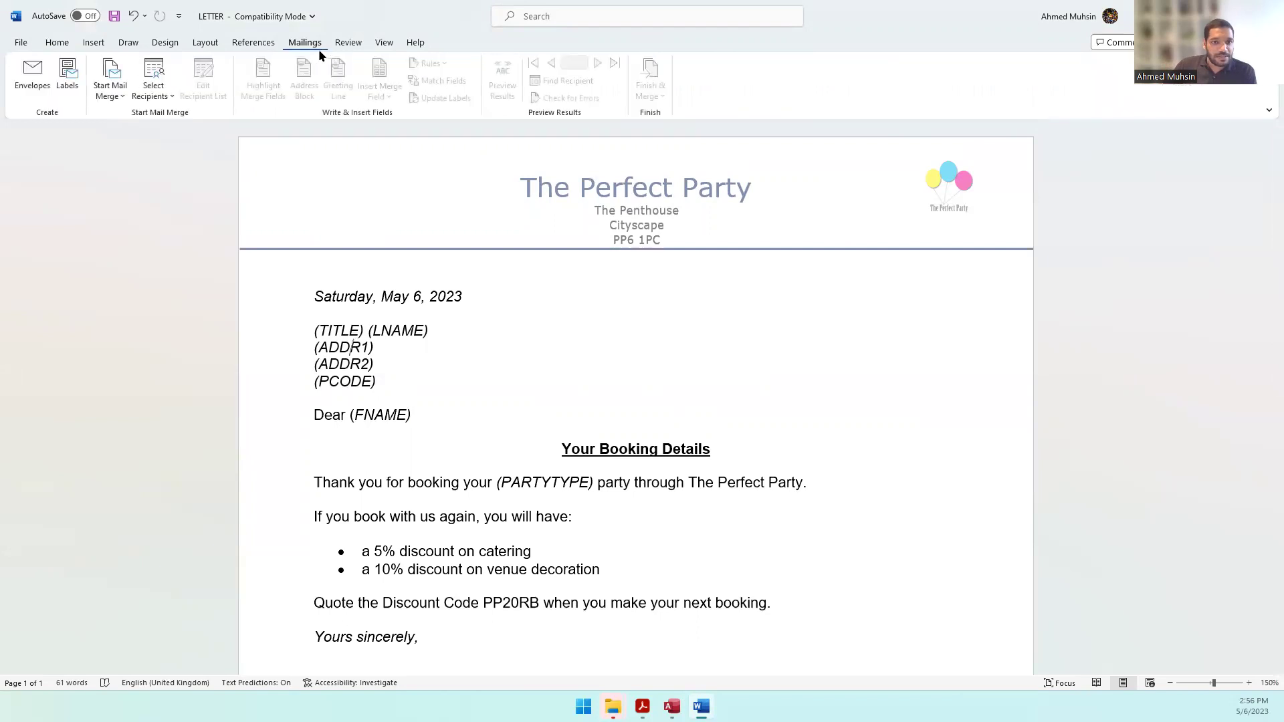
click(150, 92)
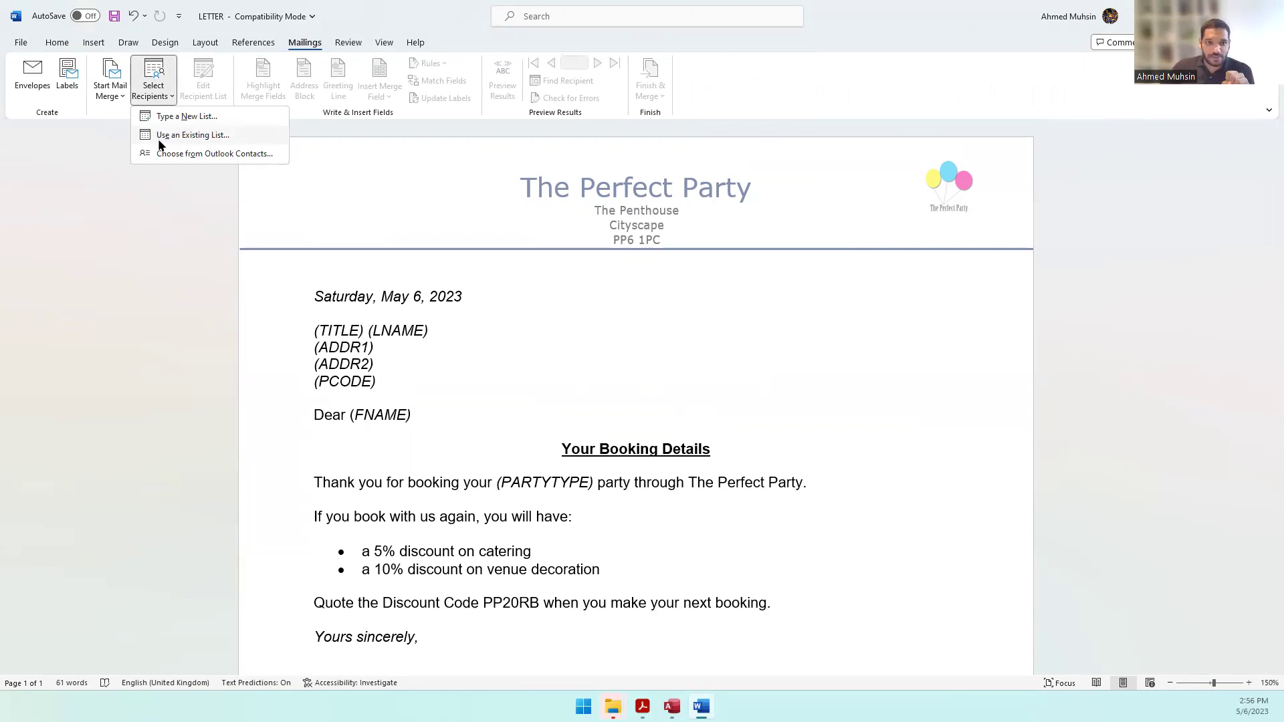
click(159, 139)
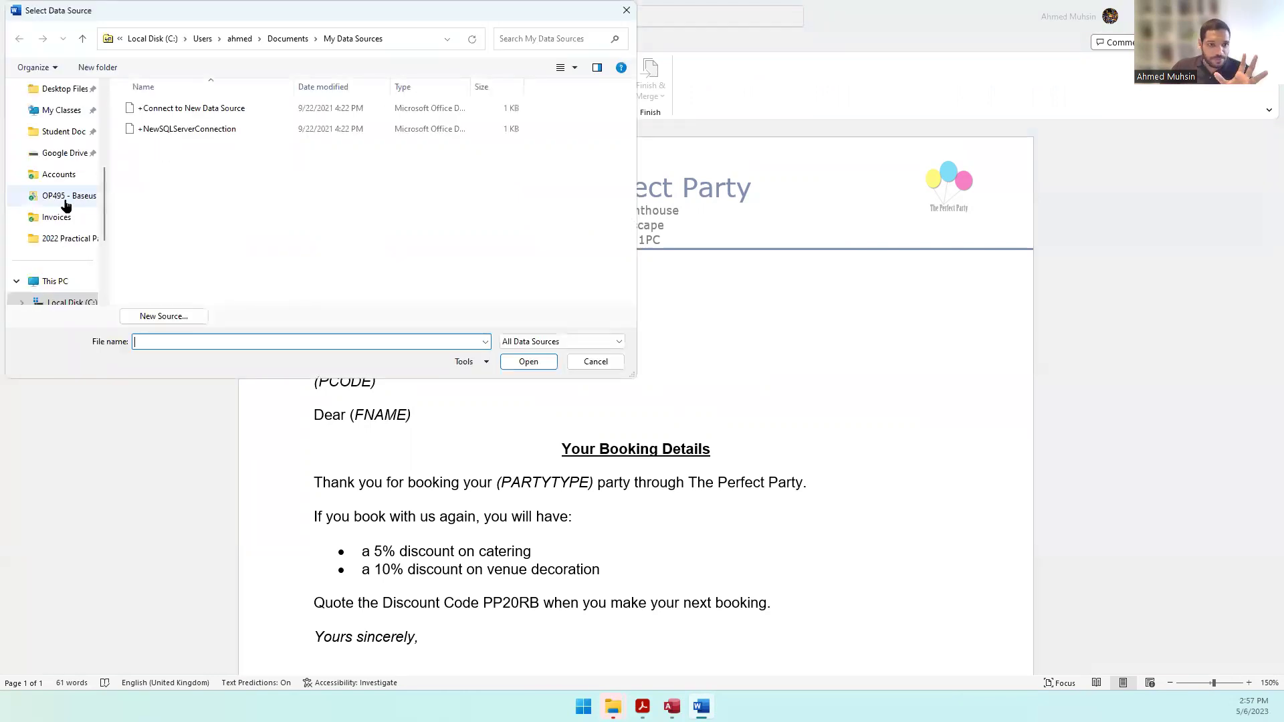
scroll(63, 207, up, 5)
click(58, 156)
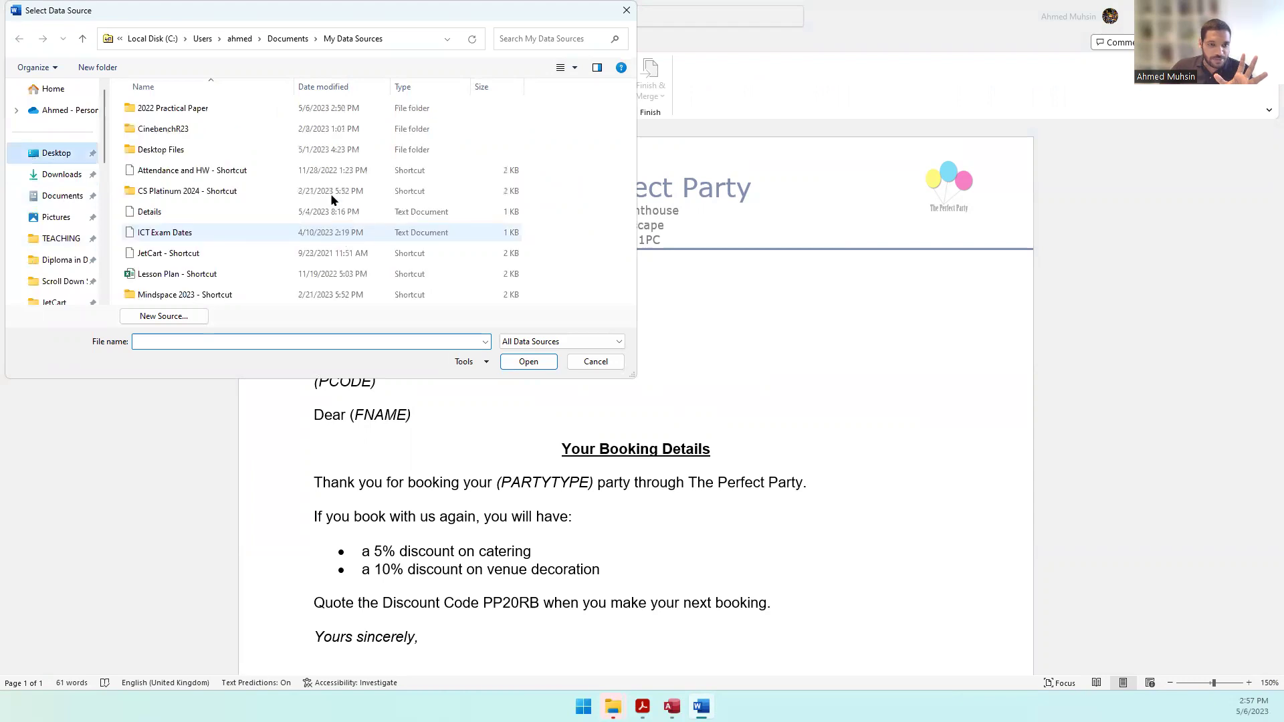
double_click(201, 109)
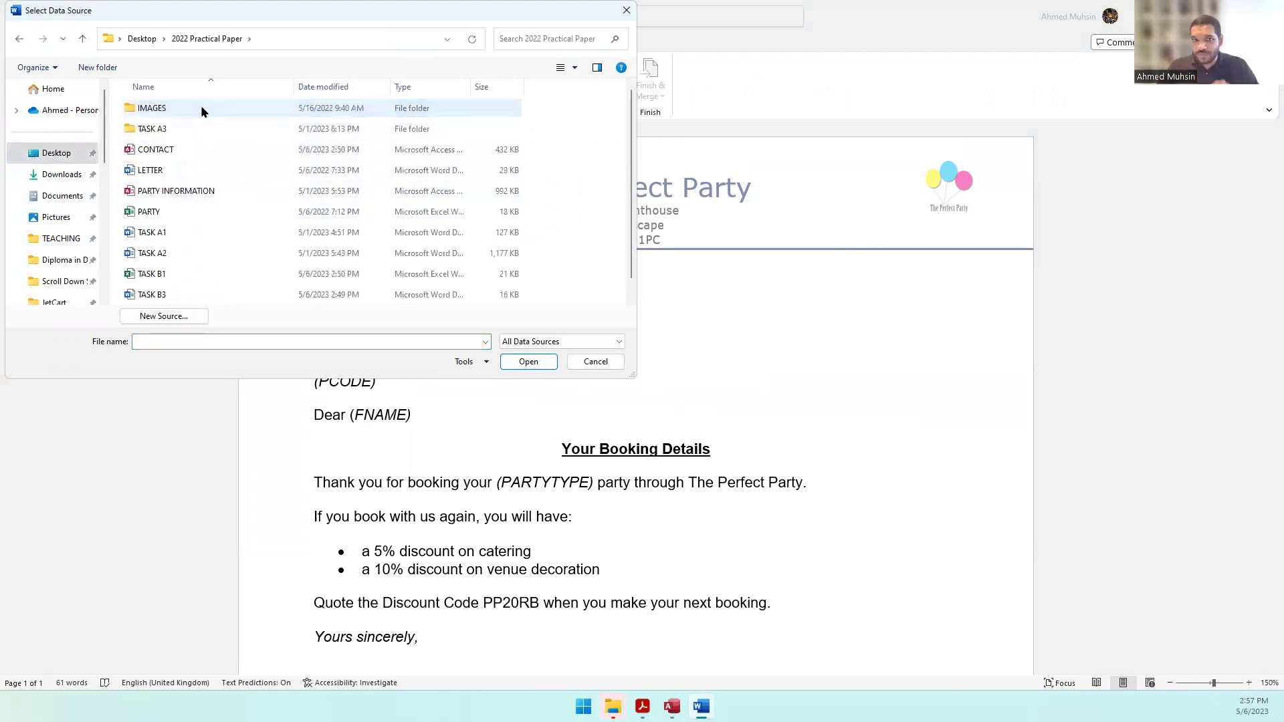
click(177, 147)
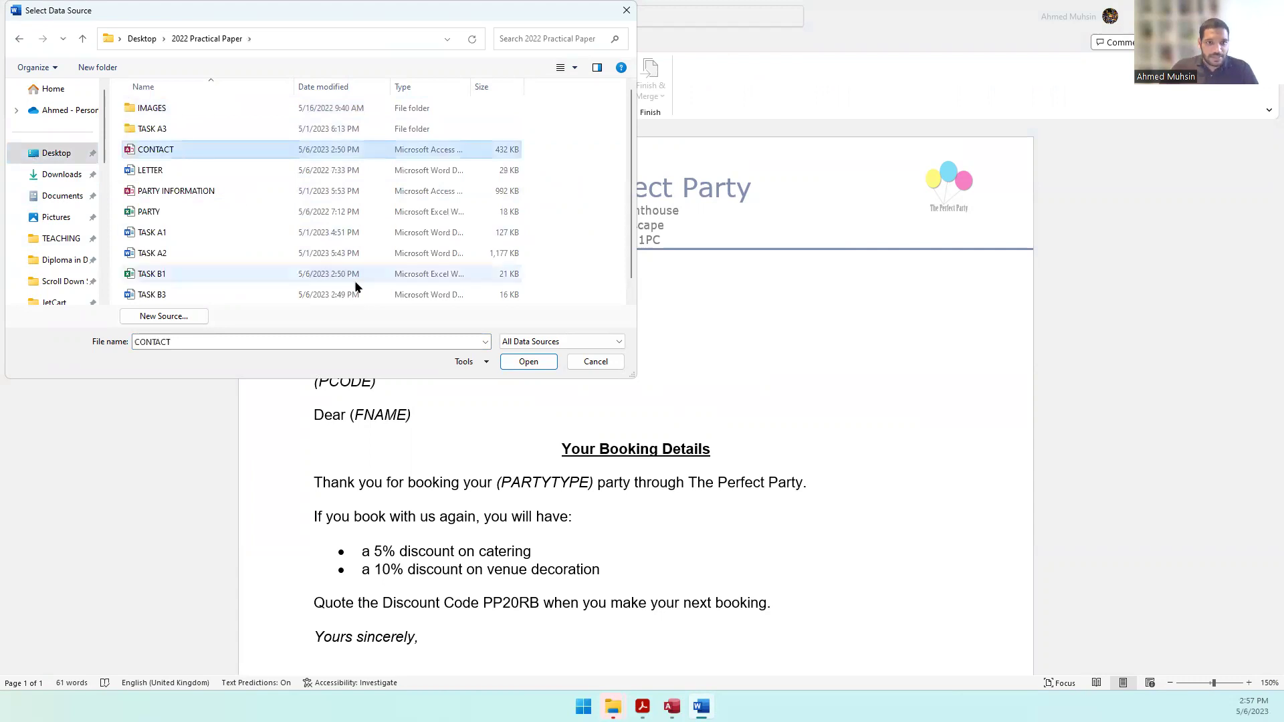
click(528, 361)
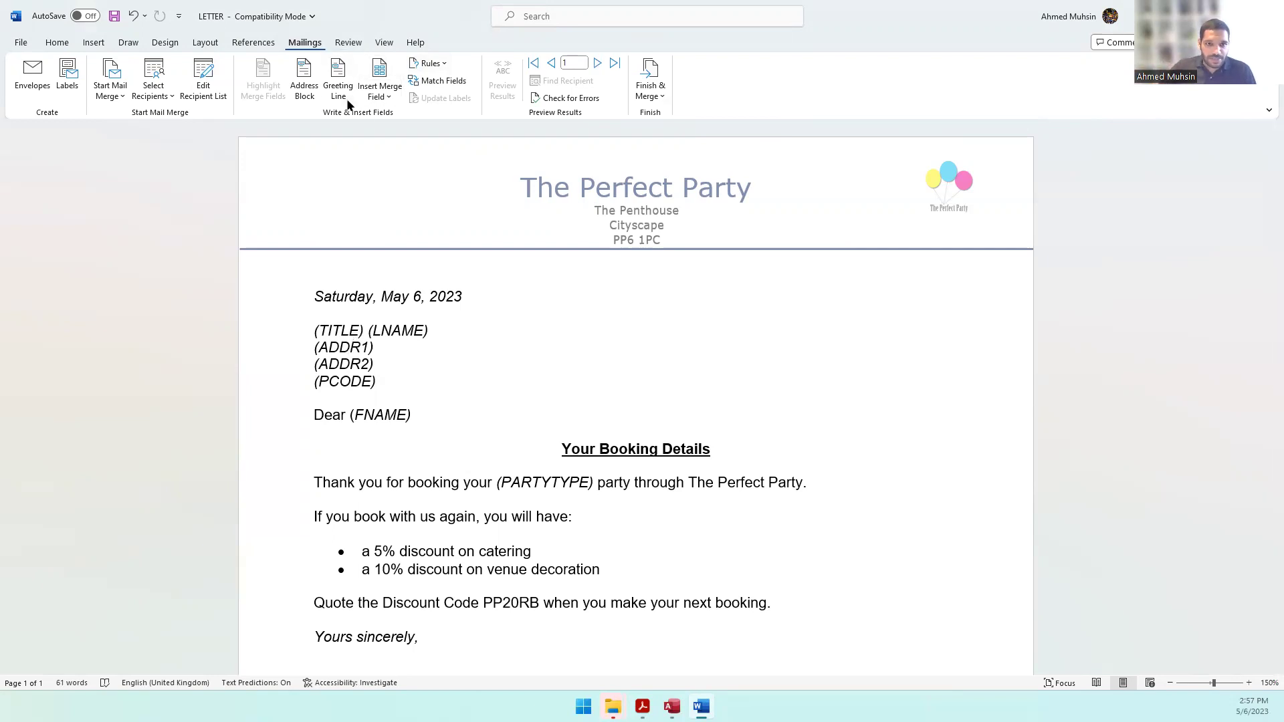
Insert the TITLE and LNAME merge fields, separated by a space, at the start of the recipient name line.
click(385, 100)
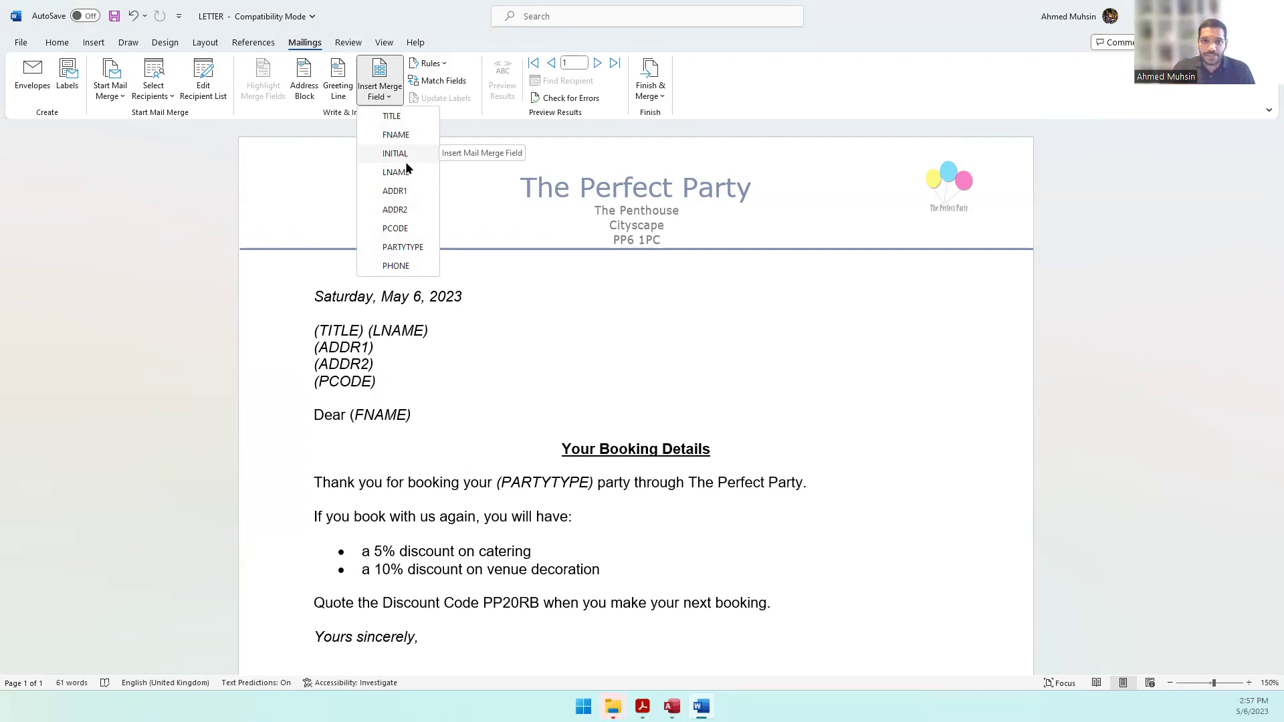
click(299, 332)
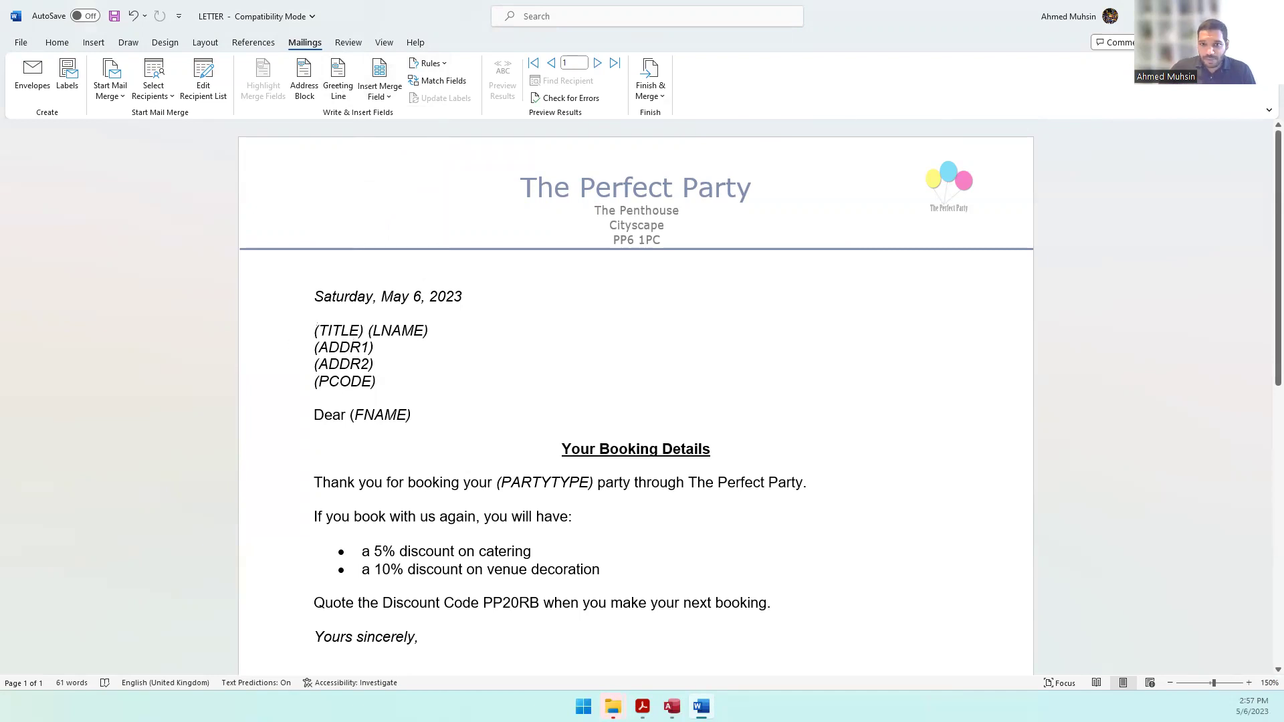
click(379, 93)
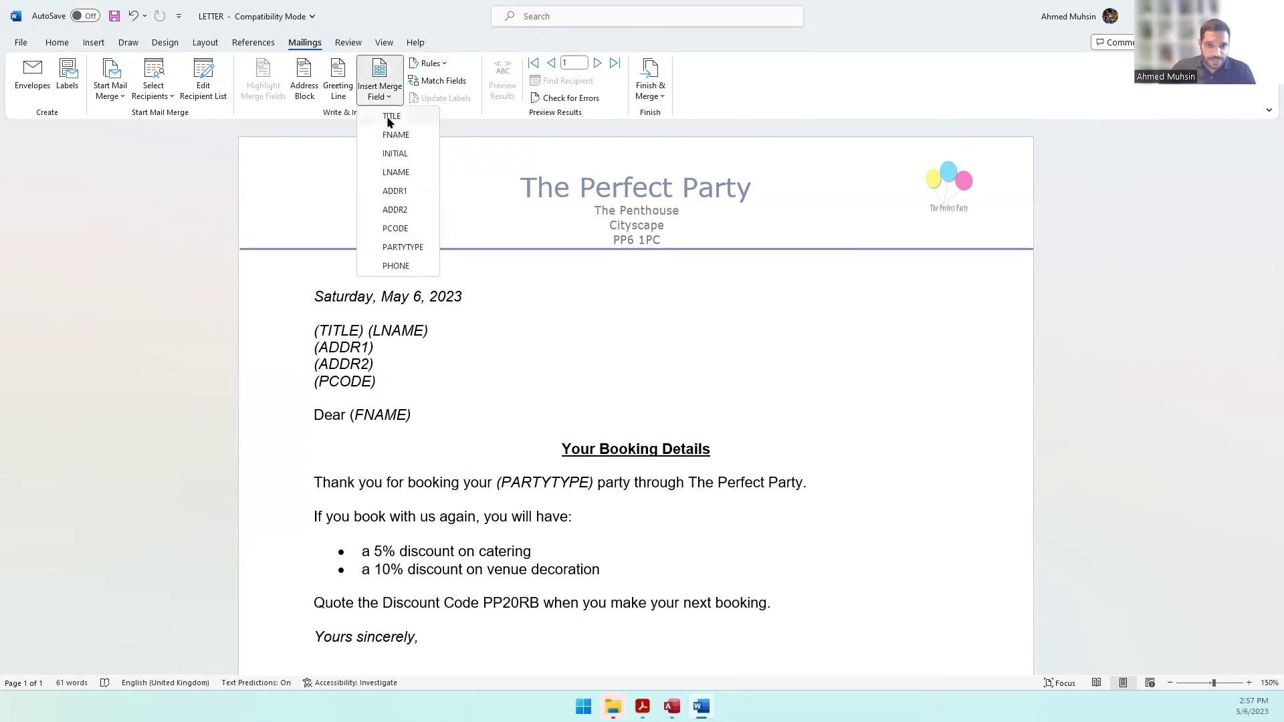
click(387, 124)
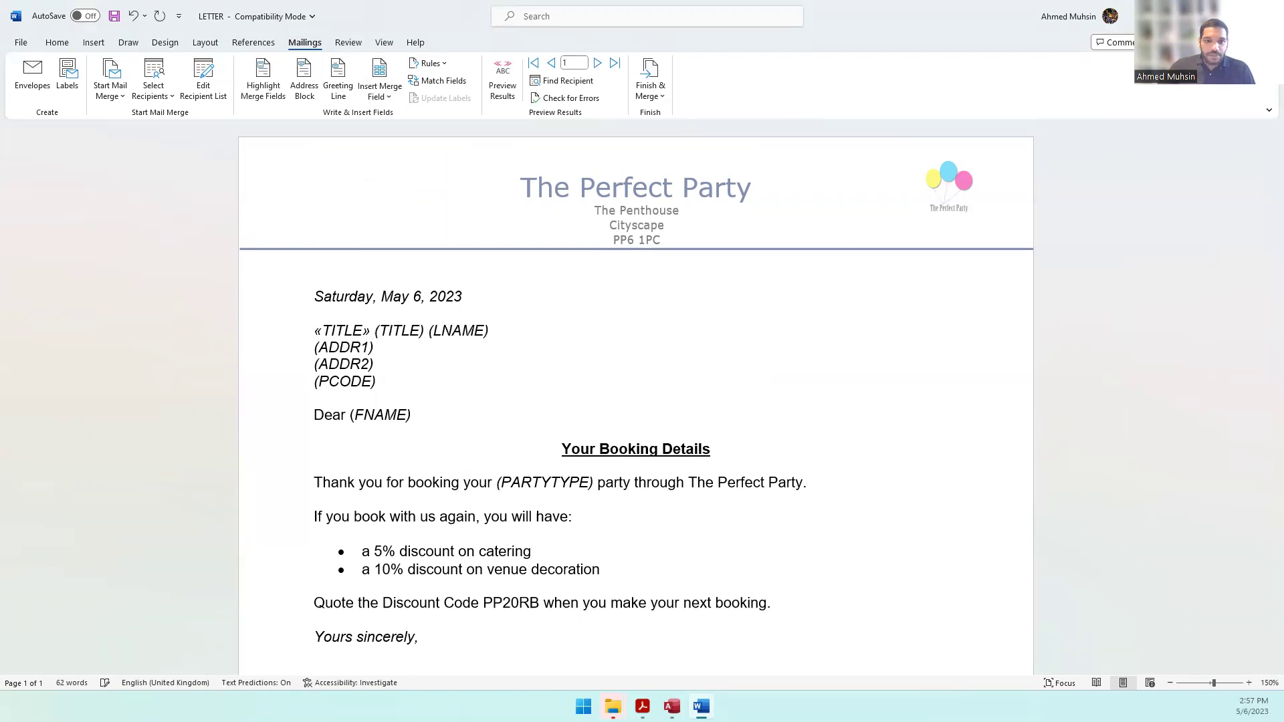
click(389, 95)
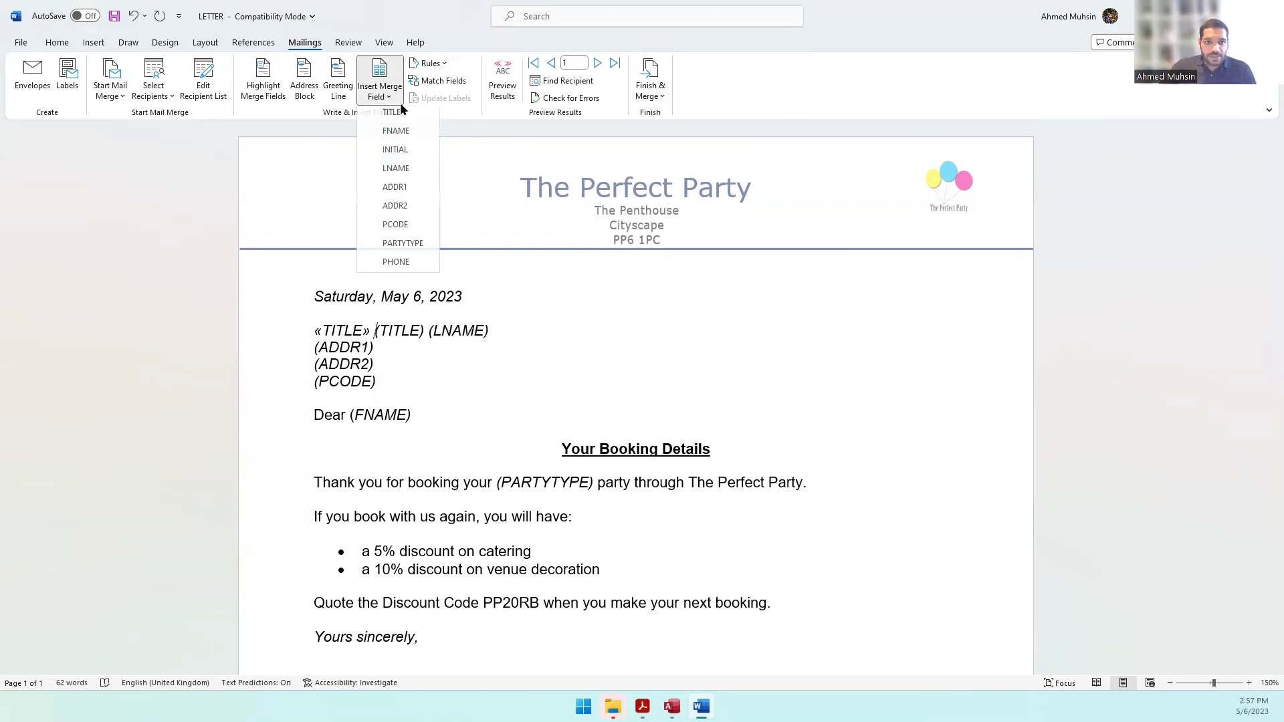
click(410, 172)
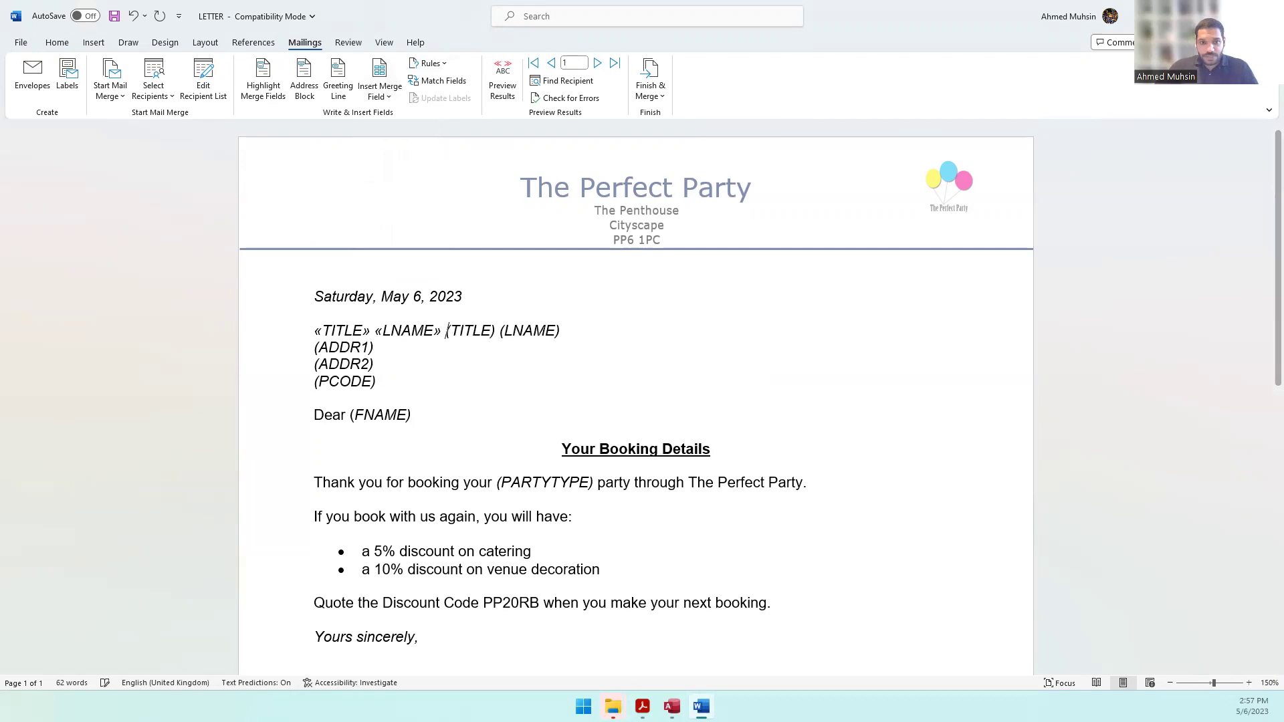
Delete the bracketed (TITLE) (LNAME) placeholder text that follows the merge fields on the recipient name line.
key(shift+Right)
key(shift+Right)
key(shift+Right)
key(shift+Right)
key(shift+Right)
key(shift+Right)
key(shift+Right)
key(shift+Right)
key(shift+Right)
key(shift+Right)
key(shift+Right)
key(shift+Right)
key(shift+Right)
key(shift+Right)
key(shift+Right)
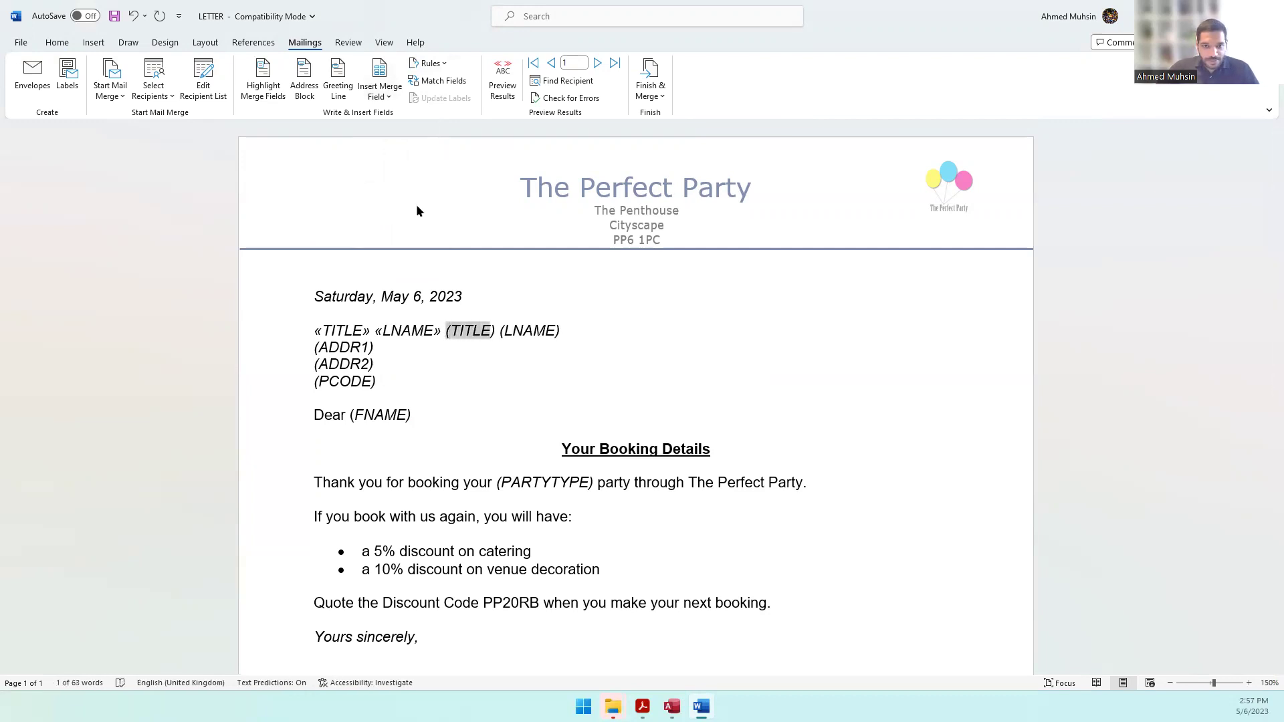
key(Delete)
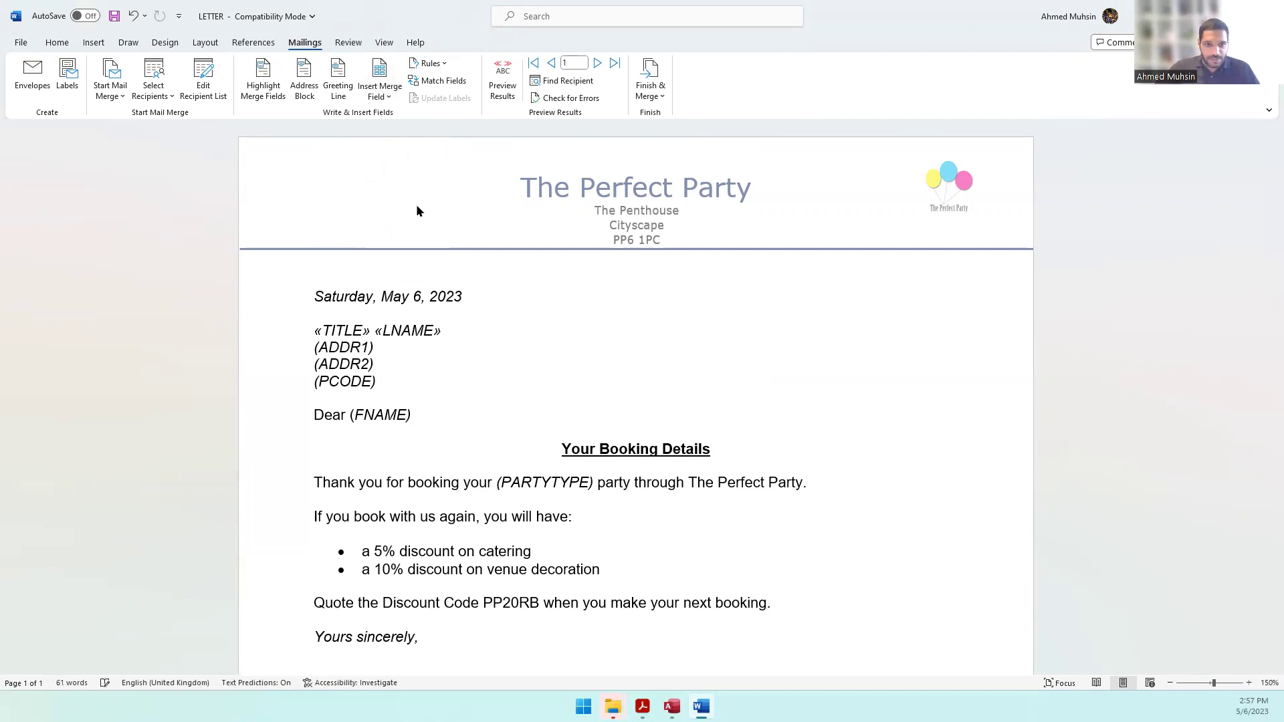
Replace the (ADDR1) placeholder with the ADDR1 merge field, keeping it on its own line.
key(Down)
key(Home)
key(shift+Down)
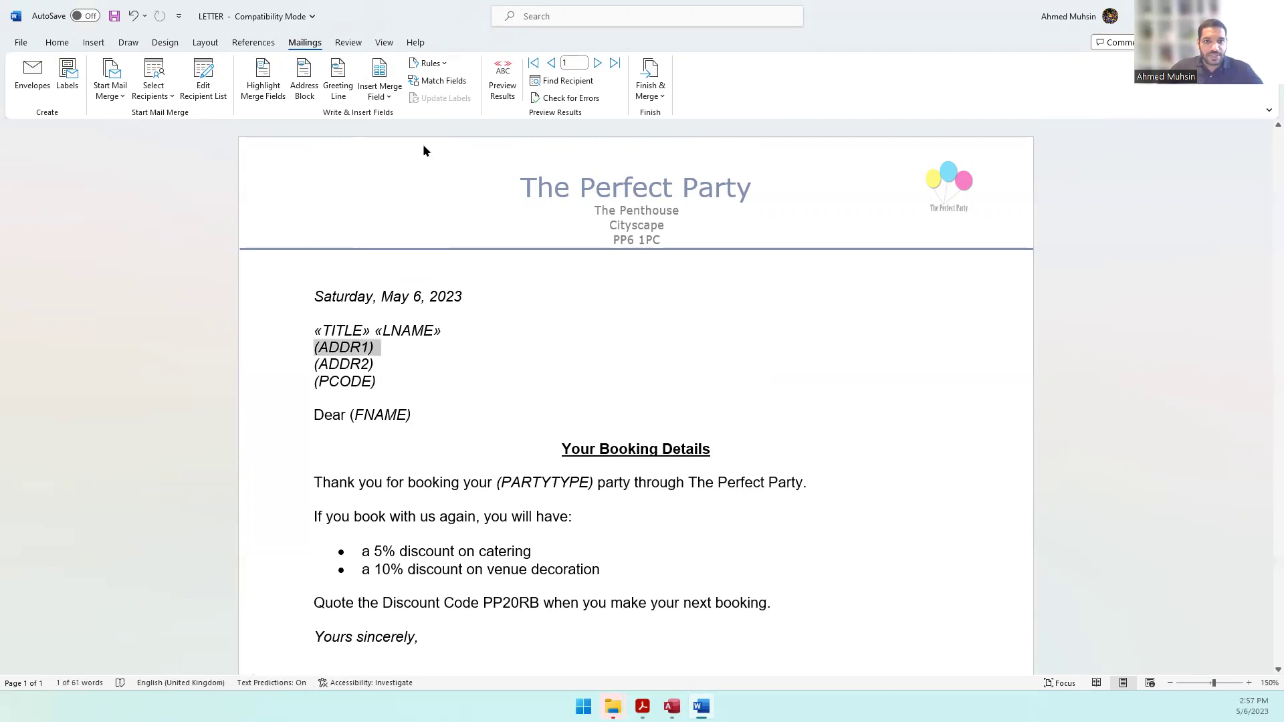
click(386, 102)
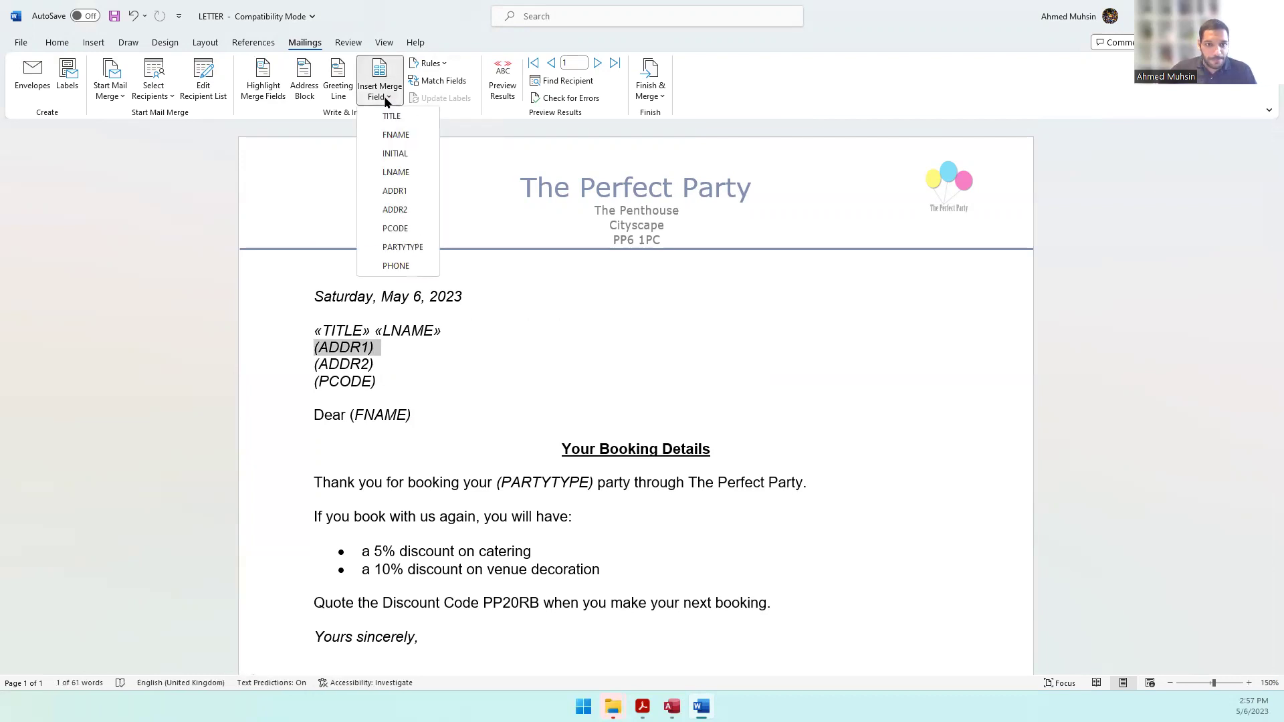
click(394, 194)
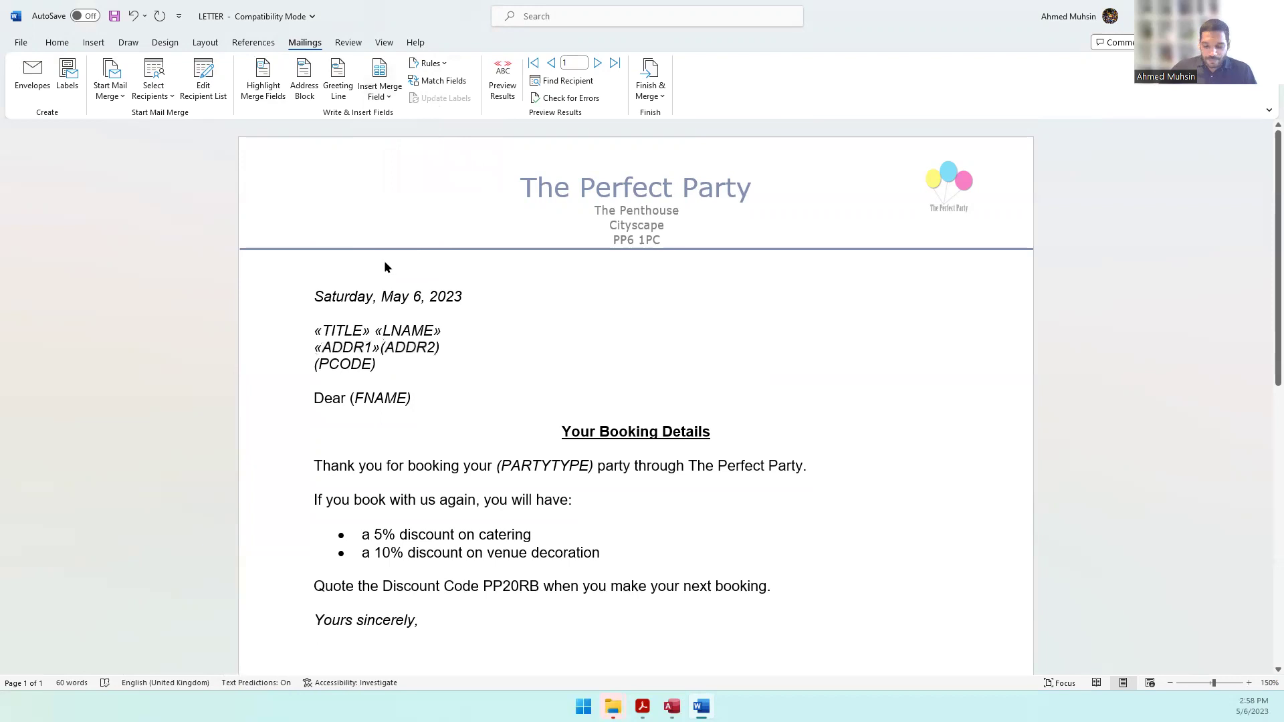
key(Return)
Replace the (ADDR2) and (PCODE) placeholders with the ADDR2 and PCODE merge fields, each on its own line.
key(shift+Down)
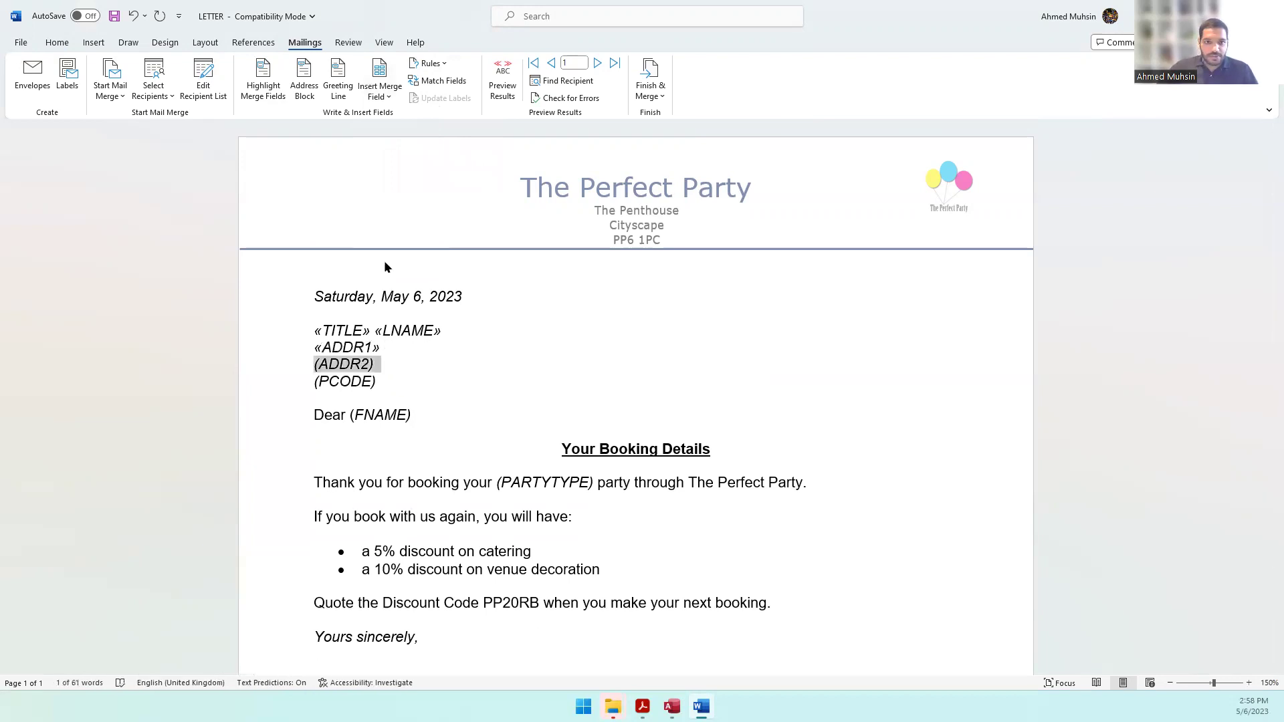
click(394, 95)
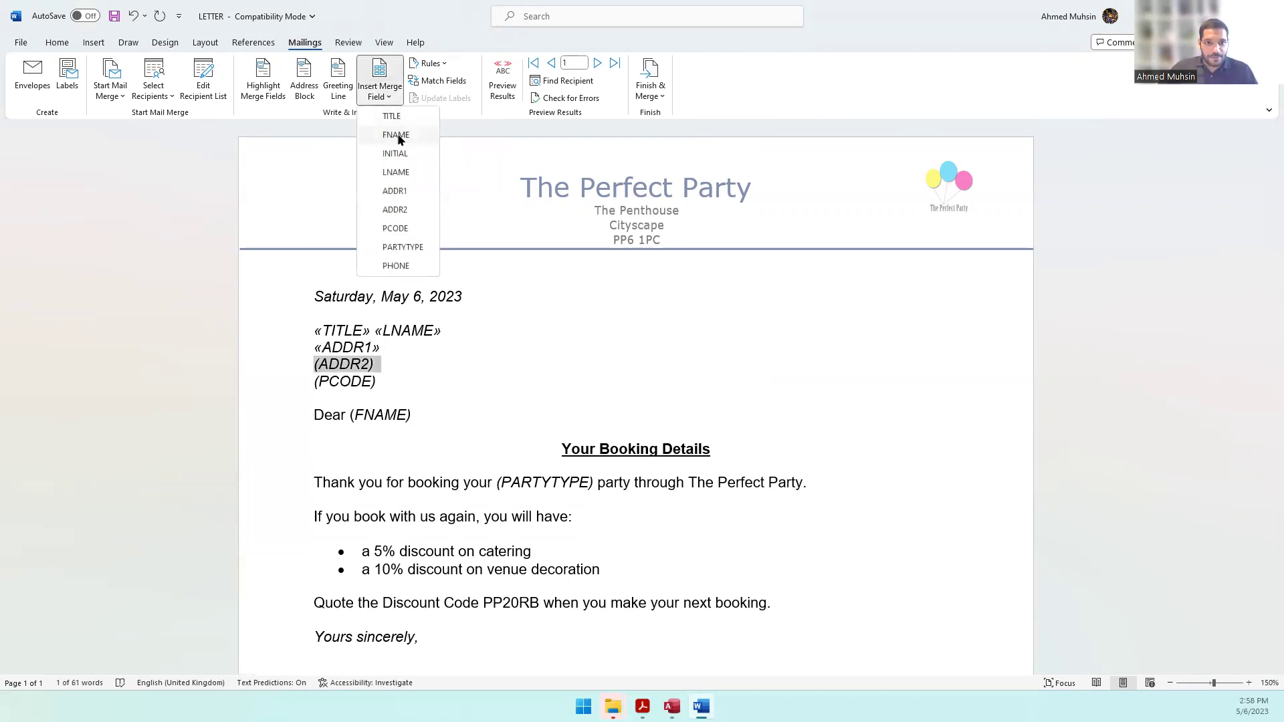
click(399, 206)
key(Return)
key(shift+Down)
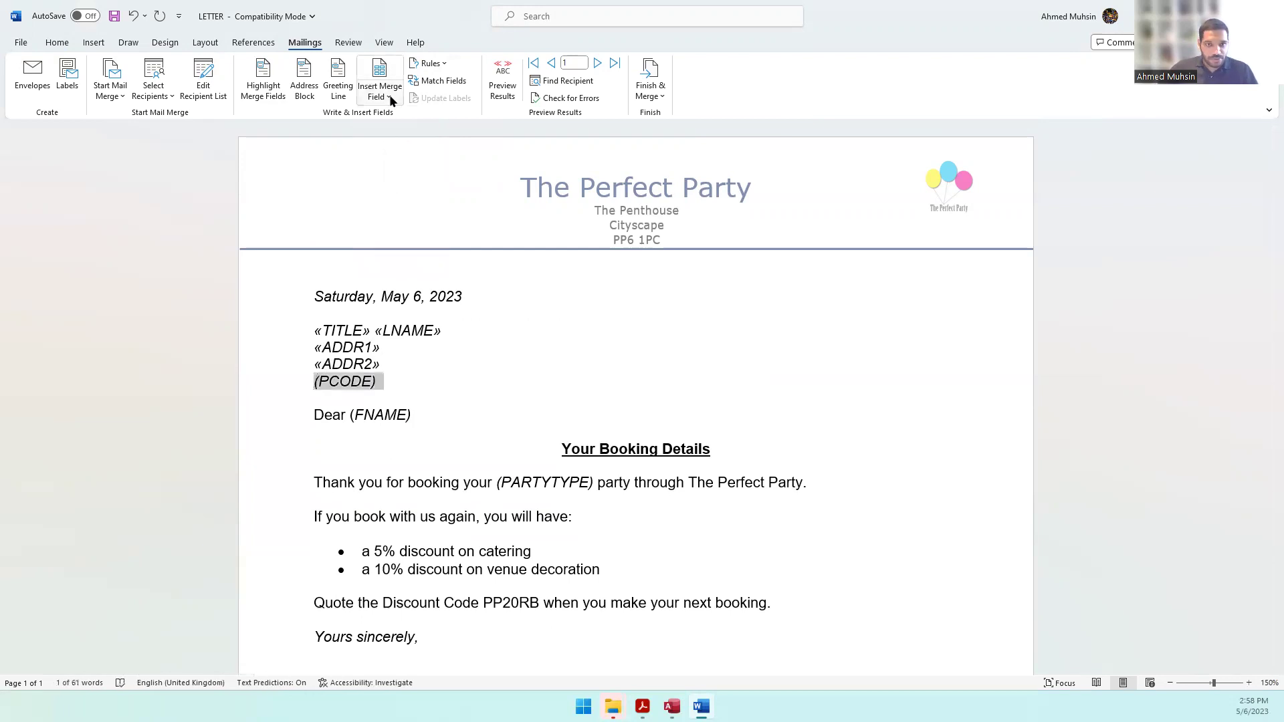
click(393, 99)
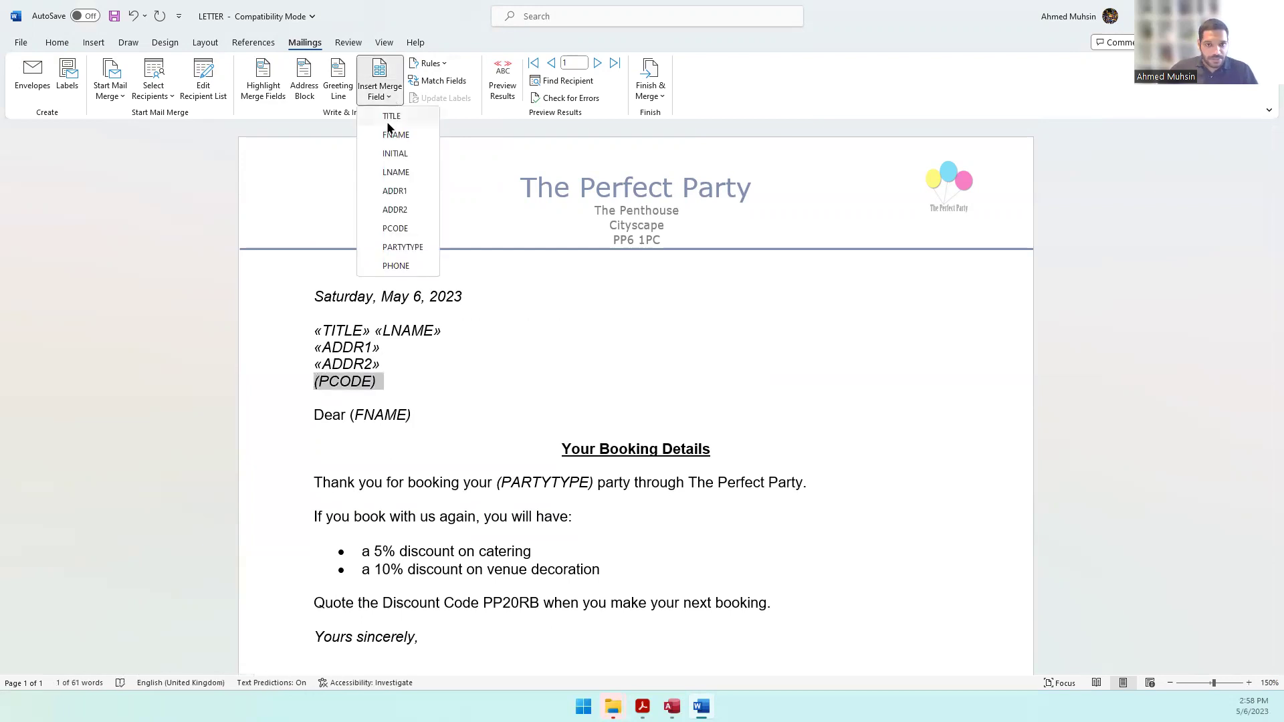
click(394, 229)
key(Return)
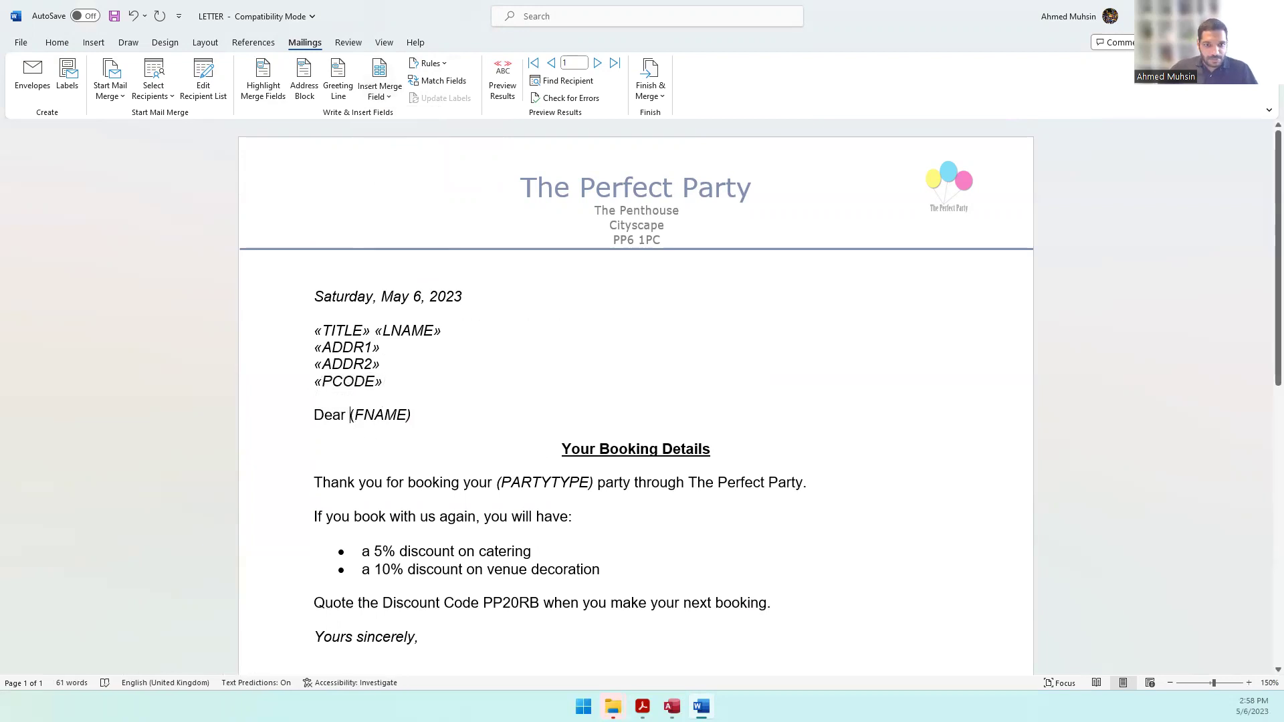
Replace the (FNAME) placeholder in the greeting after "Dear" with the FNAME merge field.
drag(350, 415, 411, 415)
click(397, 93)
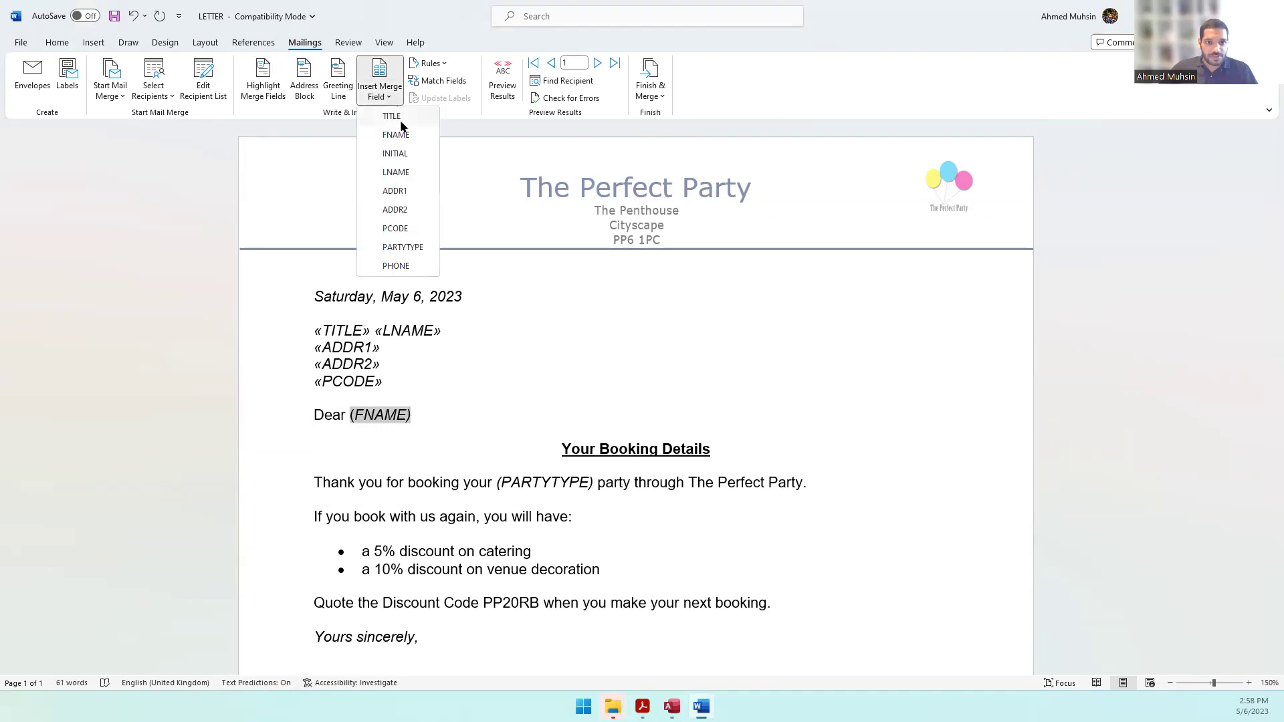
click(396, 135)
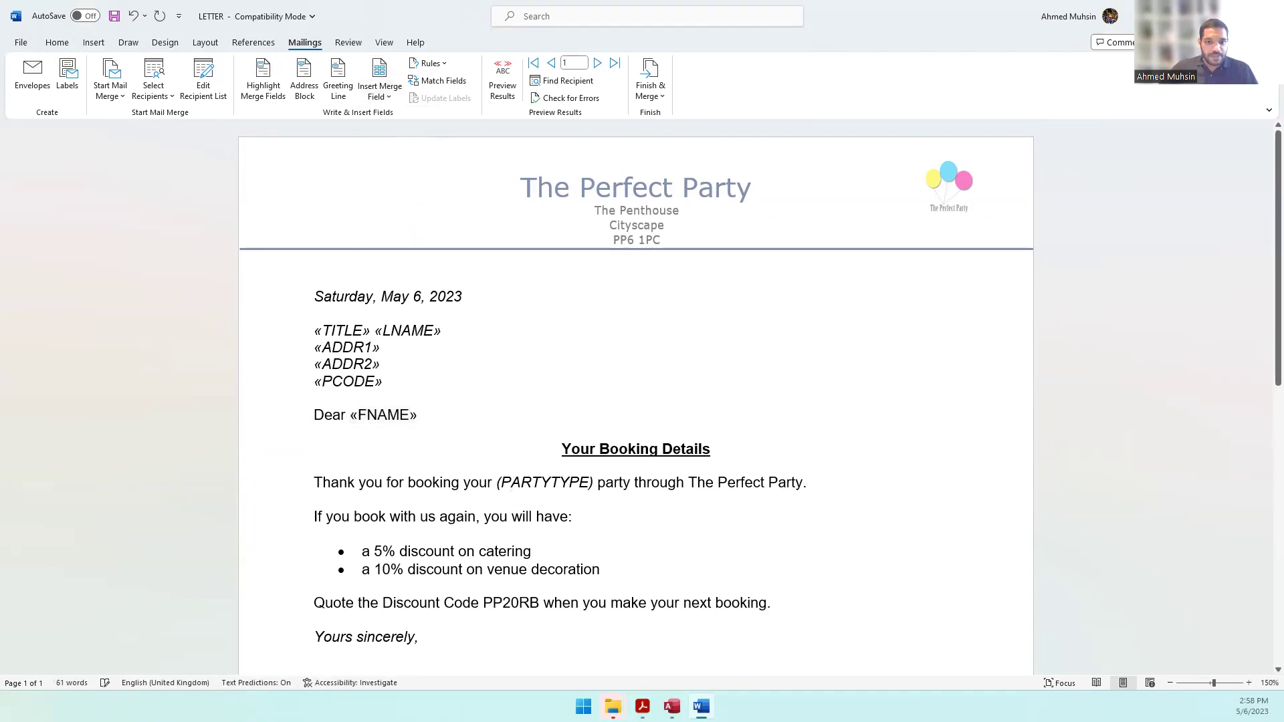
Replace the (PARTYTYPE) placeholder in the booking thank-you sentence with the PARTYTYPE merge field, and check the rest of the letter.
key(shift+Right)
key(shift+Right)
key(shift+Right)
key(shift+Right)
key(shift+Right)
key(shift+Right)
key(shift+Right)
key(shift+Right)
key(shift+Right)
key(shift+Right)
key(shift+Right)
key(shift+Right)
key(shift+Right)
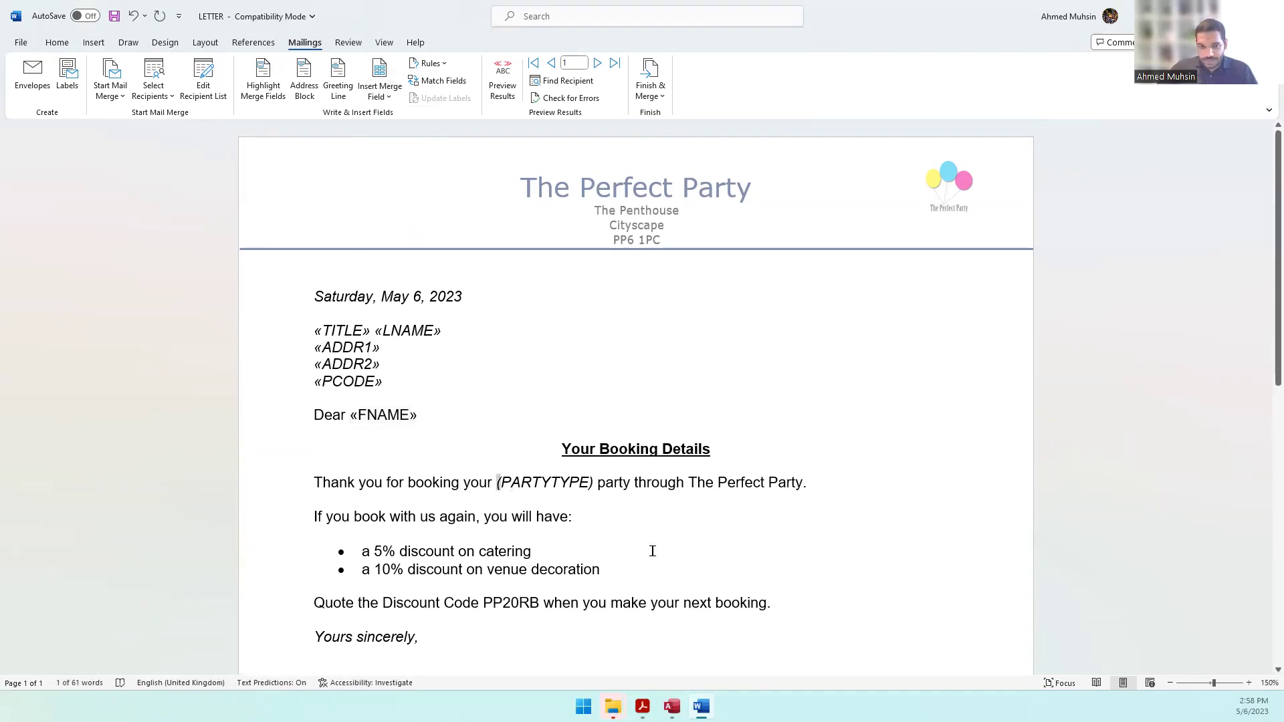
key(shift+Left)
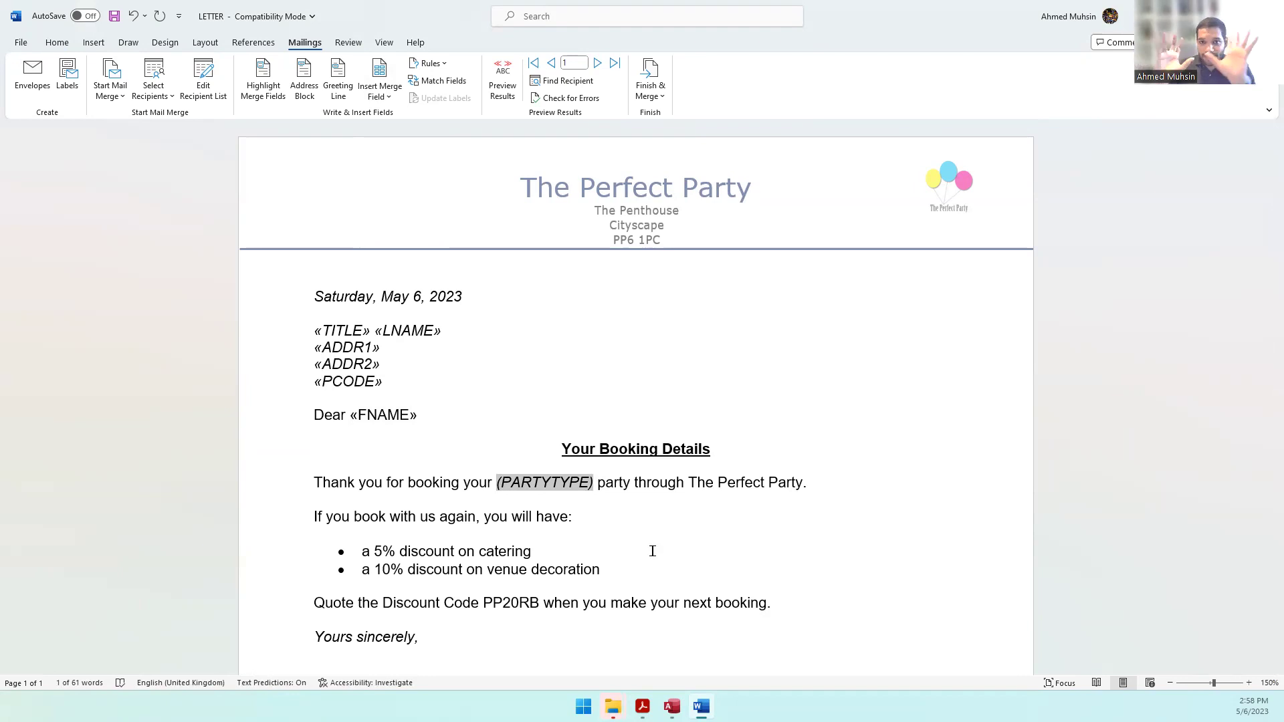
click(377, 95)
click(411, 248)
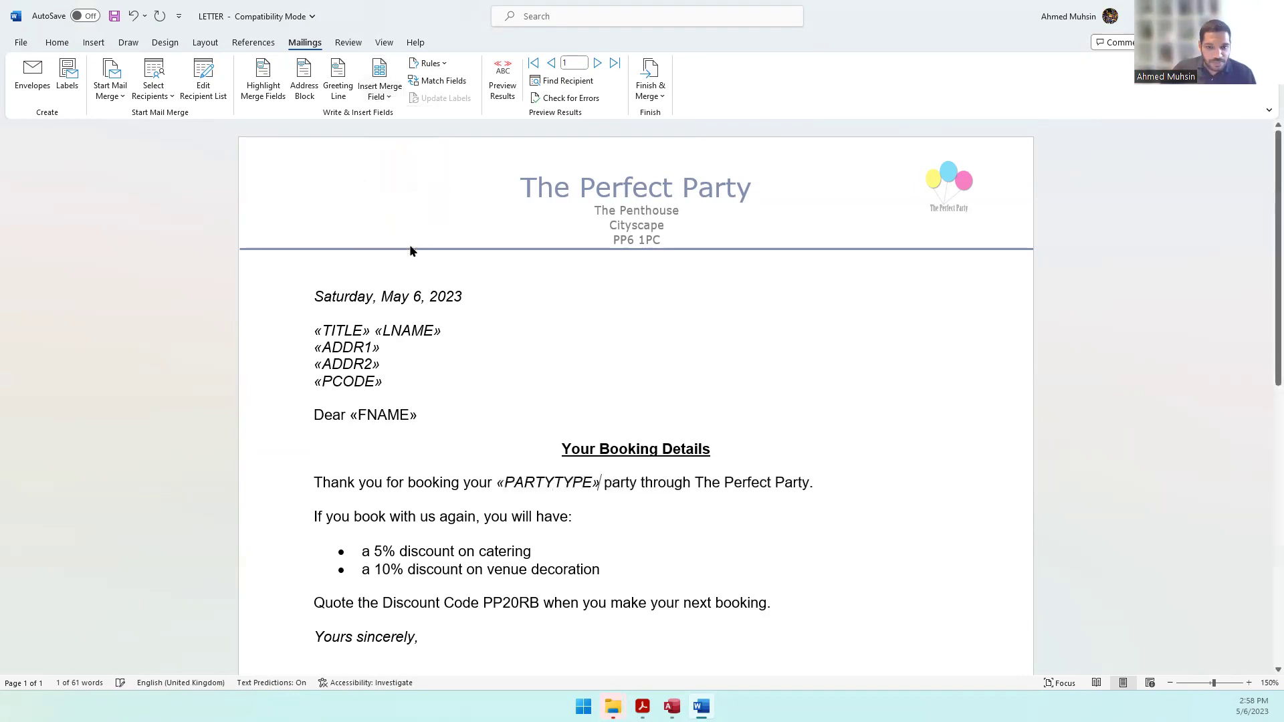
scroll(409, 254, down, 5)
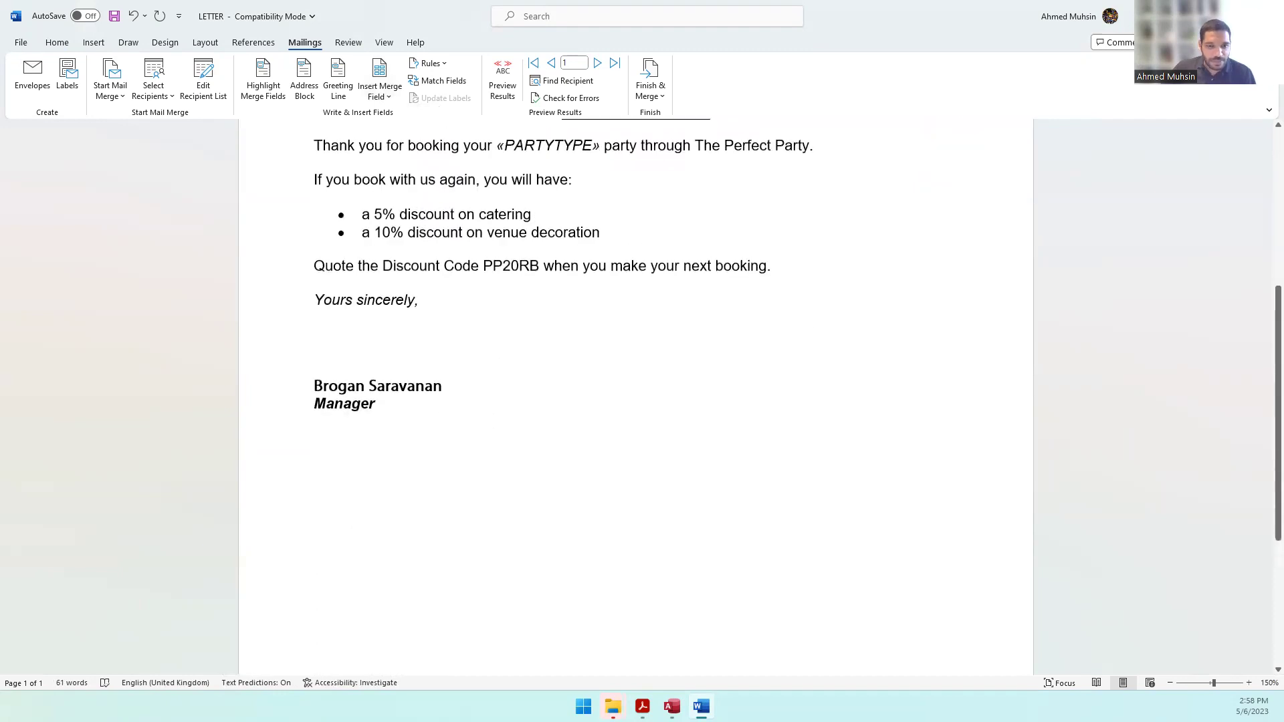
Preview the letter with the recipients' data filled into the merge fields.
scroll(479, 393, up, 3)
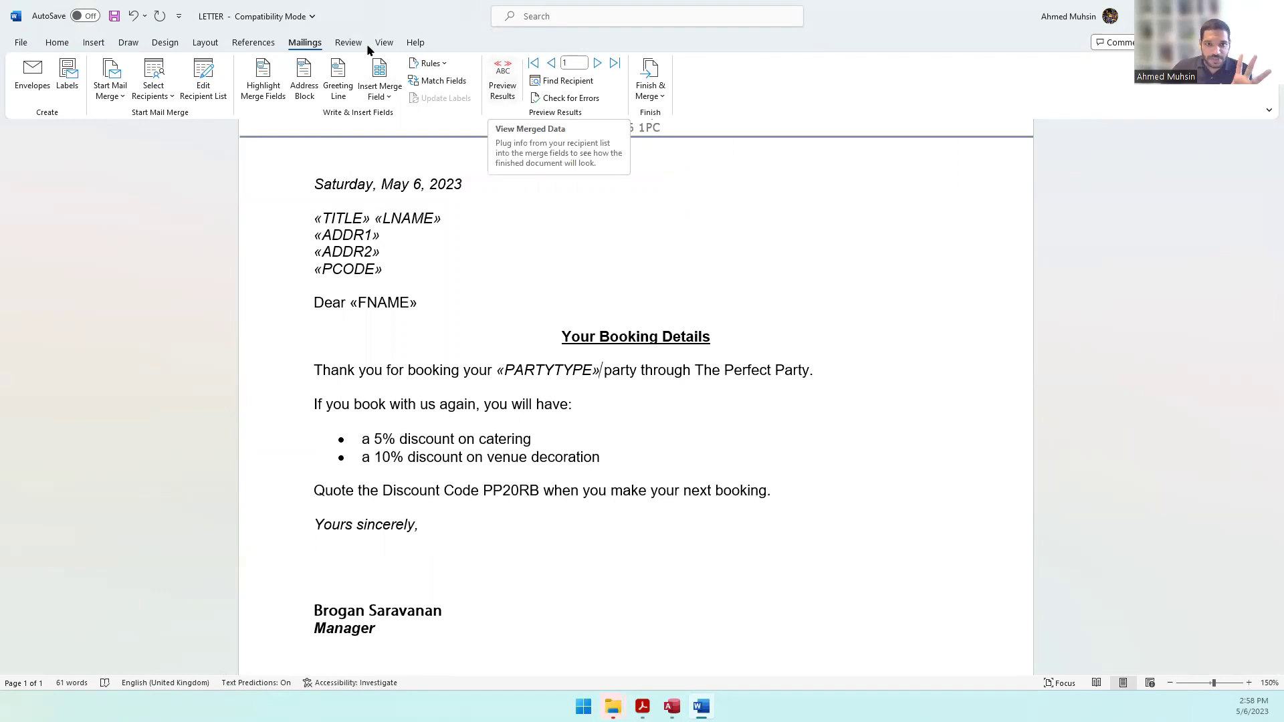
click(503, 85)
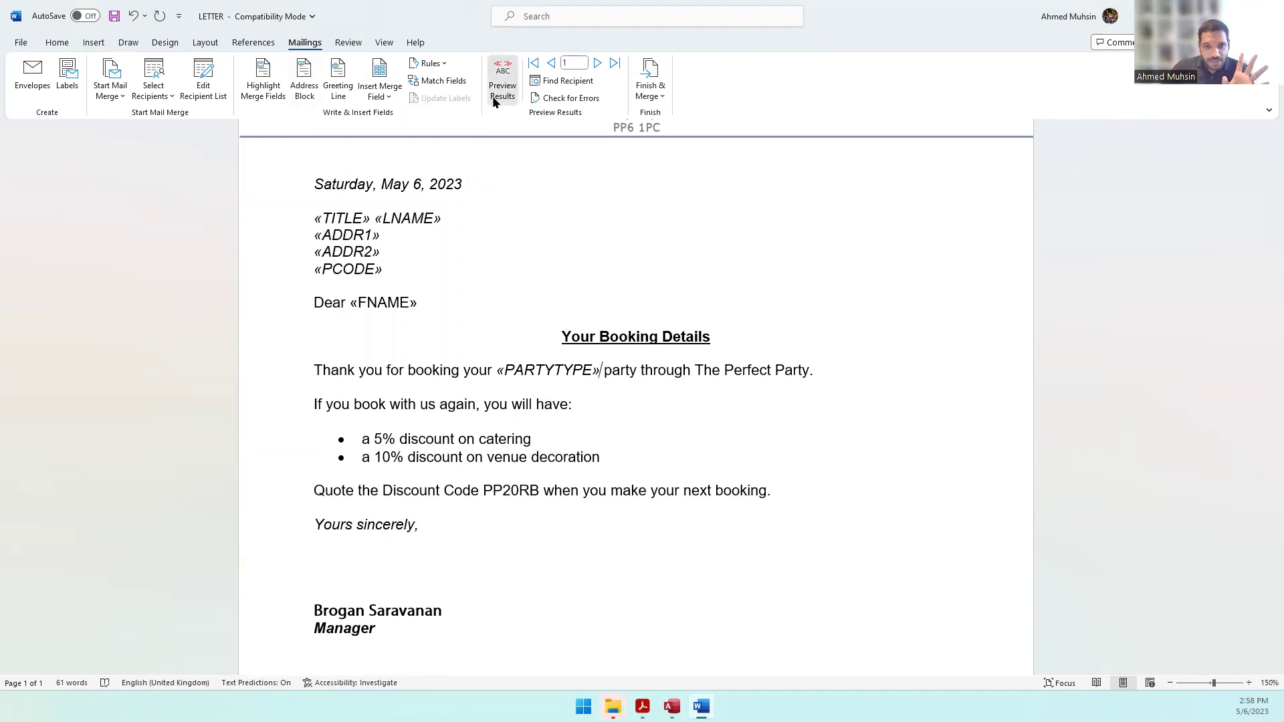
scroll(665, 289, up, 1)
scroll(667, 289, down, 1)
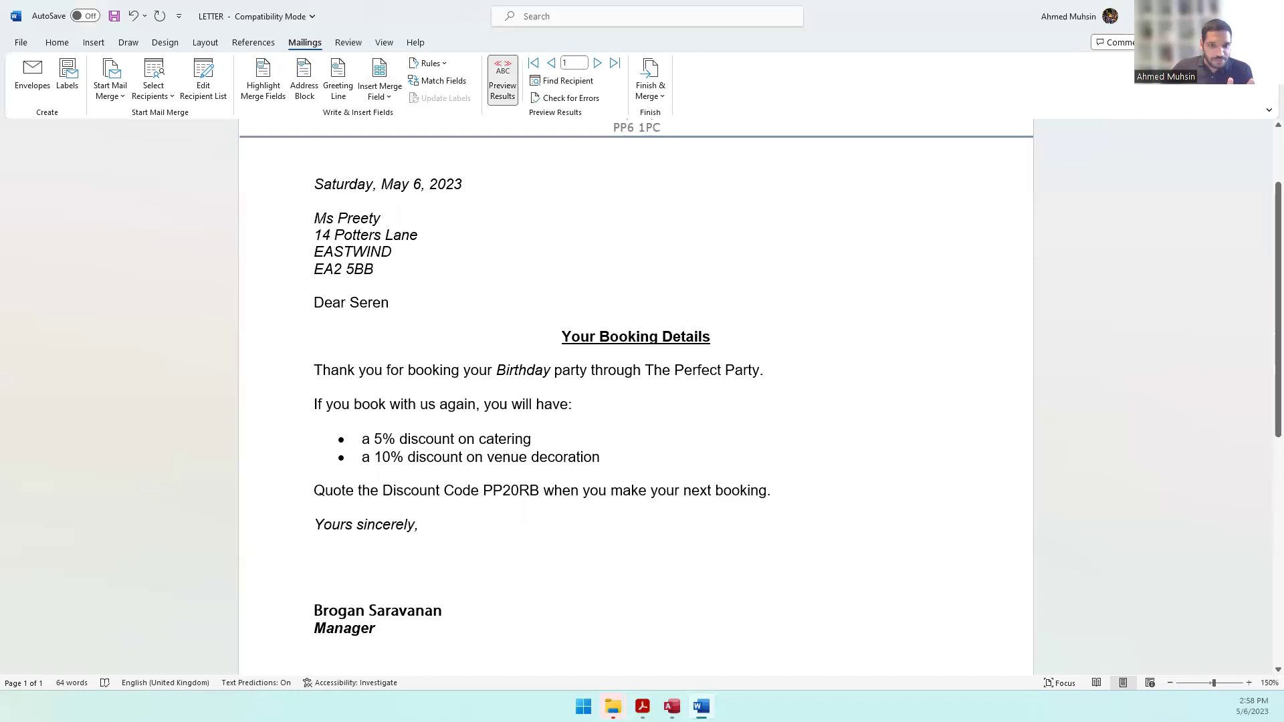
Remove italics from the date and address block, the party type in the thank-you sentence, and the "Yours sincerely," line.
drag(315, 182, 402, 267)
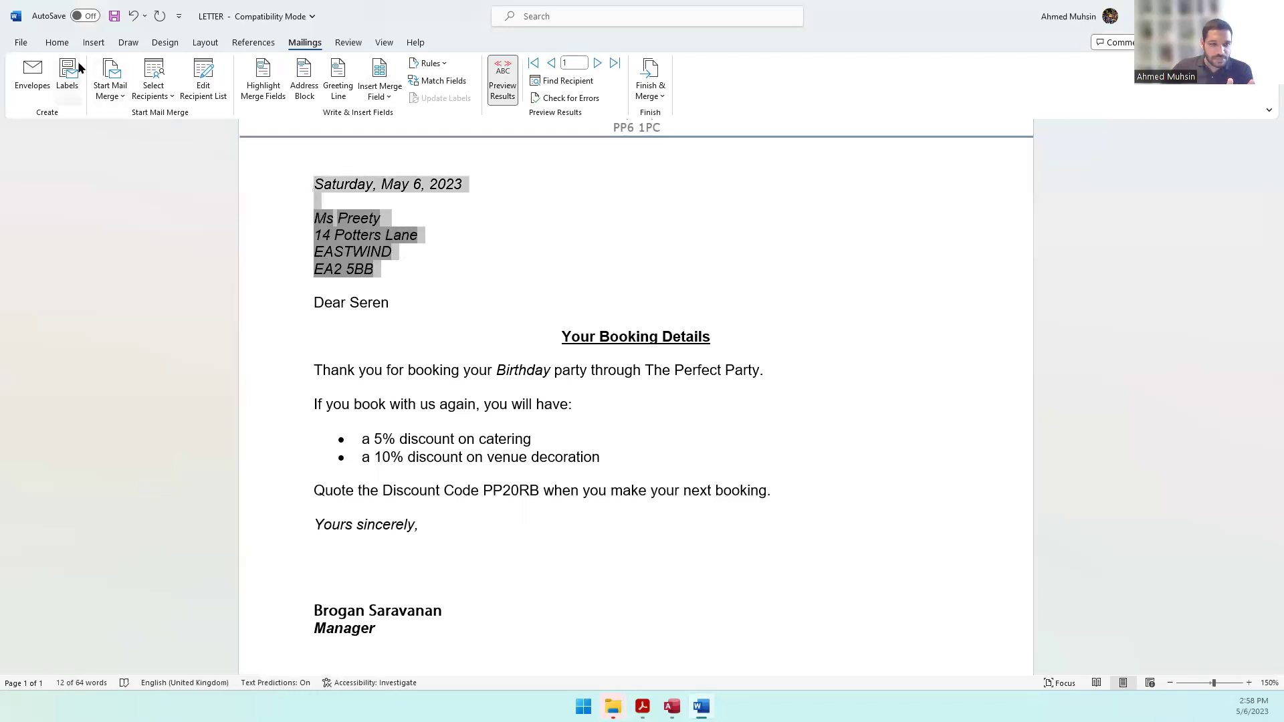
click(65, 42)
click(153, 89)
click(527, 370)
double_click(527, 370)
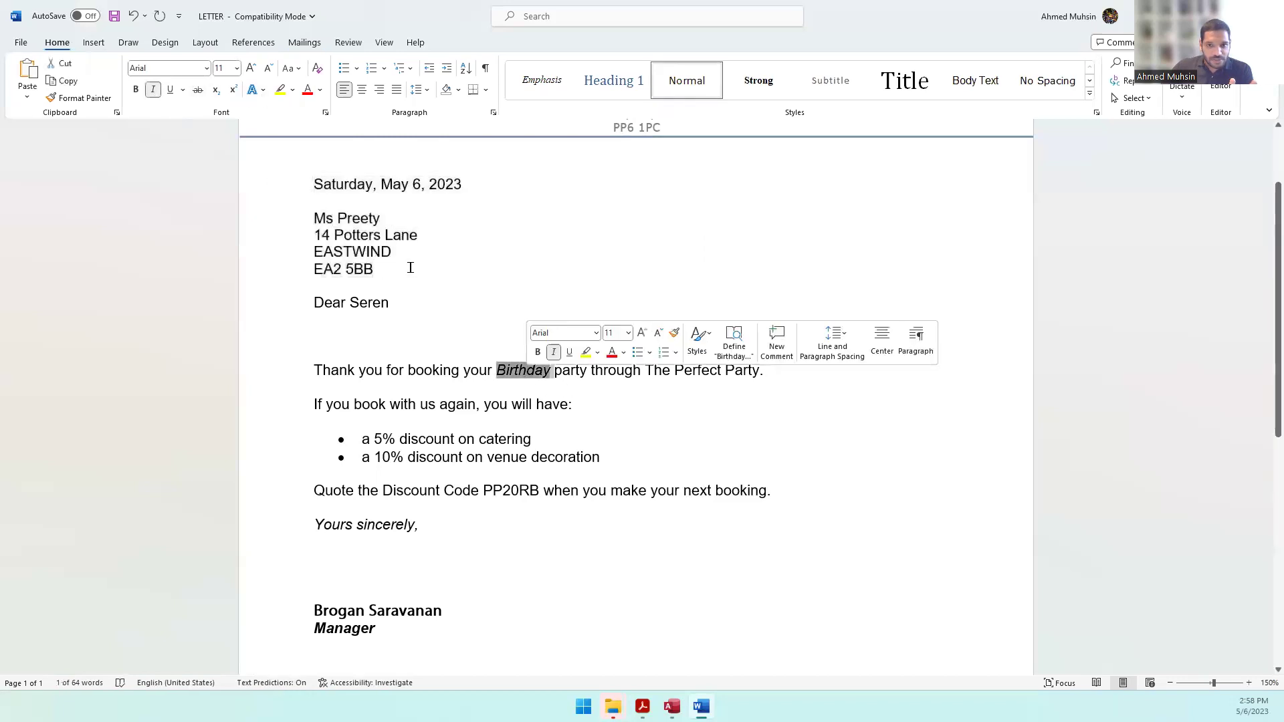
click(153, 91)
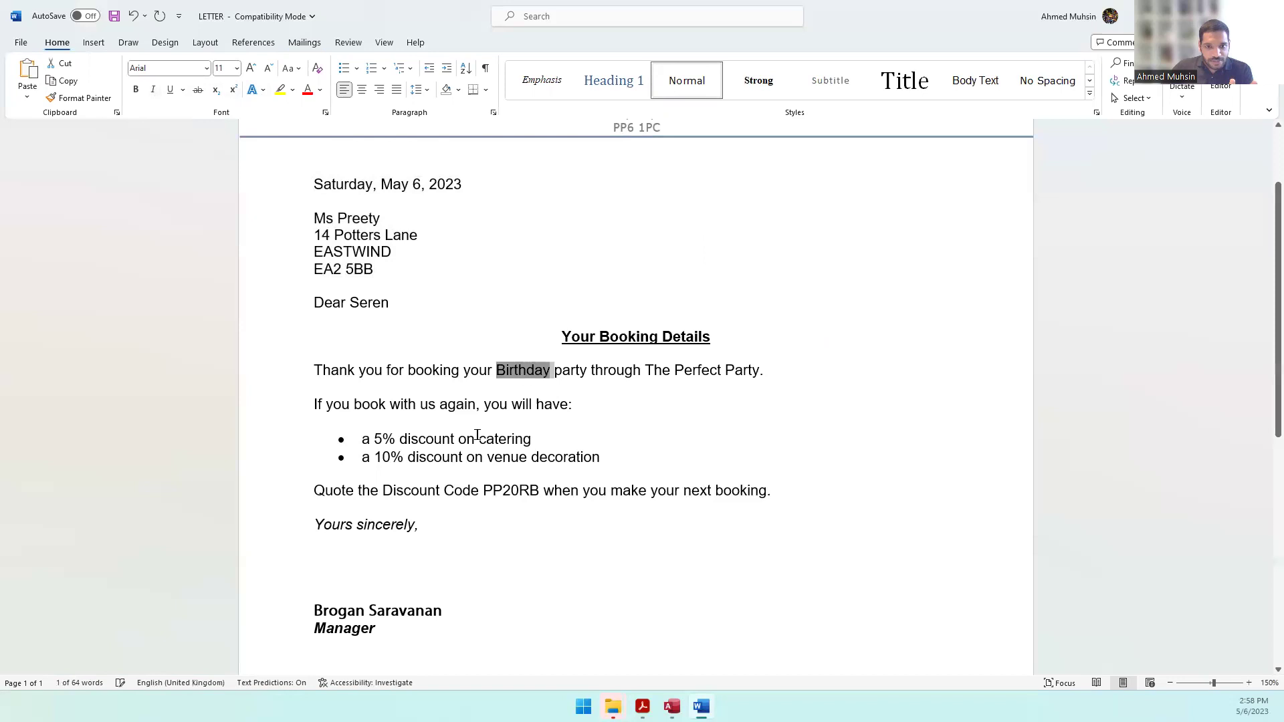
triple_click(314, 532)
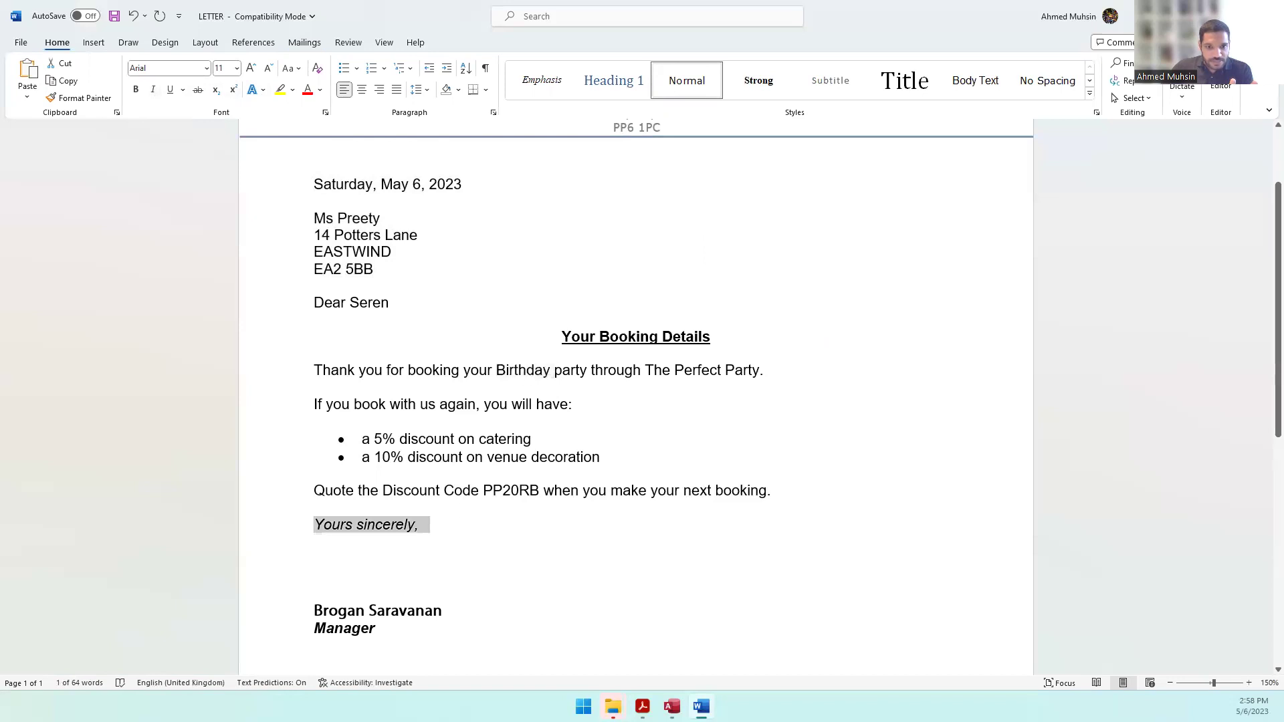
click(153, 89)
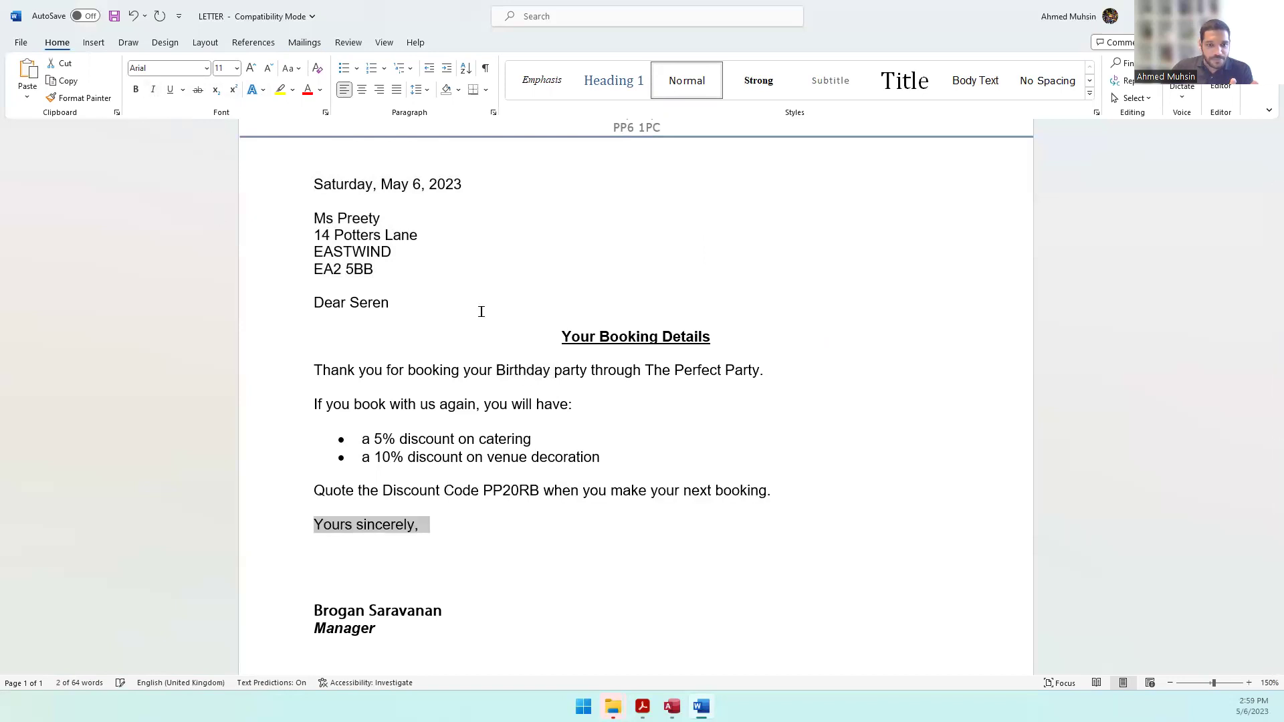
Add a comma after the first name in the greeting and turn off the results preview to show the merge fields.
click(406, 316)
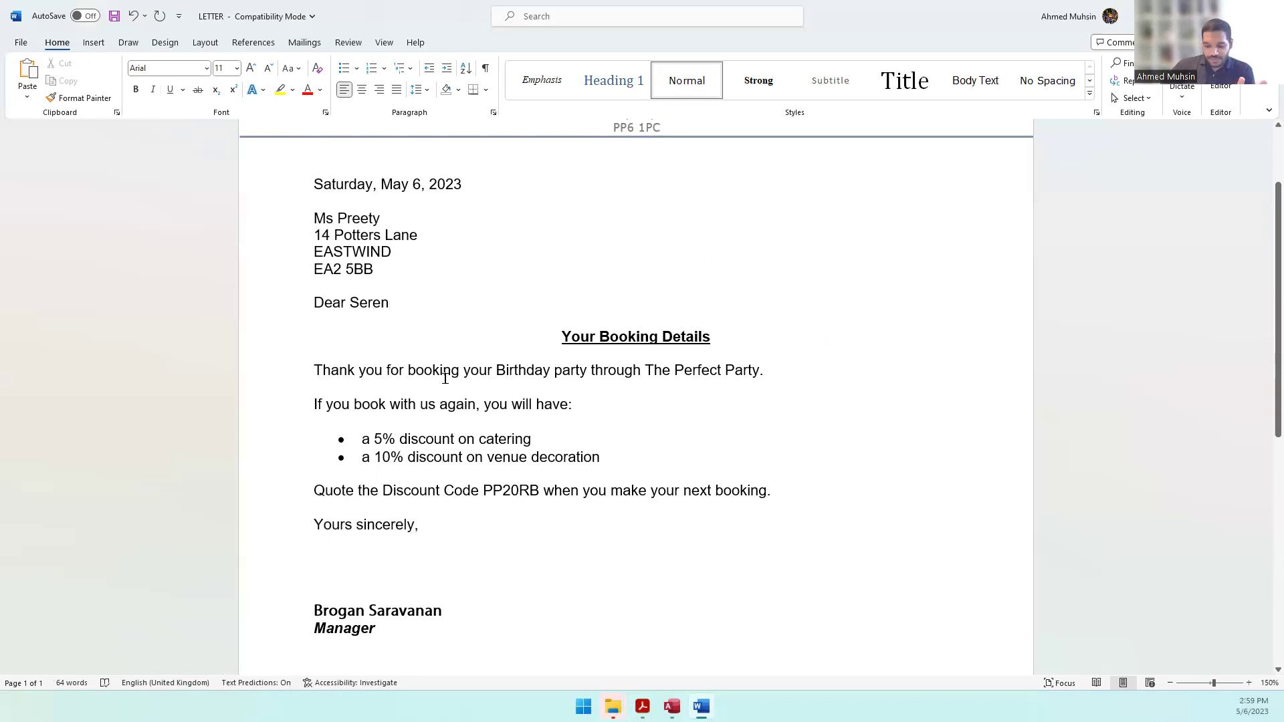
text(,)
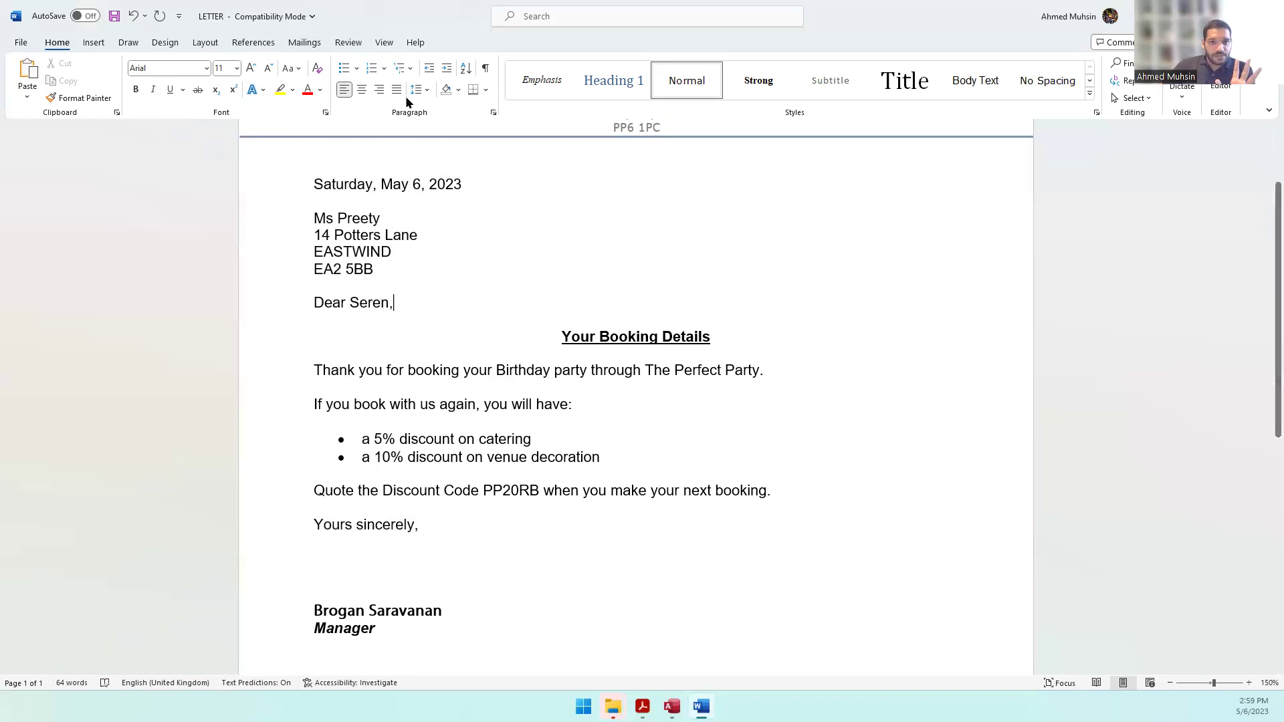
click(307, 43)
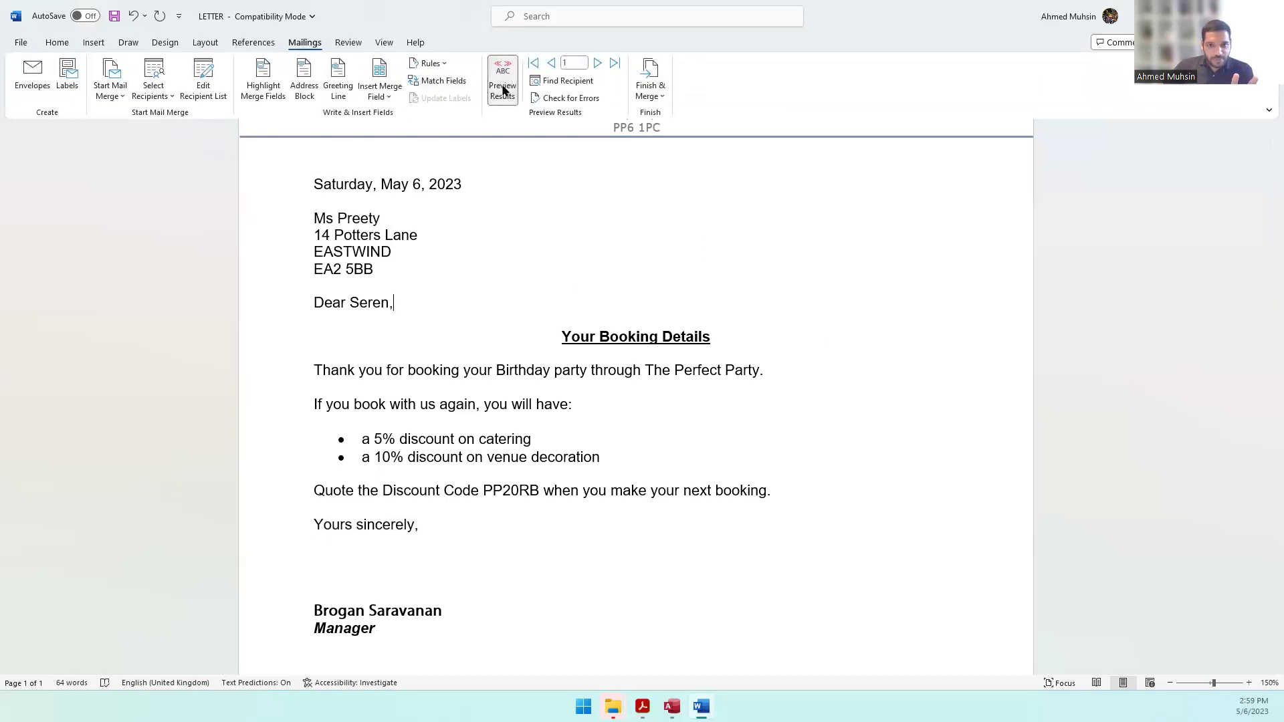
click(503, 90)
scroll(636, 424, down, 2)
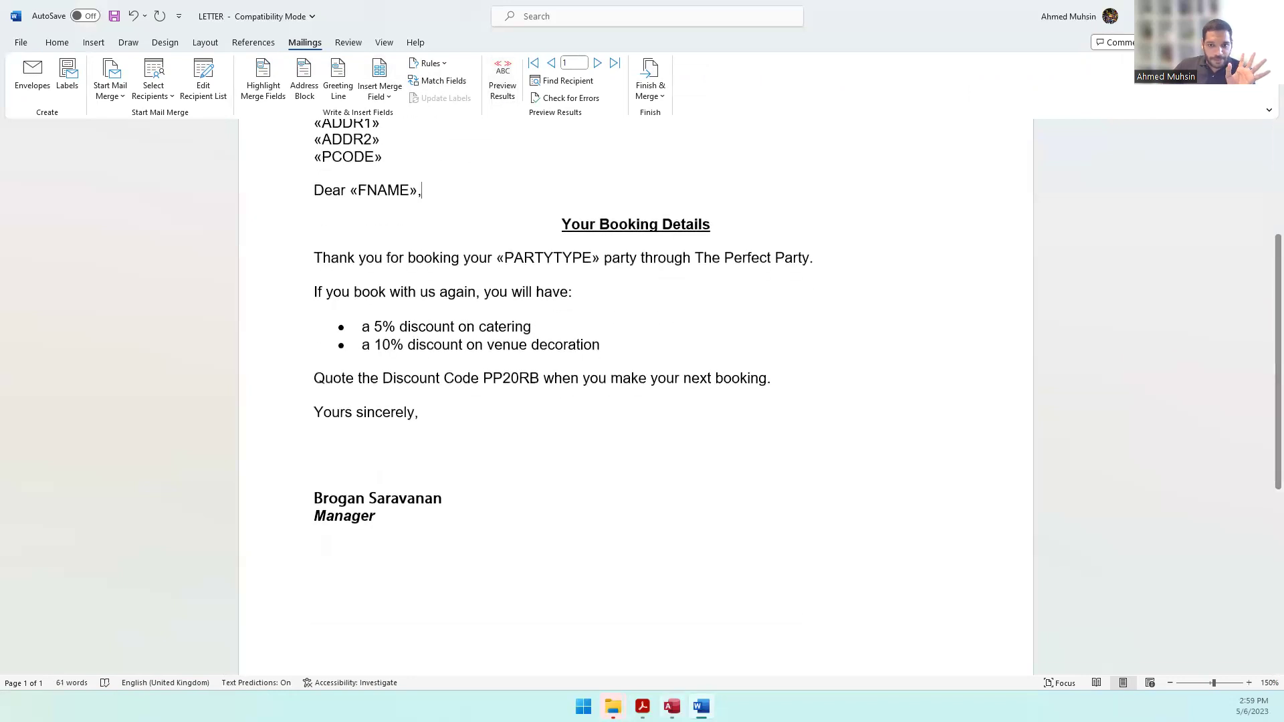
Check the resave instruction in the question paper PDF, and resave LETTER in Word showing its merge fields.
click(643, 707)
drag(387, 587, 573, 586)
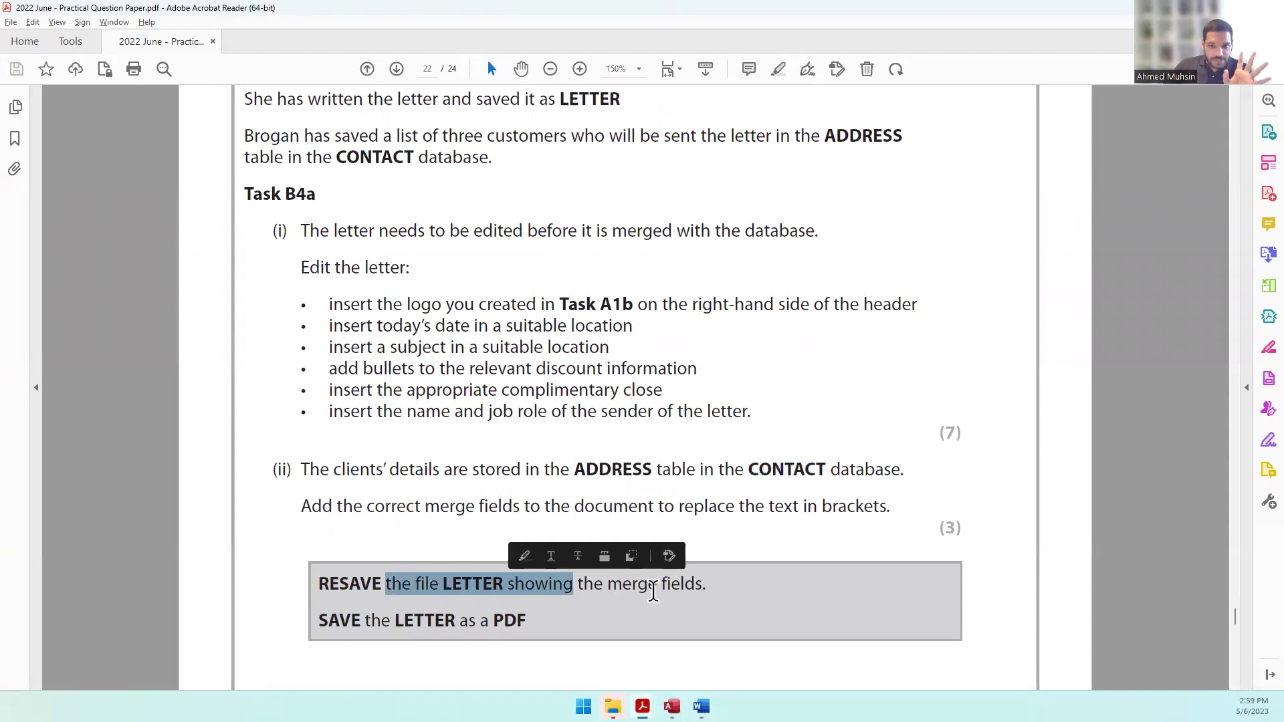
click(702, 707)
click(115, 20)
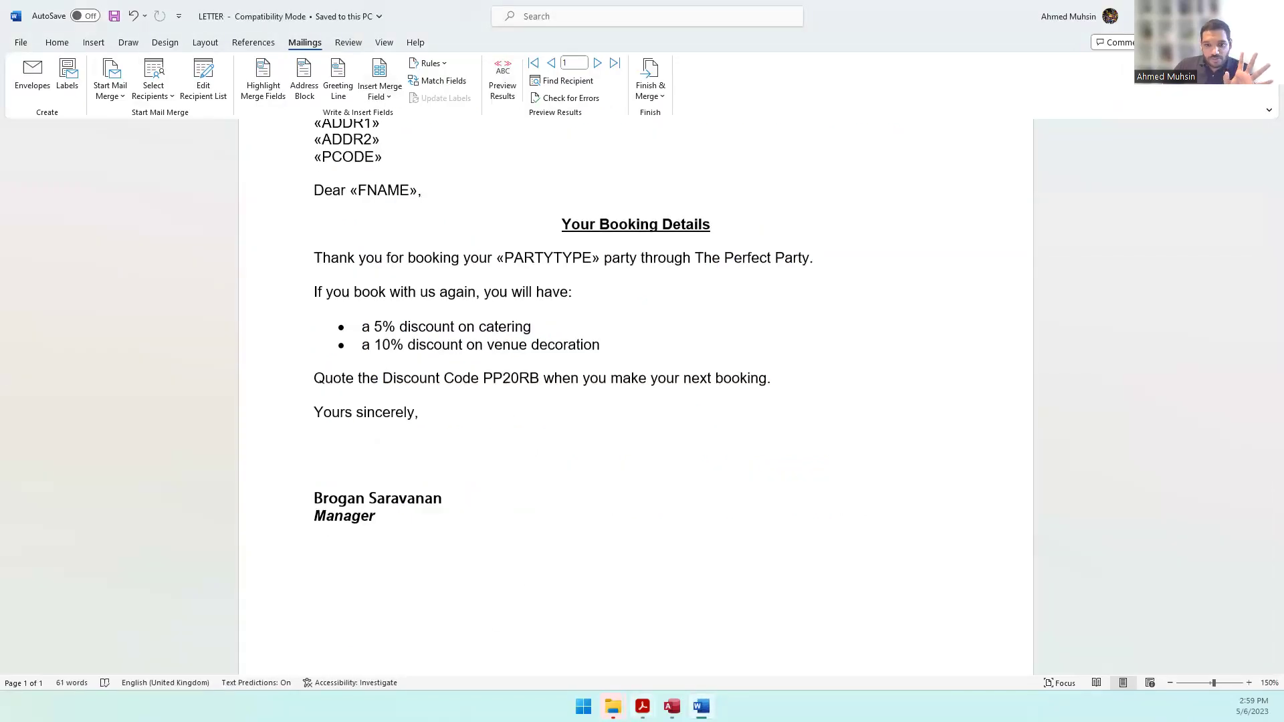
Check the PDF requirement in the question paper and save the letter as a PDF named LETTER in the 2022 Practical Paper folder.
key(alt+Tab)
drag(394, 621, 537, 621)
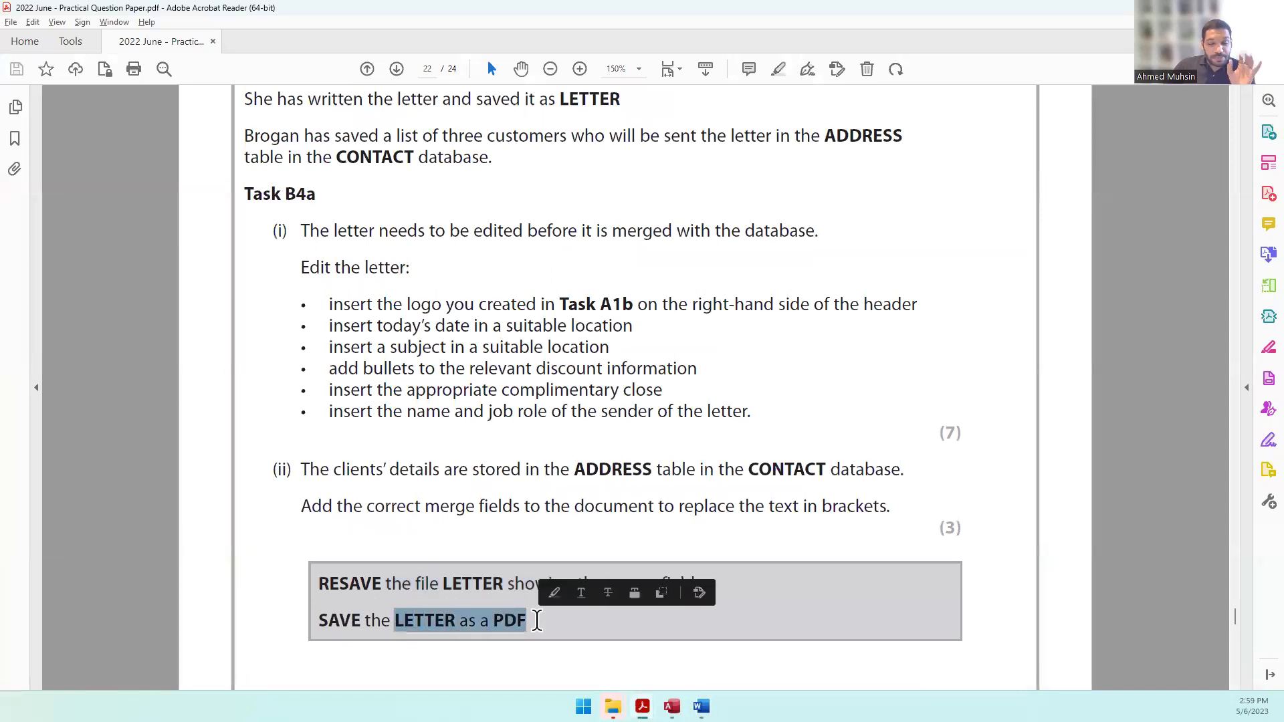
key(alt+Tab)
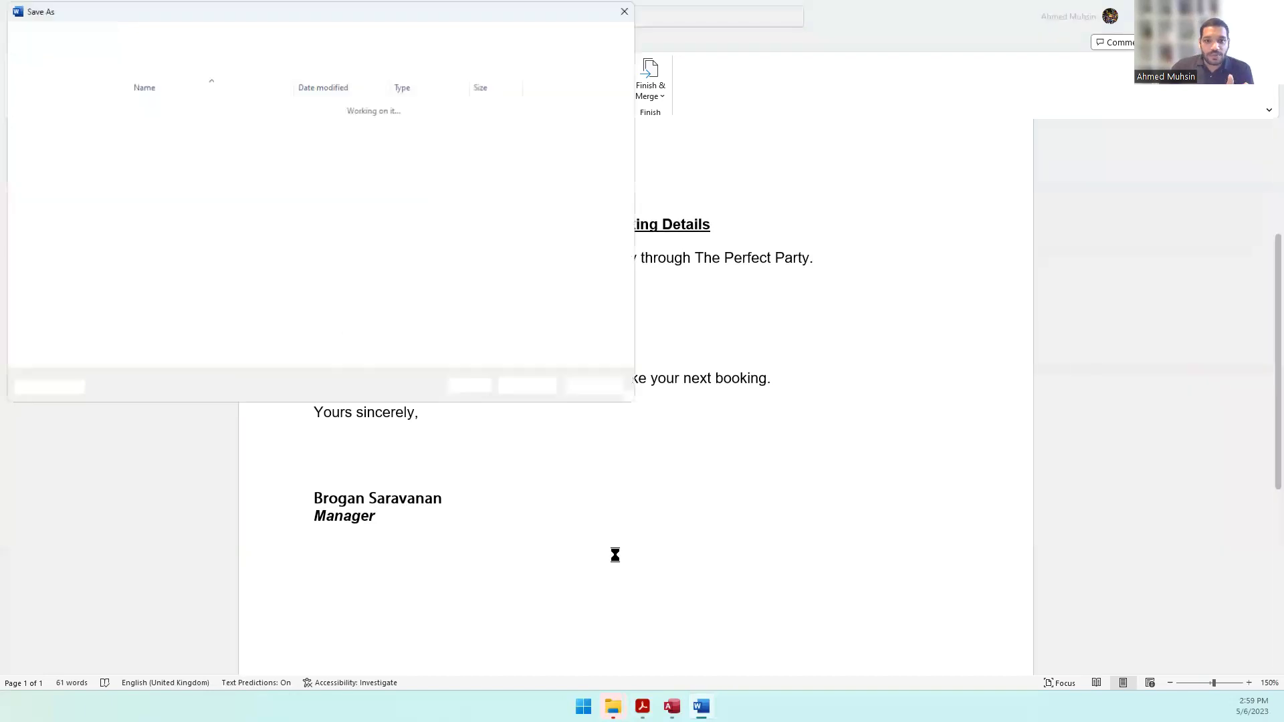
click(158, 288)
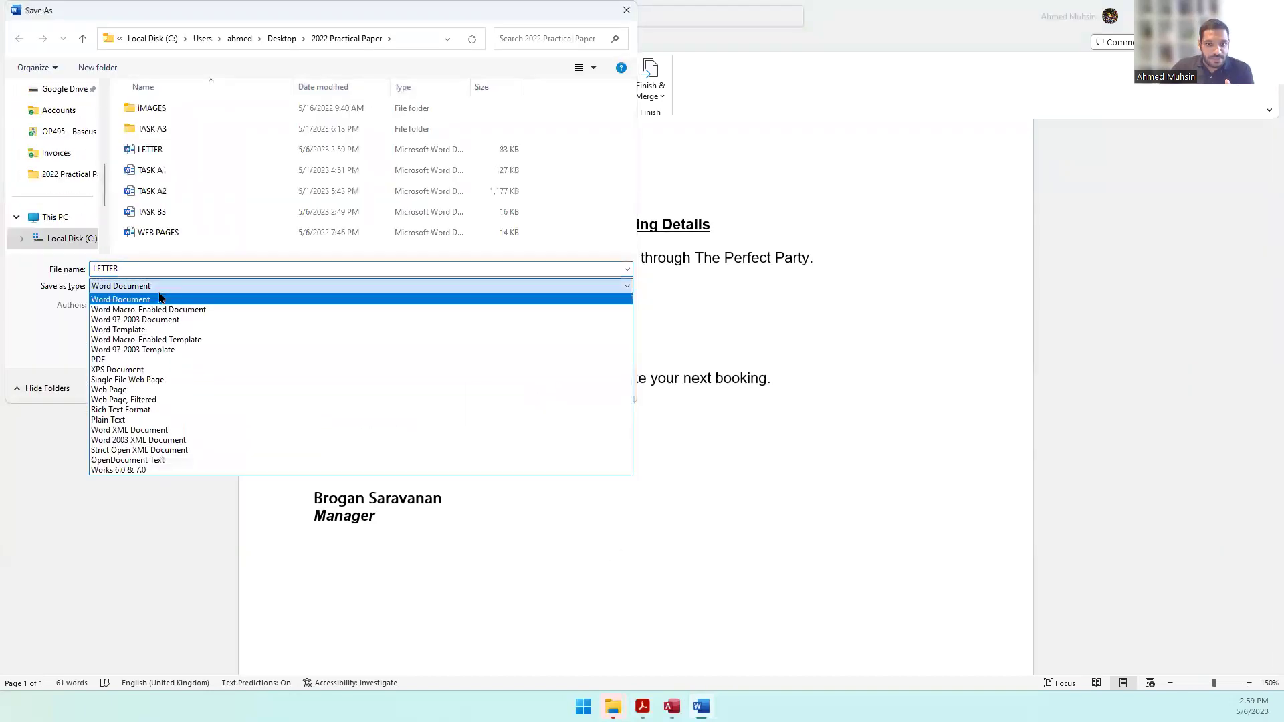
click(133, 361)
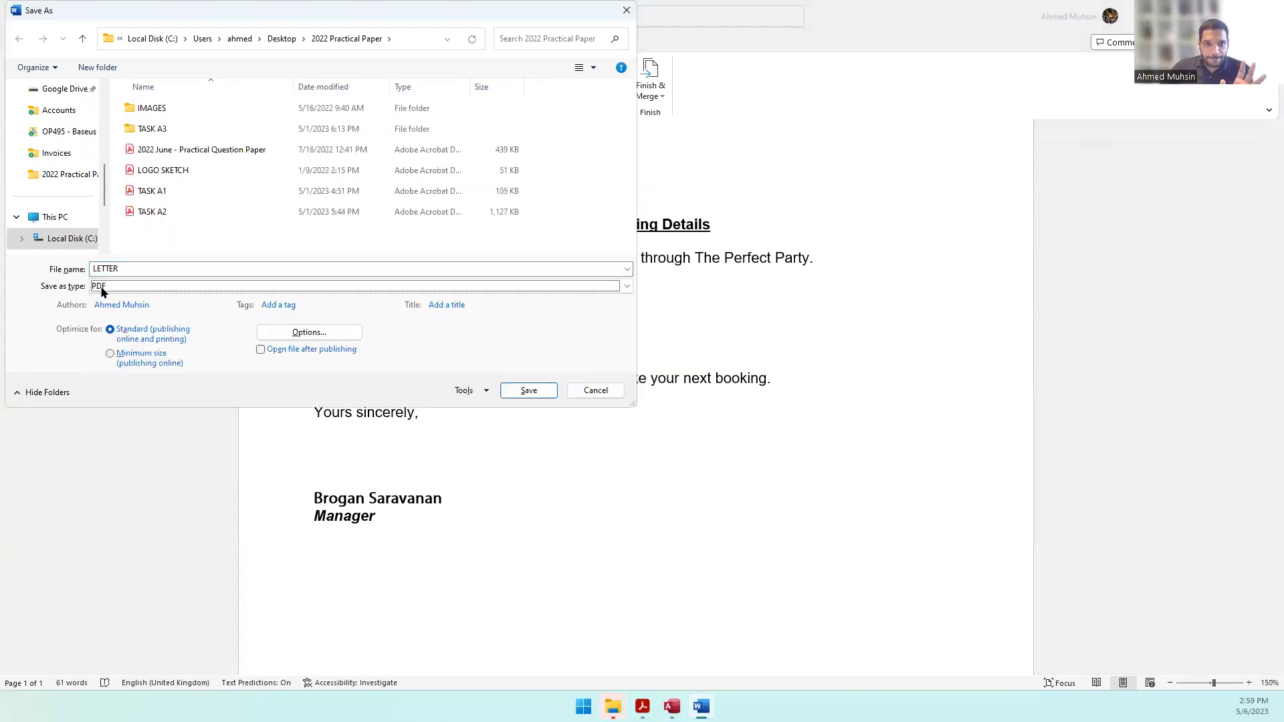
click(522, 393)
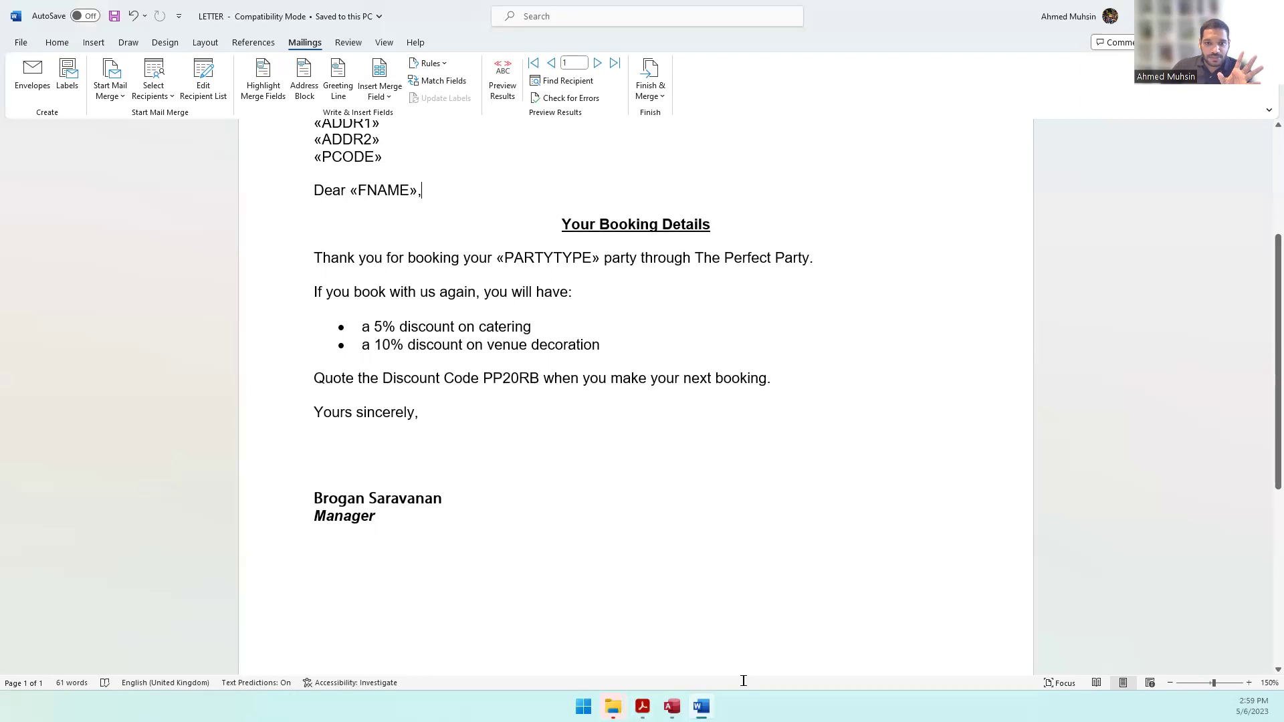
Read part (iii) of Task B4a in the question paper and merge all records into a new document of individual letters.
key(alt+Tab)
scroll(626, 436, down, 10)
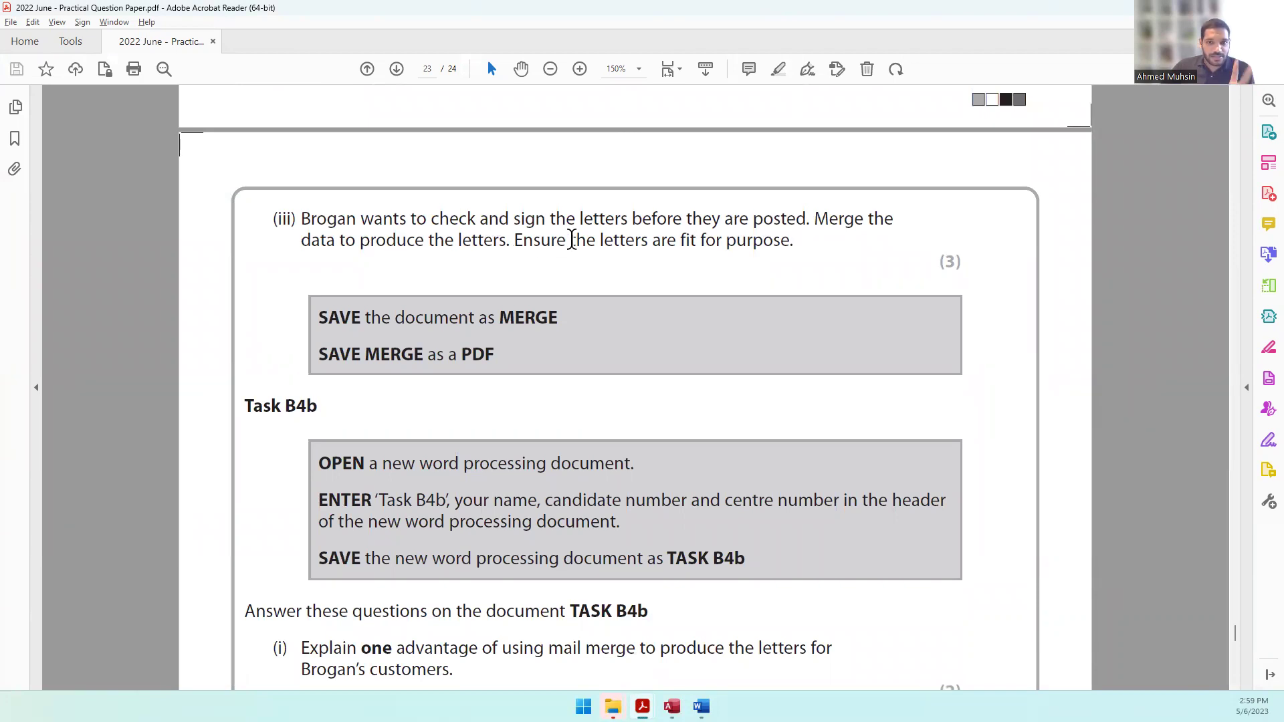
drag(585, 239, 783, 251)
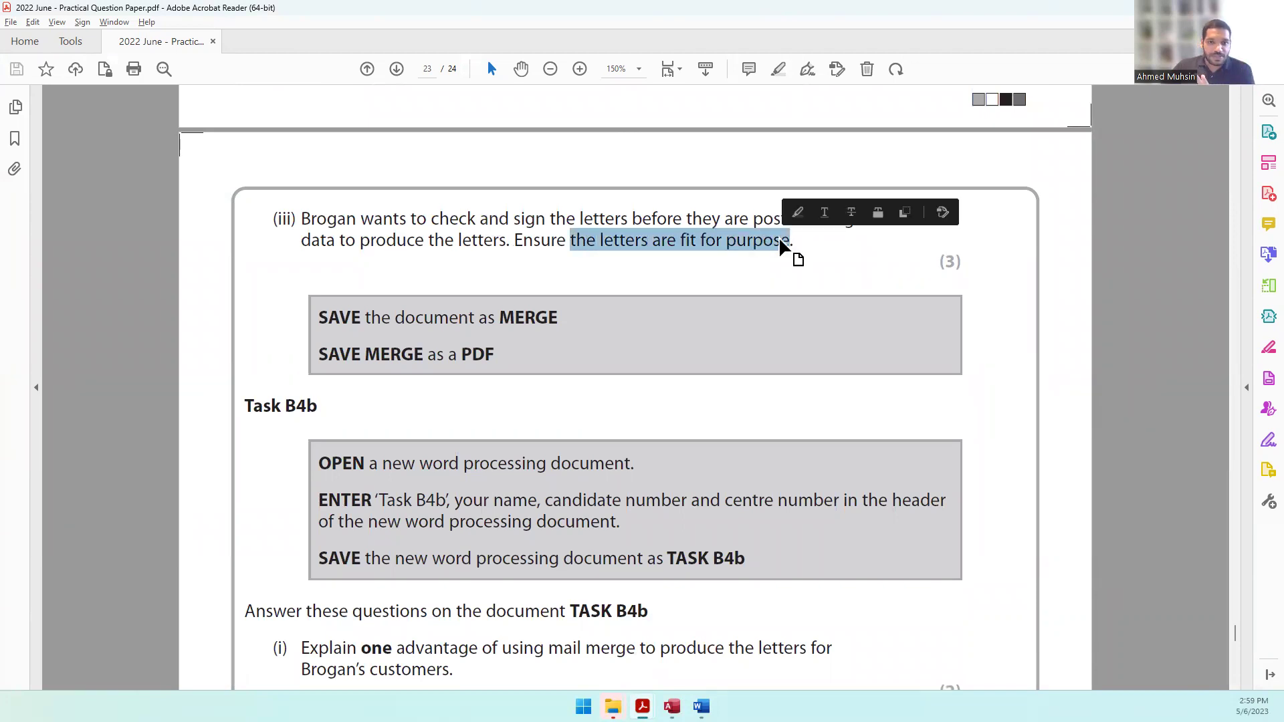
key(alt+Tab)
scroll(652, 382, up, 3)
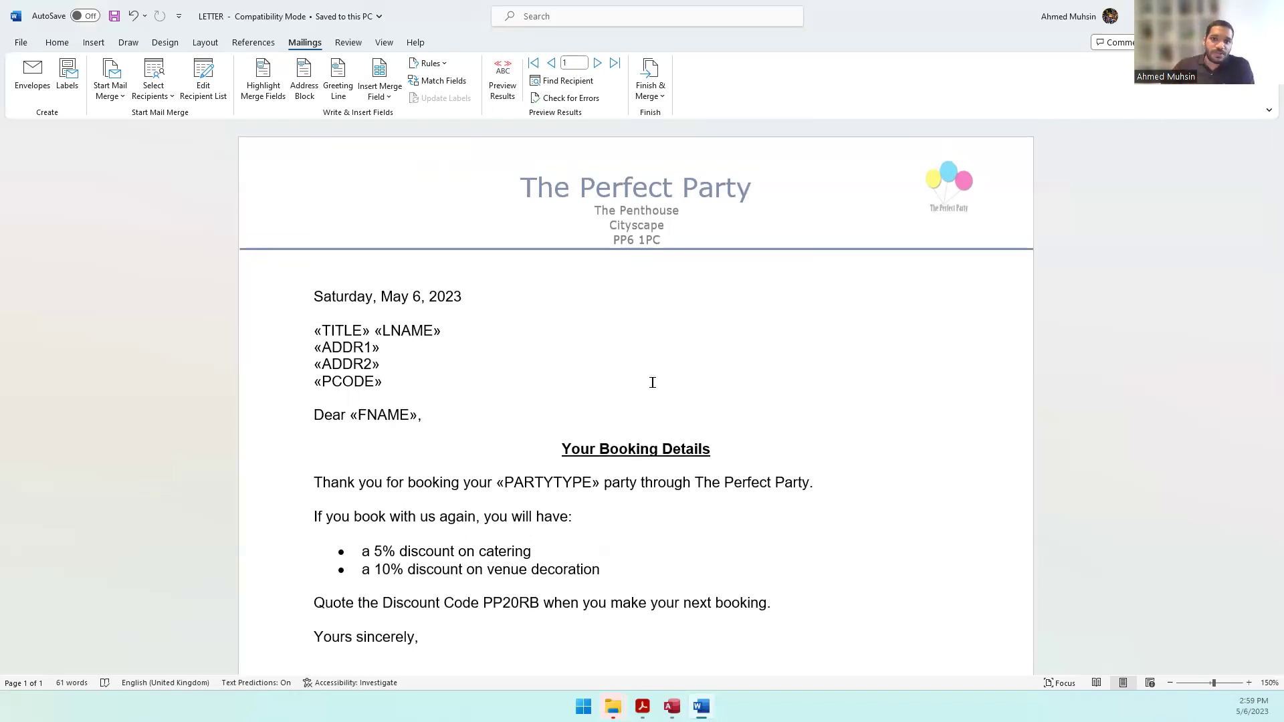
click(650, 97)
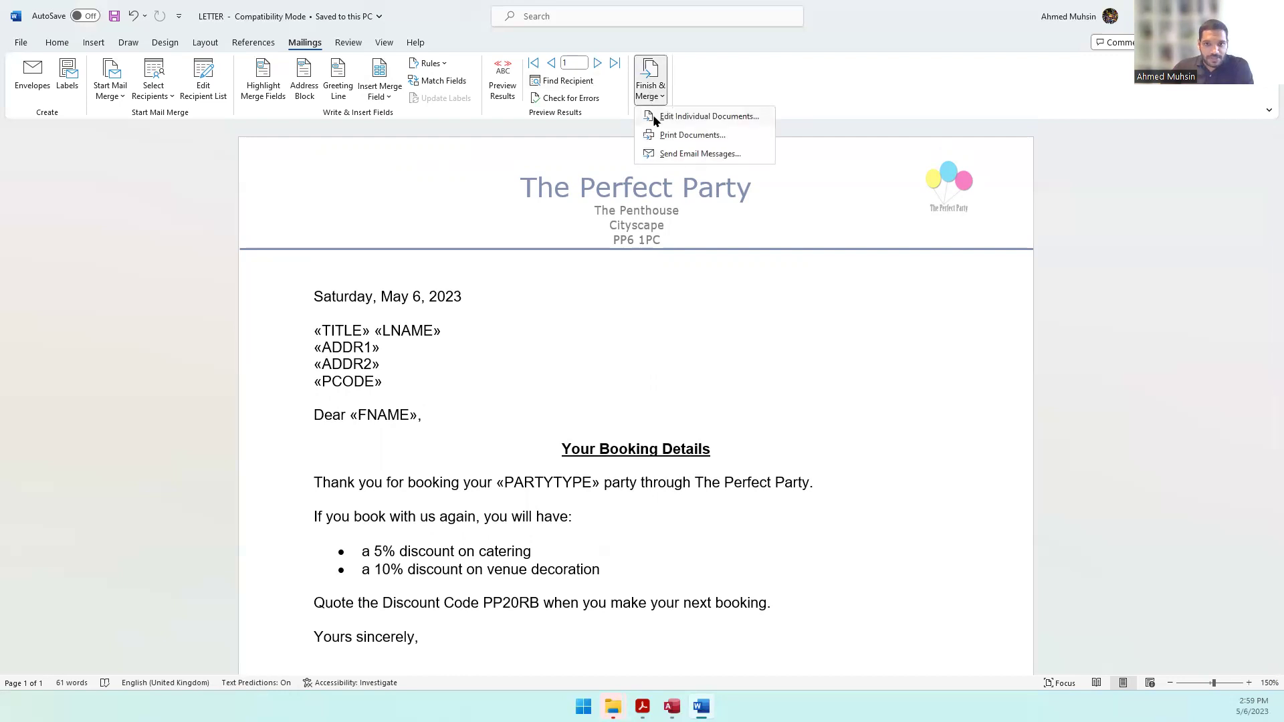
click(696, 116)
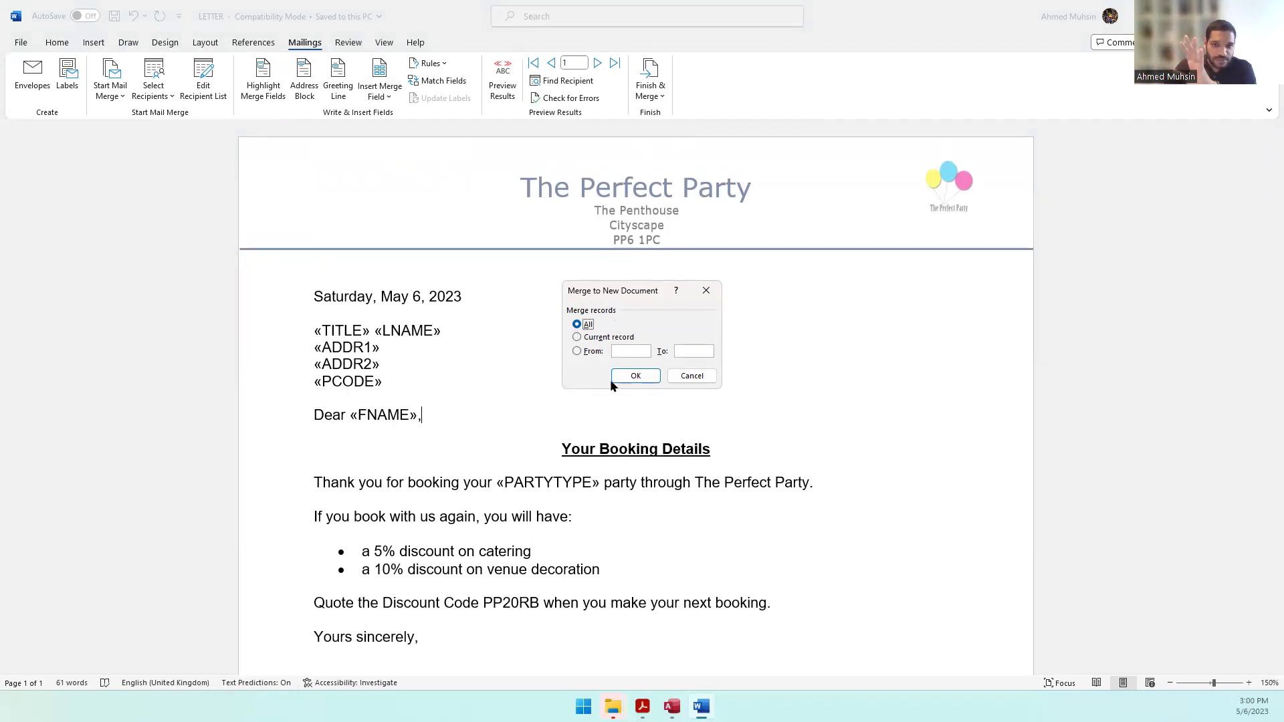
click(636, 376)
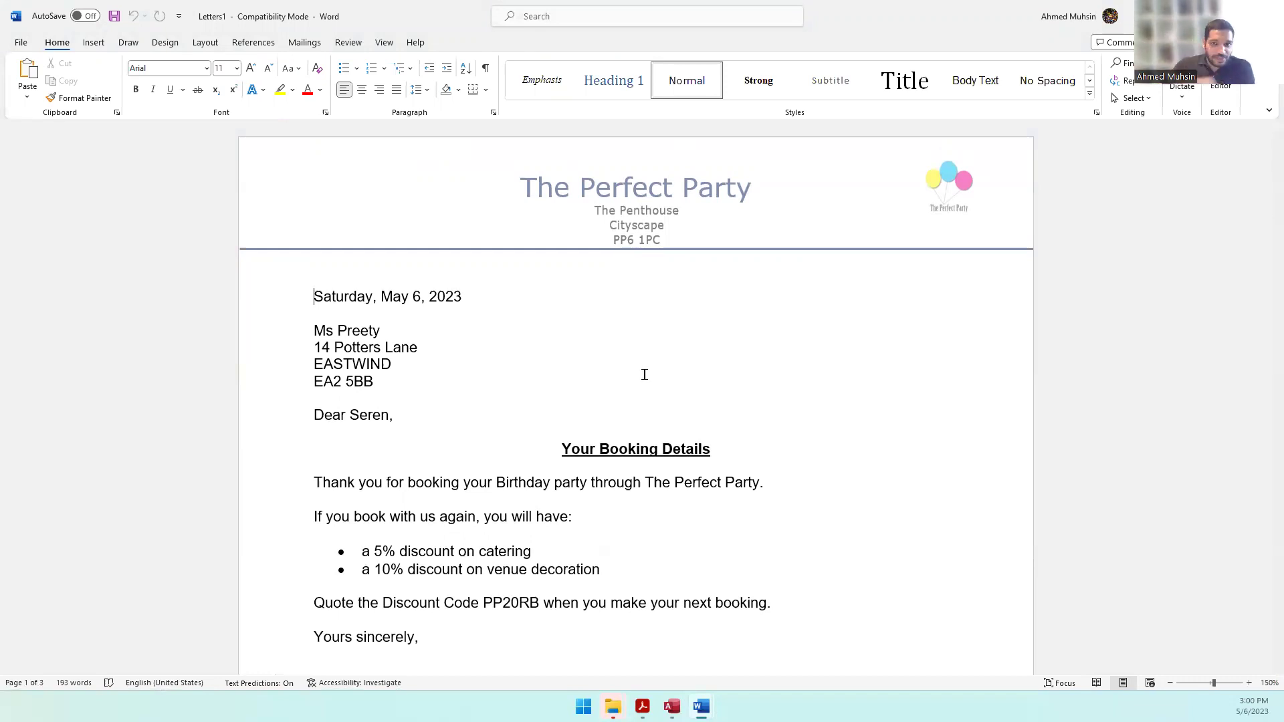
Look through the merged letters and switch back to the LETTER document to compare its merge fields.
scroll(644, 374, down, 20)
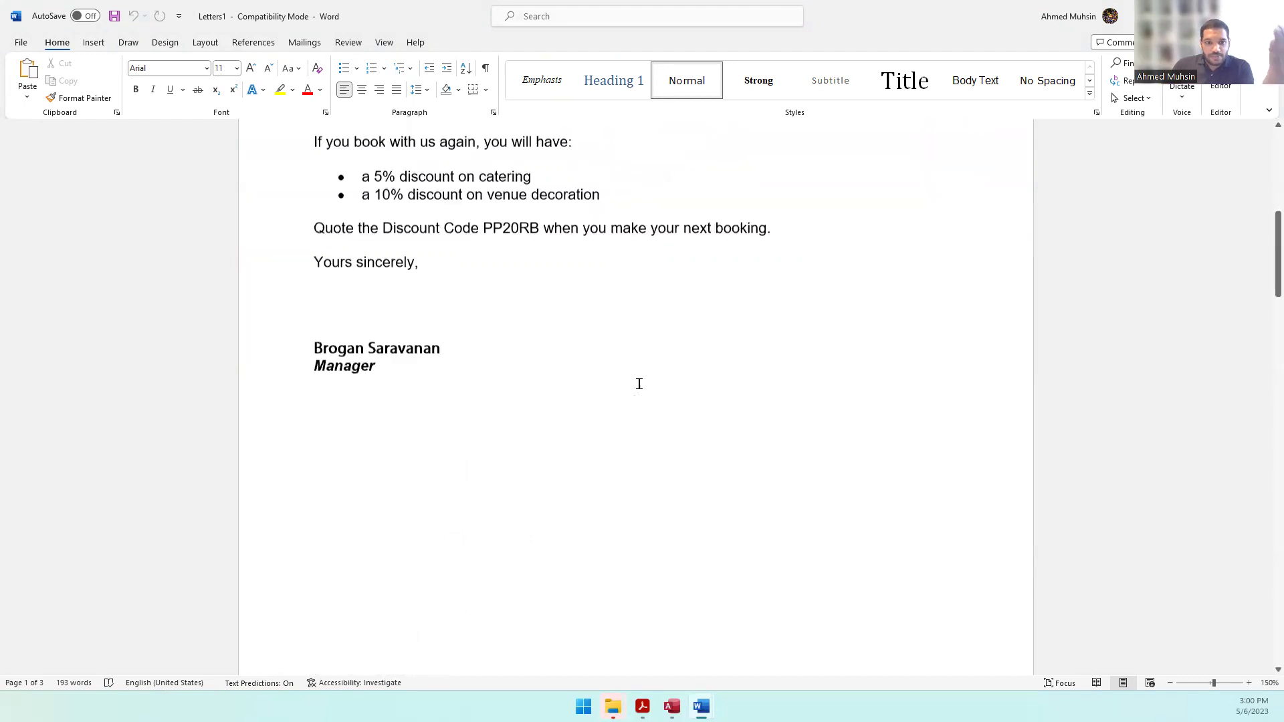
scroll(637, 387, down, 6)
scroll(637, 386, up, 20)
scroll(637, 387, up, 5)
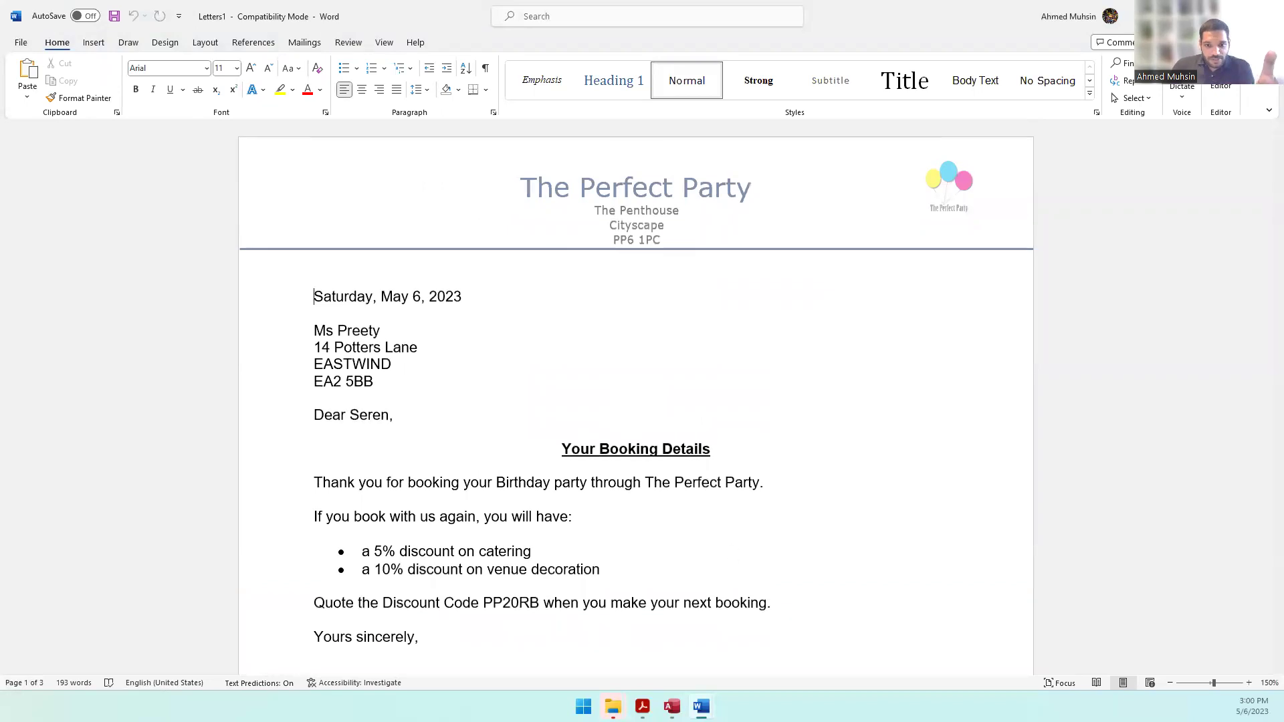
mouse_move(701, 706)
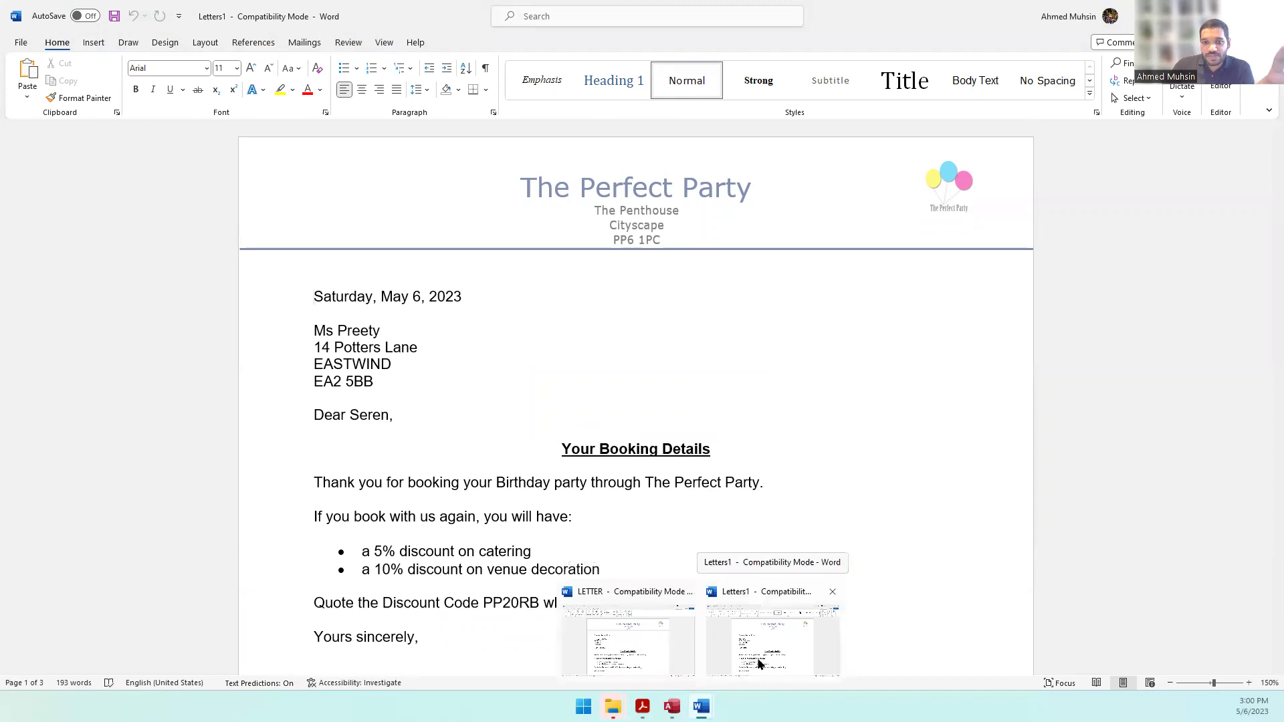
click(708, 426)
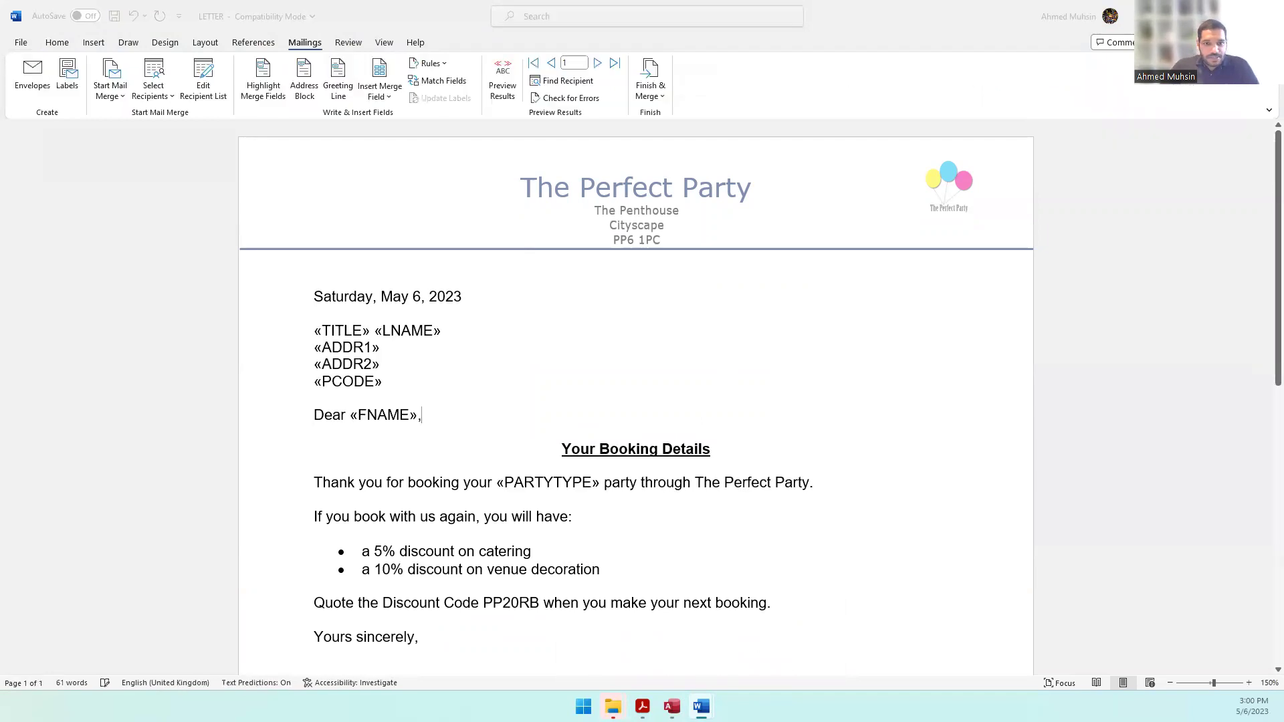
Check the required file name in the question paper, and save the merged letters as a Word document named MERGED, accepting the format upgrade.
key(alt+Tab)
drag(525, 319, 539, 314)
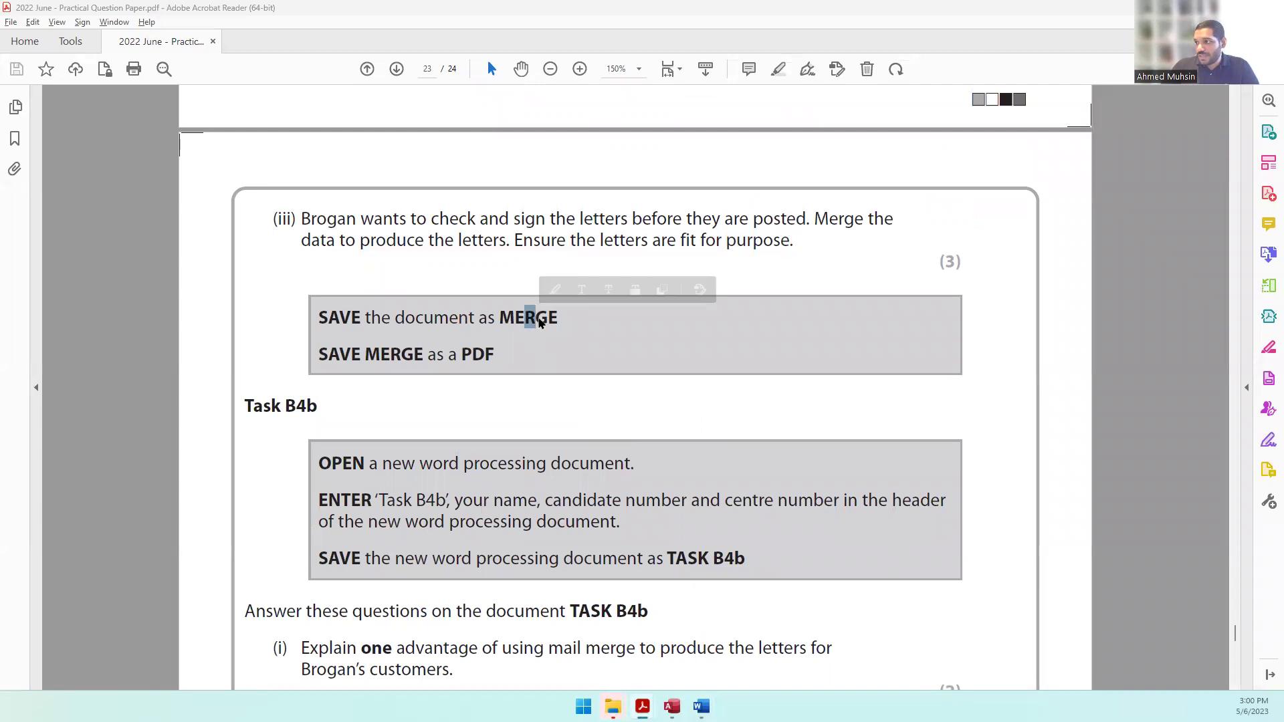
key(alt+Tab)
key(alt+Tab)
key(F12)
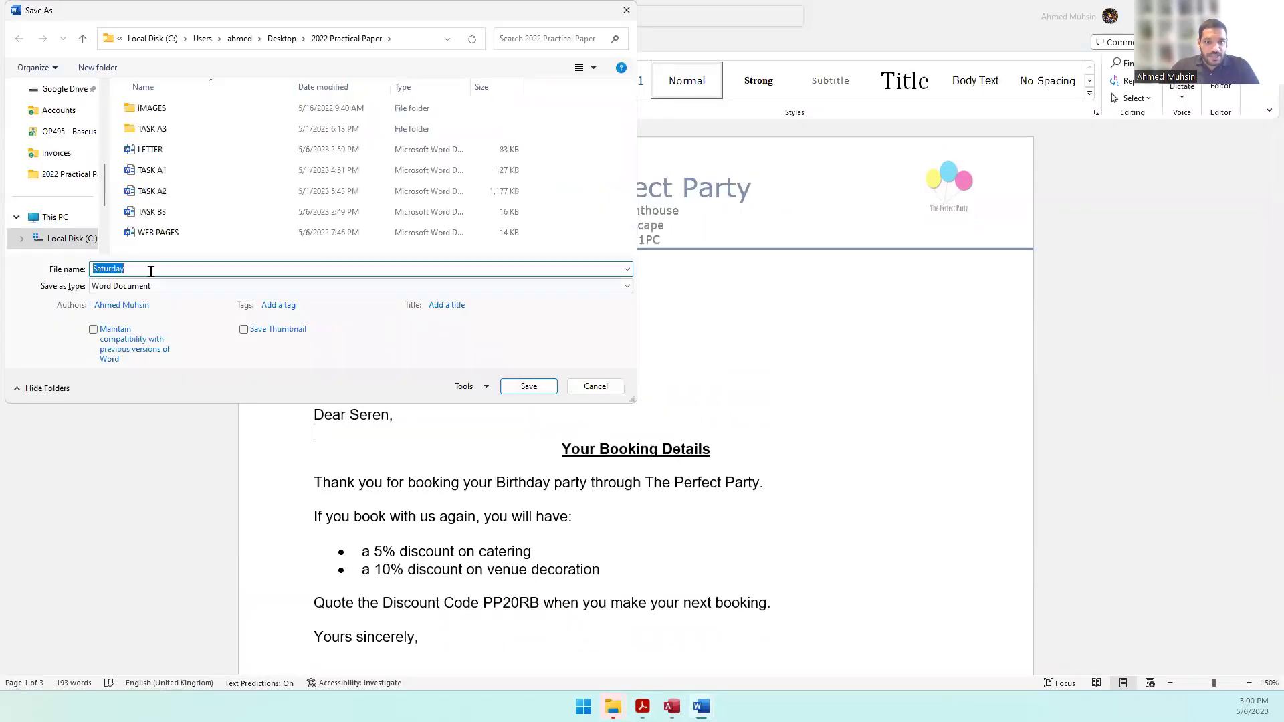
text(MERGED)
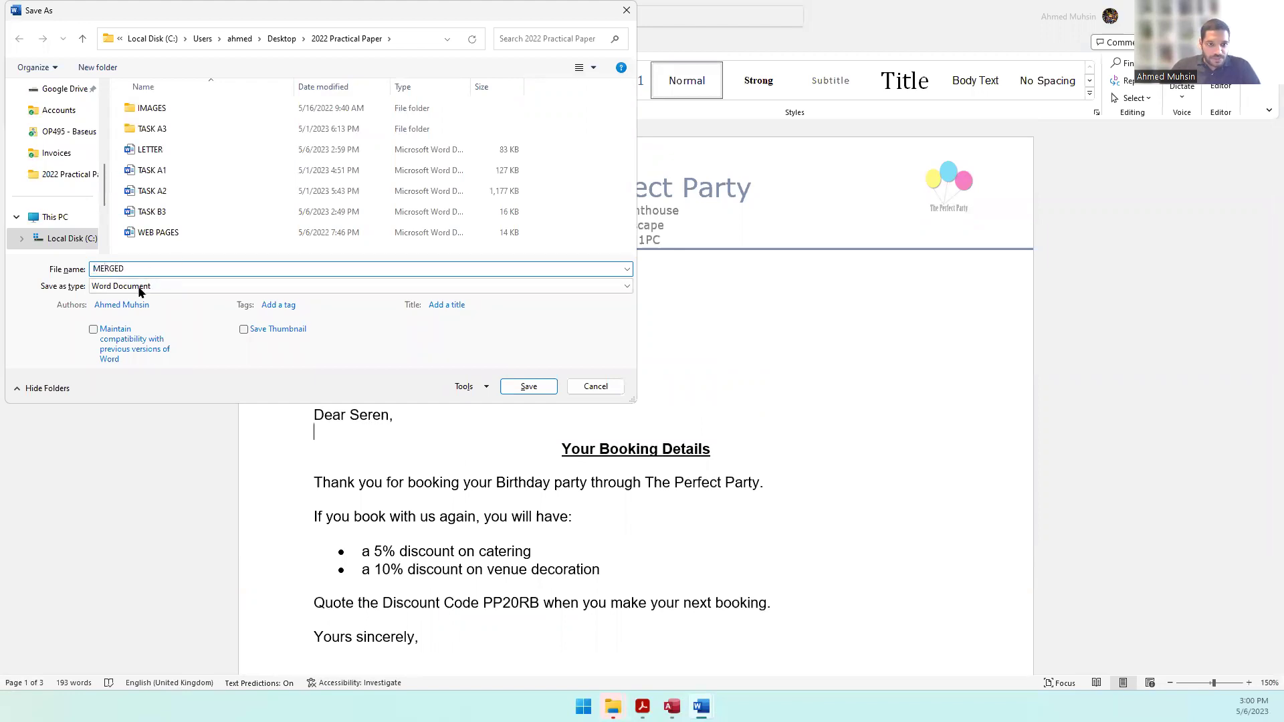
click(515, 387)
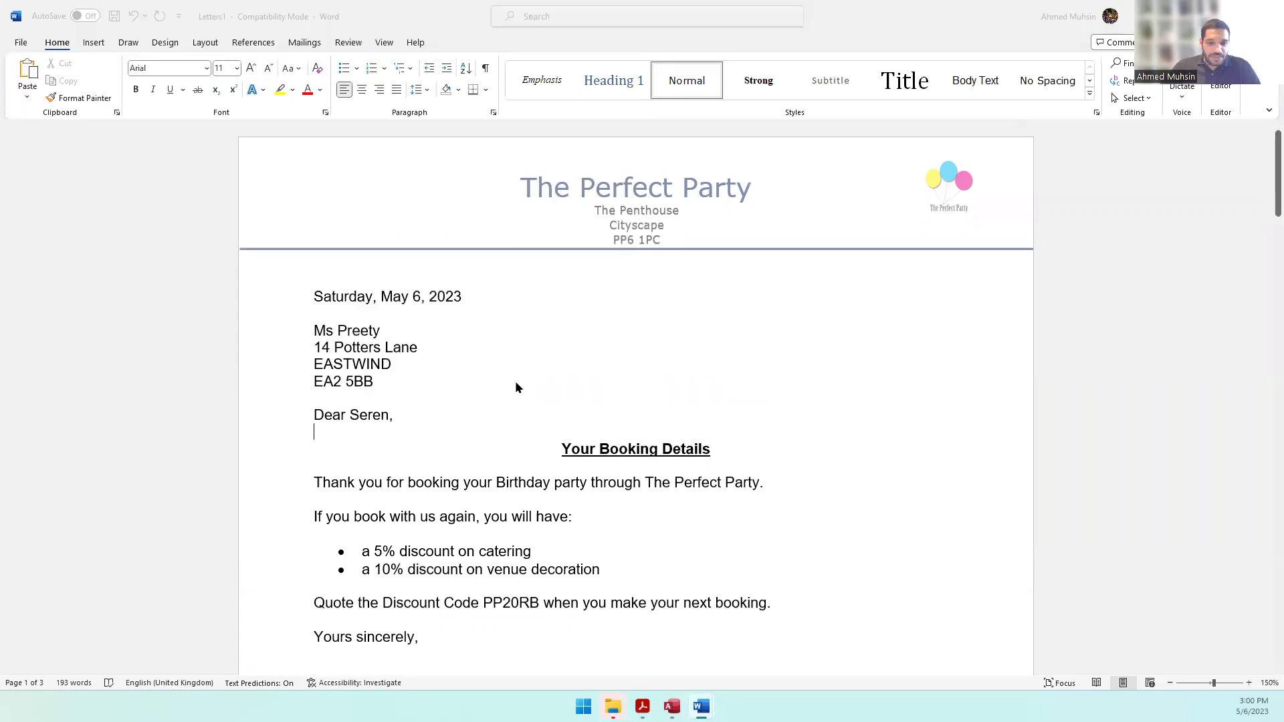
click(683, 381)
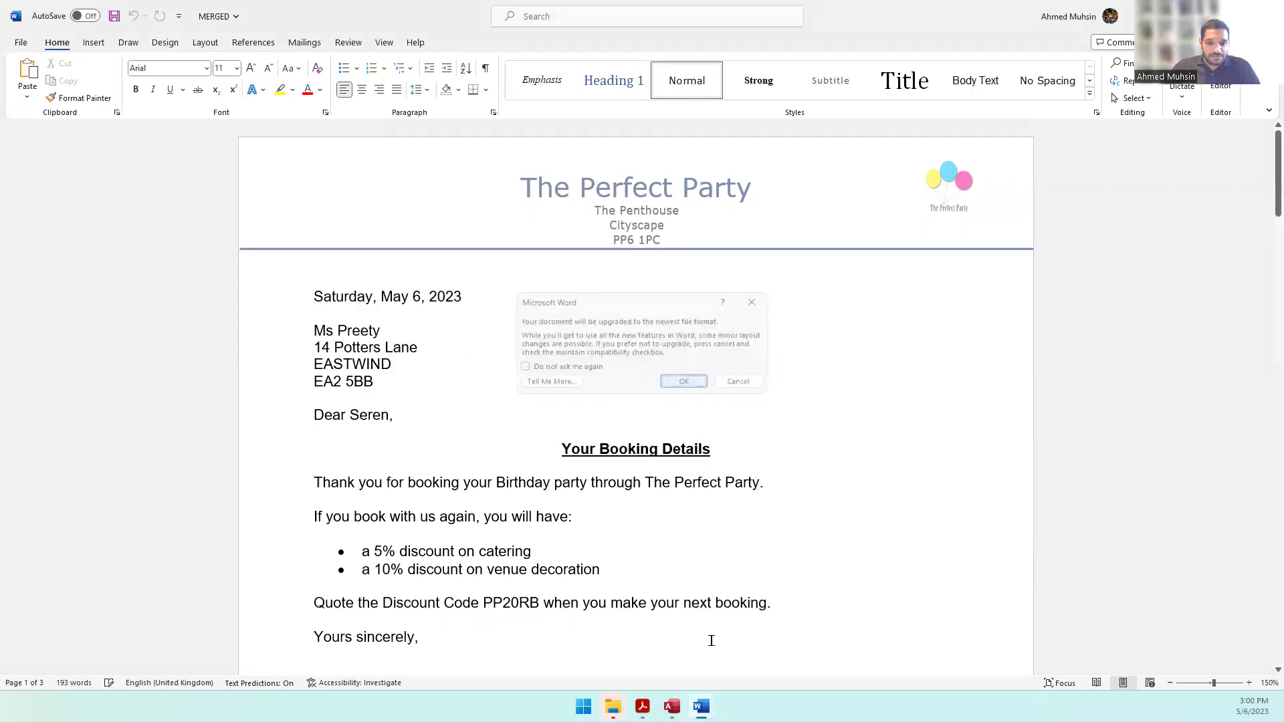
key(alt+Tab)
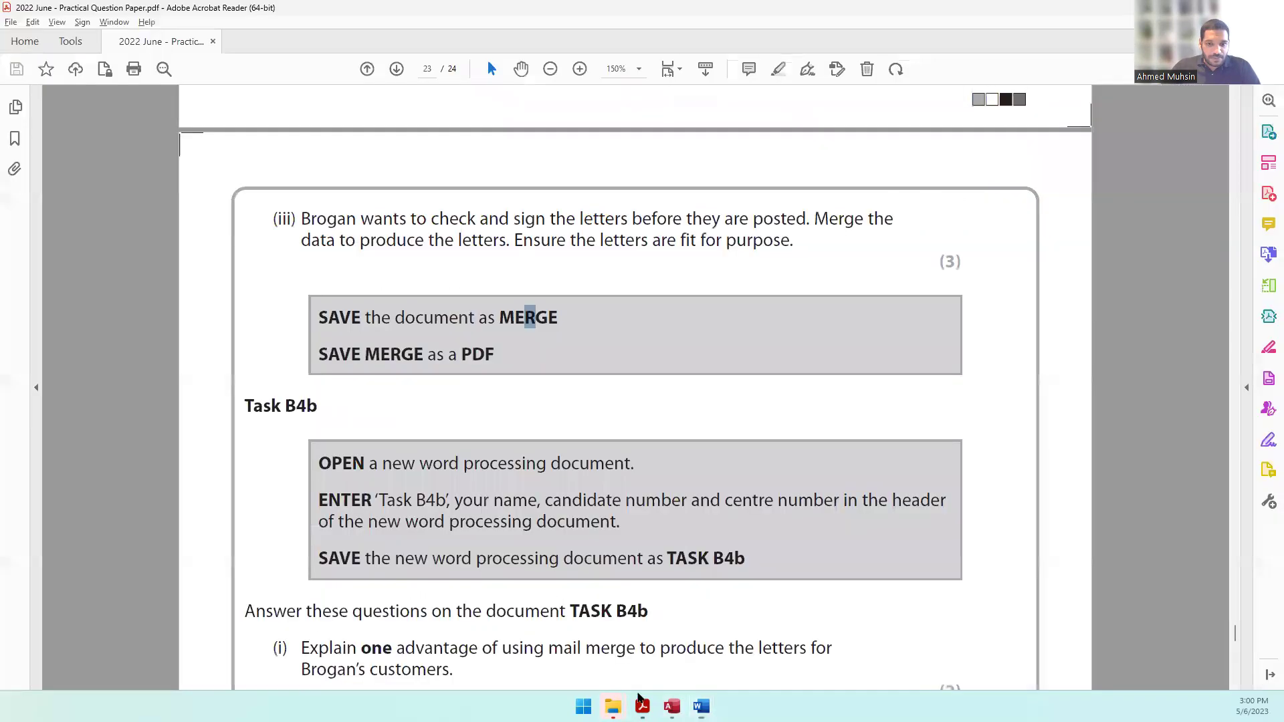
Check the PDF requirement in the question paper and save the merged letters as a PDF named MERGED in the 2022 Practical Paper folder.
double_click(476, 355)
mouse_move(701, 707)
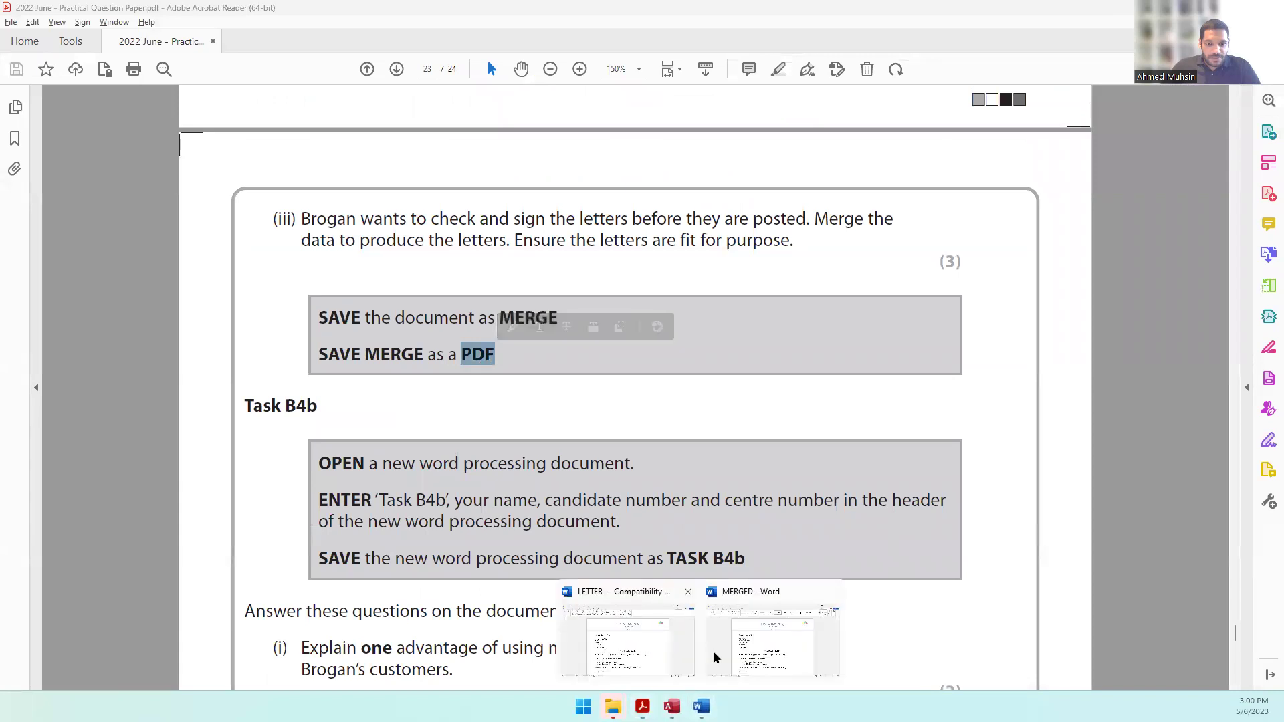
click(715, 657)
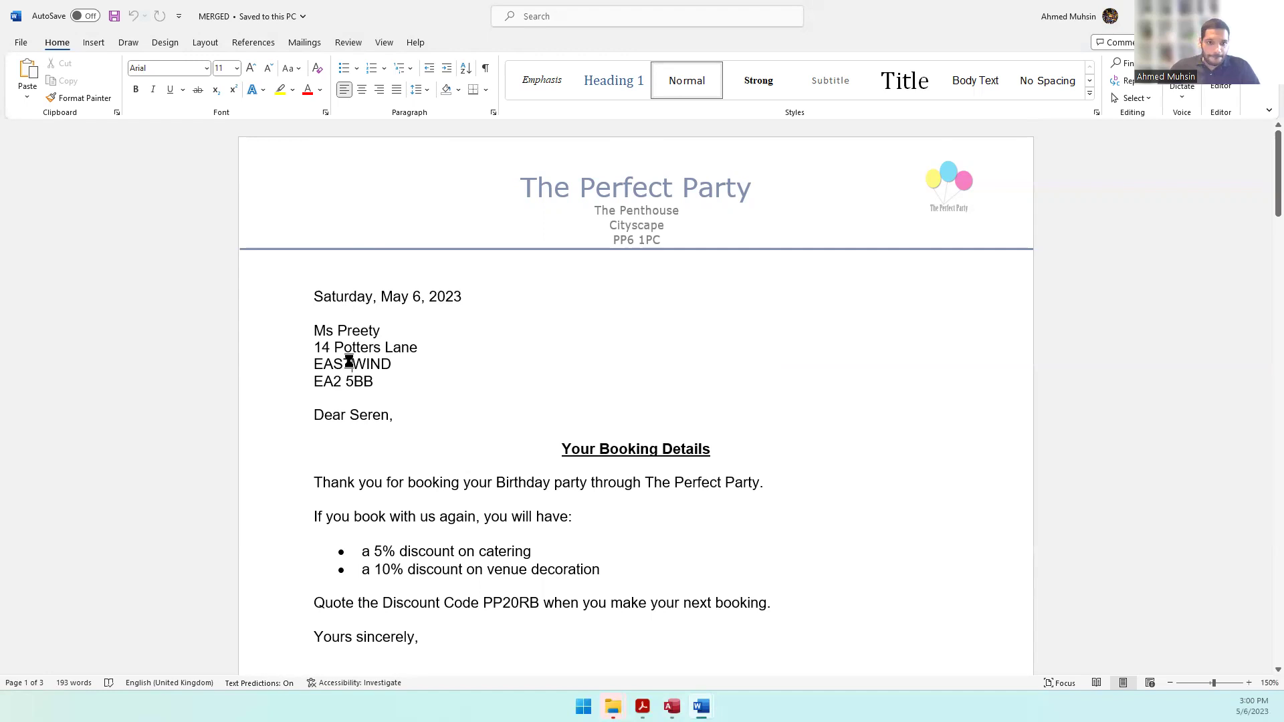
key(F12)
click(170, 288)
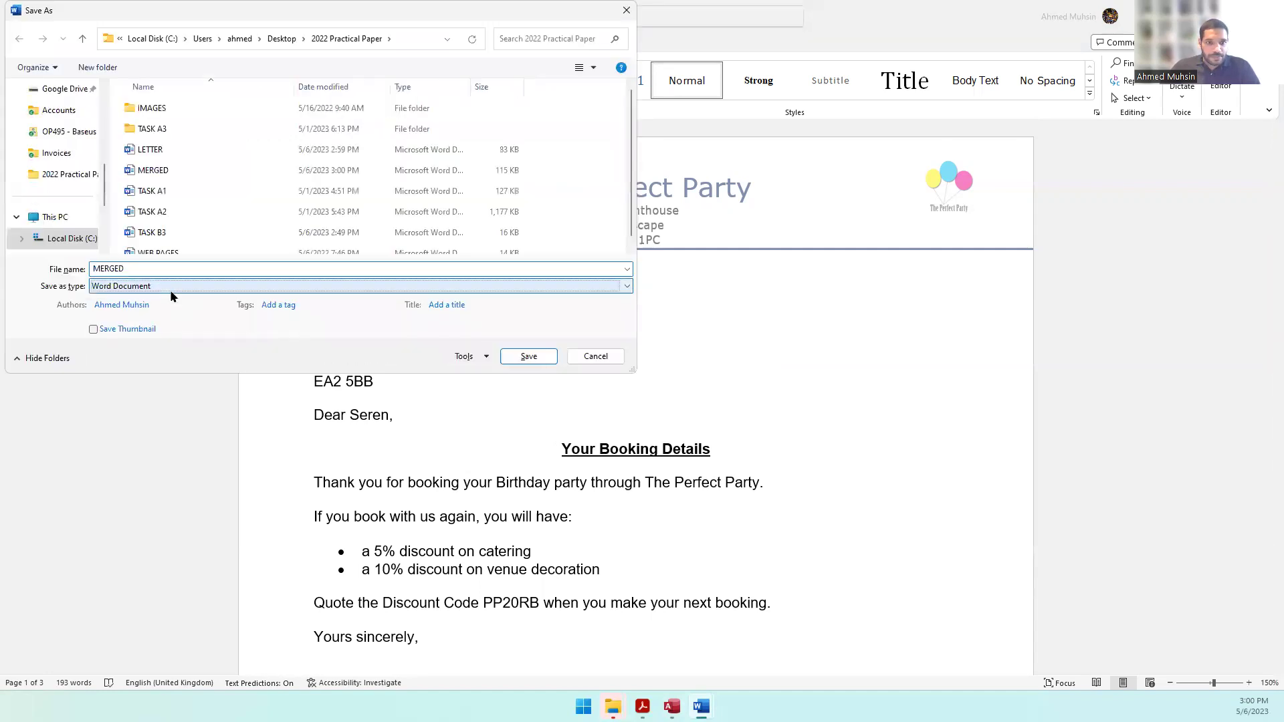
click(124, 361)
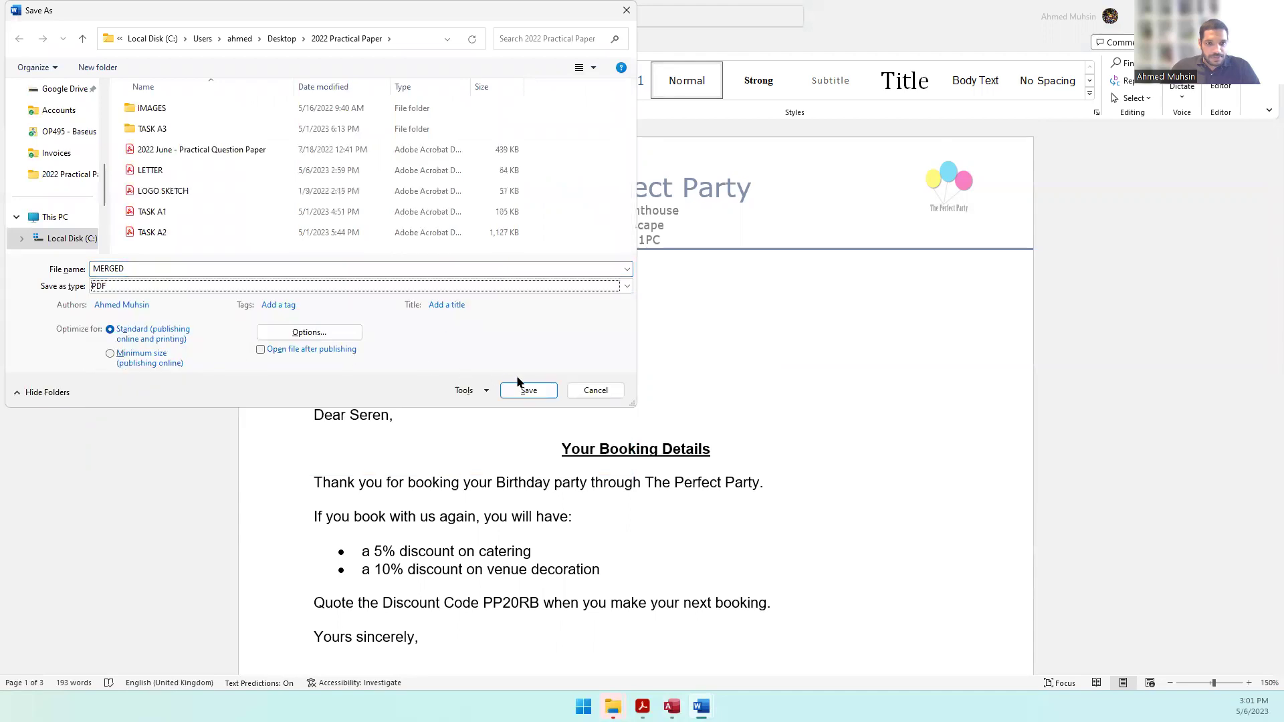
click(529, 391)
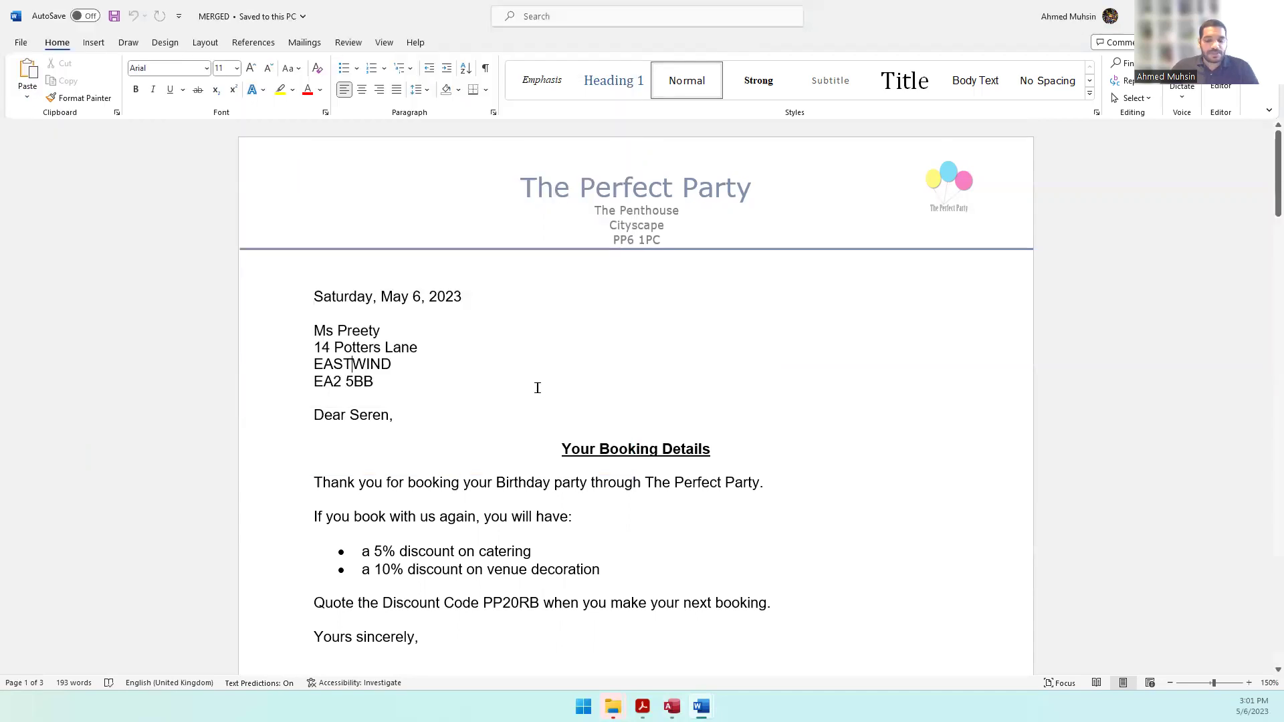
Read the Task B4b document instructions in the question paper and create a Word document named task b4 in the 2022 Practical Paper folder.
click(642, 706)
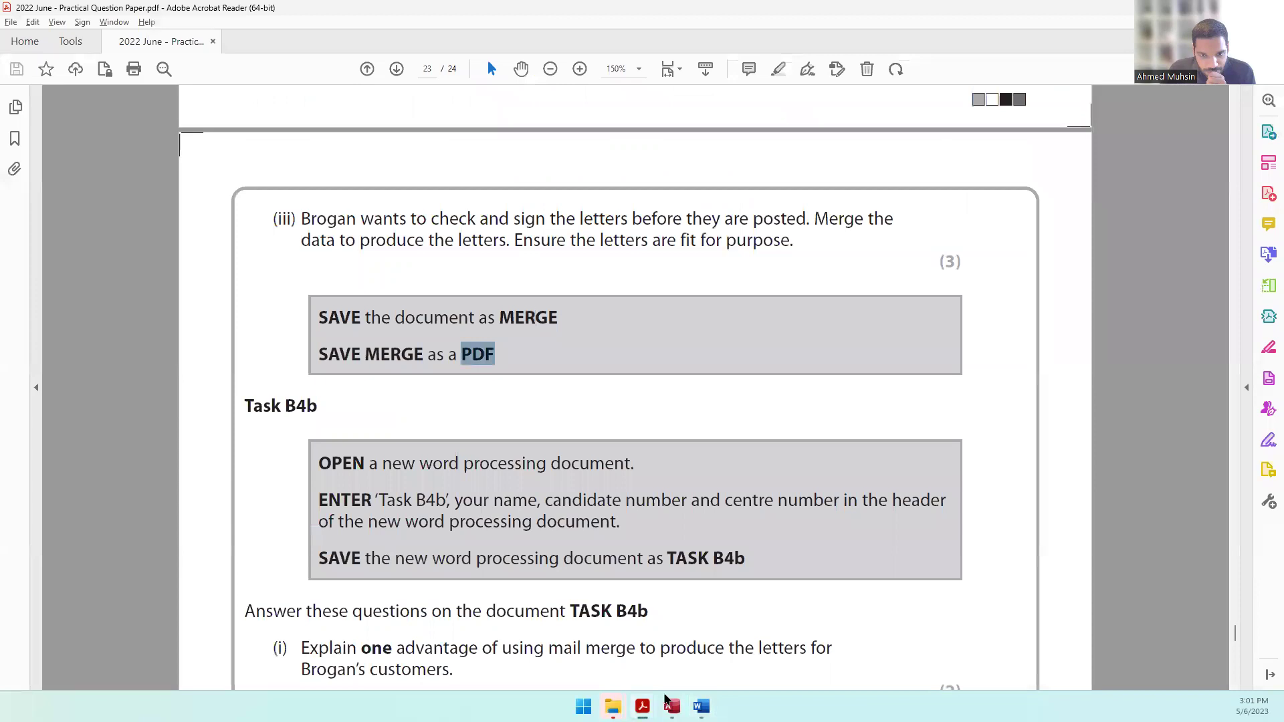
scroll(441, 423, down, 2)
drag(317, 386, 624, 375)
drag(379, 425, 943, 428)
drag(361, 484, 757, 486)
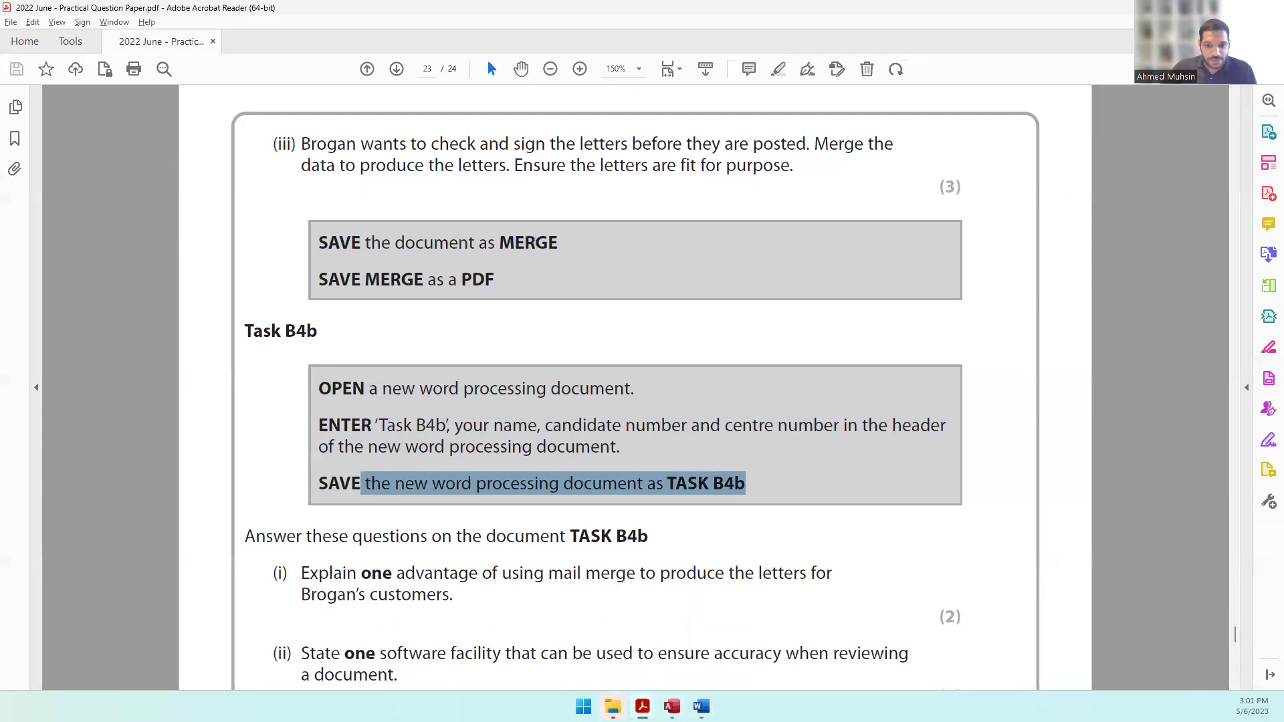
mouse_move(612, 706)
click(502, 629)
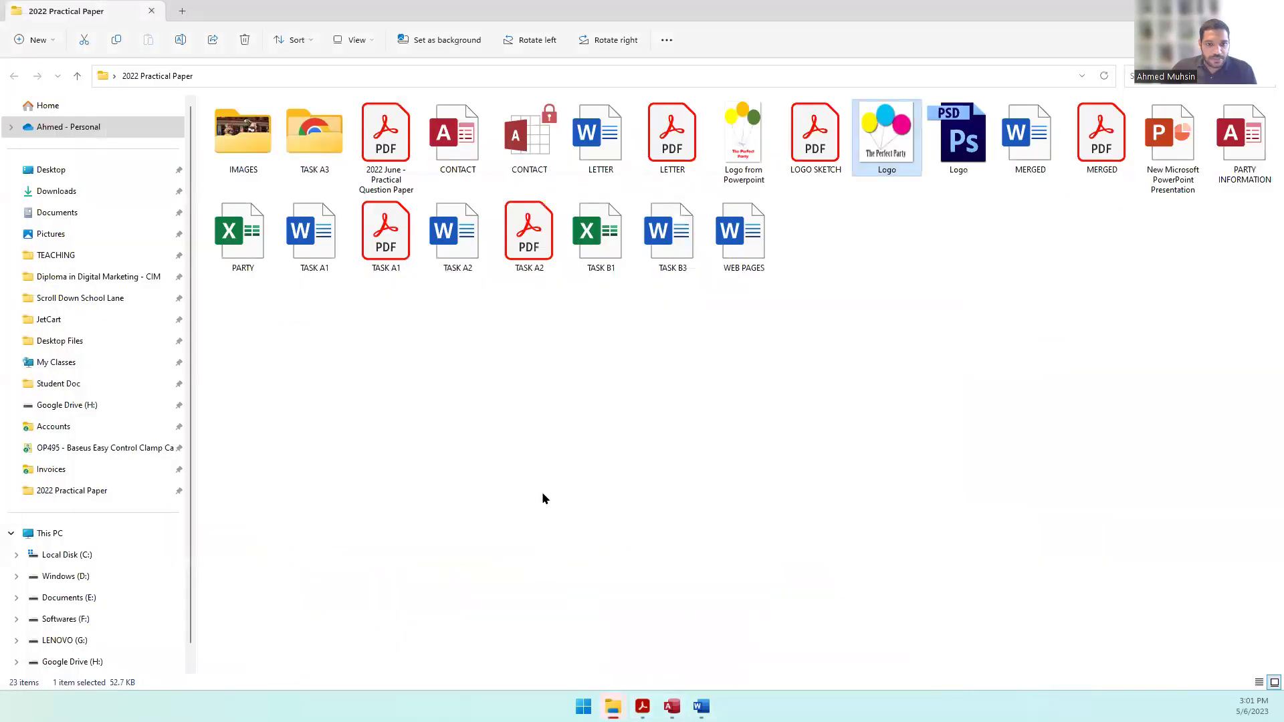
right_click(599, 539)
mouse_move(665, 438)
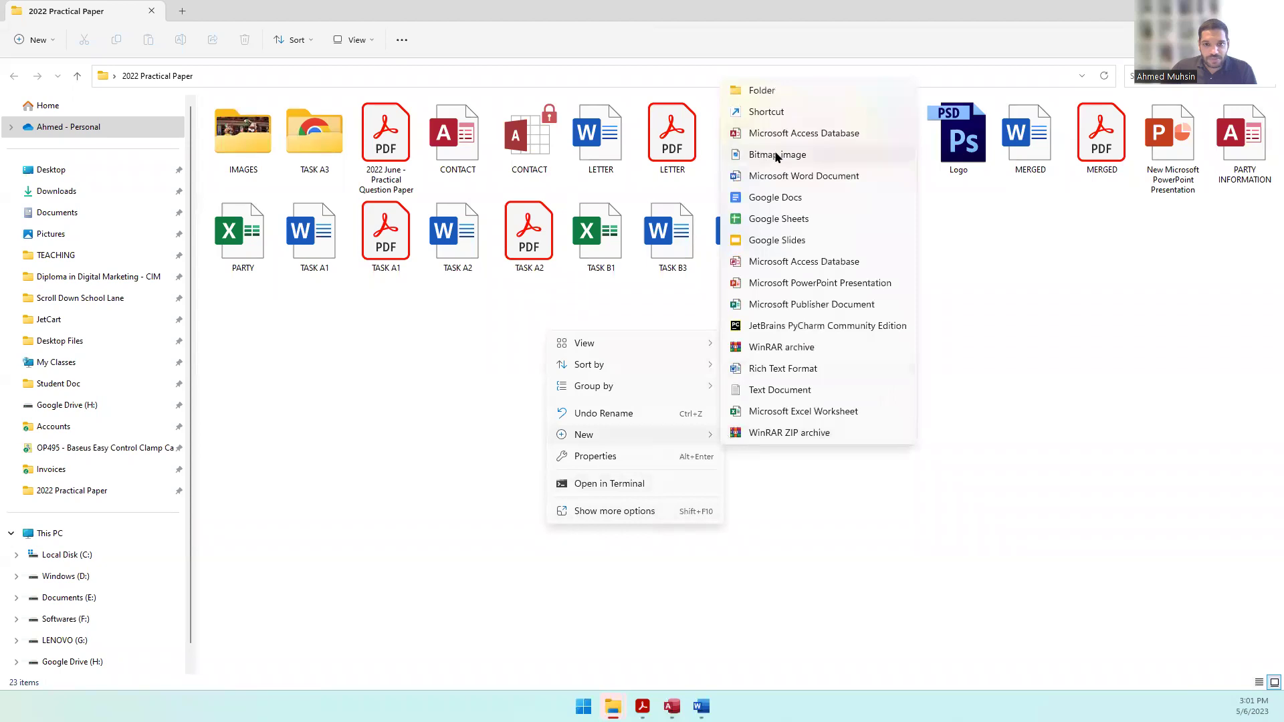
click(778, 176)
text(task b4)
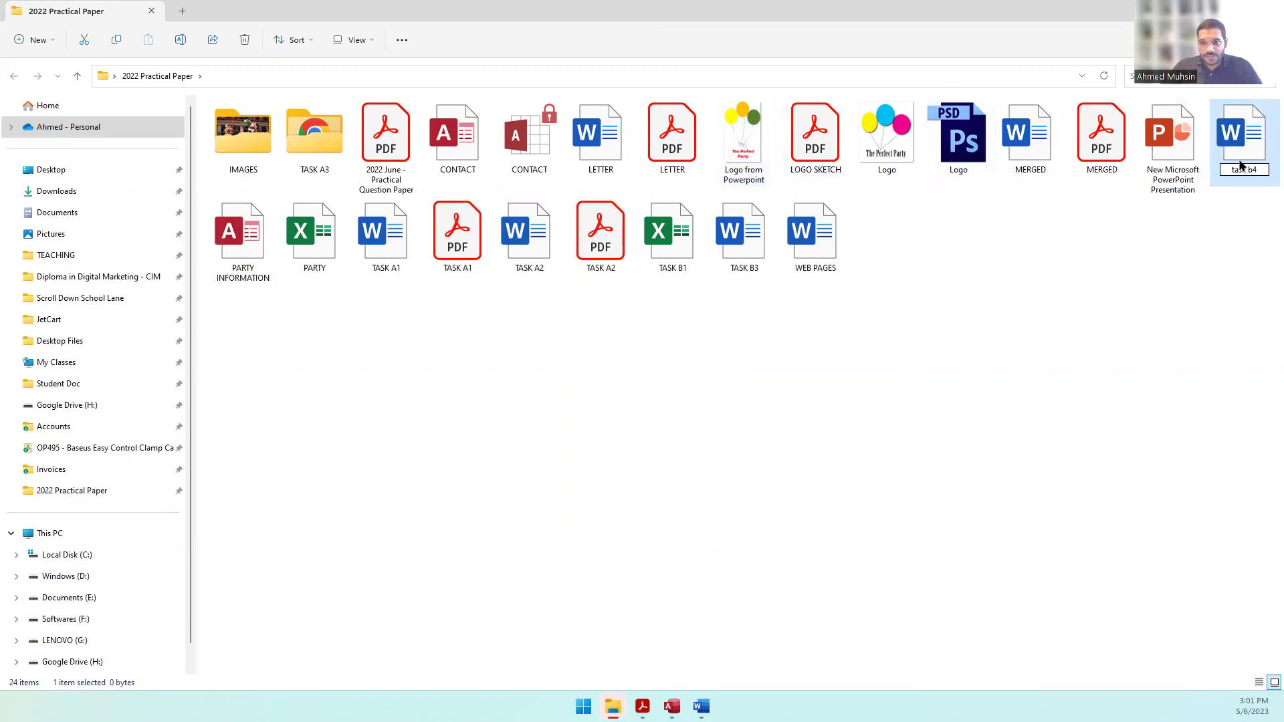
key(Return)
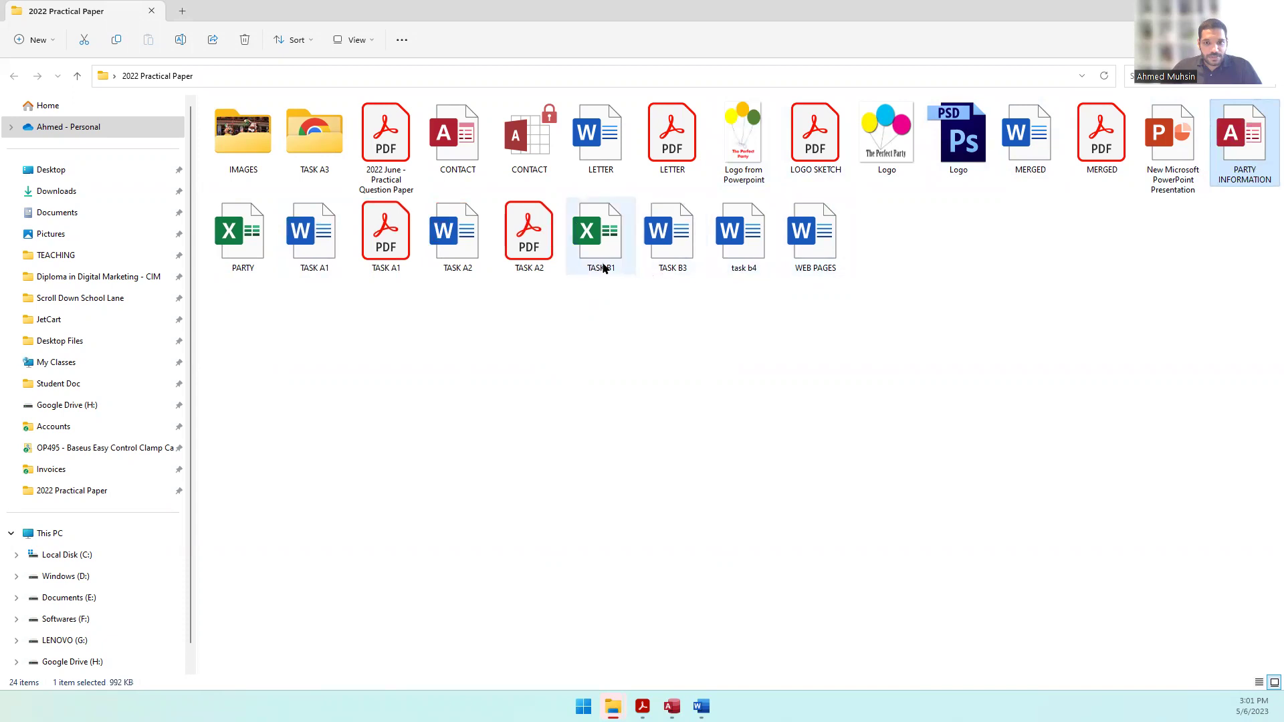
Rename the task b4 Word document as TASK B4b and open it.
click(362, 256)
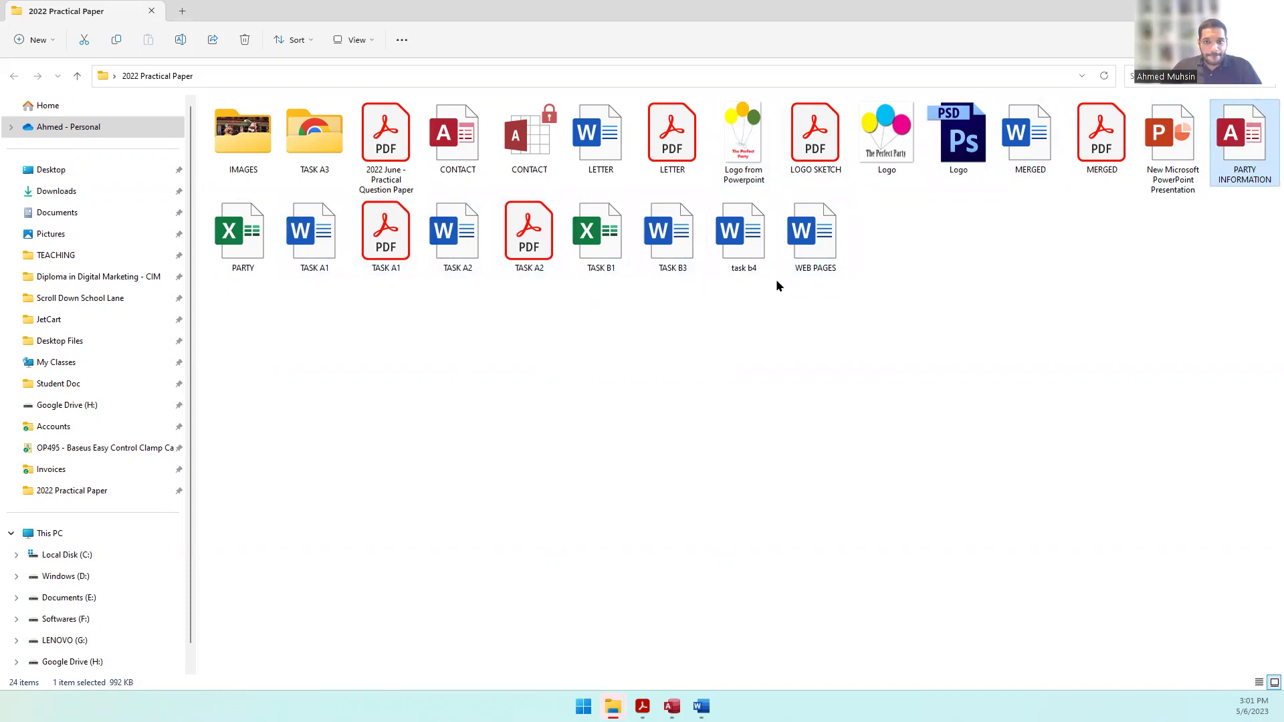
click(751, 267)
key(F2)
text(TASK B4b)
key(Return)
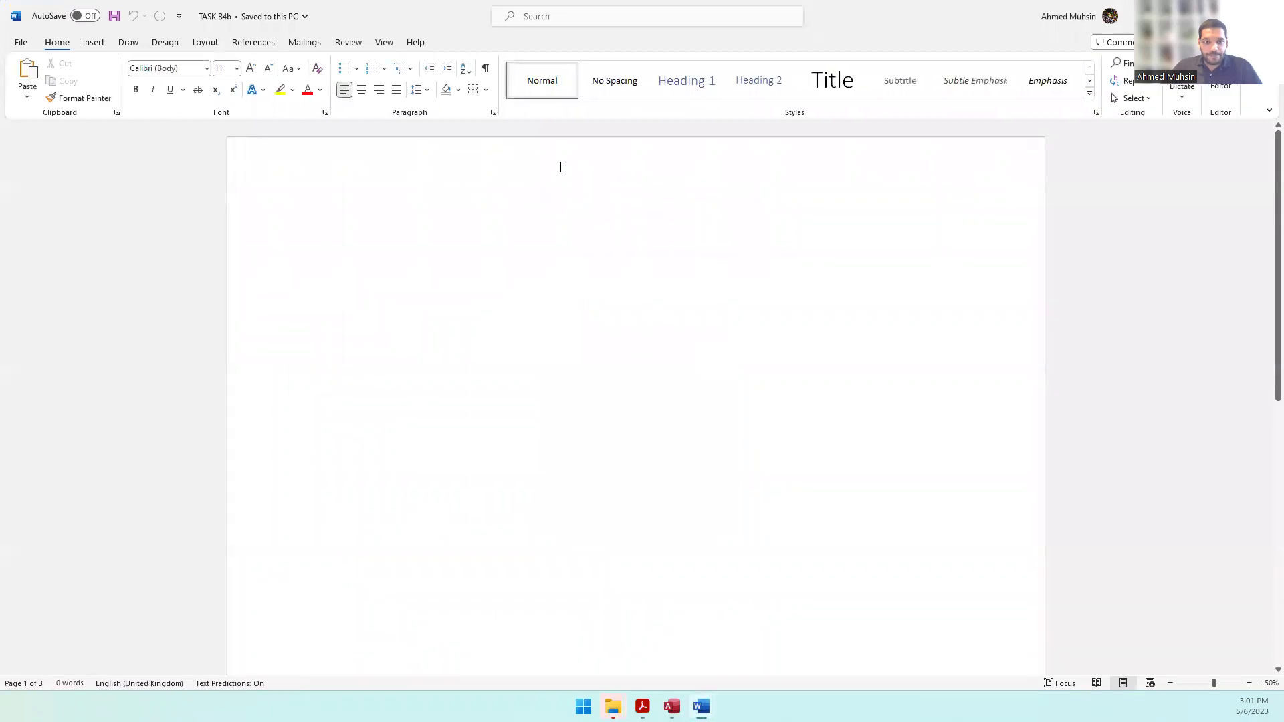
Enter "Task B4b" followed by the candidate's name, candidate number and centre number in the page header, and return to the document body.
double_click(559, 207)
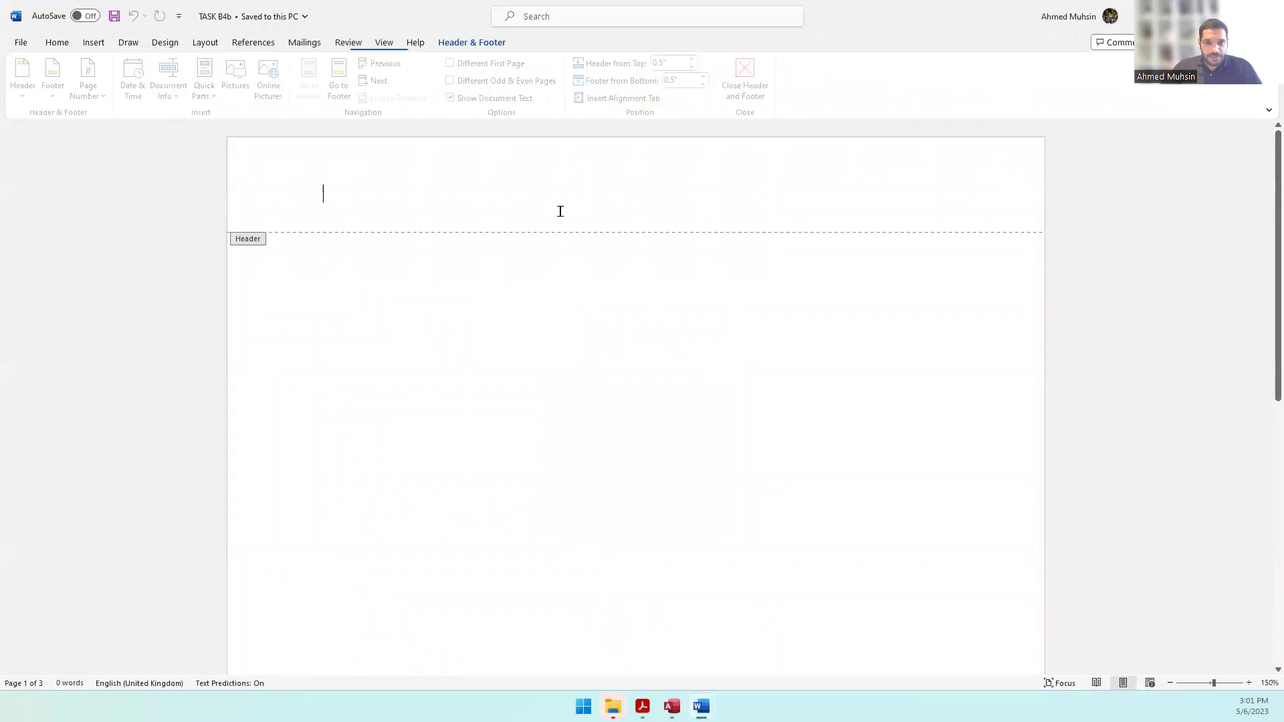
text(Task )
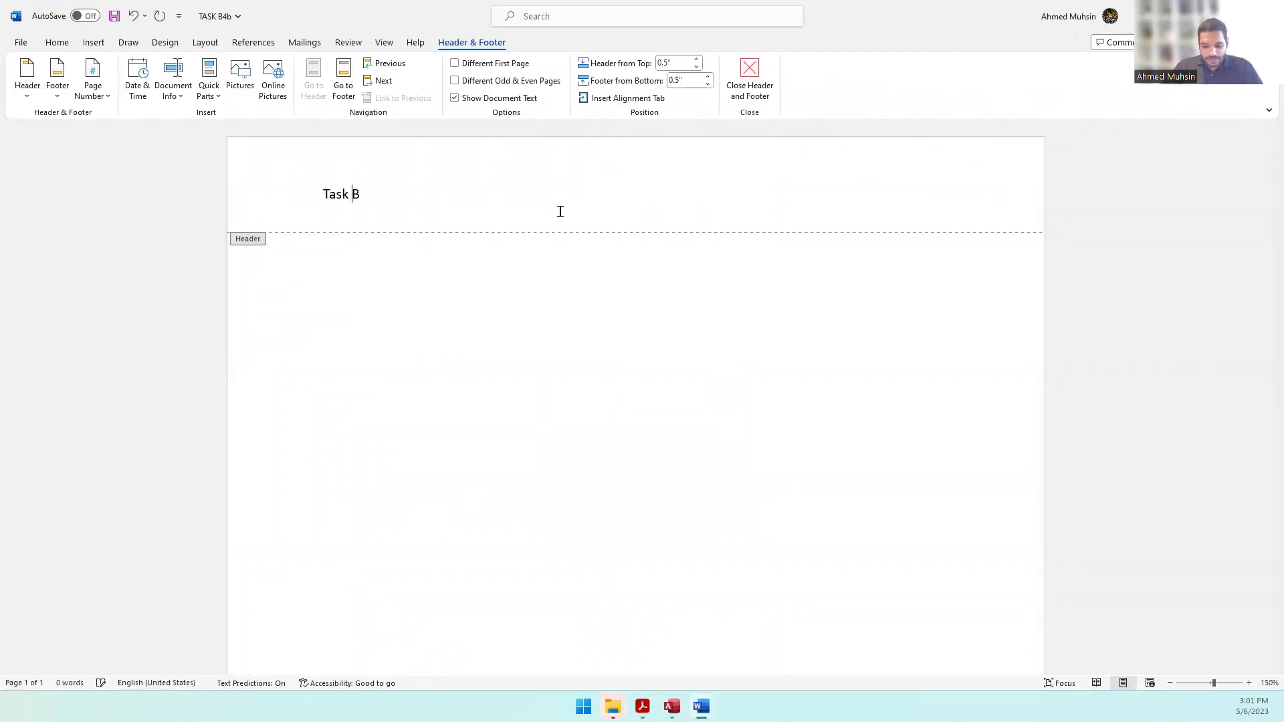
text(B4b Ahmed 1234 1234)
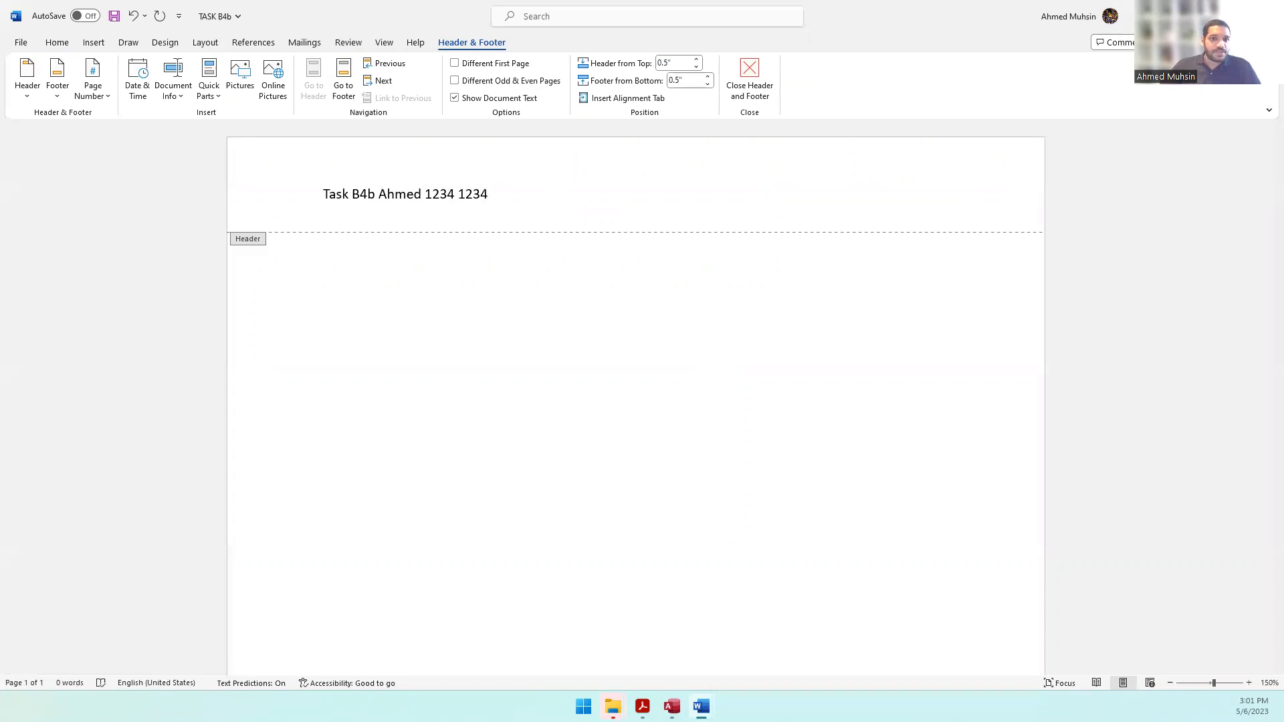
click(736, 81)
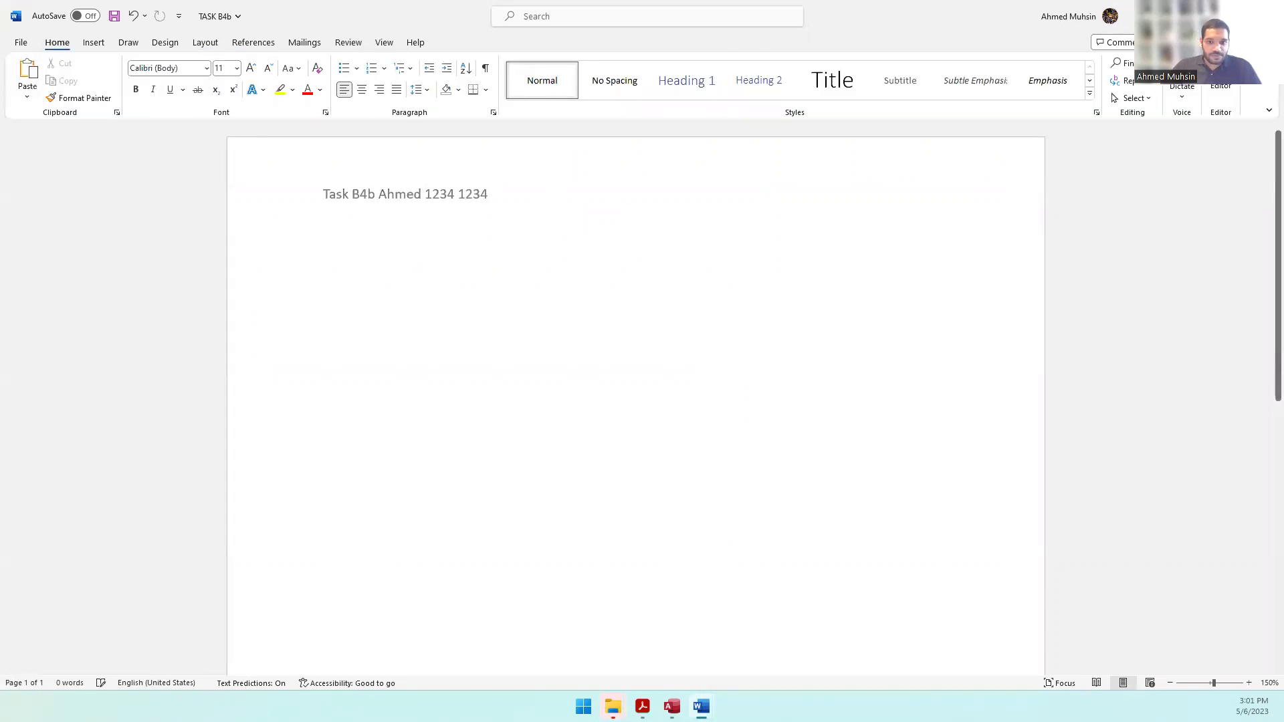
Read question (i) of Task B4b in the question paper and start a list item numbered i) at 16 pt in TASK B4b.
click(672, 707)
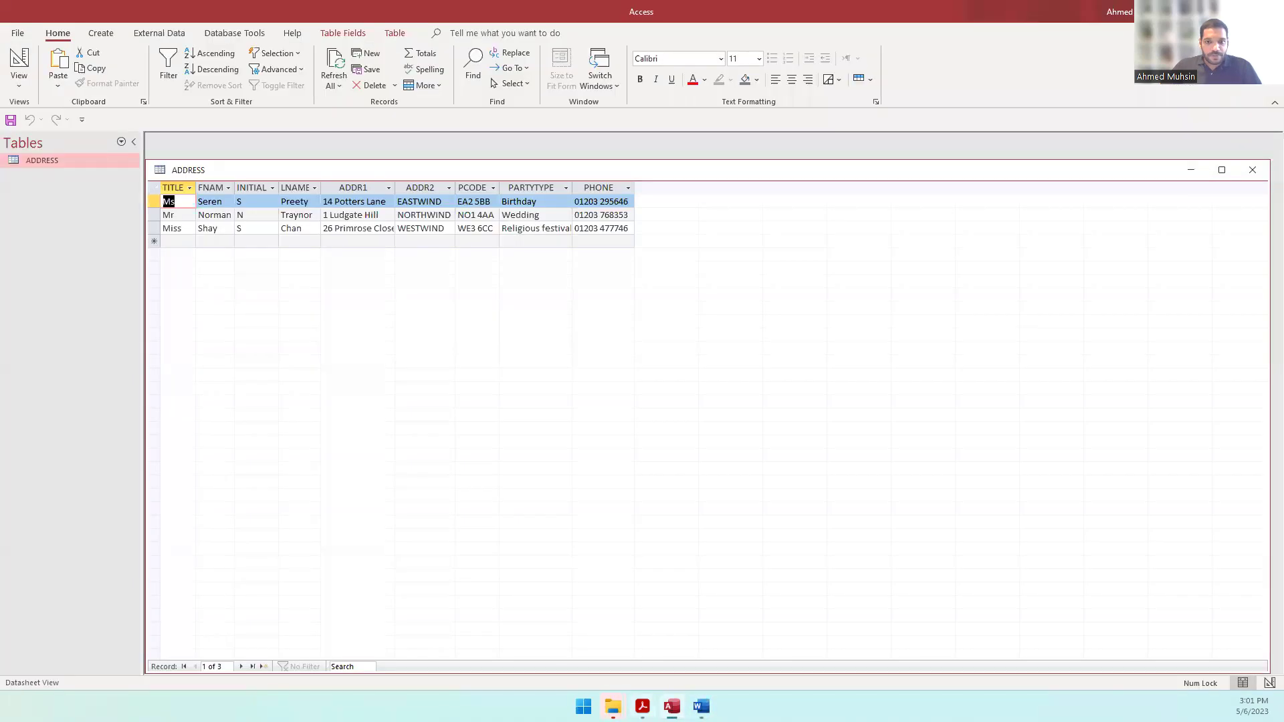
click(642, 707)
scroll(582, 401, down, 2)
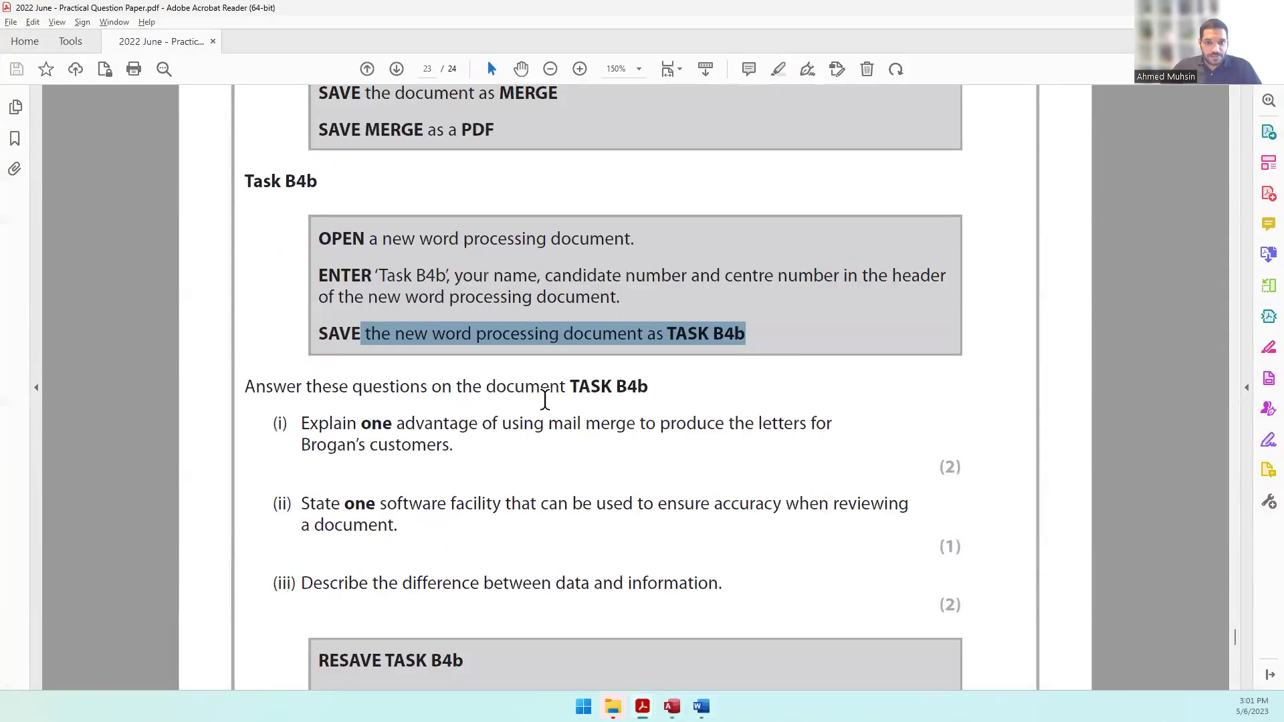
drag(362, 422, 830, 425)
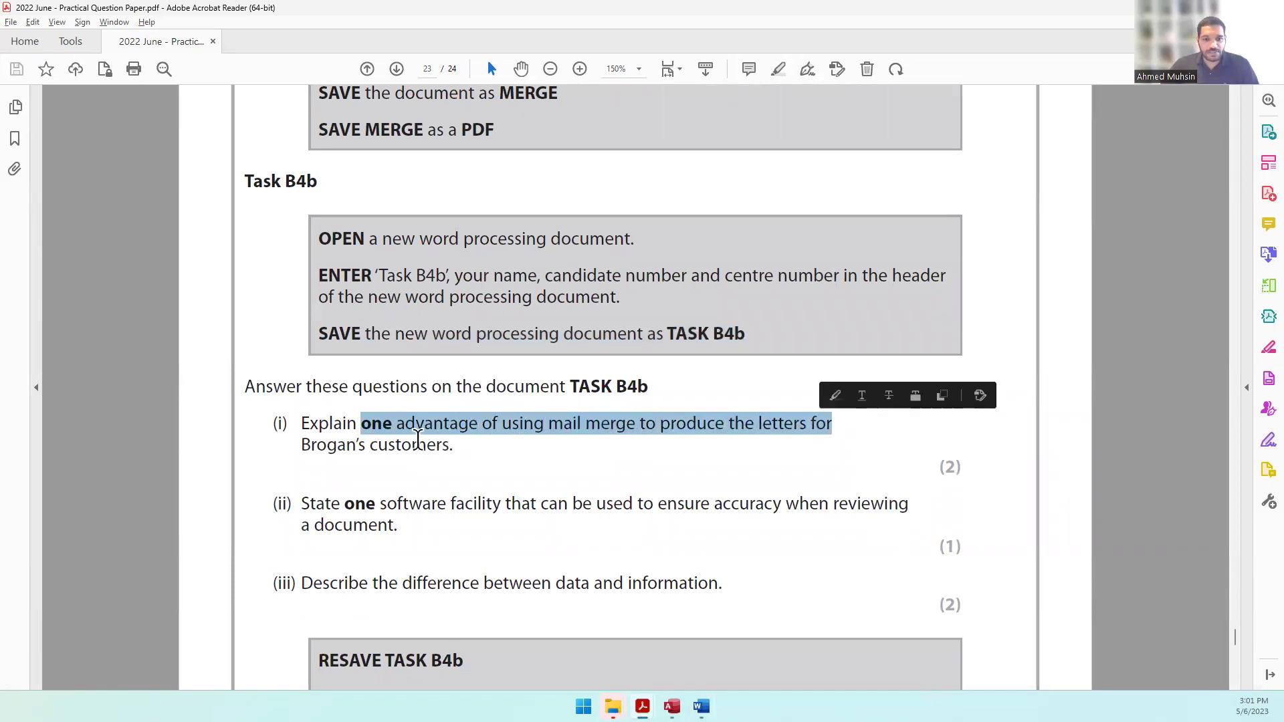
key(alt+Tab)
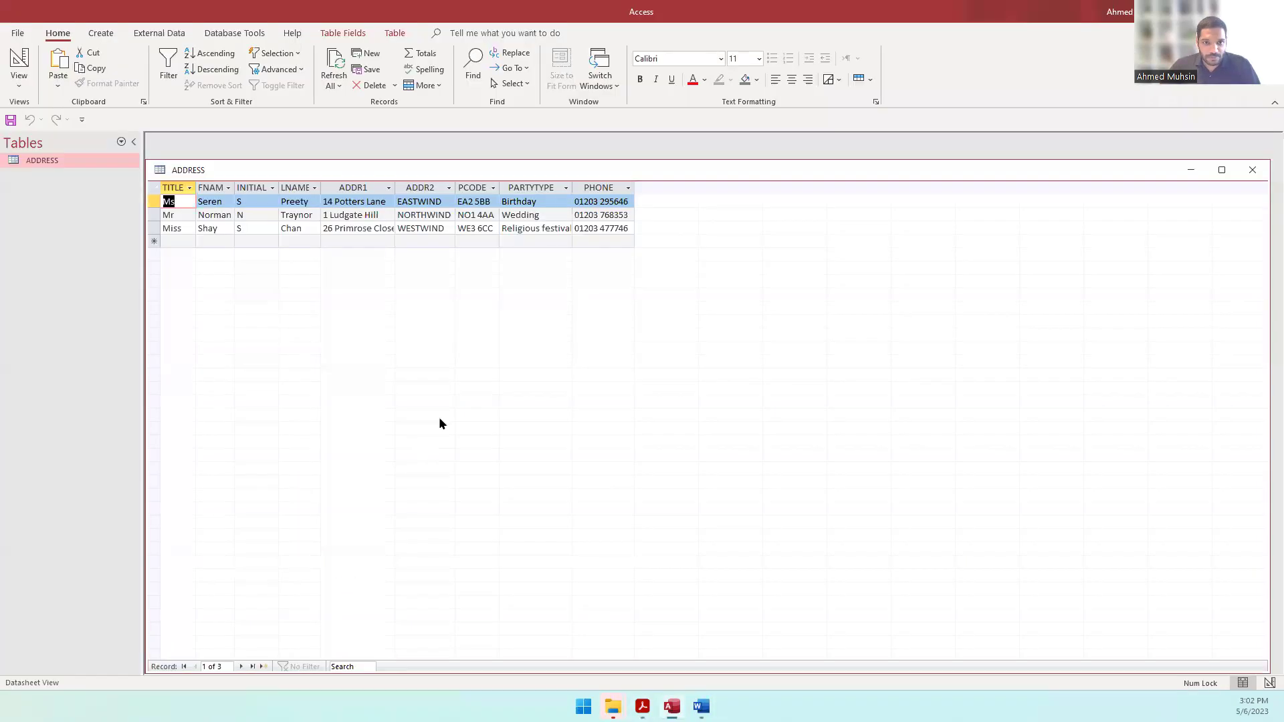
click(701, 707)
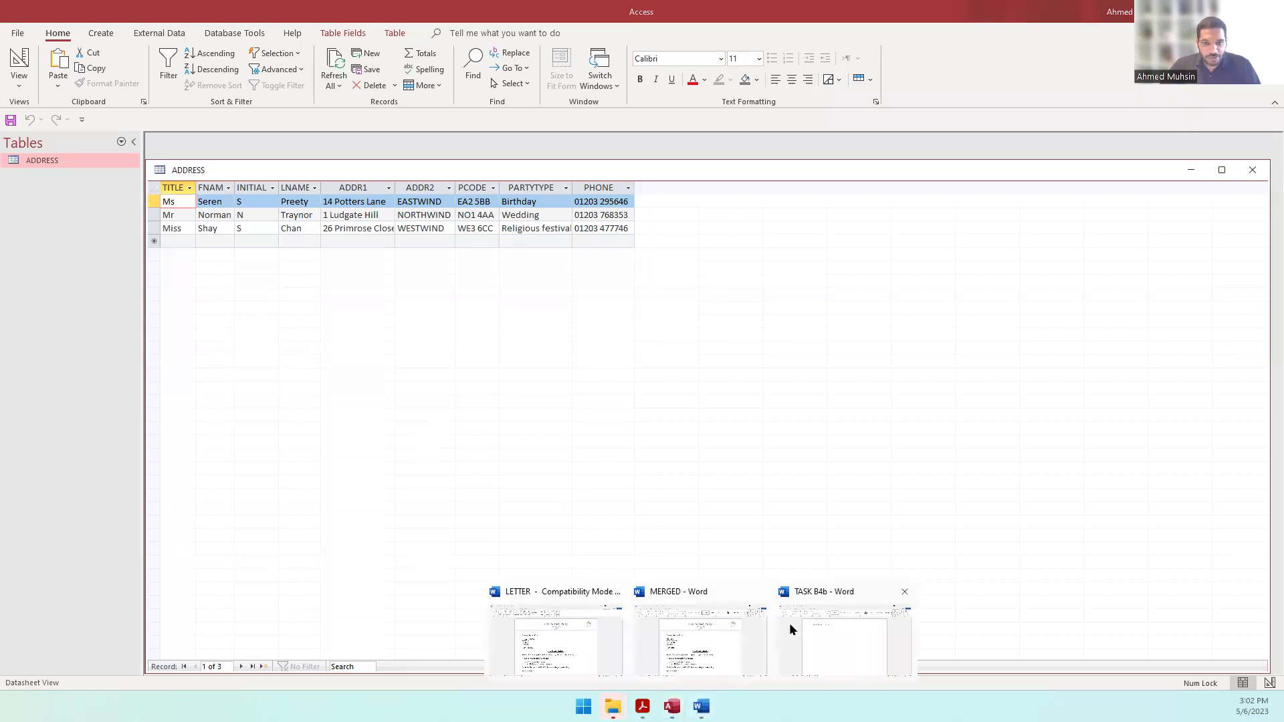
click(789, 628)
key(ctrl+v)
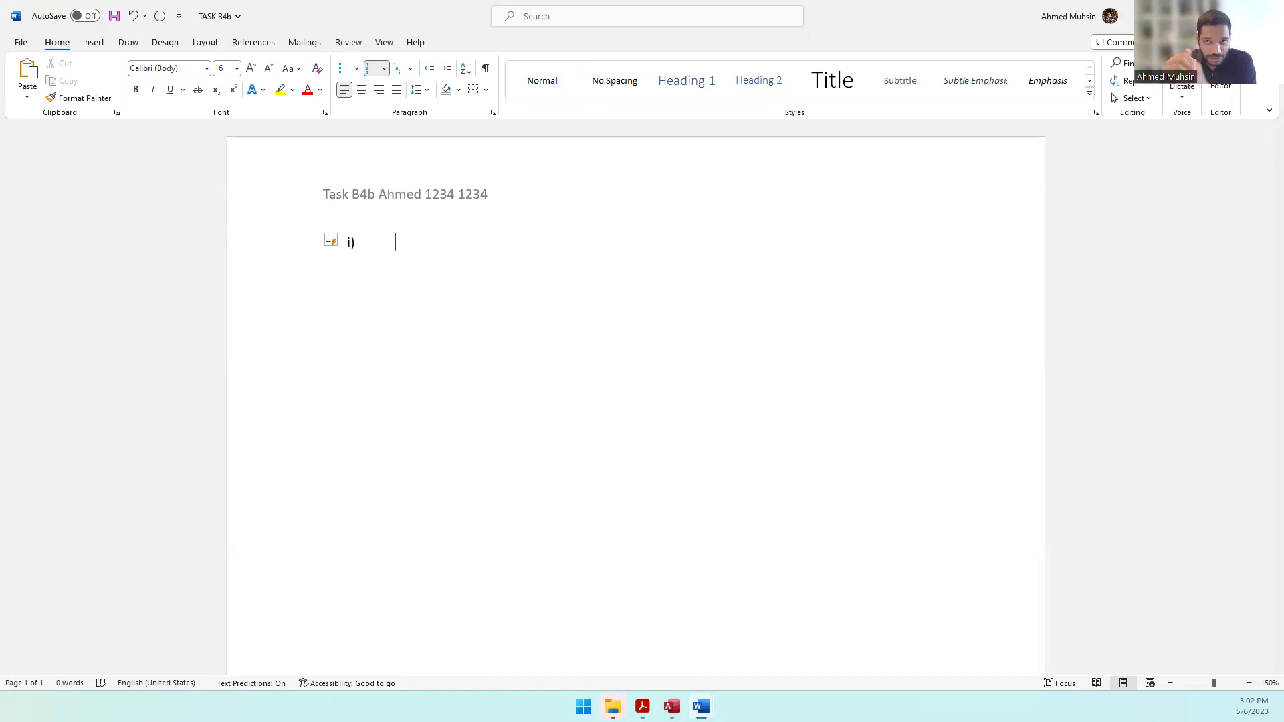
Begin answer i) by stating that mail merge avoids having to manually type the contact details & party details for each letter.
text(B)
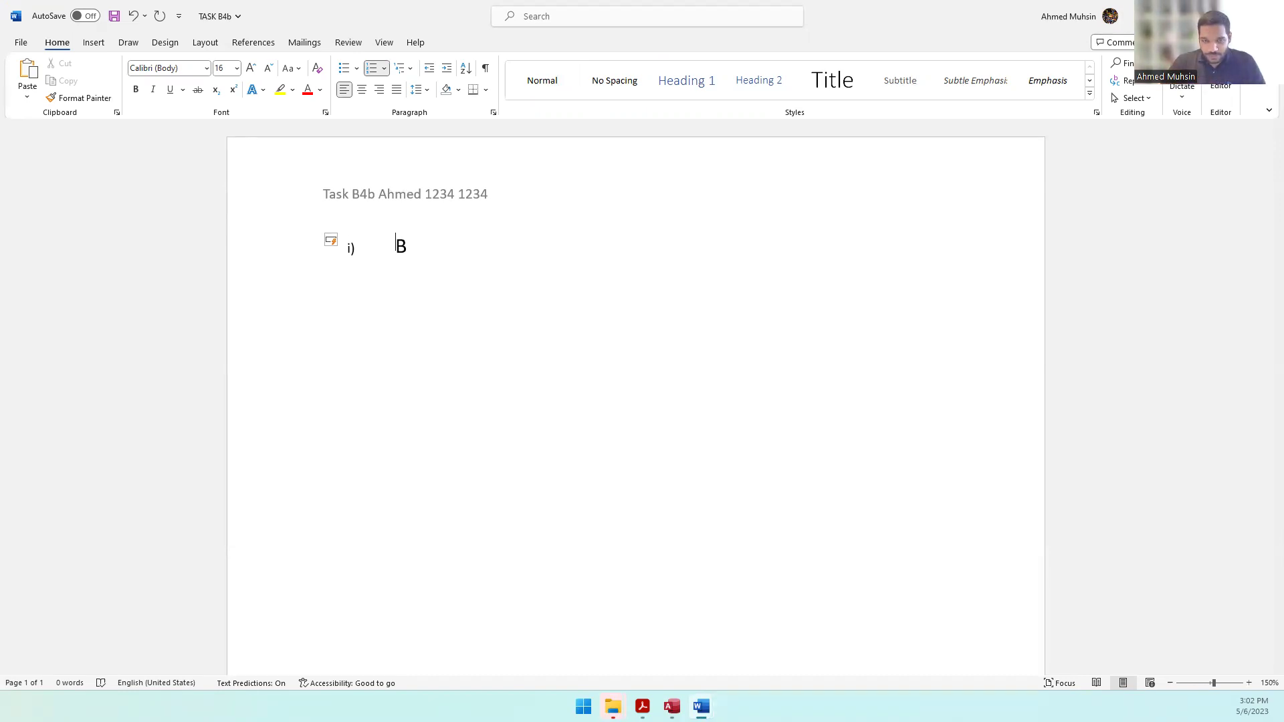
text(y using mail merge)
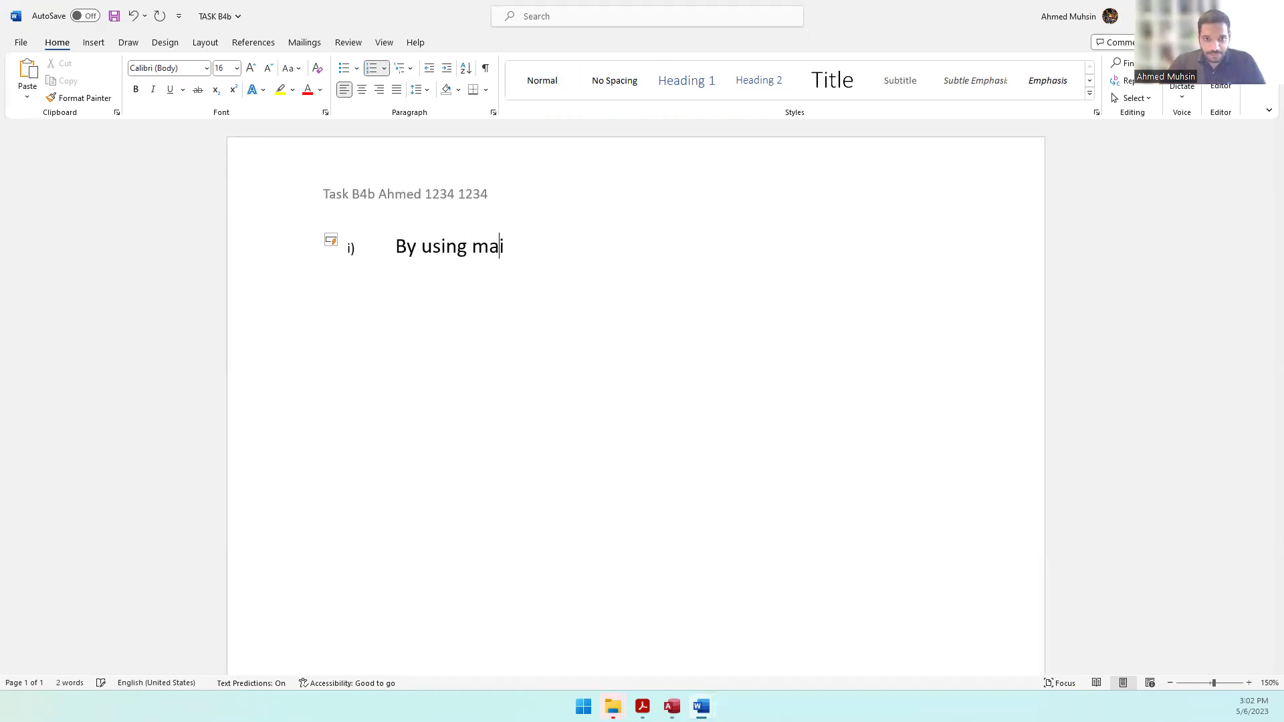
text( Brogan will no)
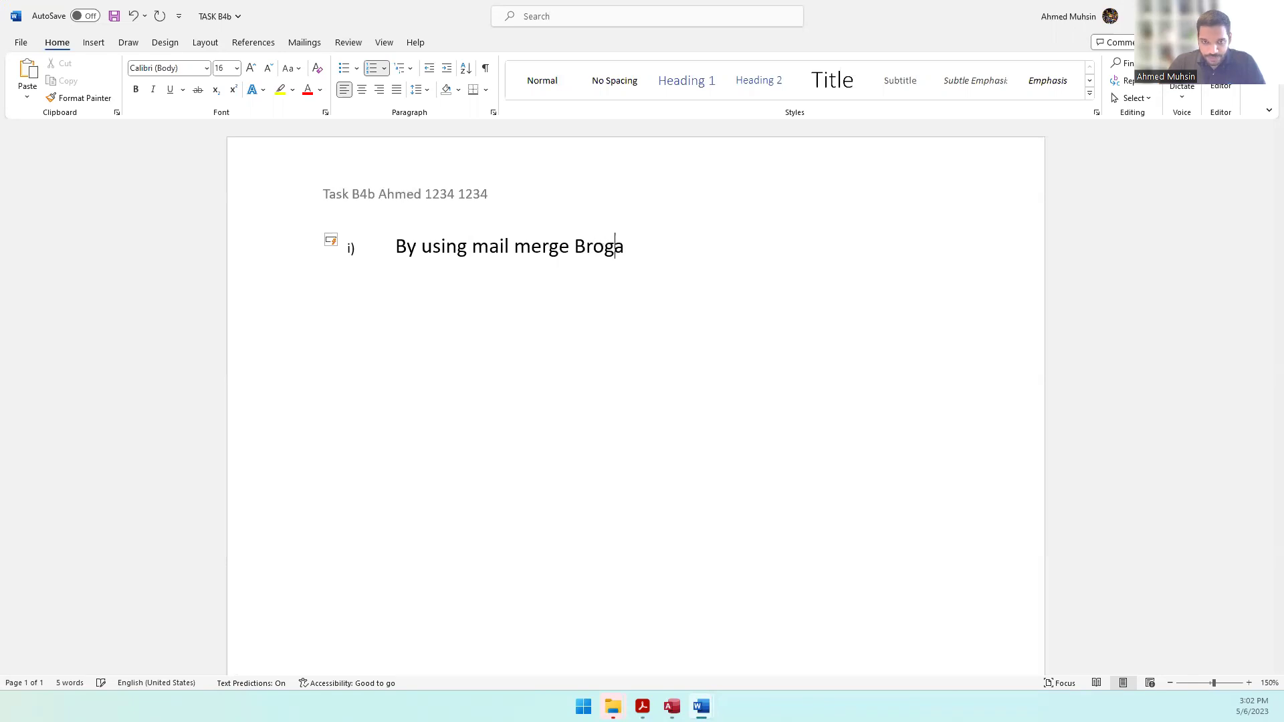
text(t have to manually t)
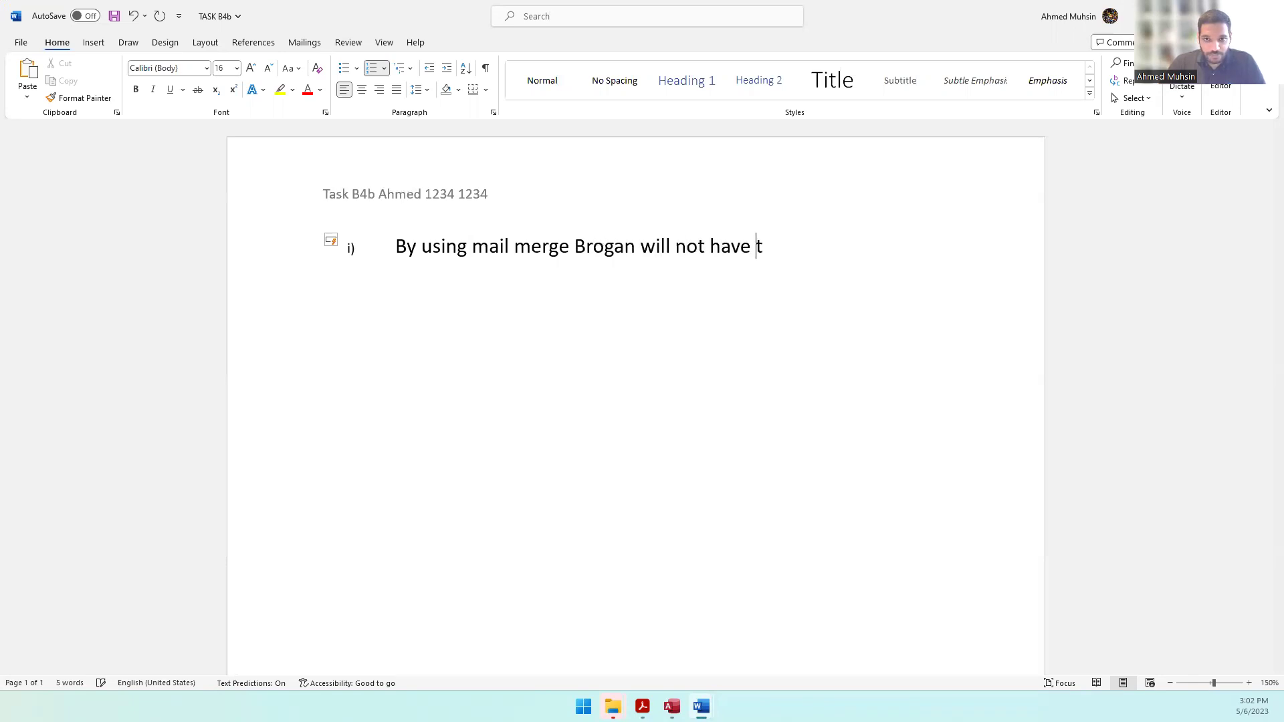
text(ype the )
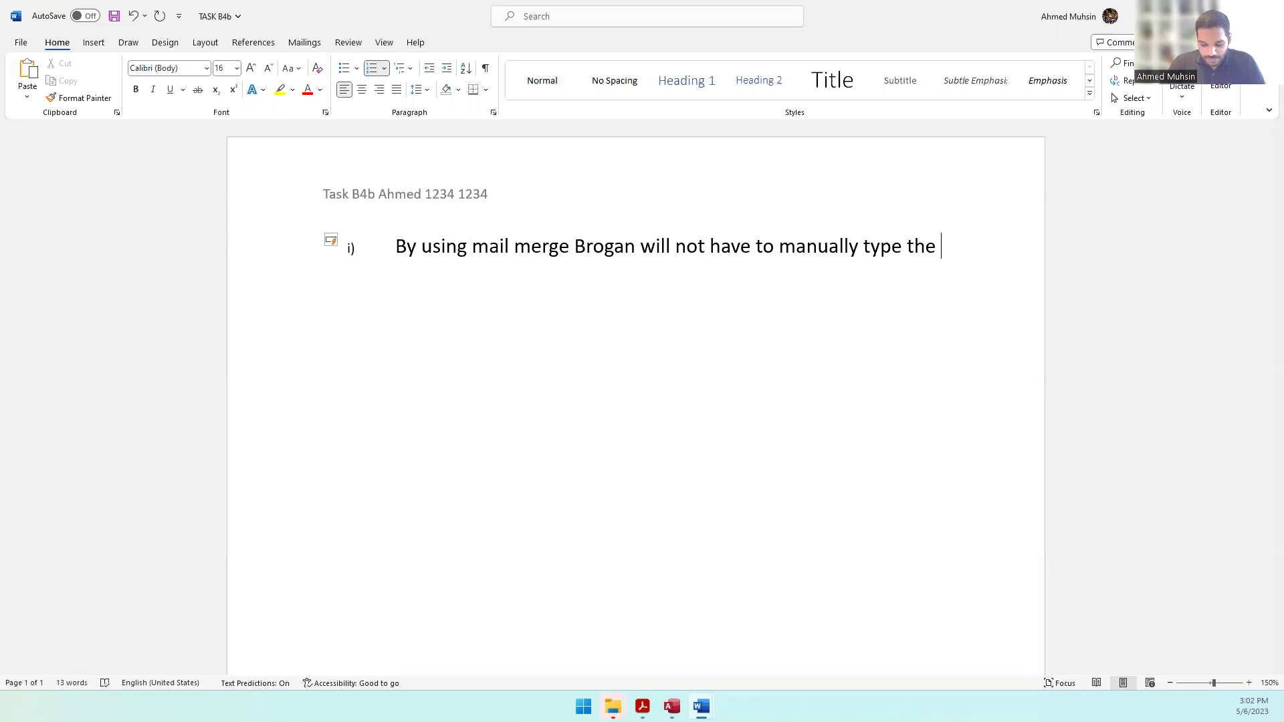
text(contact details & pa)
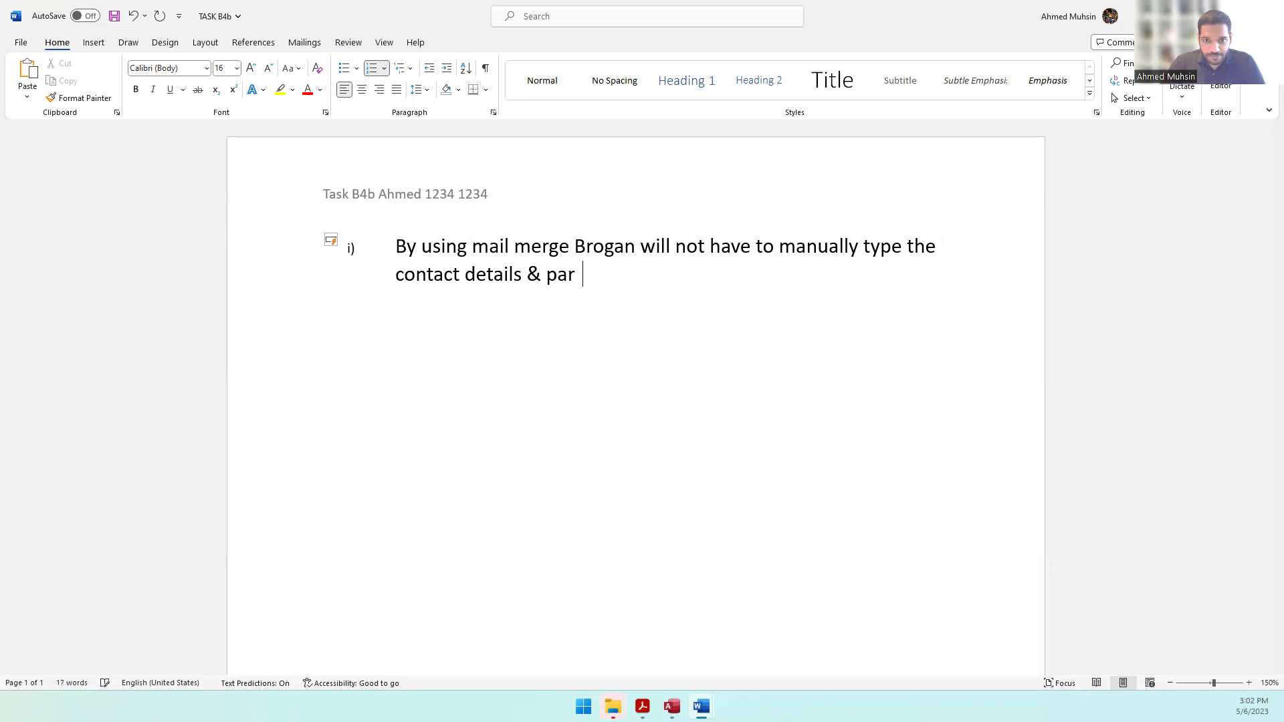
text(rty details for each lette)
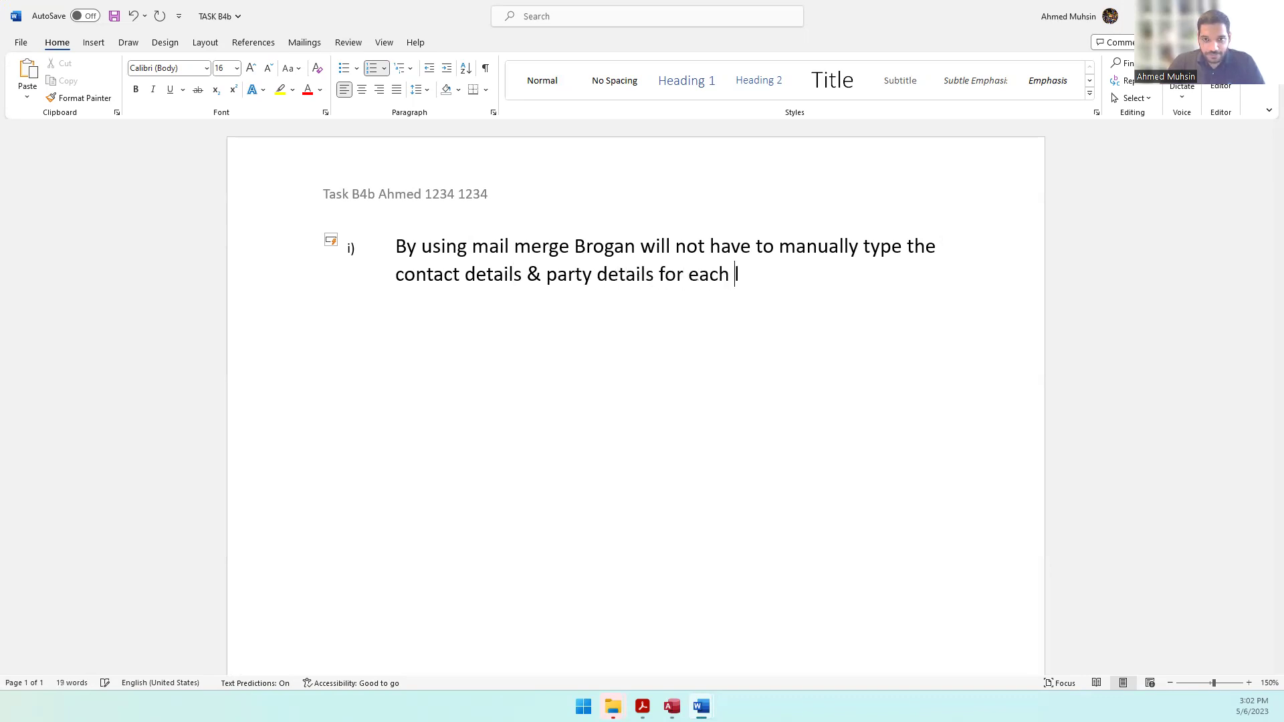
text(r, instead )
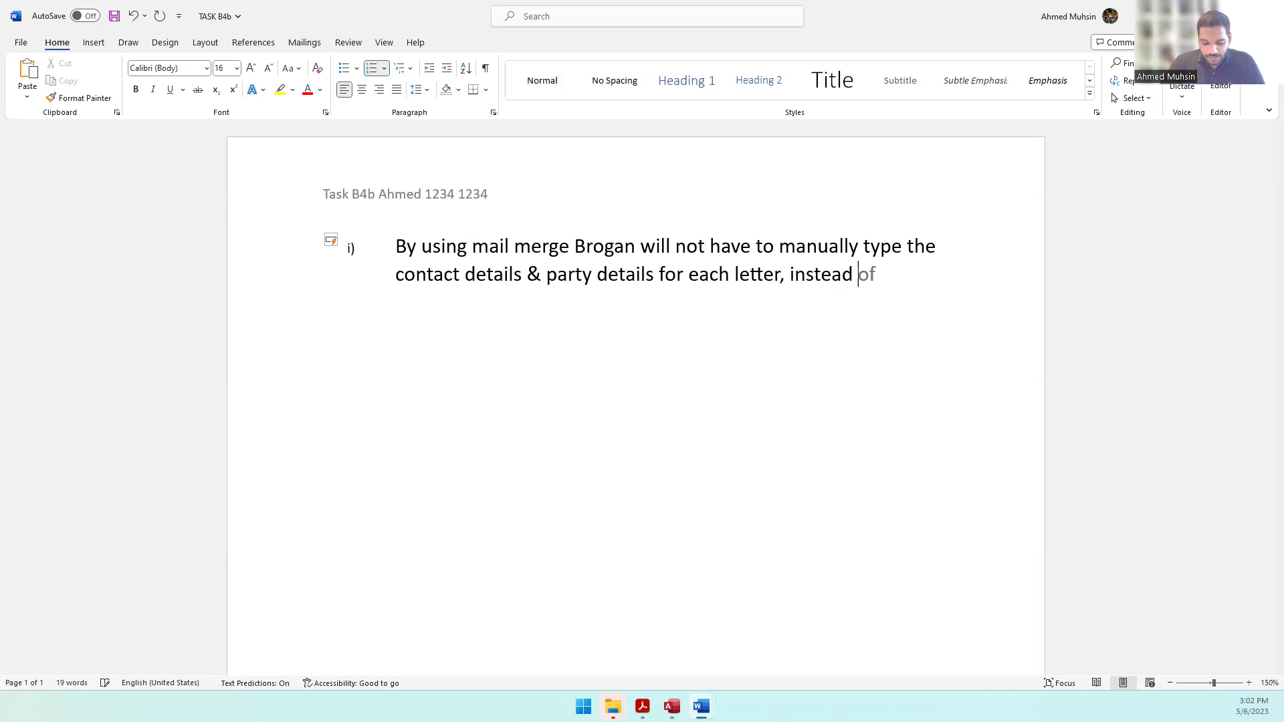
Continue answer i) with "instead all he has to do is simply connect the letter to the database and".
text(all he has to)
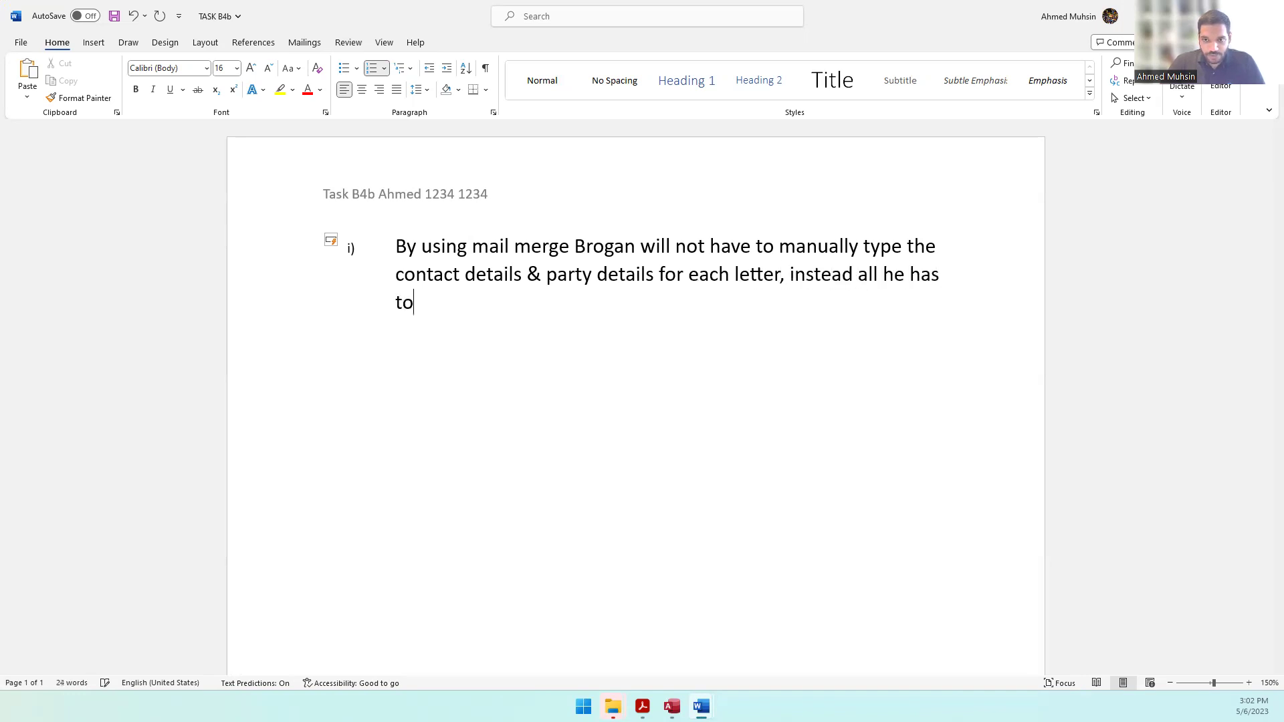
text( do is simply connect the )
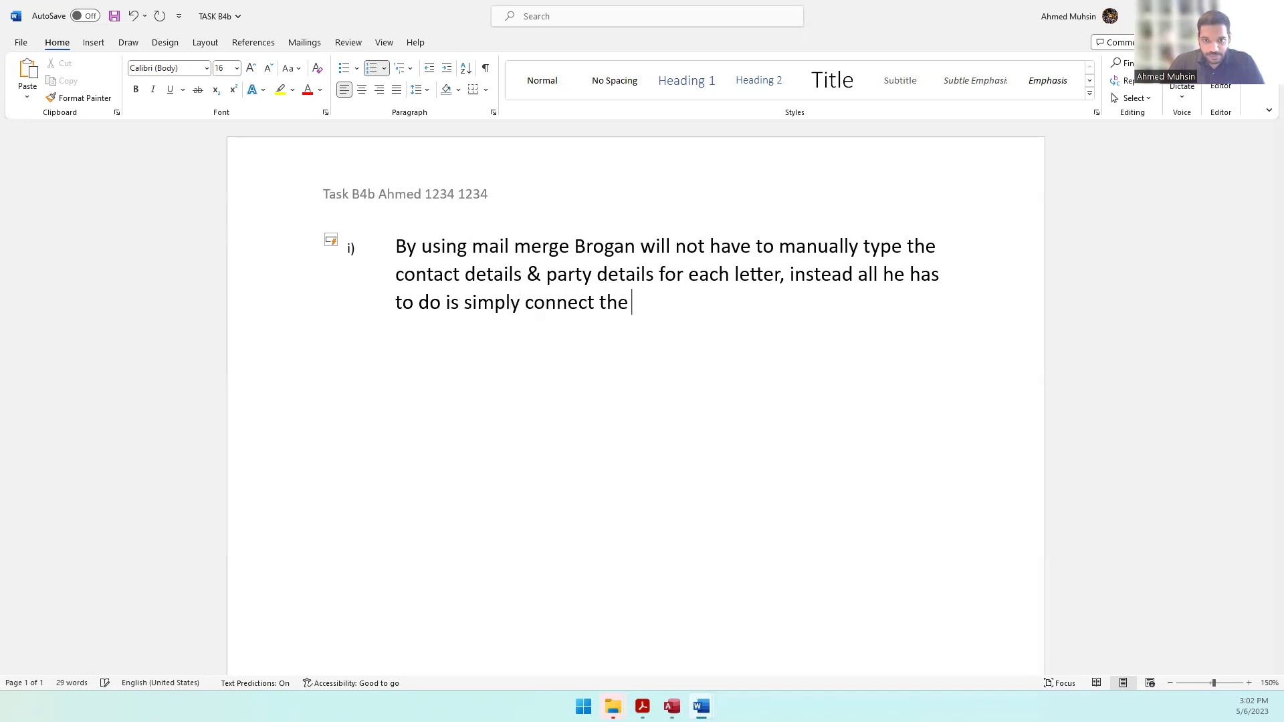
text(letter to the)
text( dabase and Microsof)
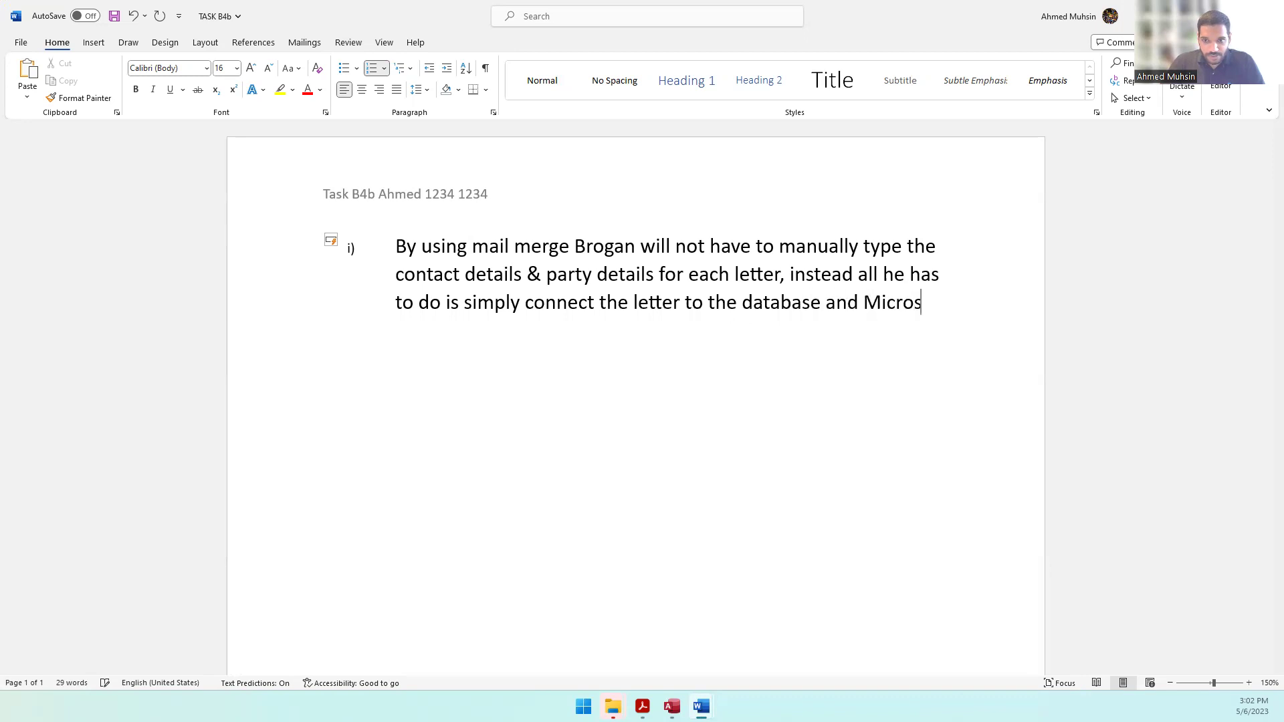
Finish answer i) with "Microsoft Word will automatically create a personalized letter for each customer.".
text(t Word a)
key(BackSpace)
text(will automati)
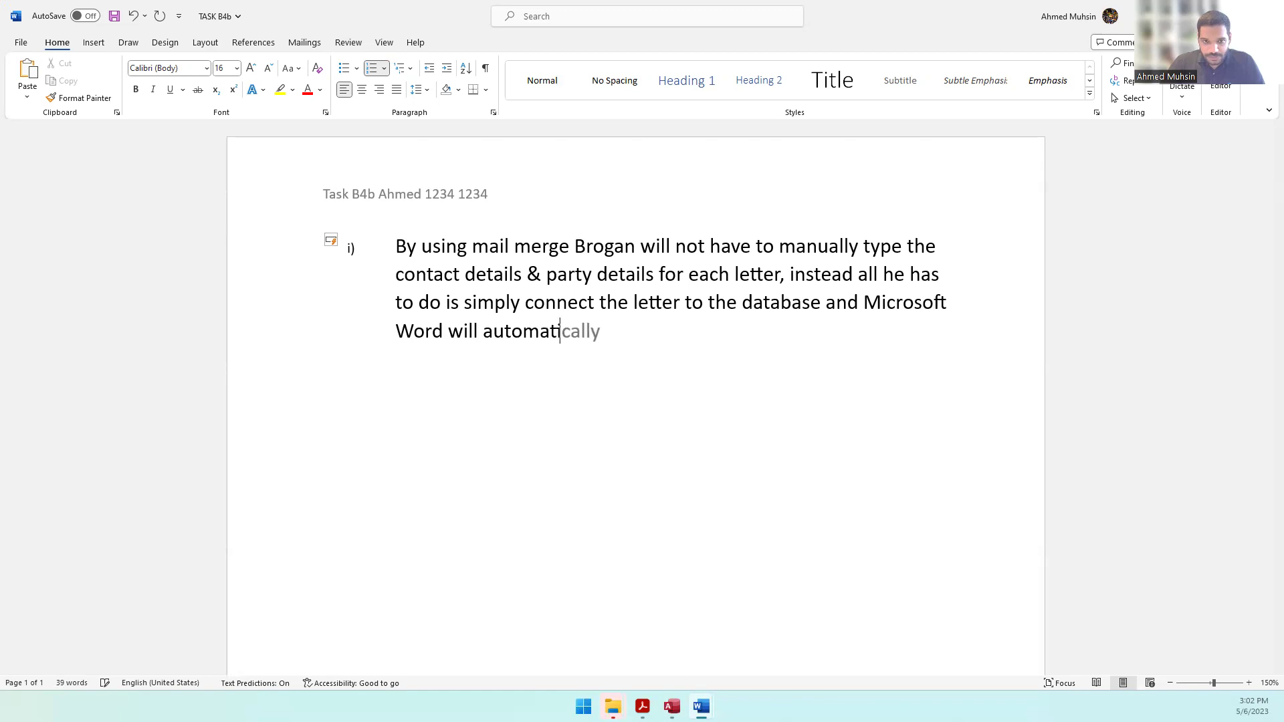
text(cally create a)
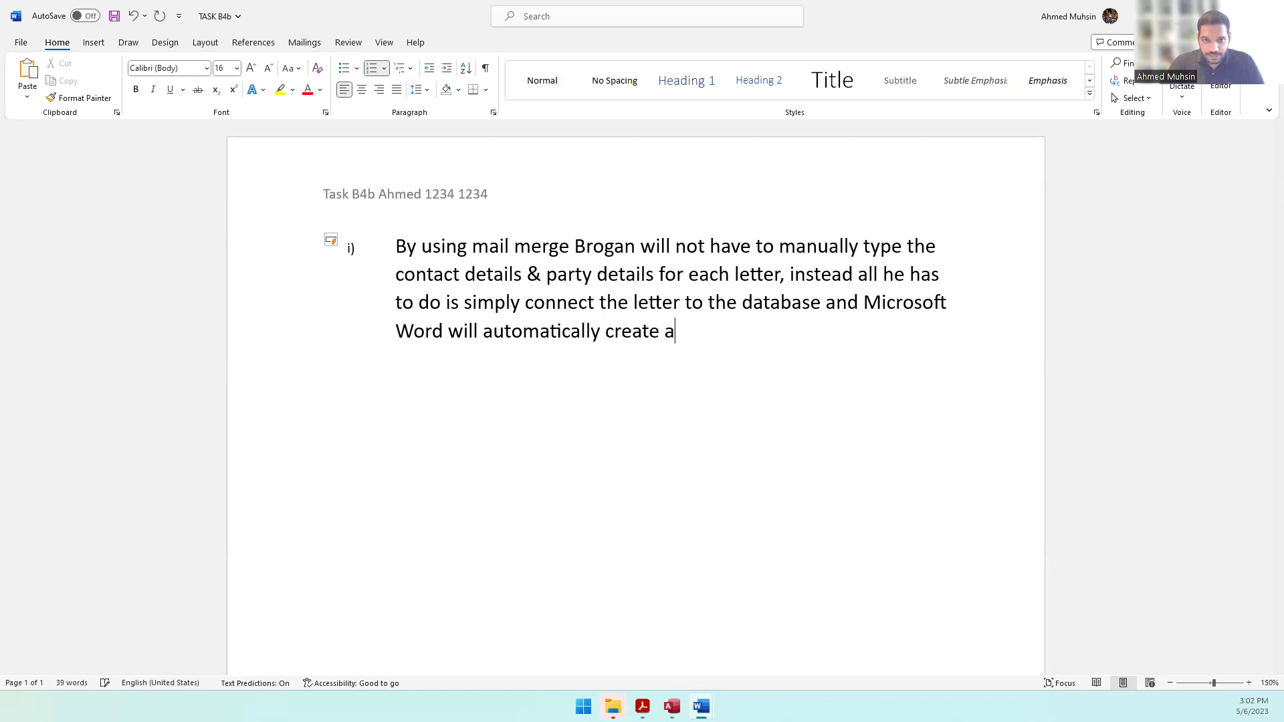
text( personalized el)
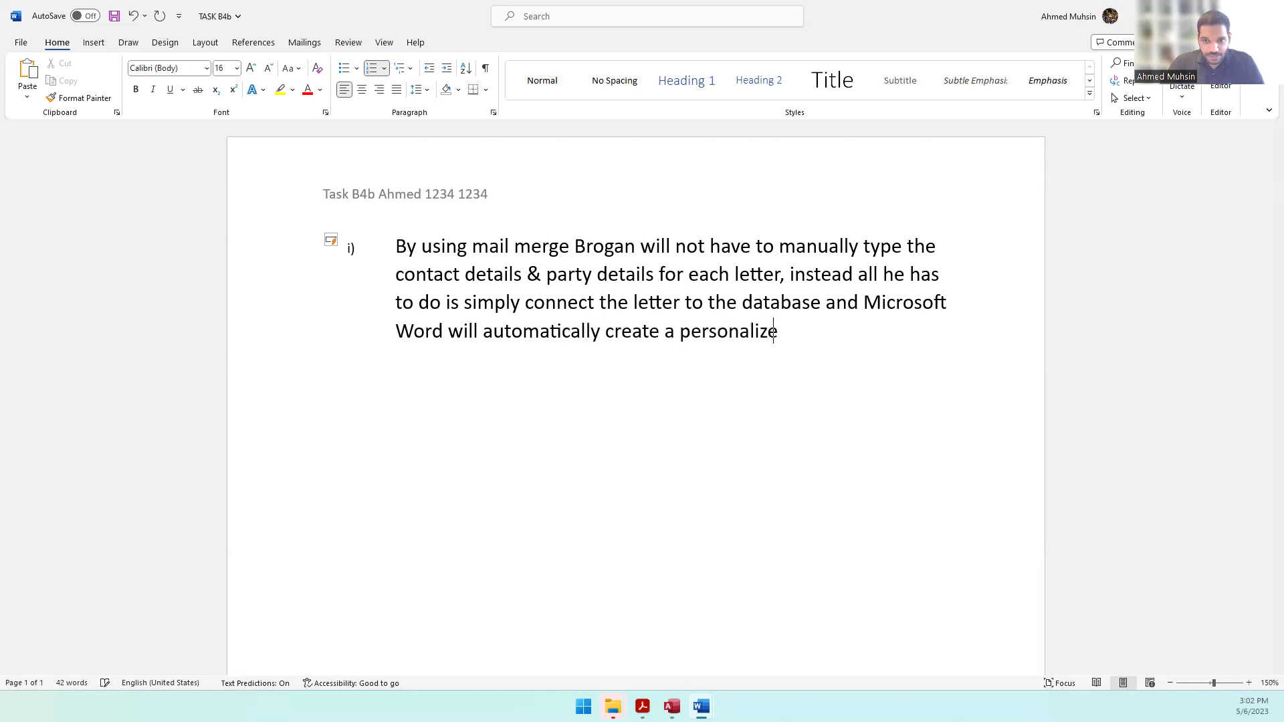
key(BackSpace)
text(lette)
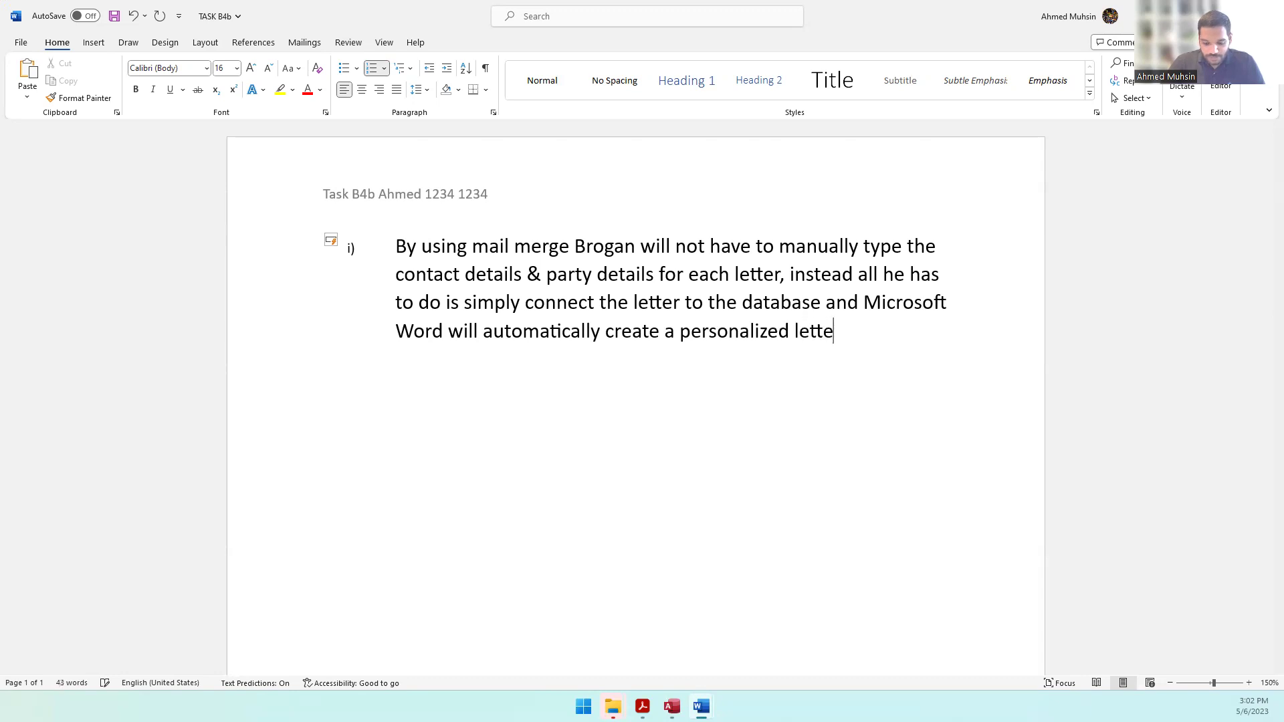
text(r for each cust)
key(BackSpace)
key(BackSpace)
key(BackSpace)
text(ustomer.)
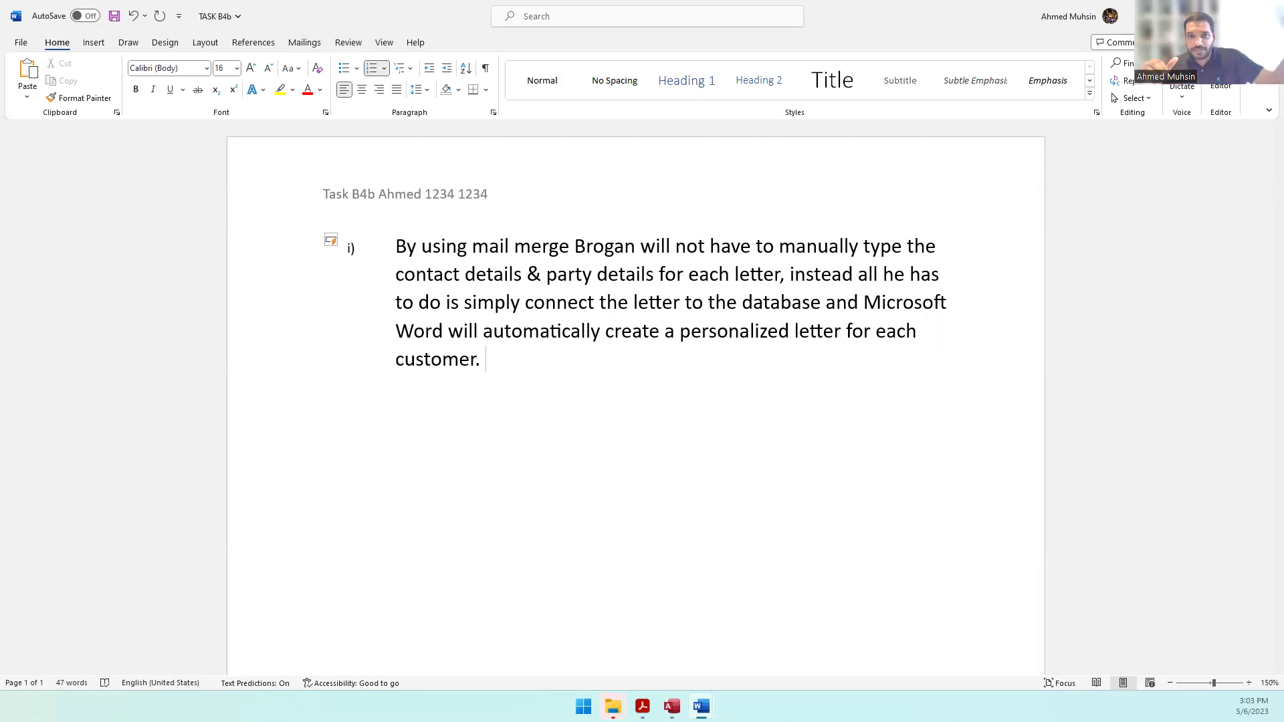
Read question (ii) in the question paper and answer it in a new list item ii) with "Spelling and Grammar".
key(Return)
key(alt+Tab)
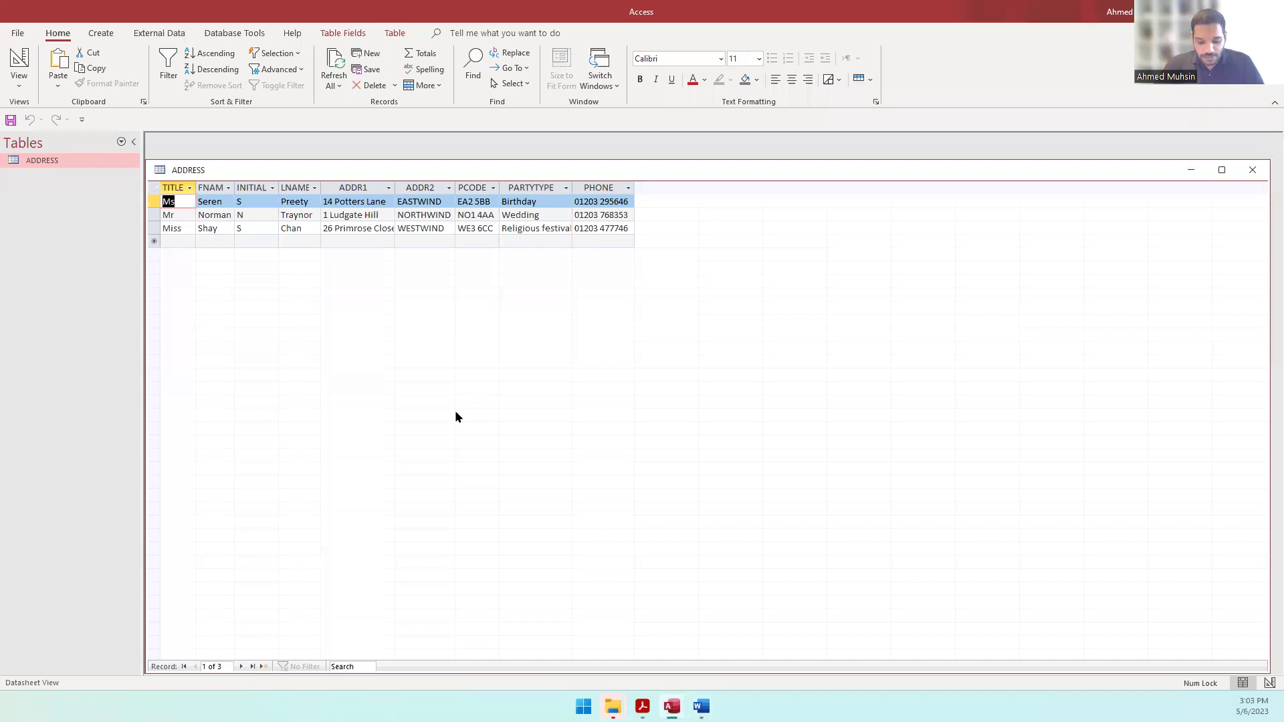
key(alt+Tab)
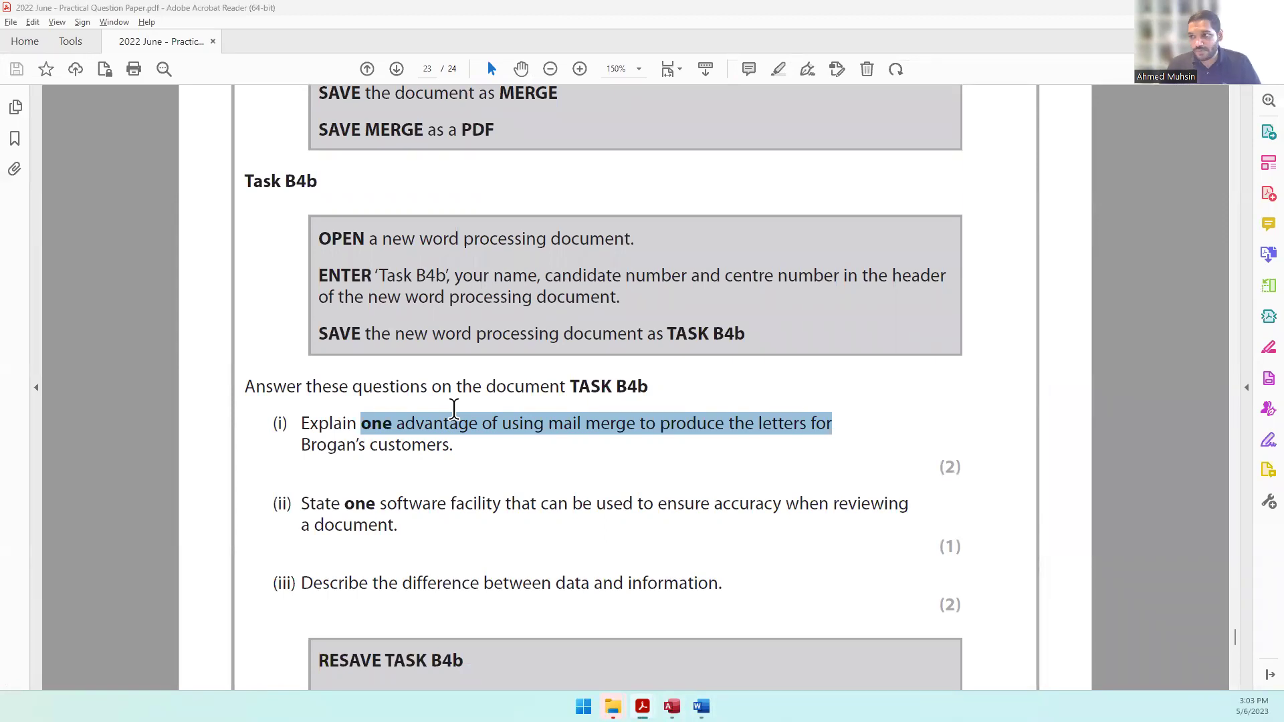
key(alt+Tab)
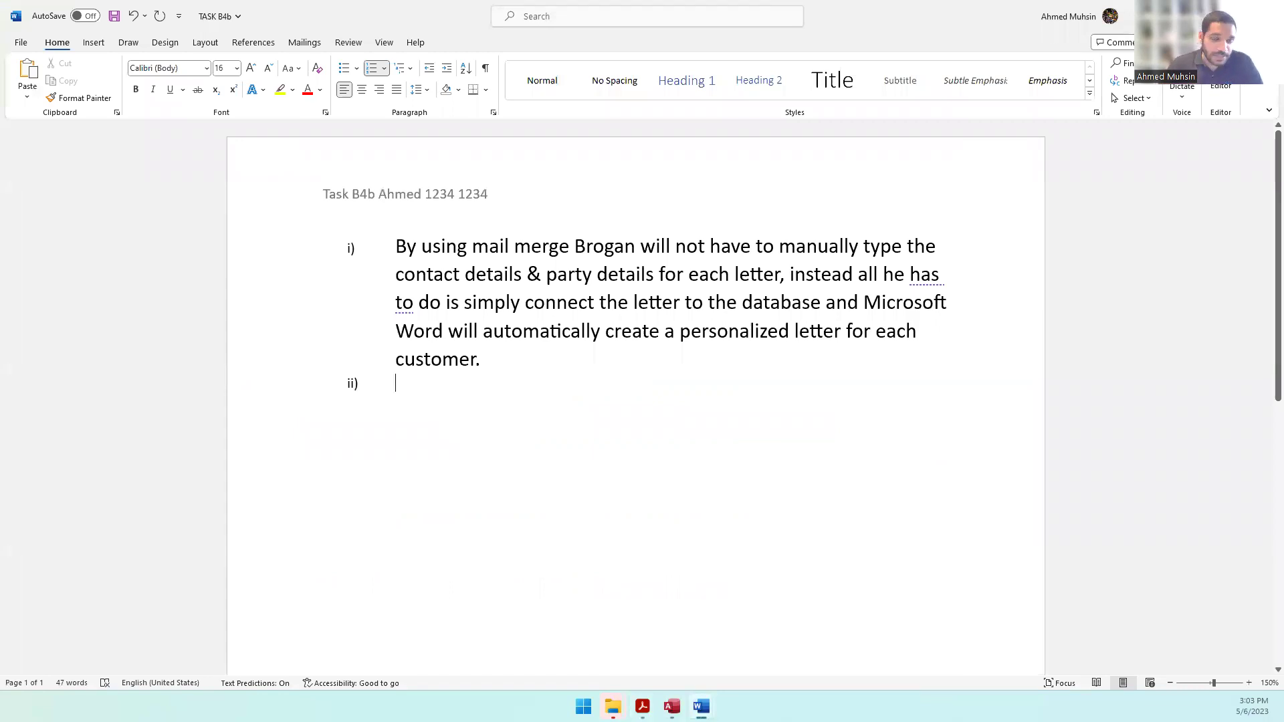
click(348, 42)
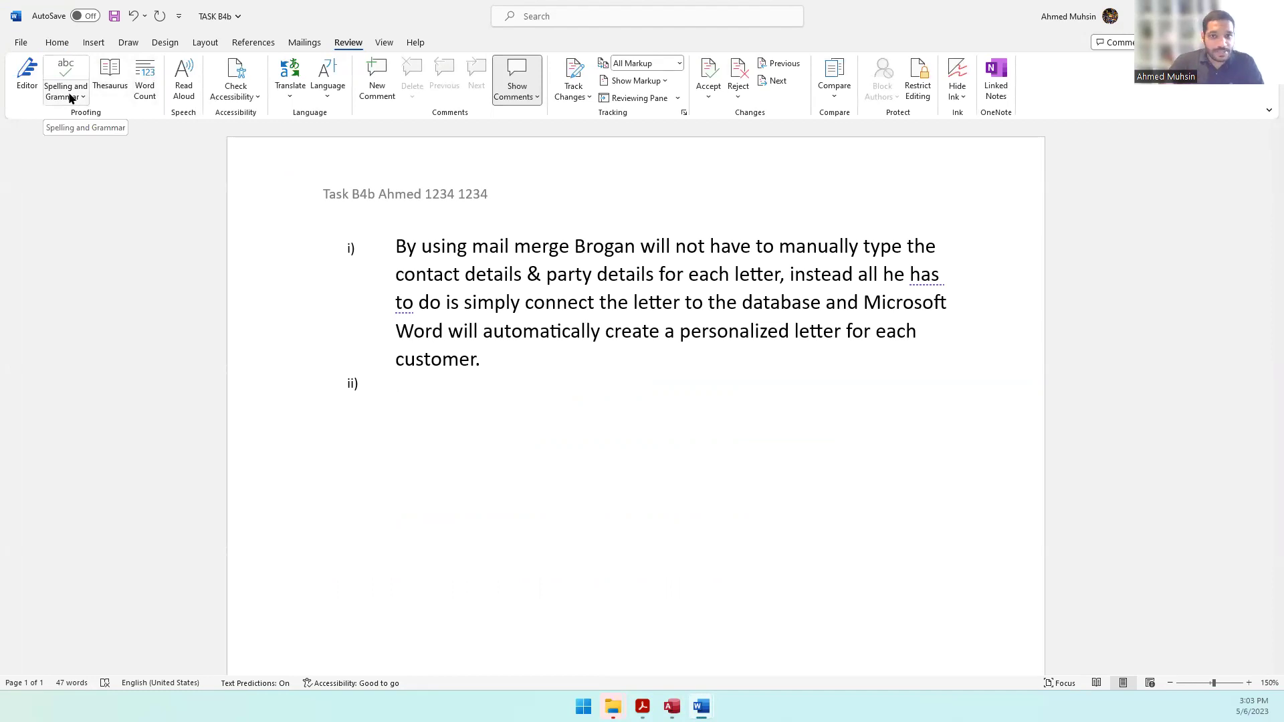
text(Spee)
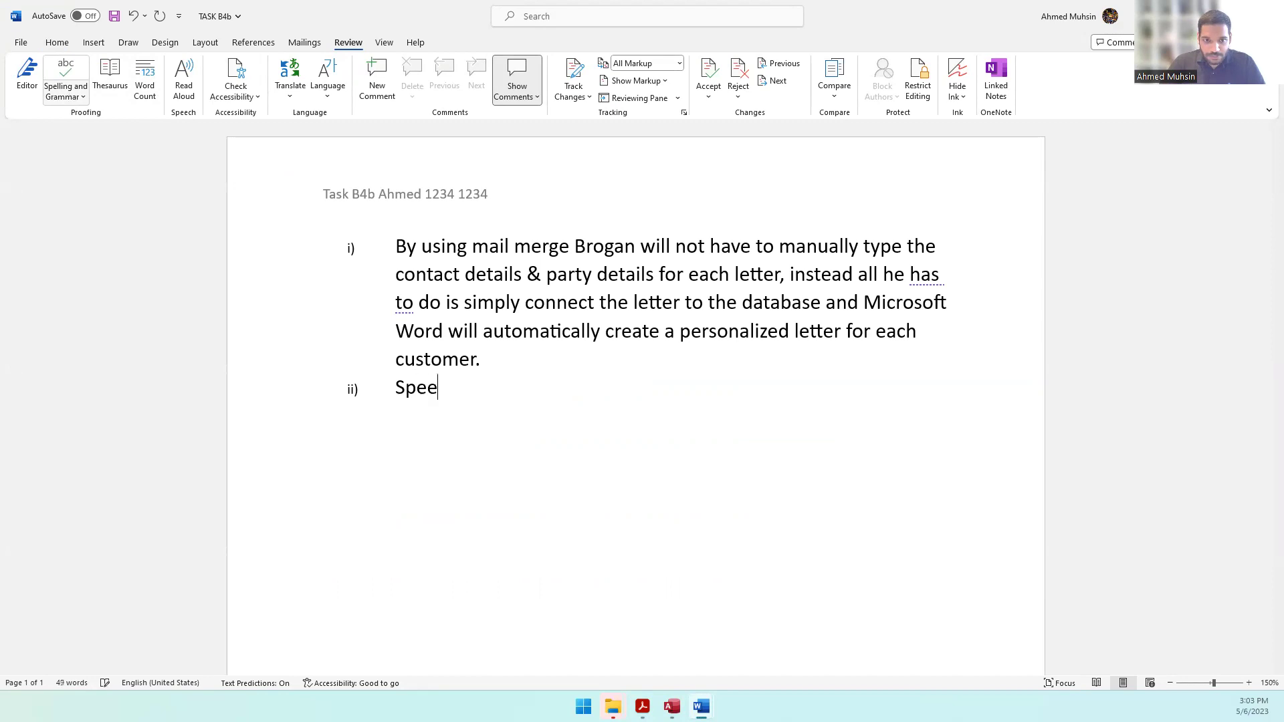
key(BackSpace)
text(lling and)
key(BackSpace)
text(d Grammar)
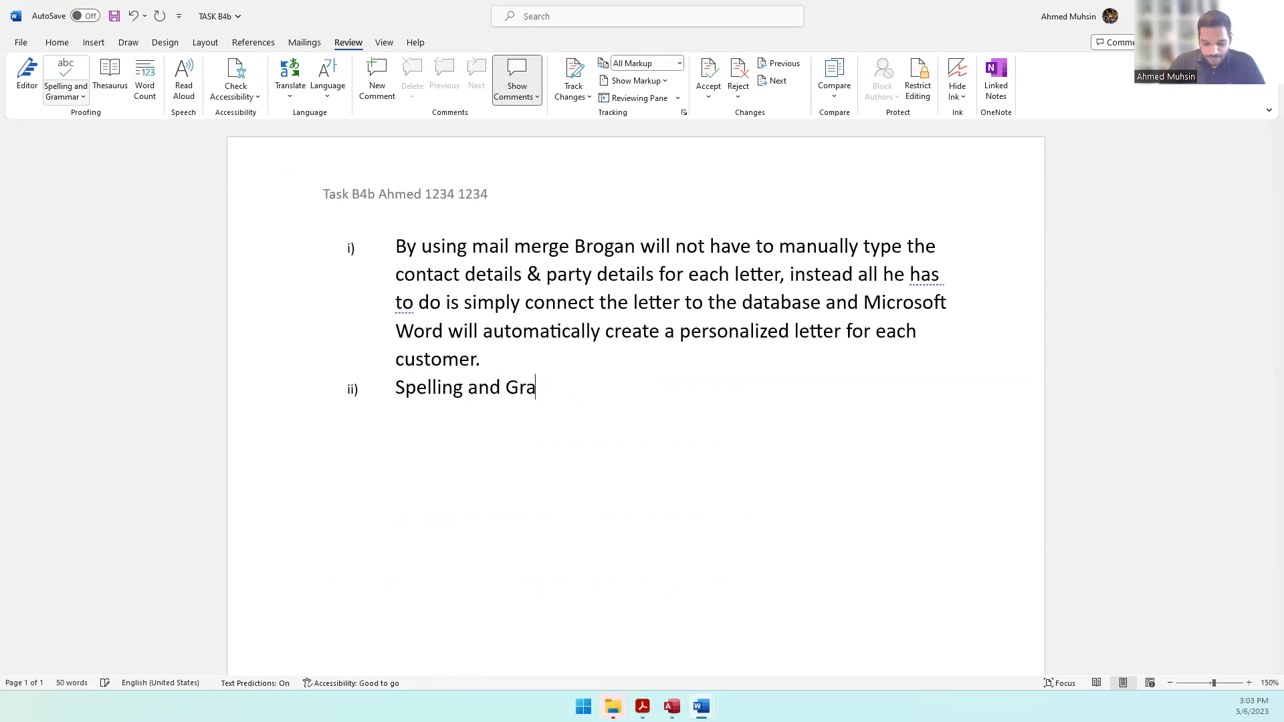
Read question (iii) and answer it in item iii): "Data is raw facts, once they are processed by the computer's processor they become information.".
key(Return)
click(70, 98)
key(alt+Tab)
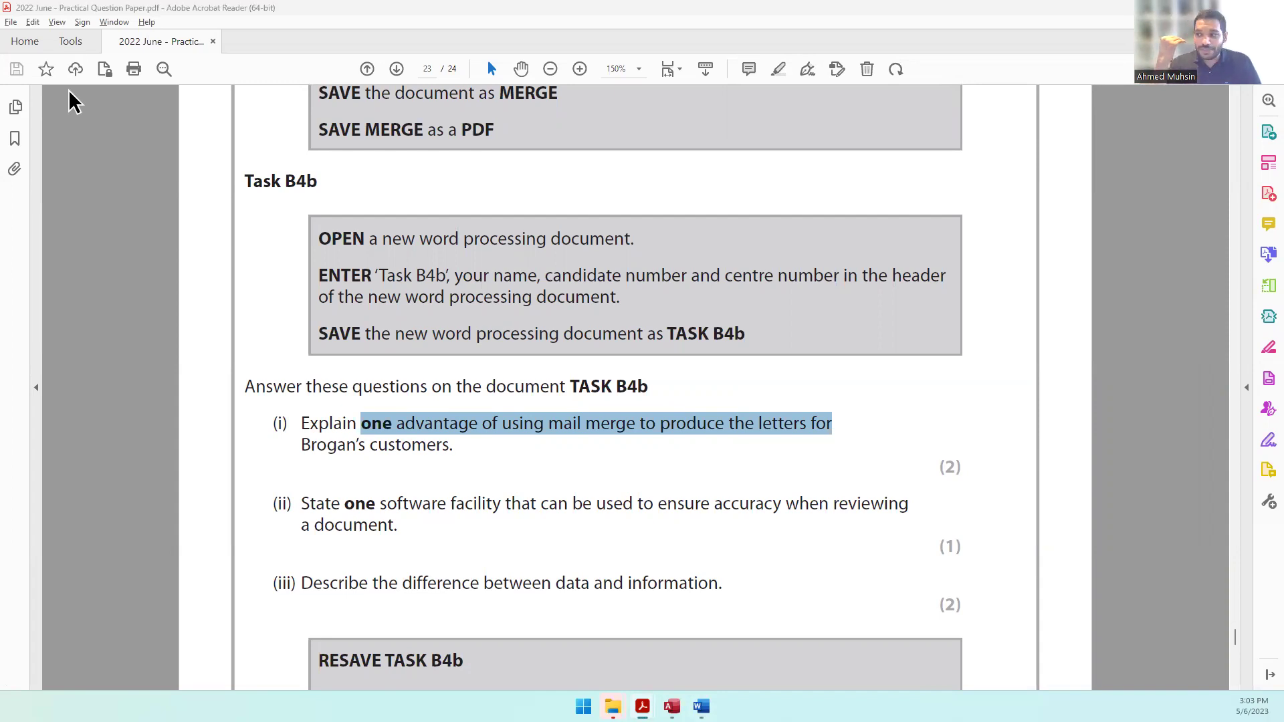
key(alt+Tab)
text(Da)
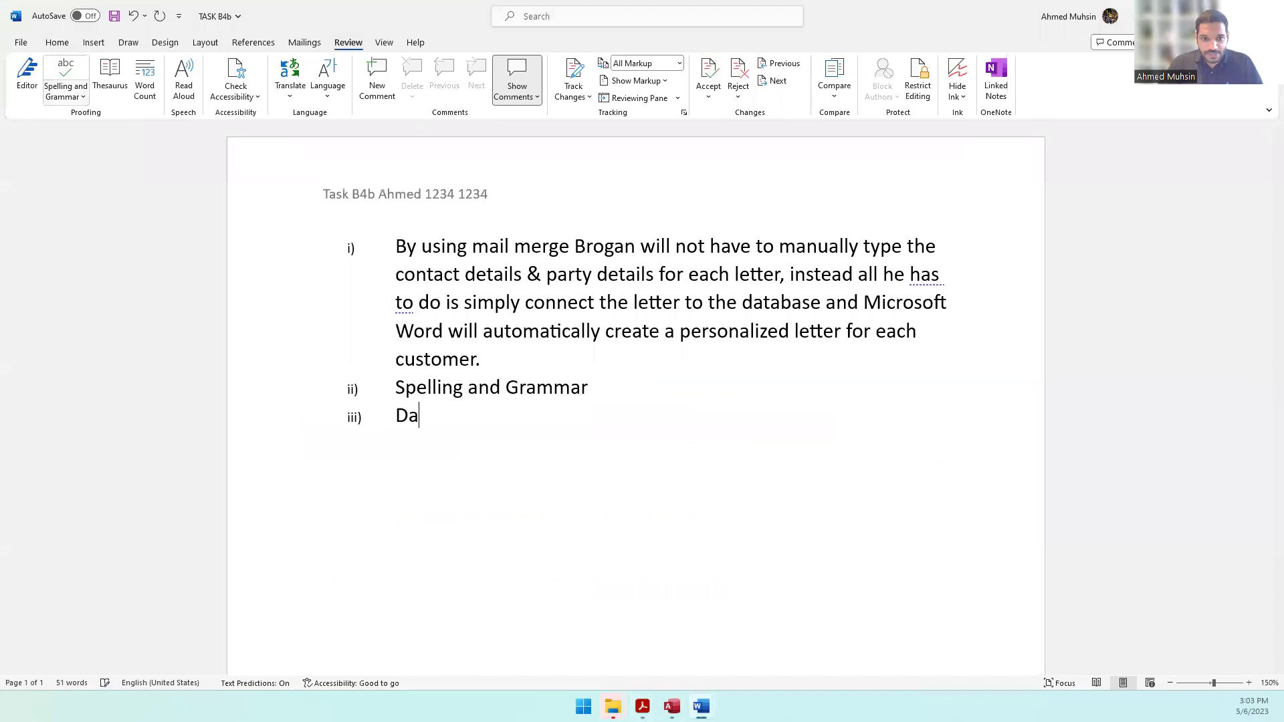
text(ta is ra)
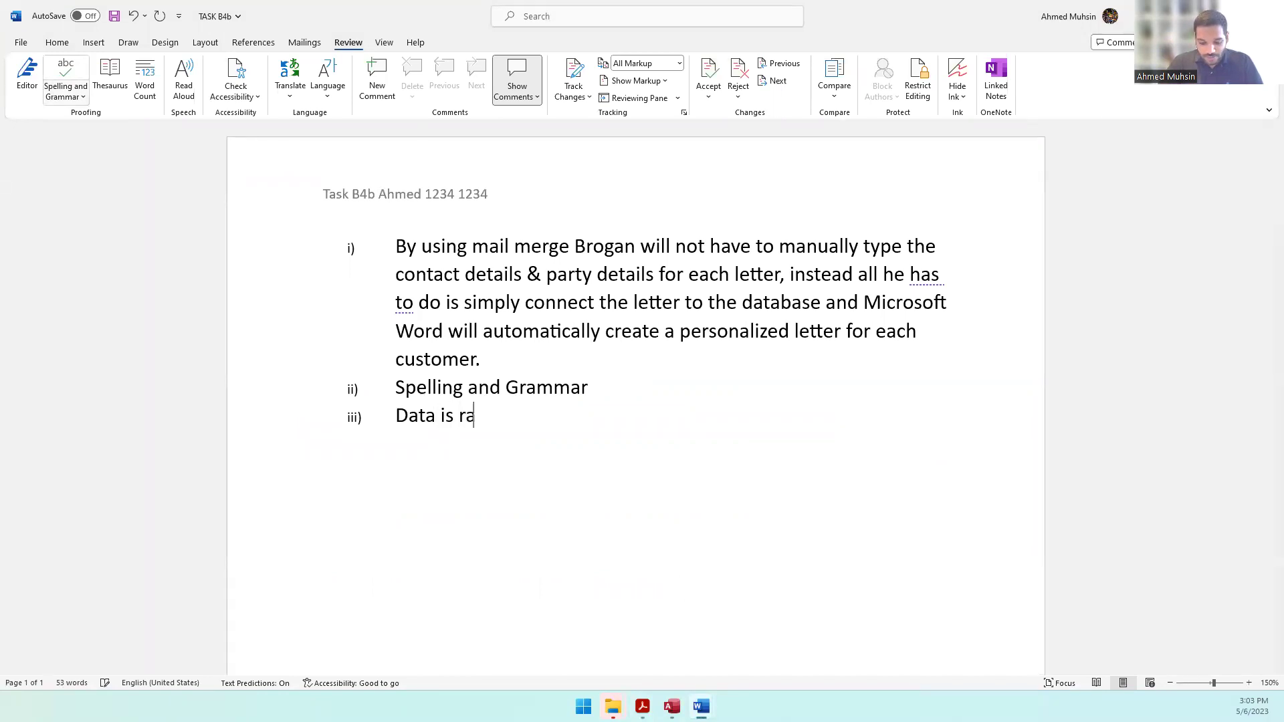
text(w facts, o)
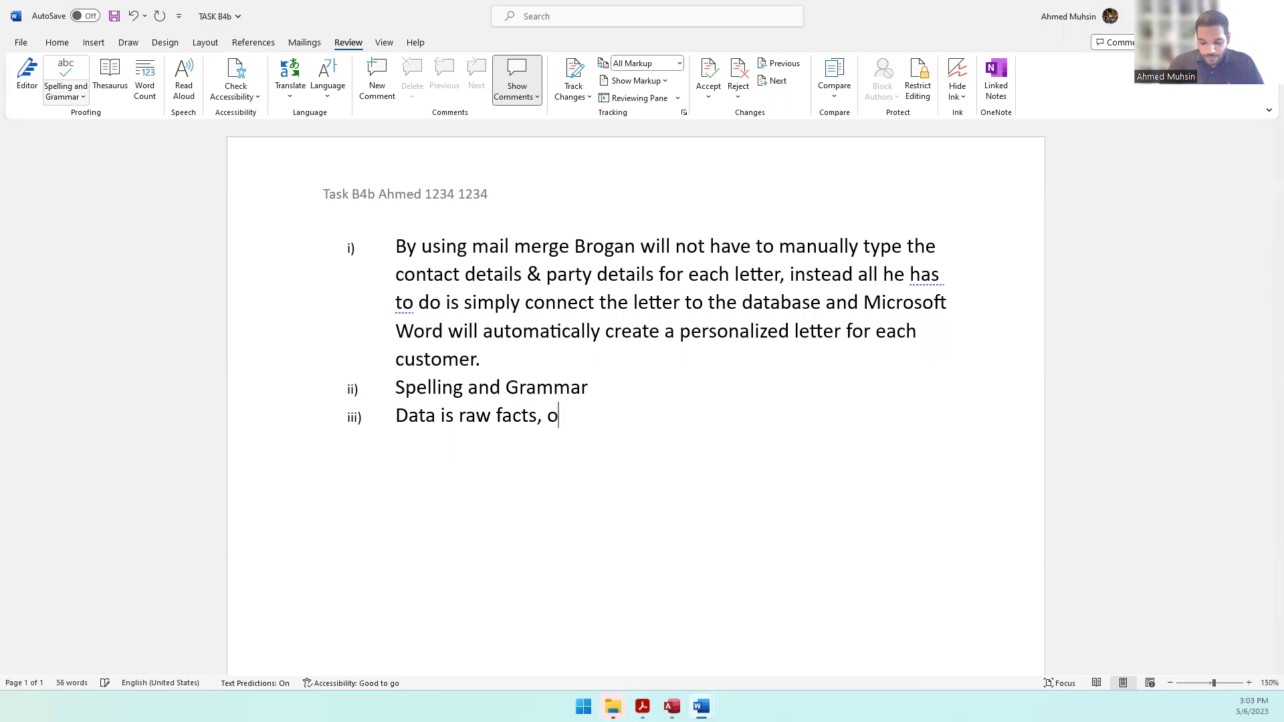
text(nce they are proc)
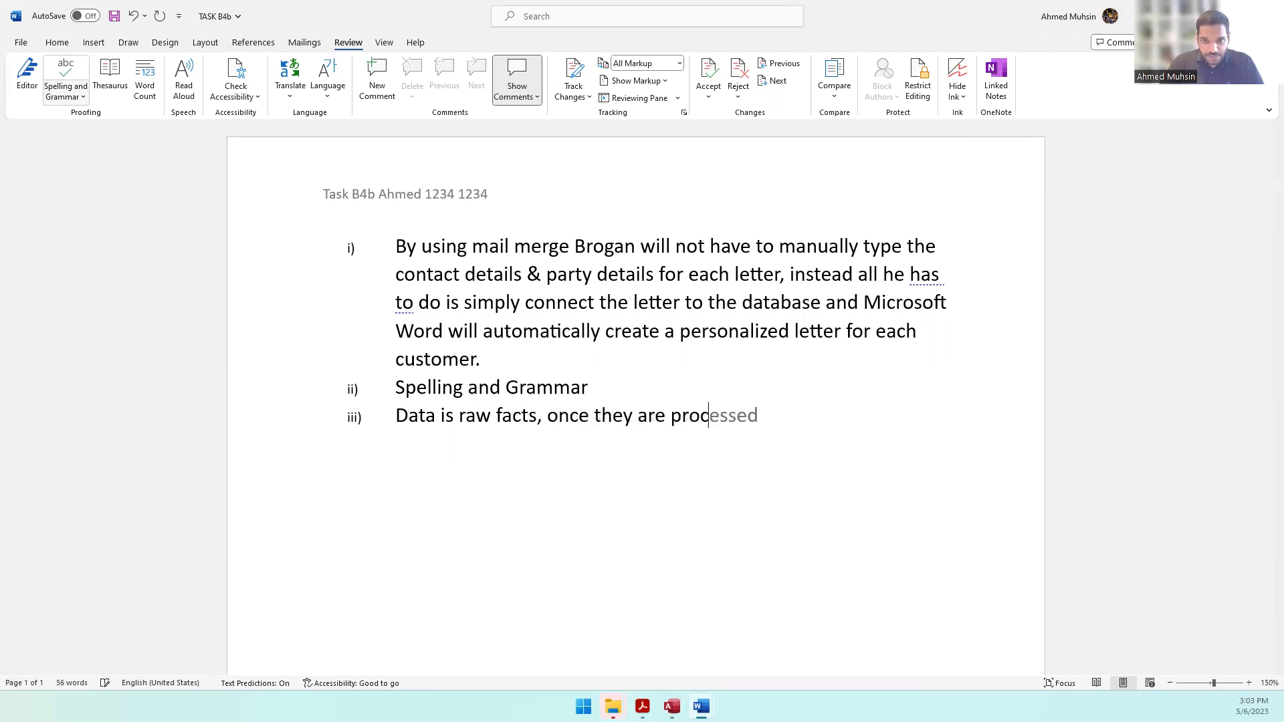
text(essed by the )
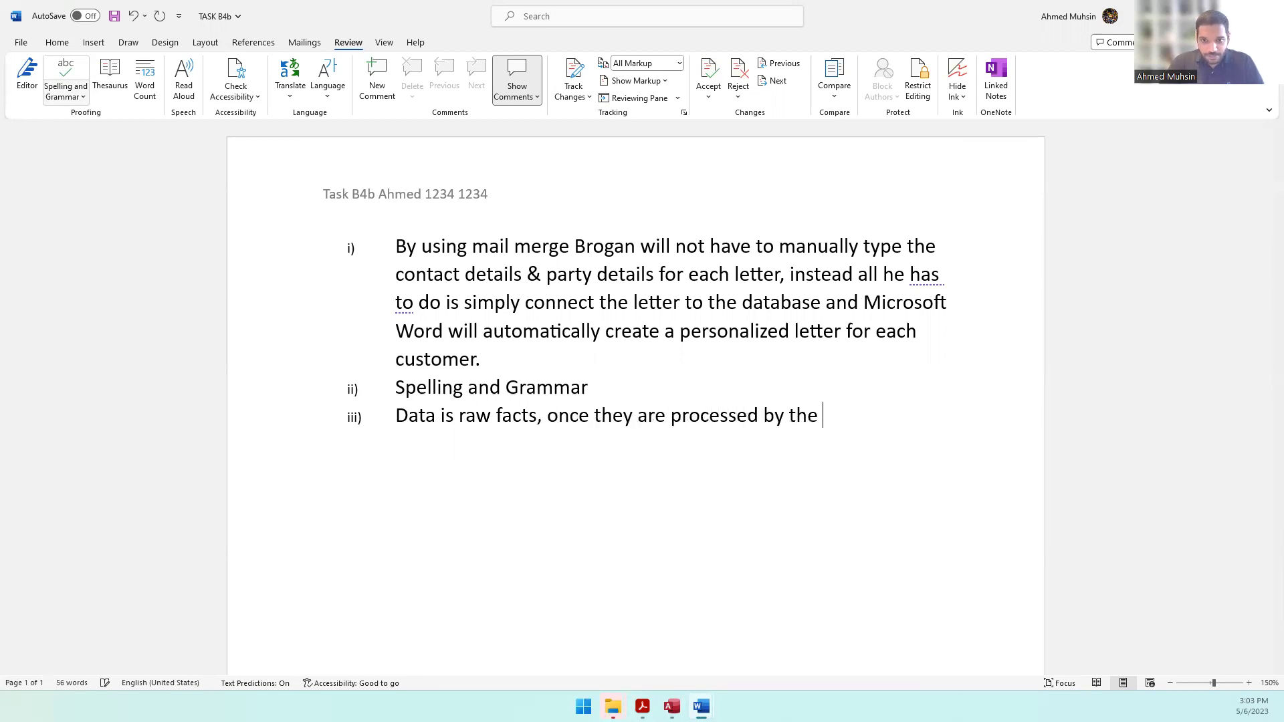
text(computer's processor)
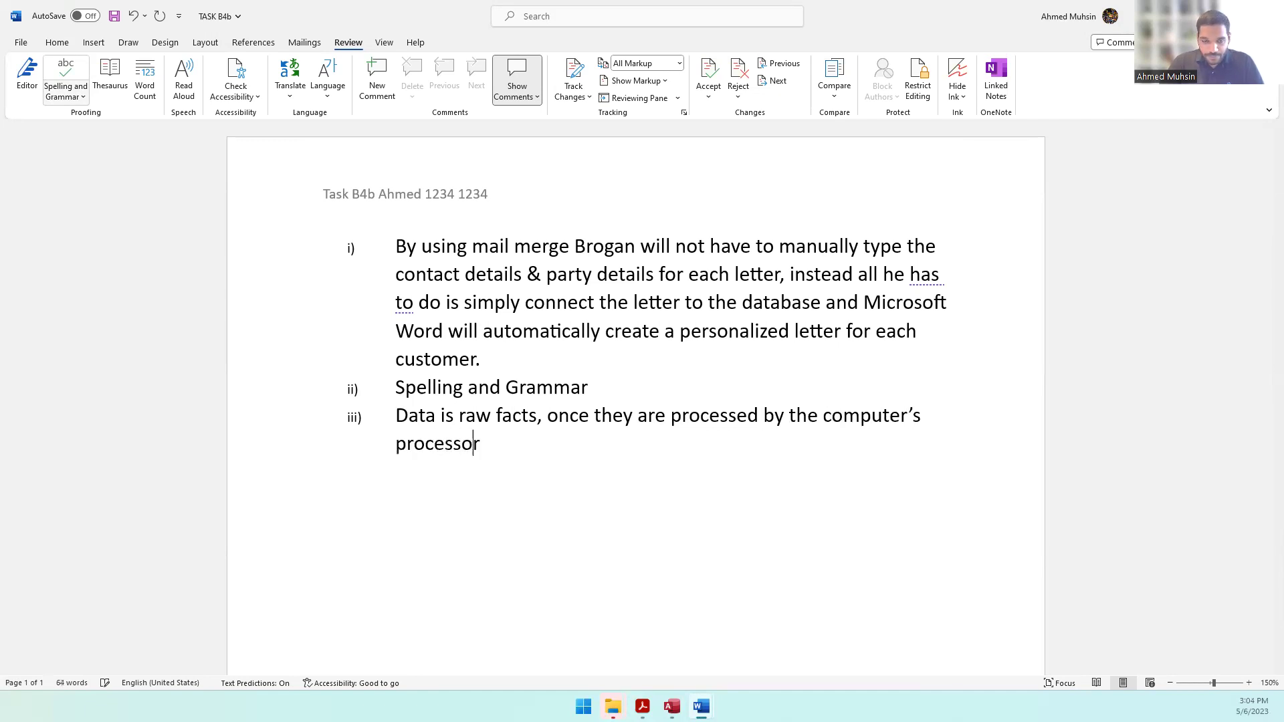
text( they become )
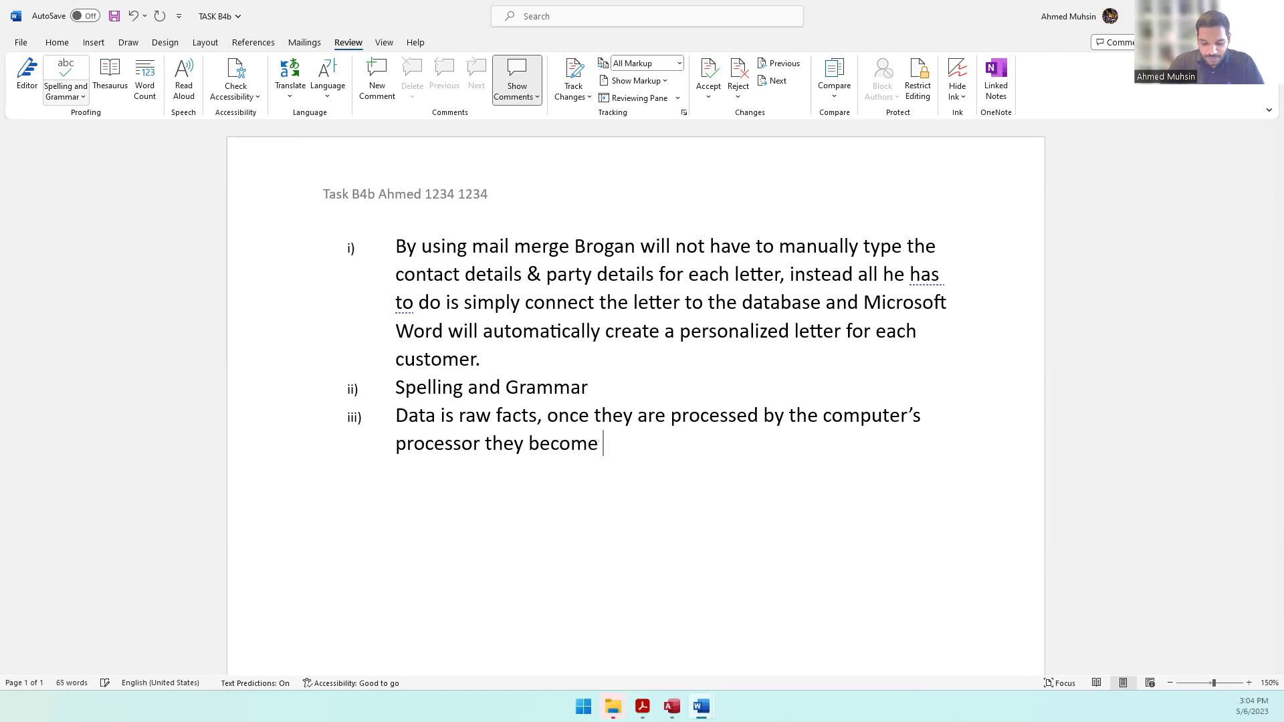
text(information.)
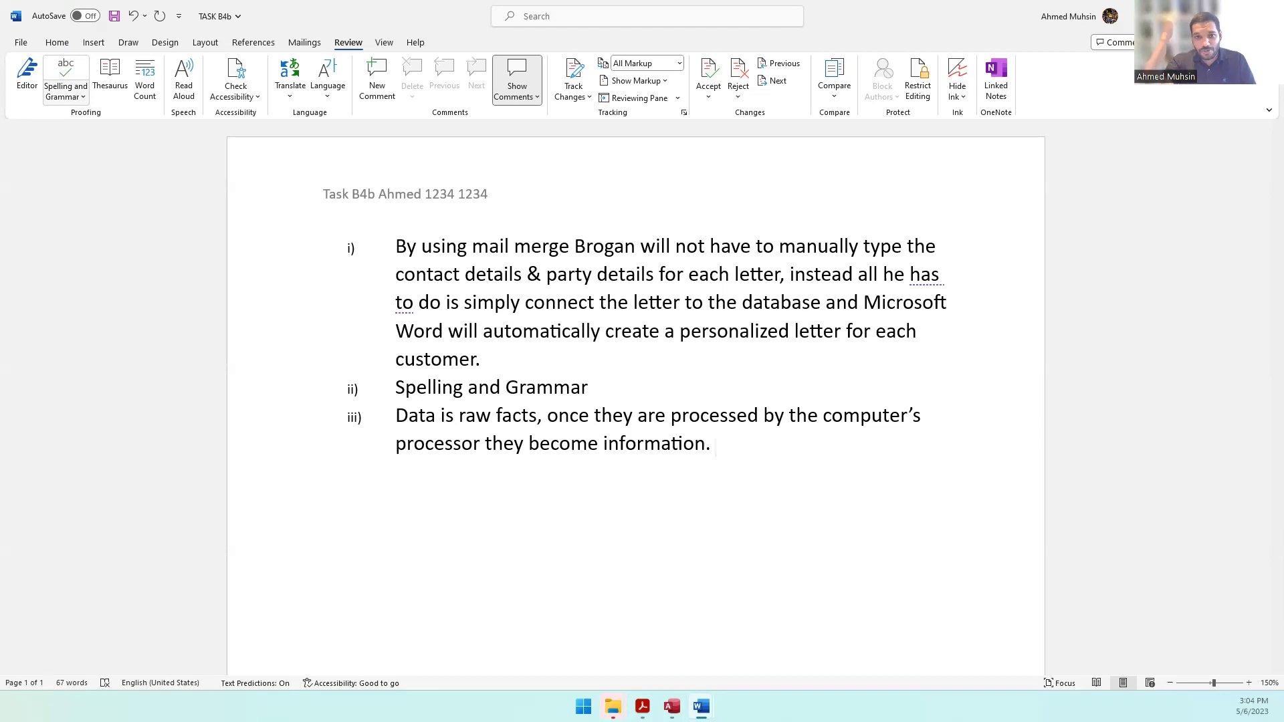
Check the saving instructions for Task B4b in the question paper, then resave TASK B4b and save it as a PDF.
click(70, 98)
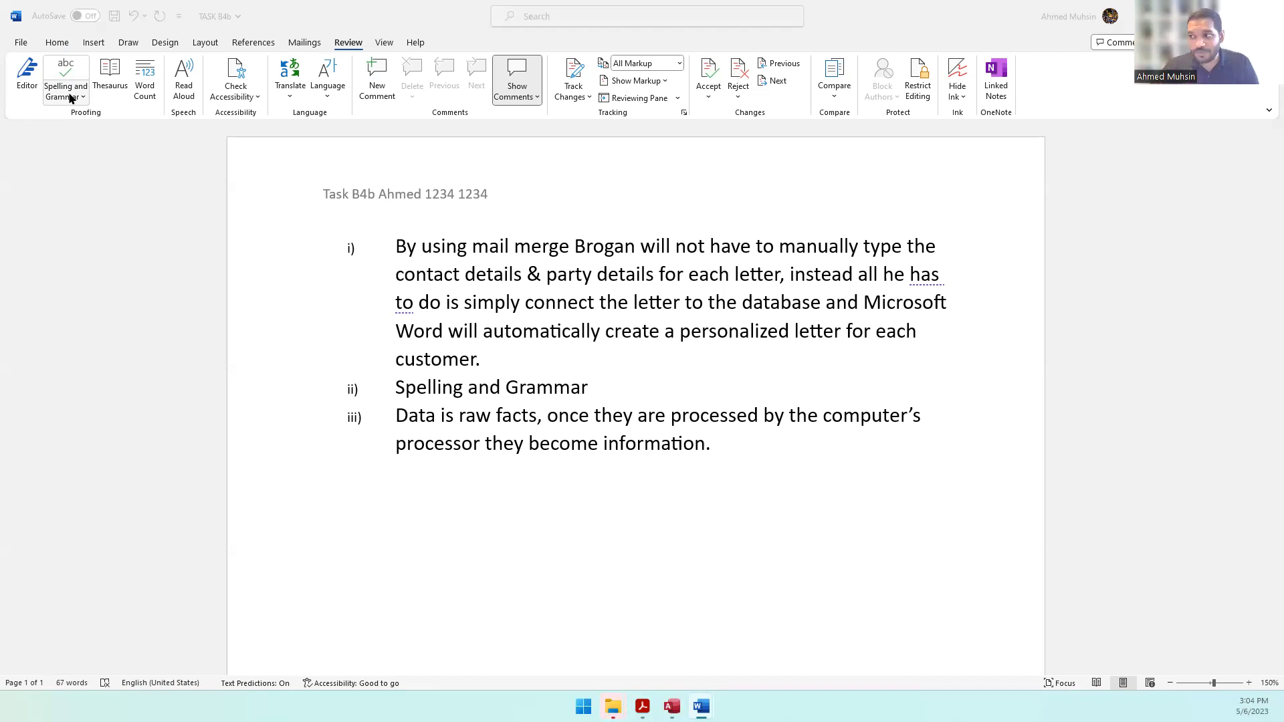
key(alt+Tab)
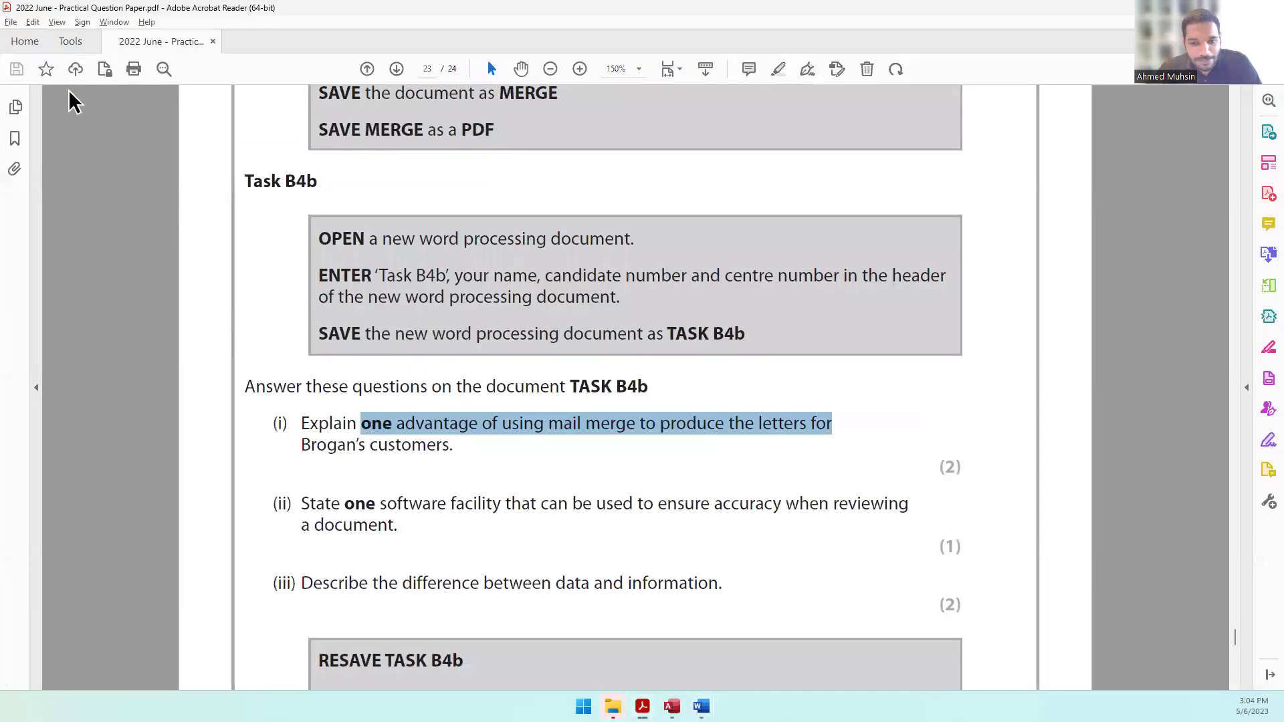
scroll(307, 408, down, 5)
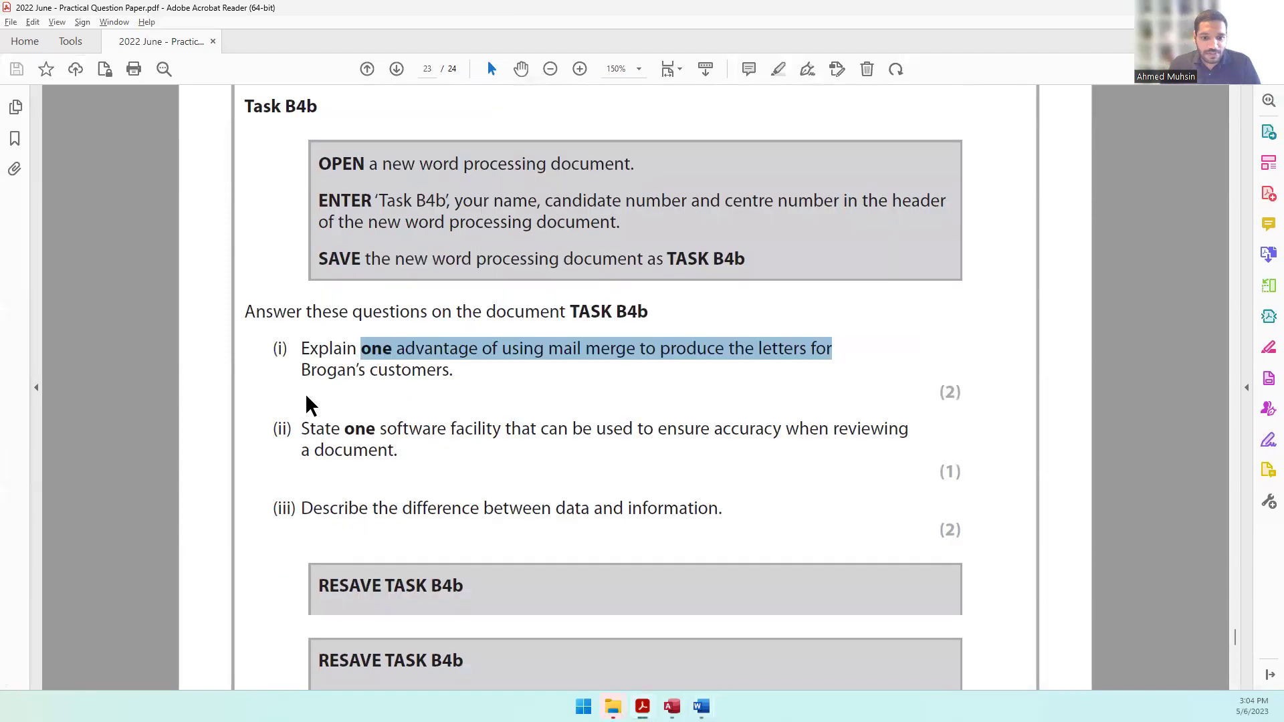
drag(432, 398, 483, 416)
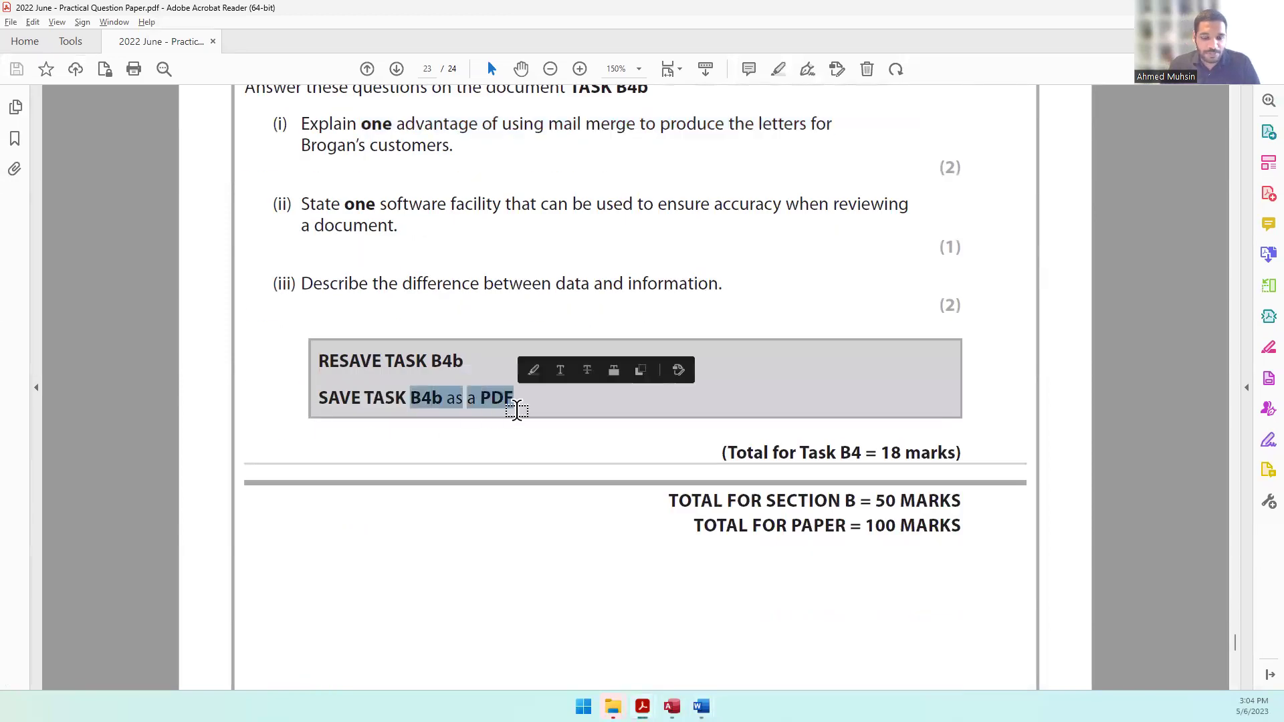
key(alt+Tab)
click(114, 16)
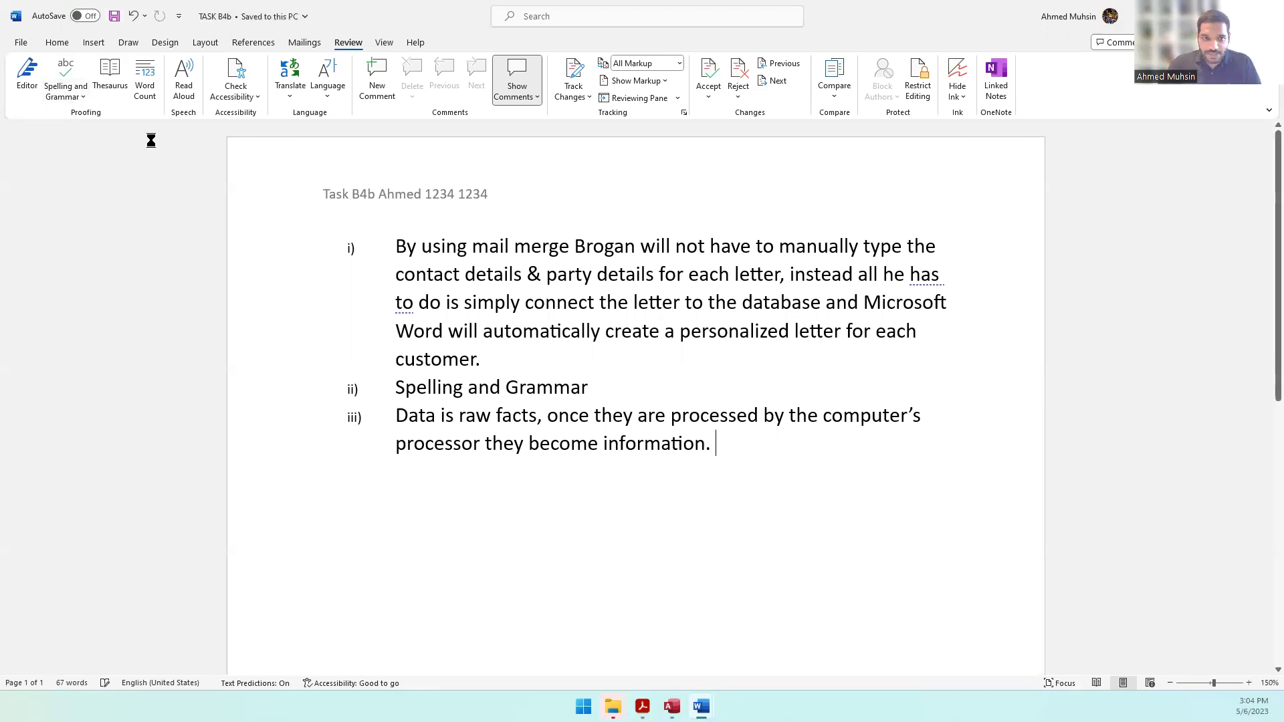
key(F12)
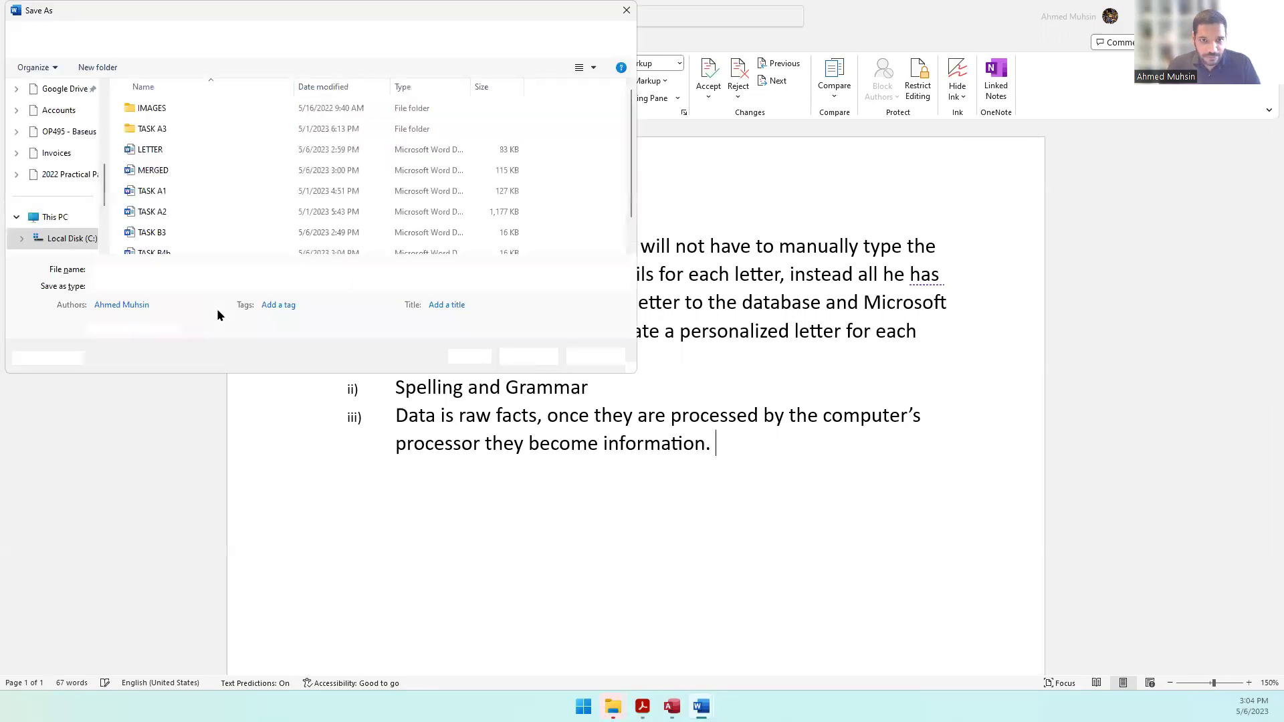
click(148, 292)
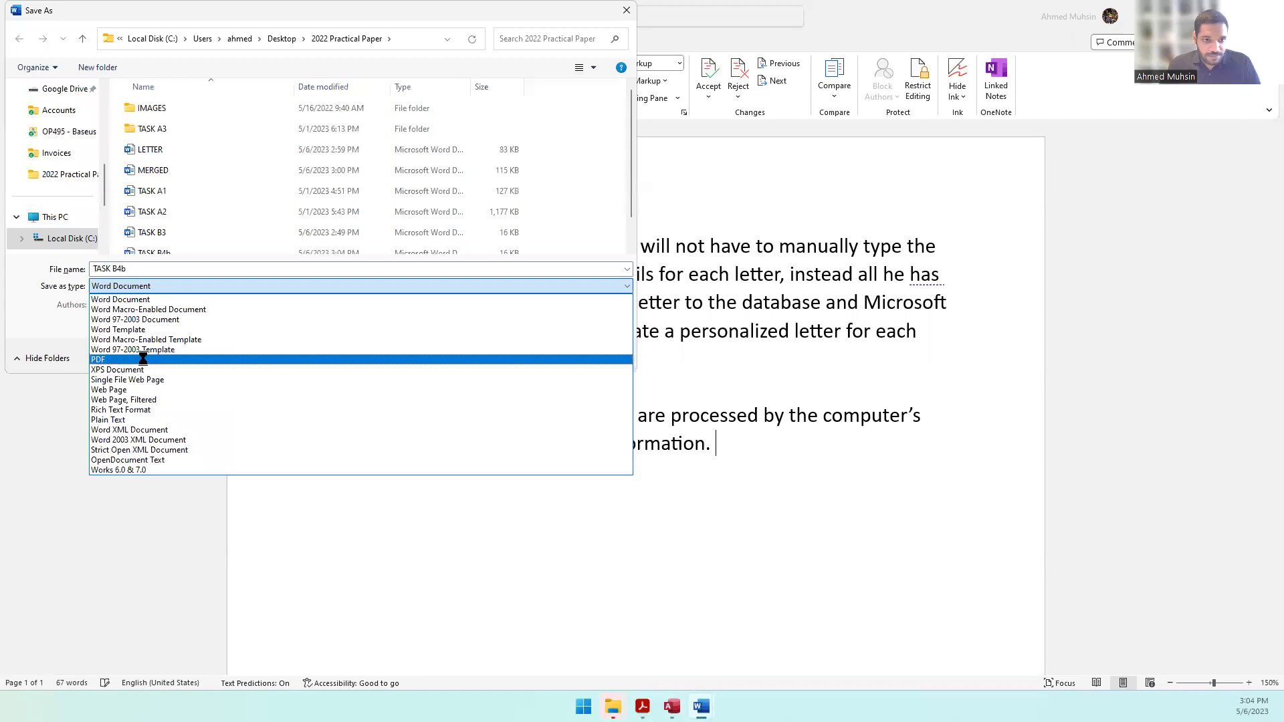
click(144, 361)
click(521, 386)
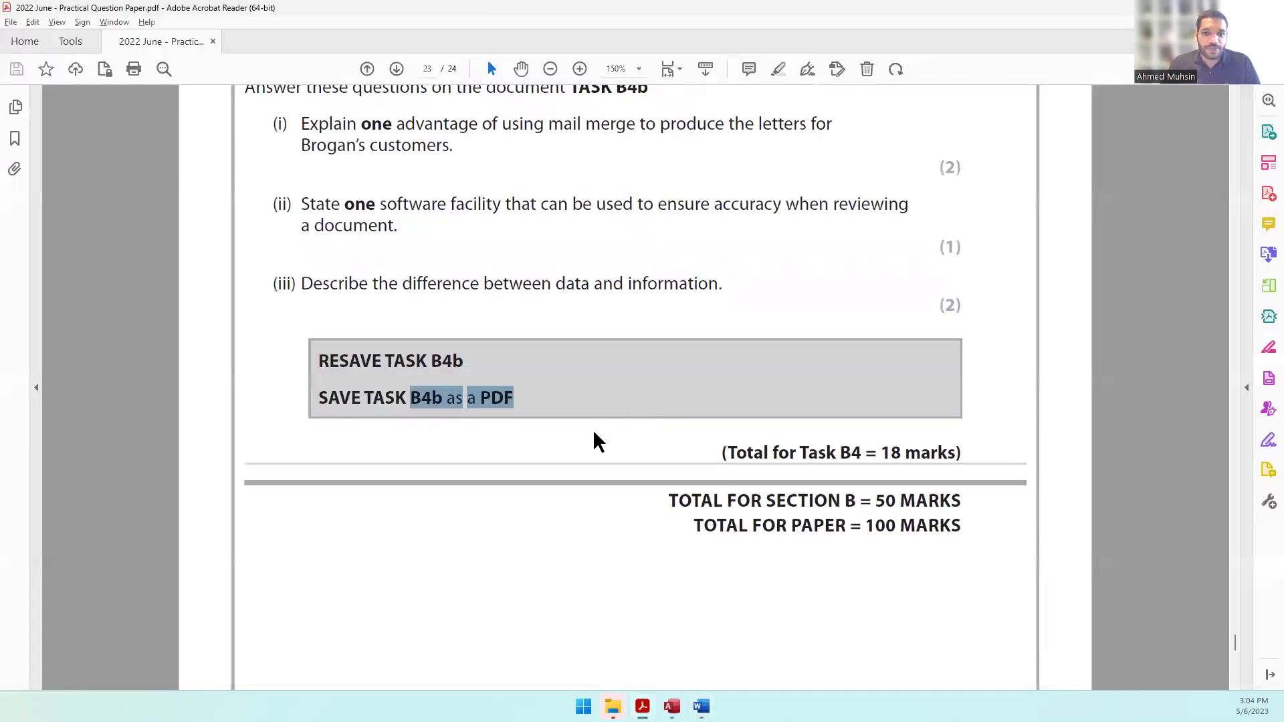
Review the mark totals for Task B4, Section B and the whole paper at the end of the question paper.
click(593, 429)
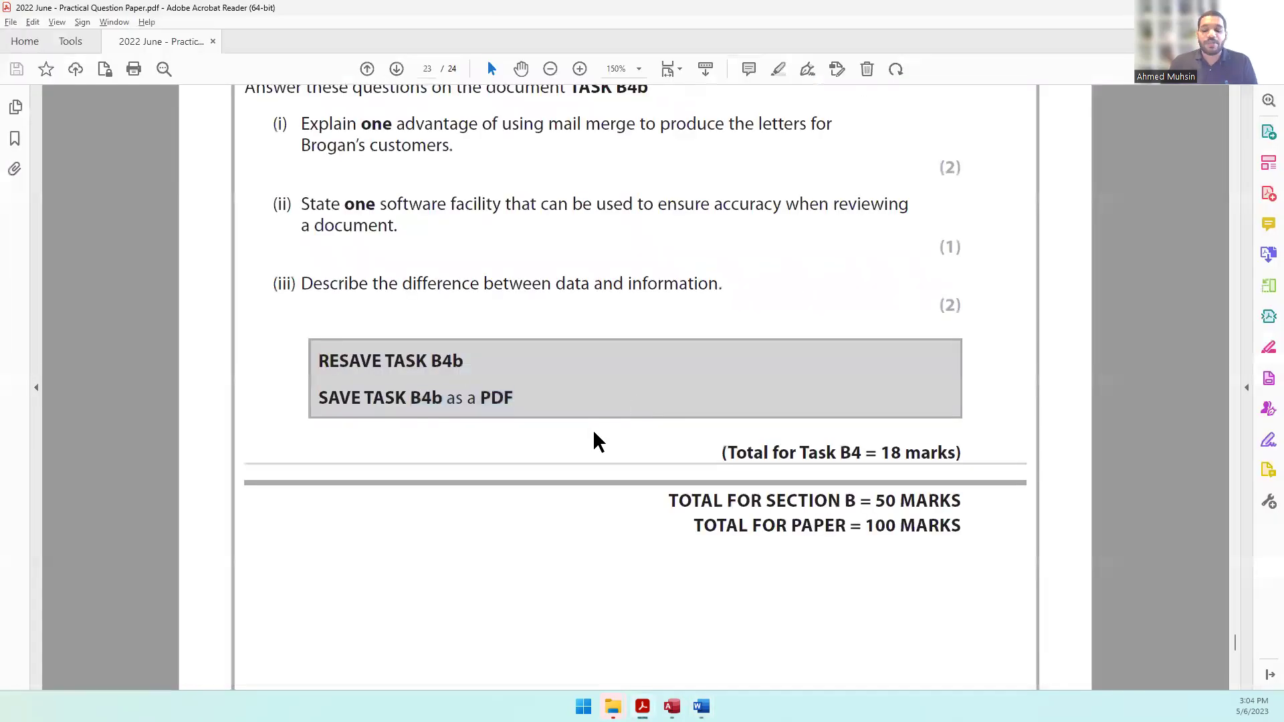
drag(839, 453, 877, 455)
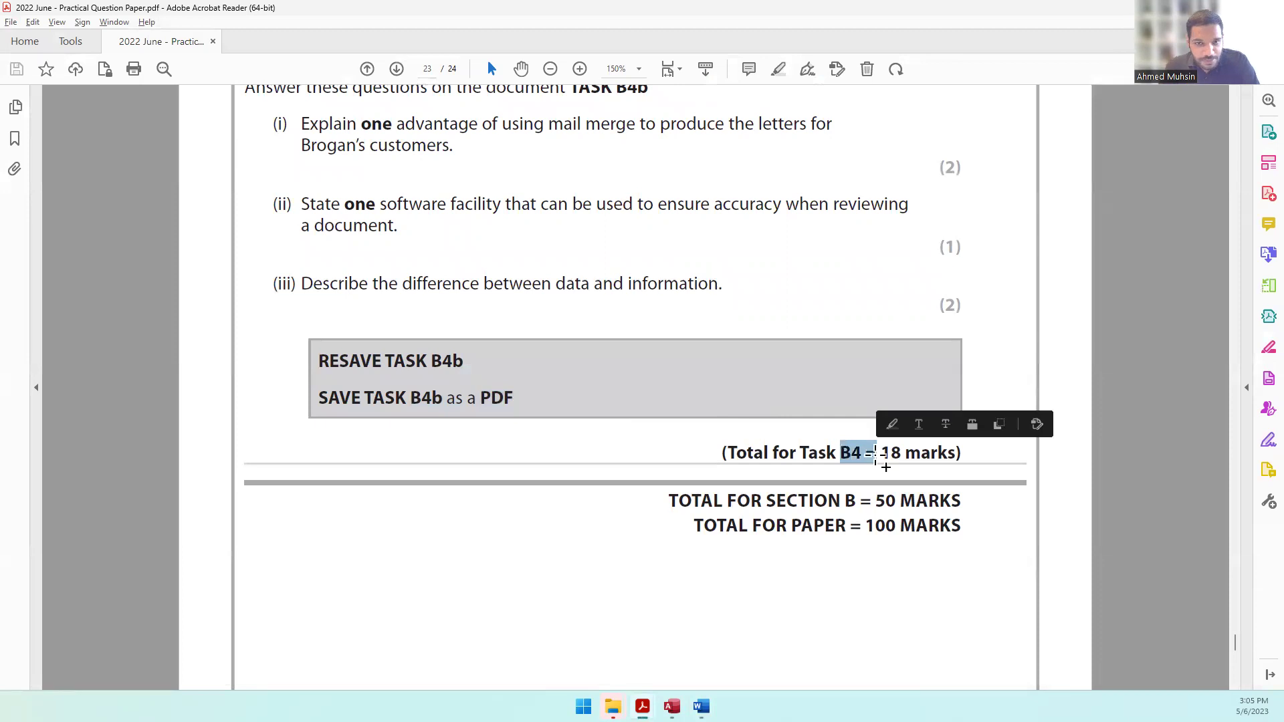
click(791, 499)
drag(791, 498, 866, 501)
drag(727, 523, 702, 525)
drag(833, 535, 975, 531)
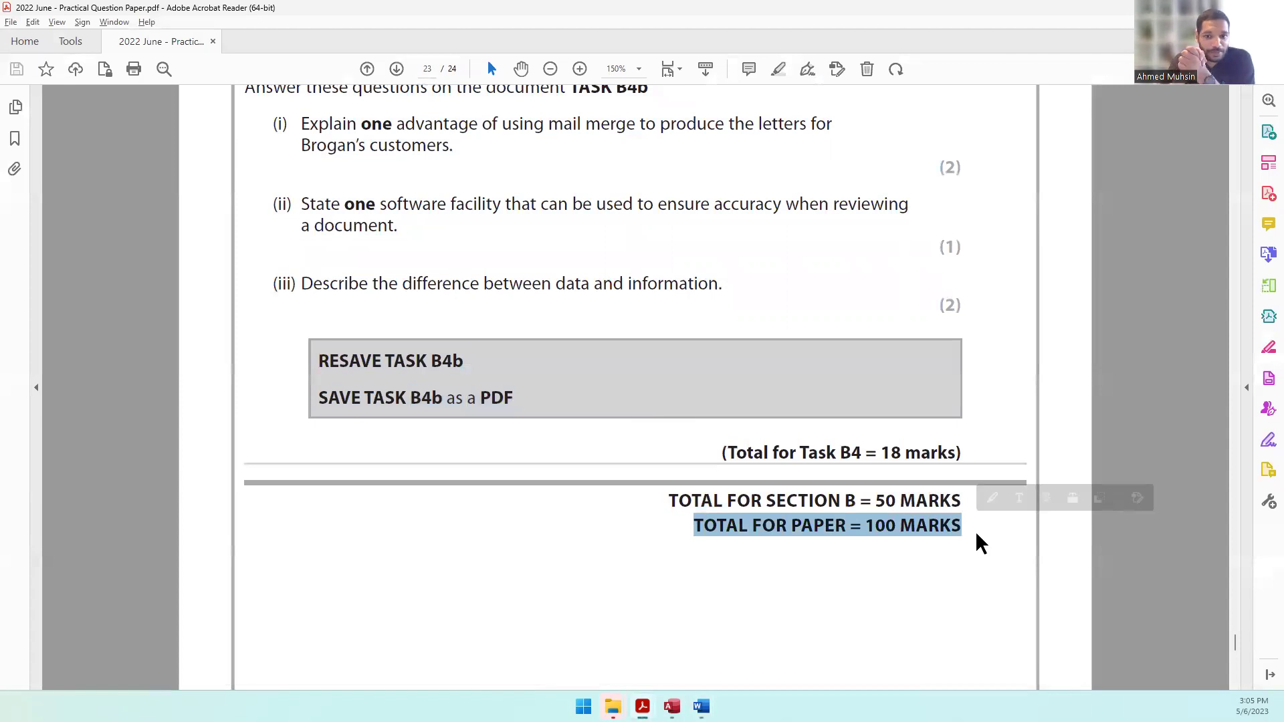